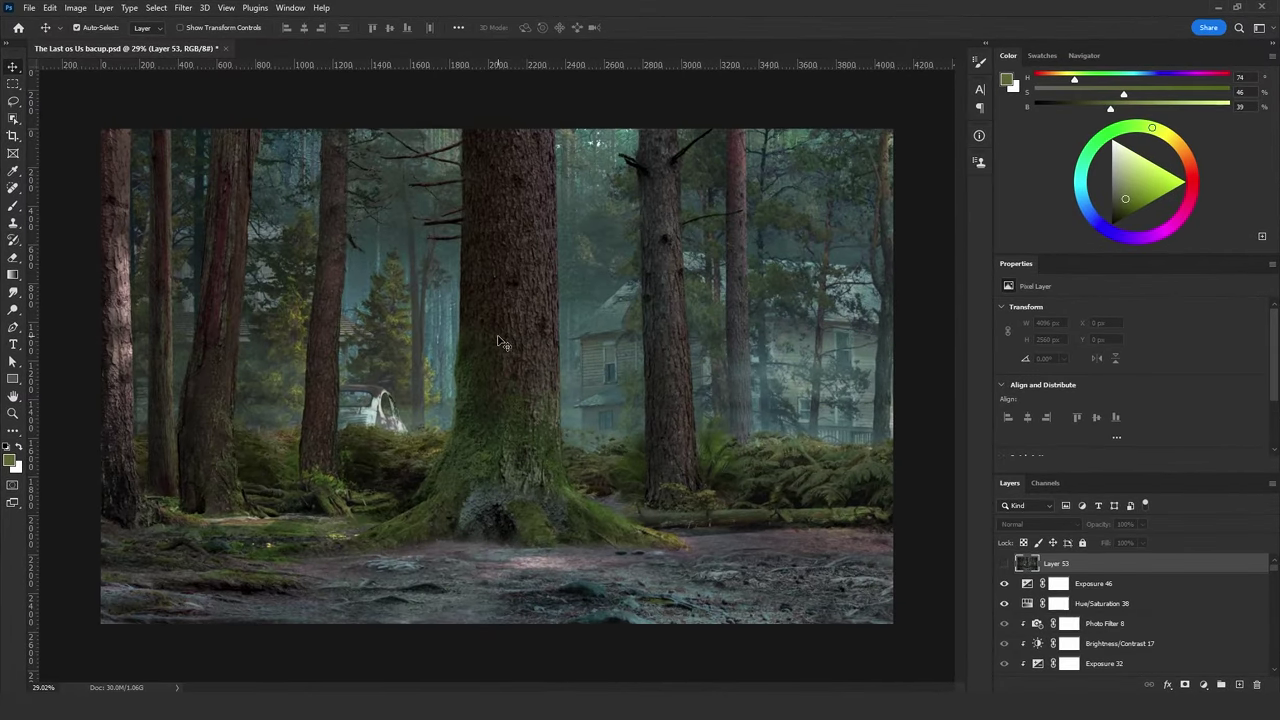
Step through Exposure 46 and Brightness/Contrast 16 to select the Color Balance 1 layer.
{"action": "key", "text": "alt+bracketleft"}
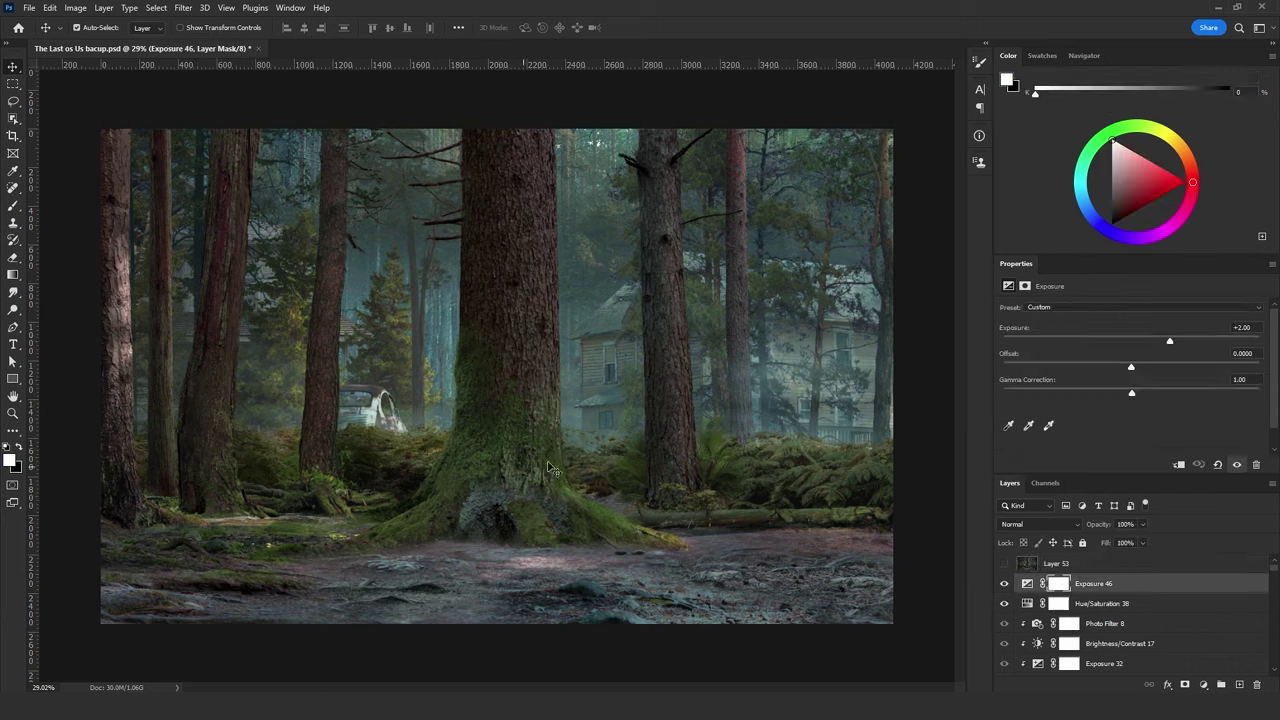
{"action": "left_click", "coordinate": [570, 375]}
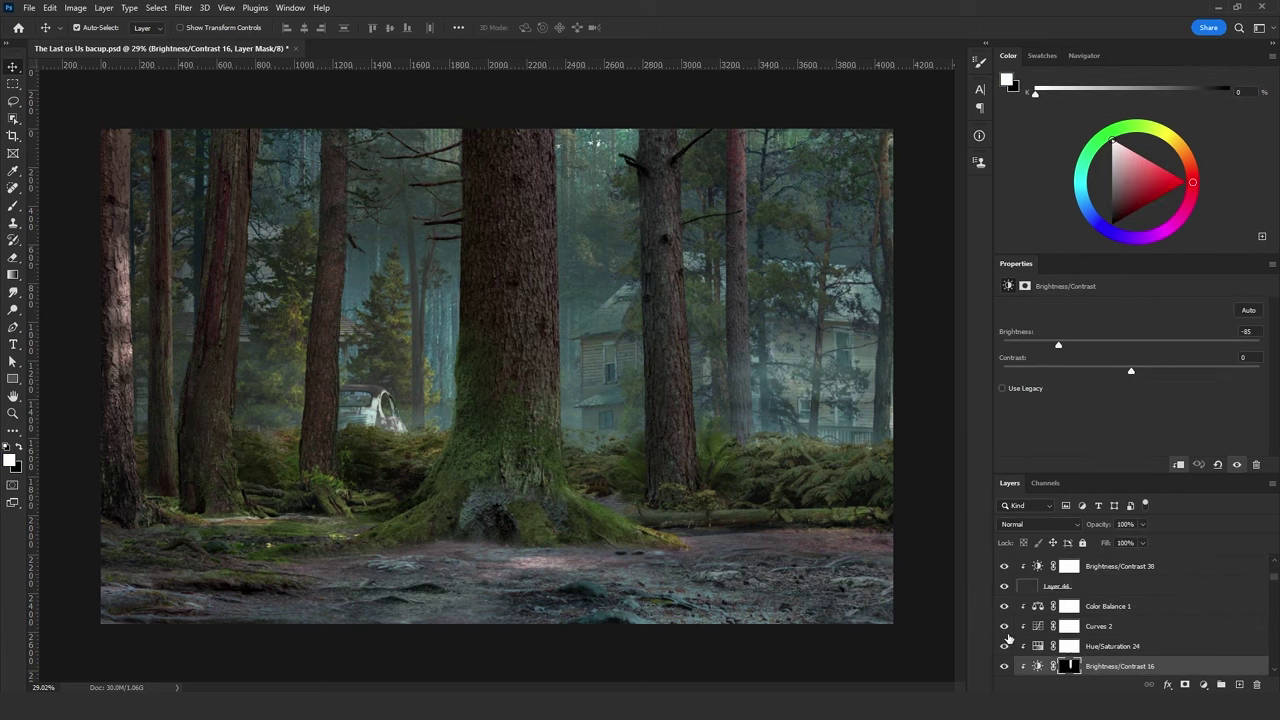
{"action": "scroll", "coordinate": [1105, 580], "scroll_direction": "down", "scroll_amount": 2}
{"action": "left_click", "coordinate": [1106, 576]}
Undo a trial selection down to Layer 40, keep Color Balance 1 alone, and enter Quick Mask.
{"action": "scroll", "coordinate": [1056, 598], "scroll_direction": "up", "scroll_amount": 3}
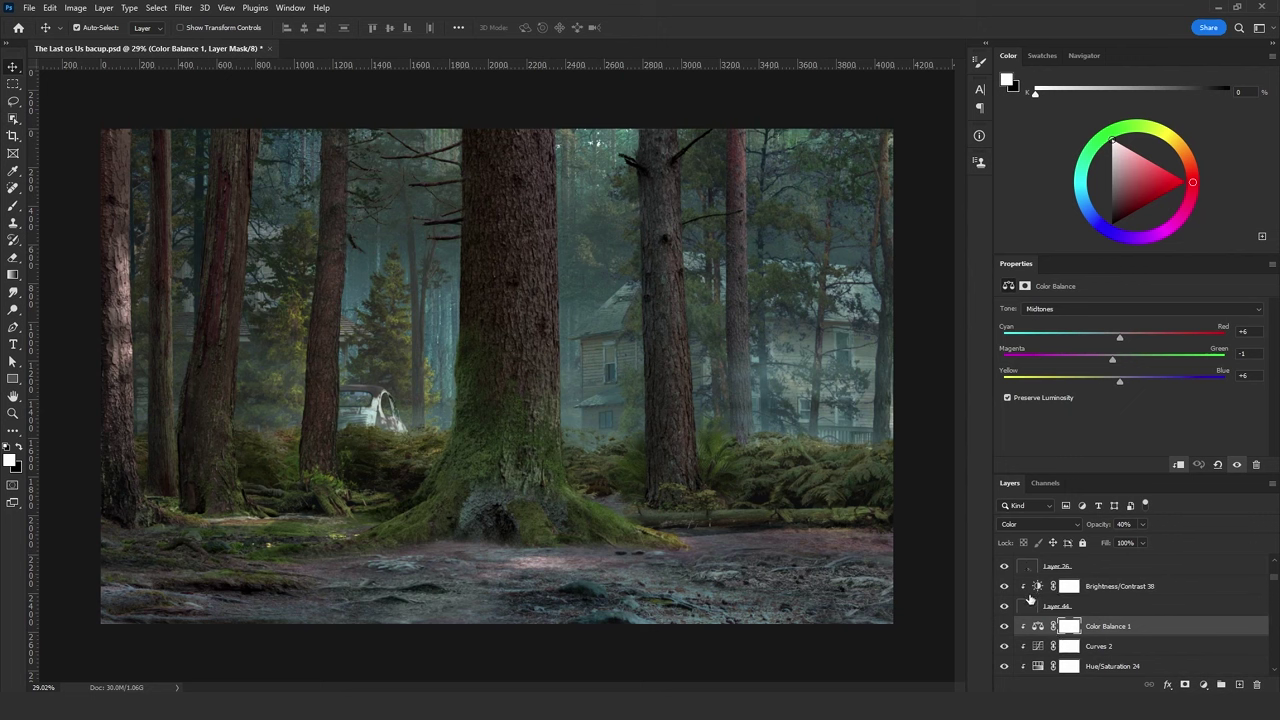
{"action": "scroll", "coordinate": [1030, 598], "scroll_direction": "down", "scroll_amount": 3}
{"action": "left_click", "coordinate": [1065, 626], "text": "shift"}
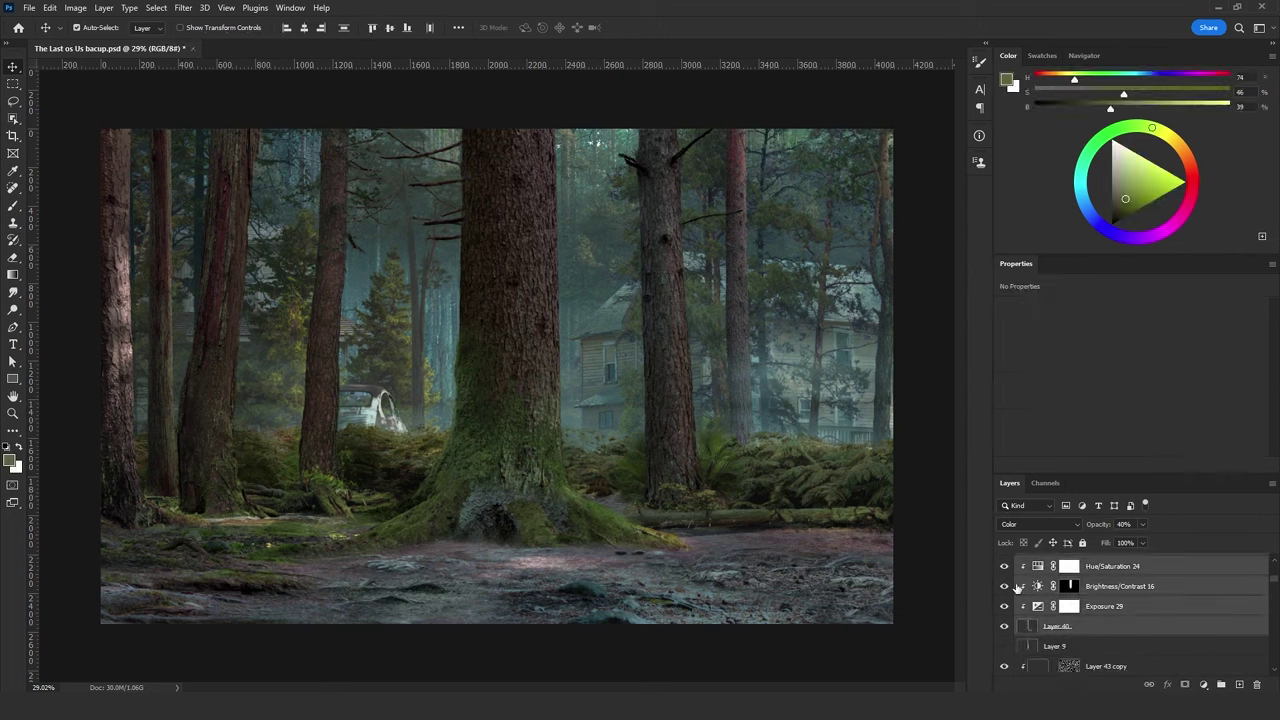
{"action": "scroll", "coordinate": [1037, 636], "scroll_direction": "up", "scroll_amount": 1}
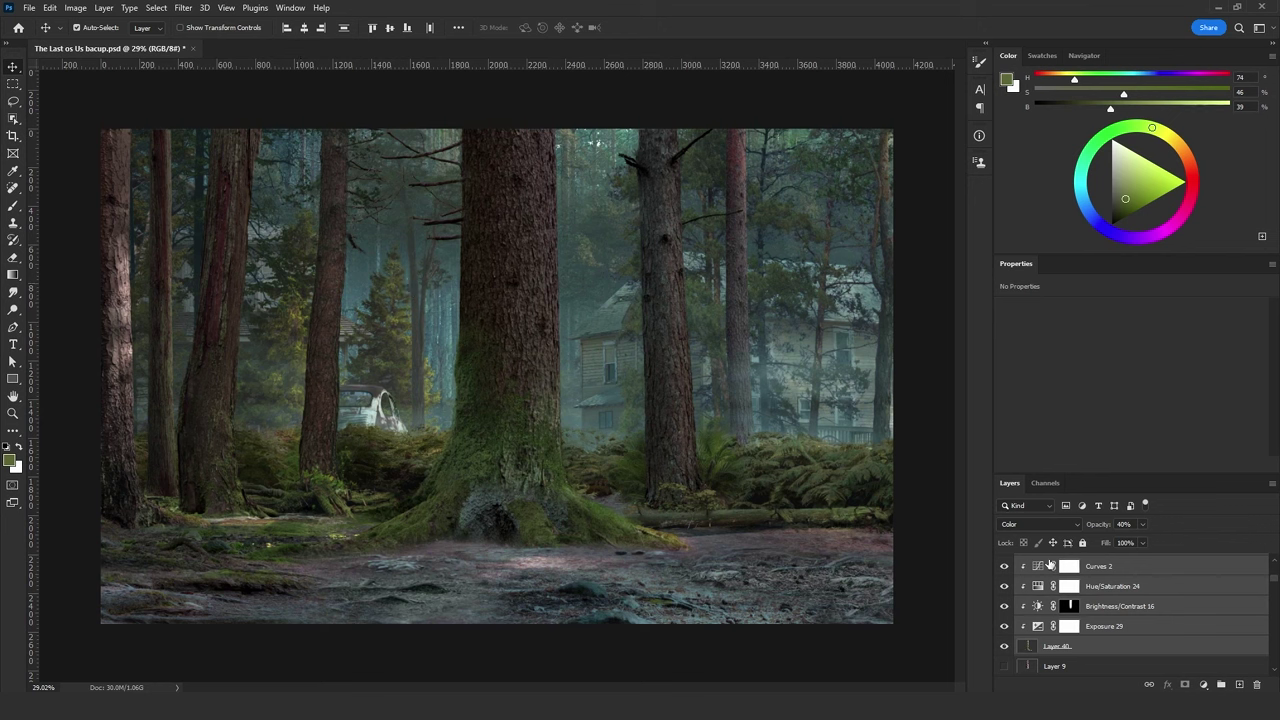
{"action": "key", "text": "ctrl+z"}
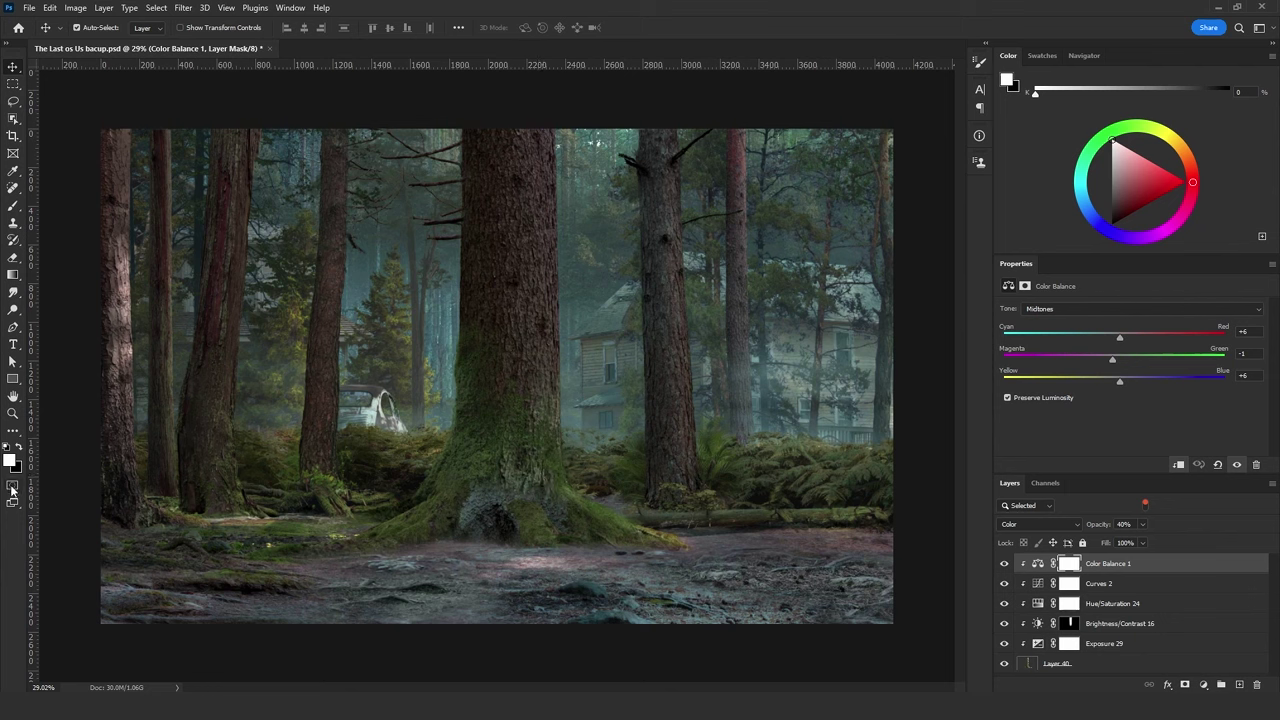
{"action": "key", "text": "q"}
Render a Clouds pattern into the quick mask via Filter > Render > Clouds.
{"action": "left_click", "coordinate": [183, 8]}
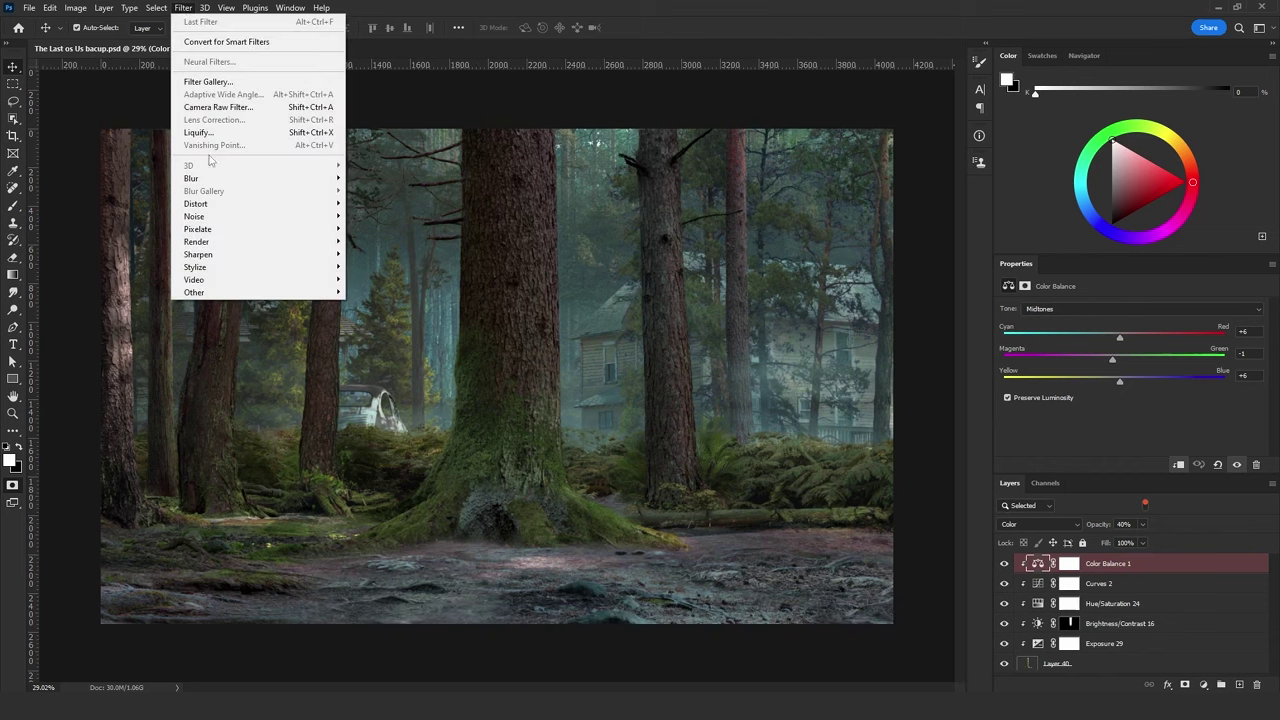
{"action": "mouse_move", "coordinate": [316, 244]}
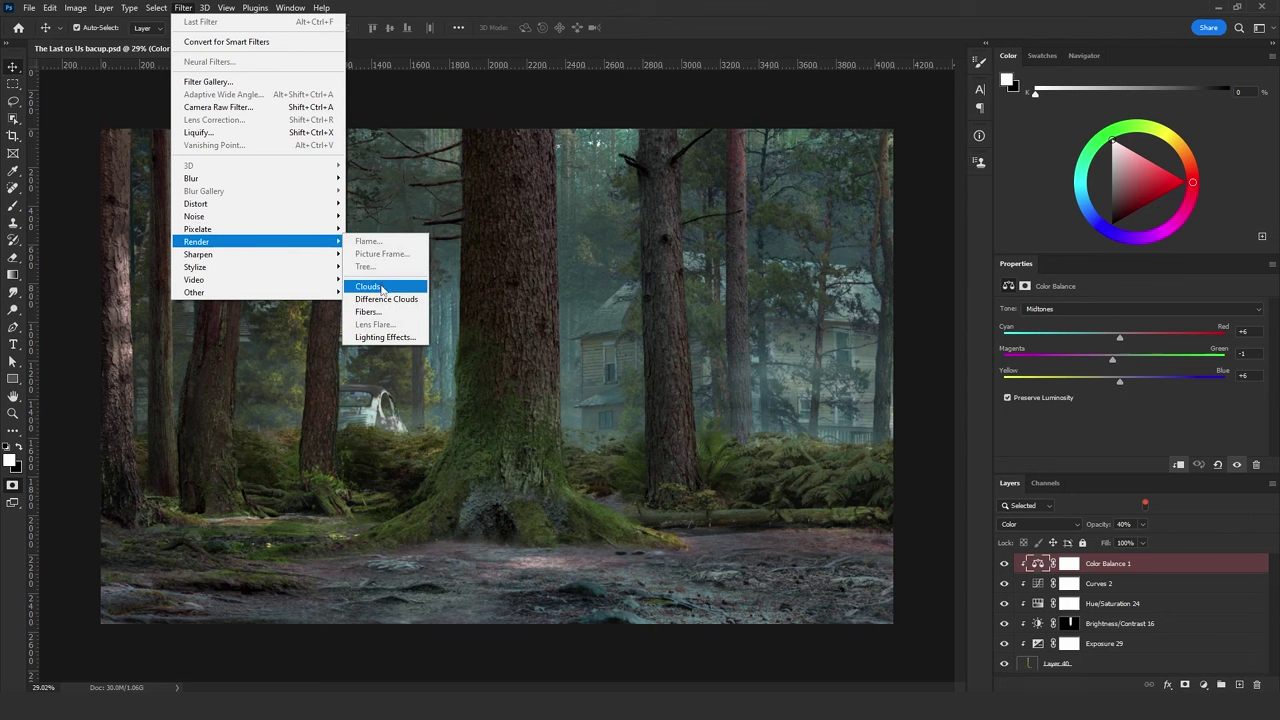
{"action": "left_click", "coordinate": [379, 288]}
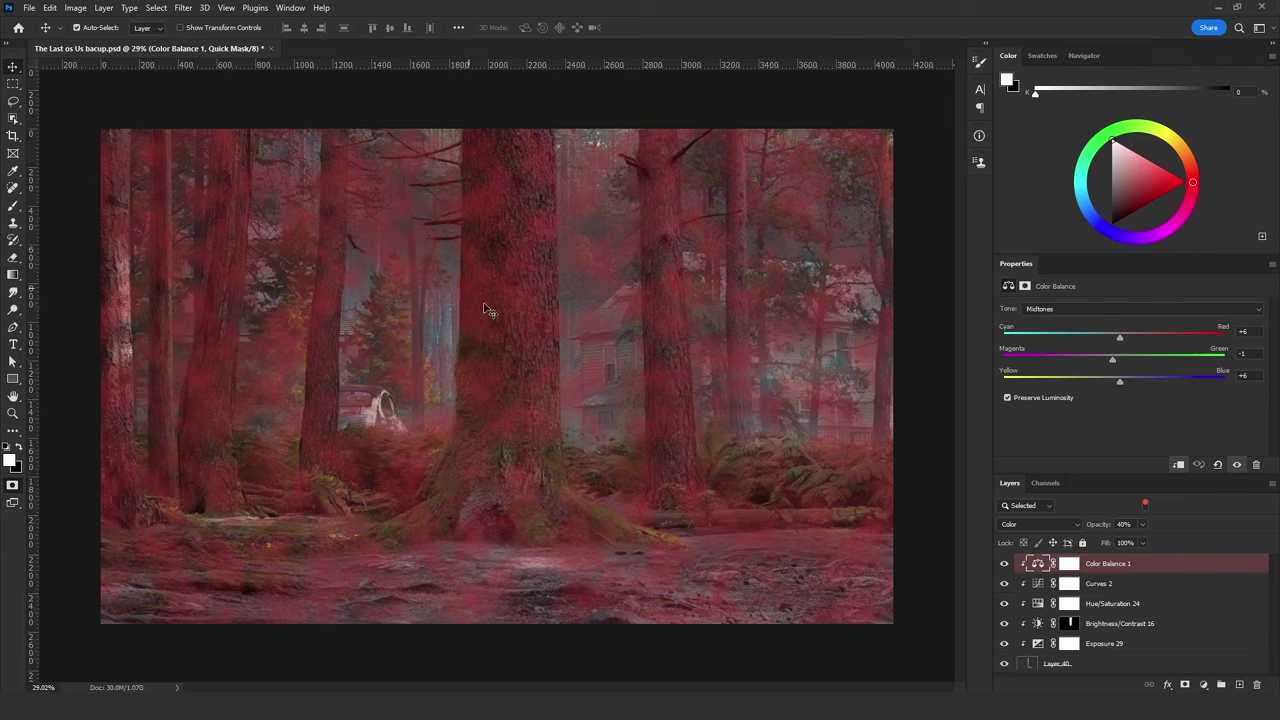
Exit Quick Mask, deselect, reset default colours and create the new empty Layer 54.
{"action": "double_click", "coordinate": [13, 487]}
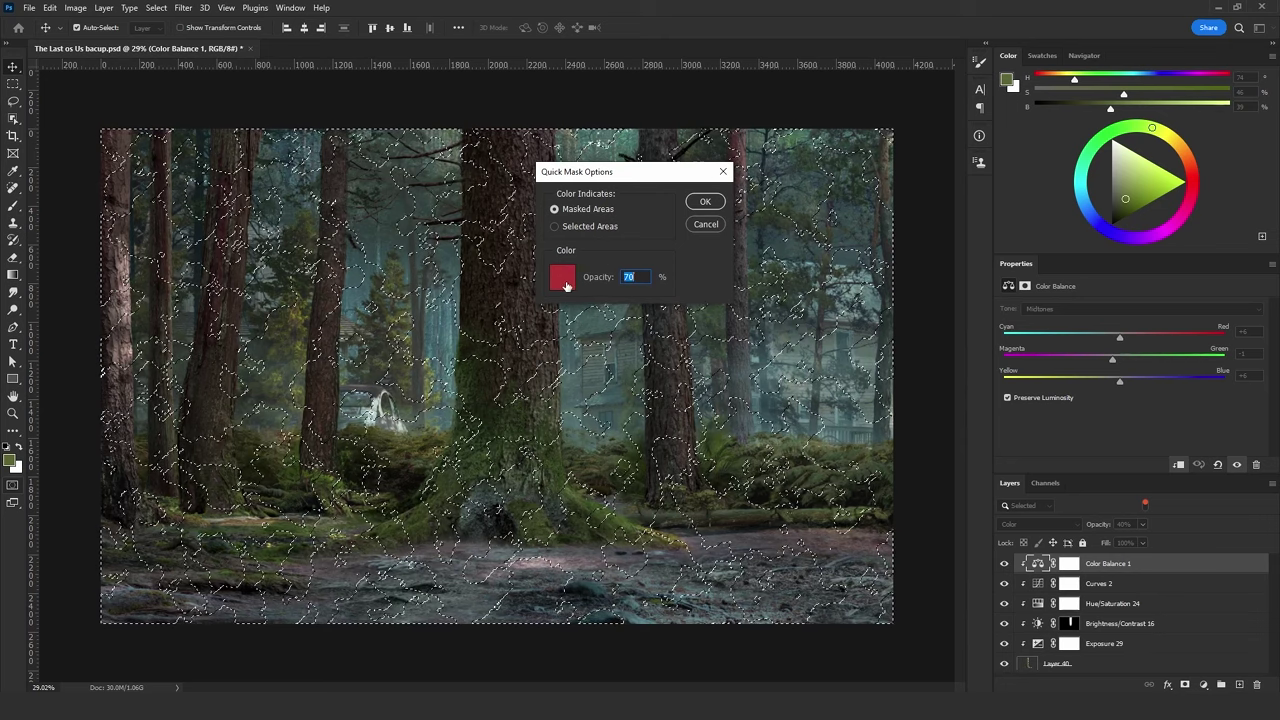
{"action": "key", "text": "Return"}
{"action": "key", "text": "ctrl+d"}
{"action": "key", "text": "d"}
{"action": "key", "text": "ctrl+shift+alt+n"}
Return to Quick Mask and render a fresh Clouds pattern into it.
{"action": "key", "text": "x"}
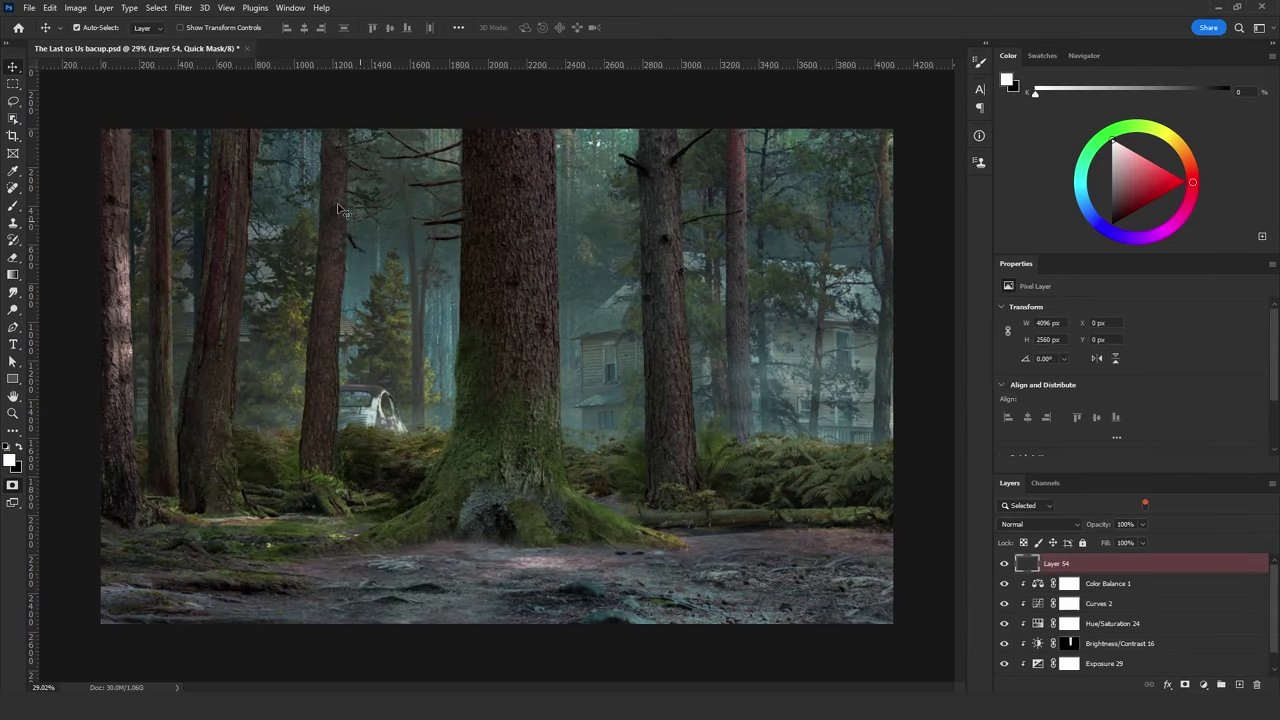
{"action": "left_click", "coordinate": [184, 8]}
{"action": "mouse_move", "coordinate": [250, 242]}
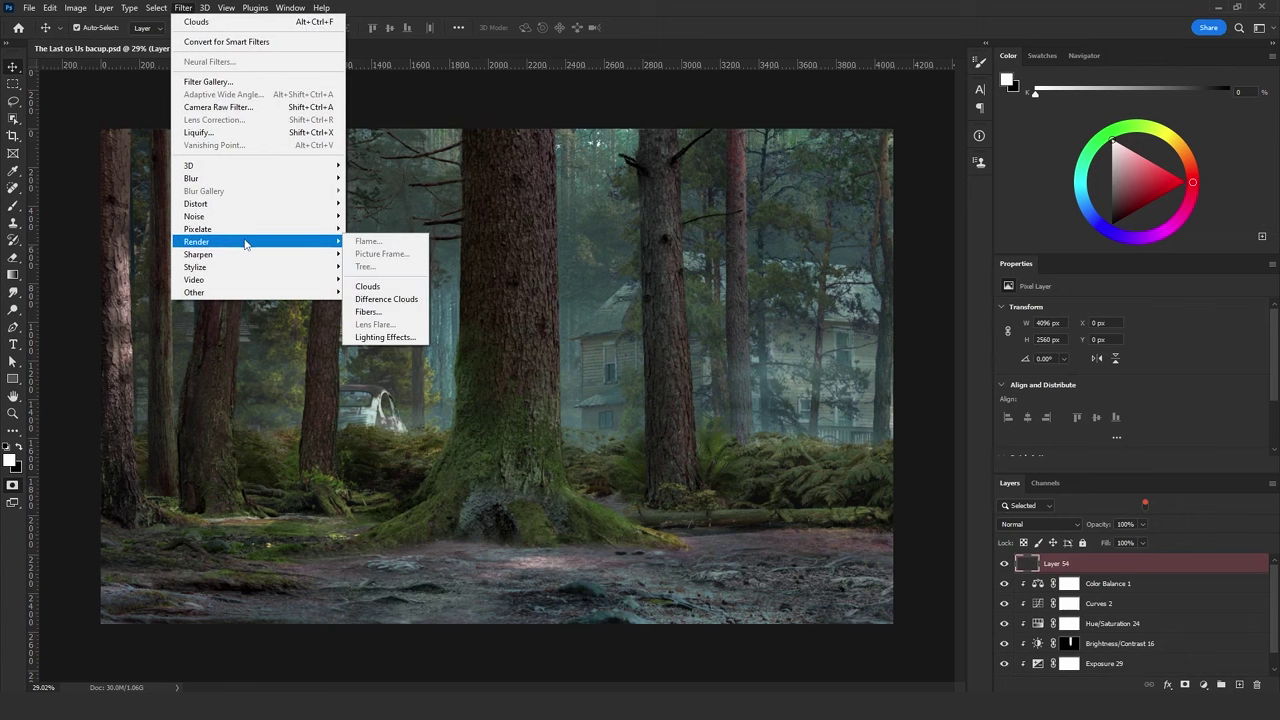
{"action": "left_click", "coordinate": [386, 288]}
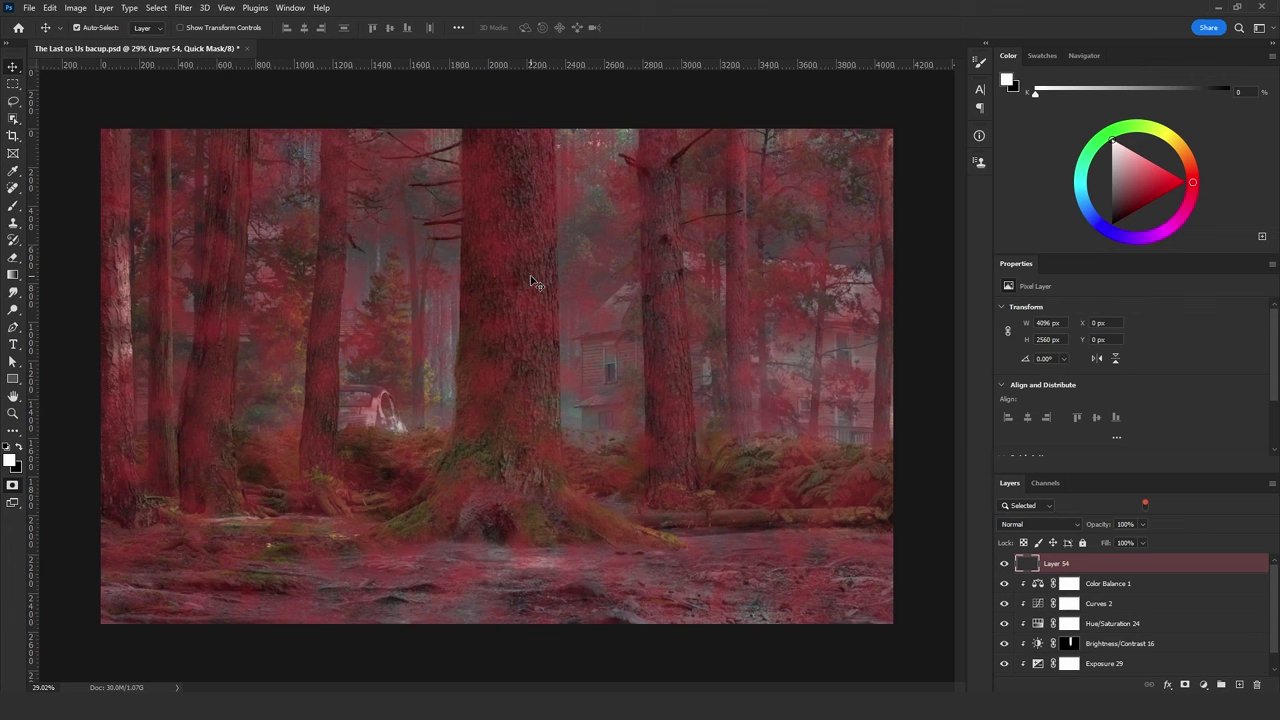
Scale the clouds down, rotate them to -90° and move the band to the scene centre.
{"action": "key", "text": "ctrl+t"}
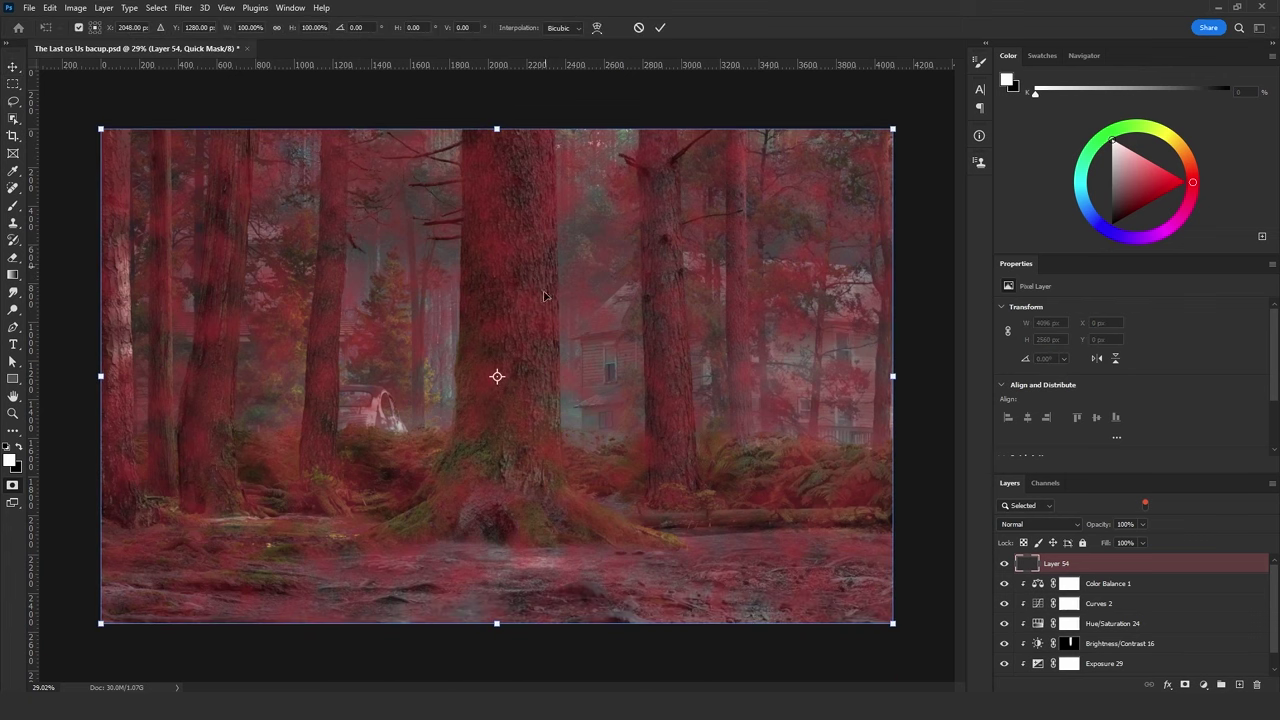
{"action": "left_click_drag", "start_coordinate": [895, 376], "coordinate": [692, 333]}
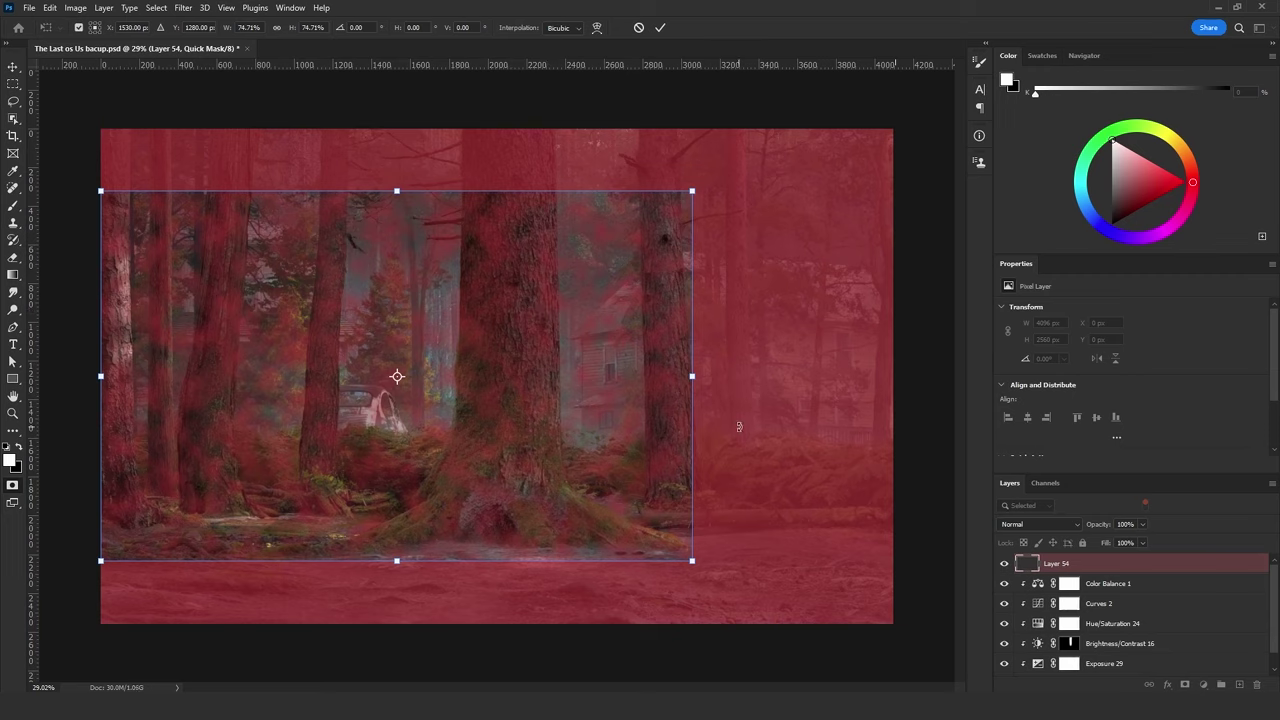
{"action": "left_click_drag", "start_coordinate": [741, 441], "coordinate": [464, 108]}
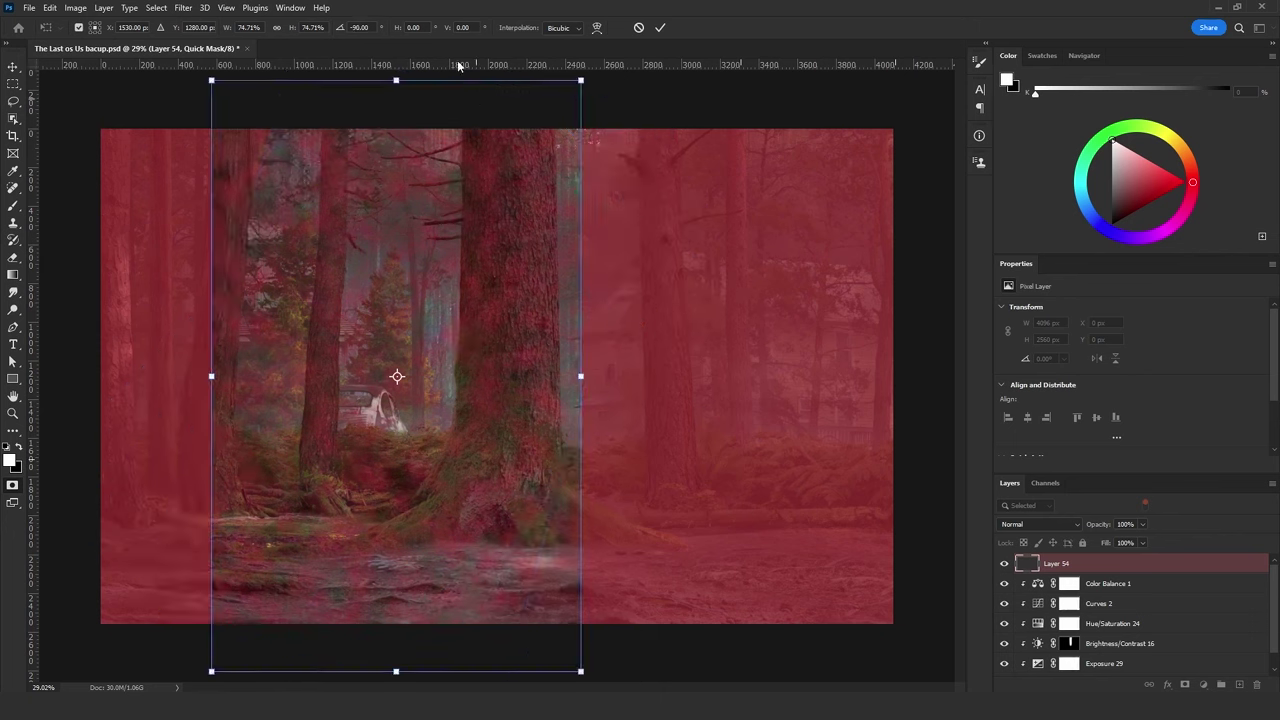
{"action": "left_click", "coordinate": [365, 27]}
{"action": "left_click_drag", "start_coordinate": [470, 394], "coordinate": [581, 362]}
{"action": "key", "text": "Return"}
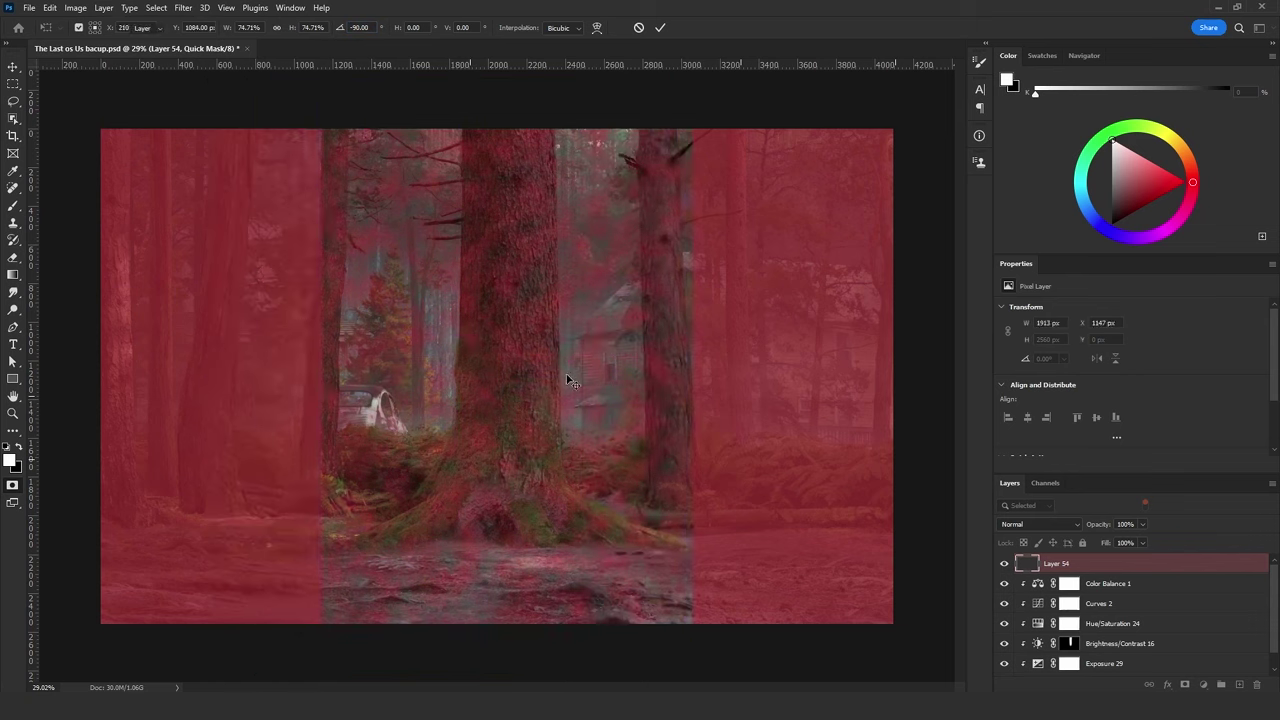
Set up a soft round brush at 275 px in Linear Light mode.
{"action": "left_click", "coordinate": [13, 207]}
{"action": "left_click", "coordinate": [85, 30]}
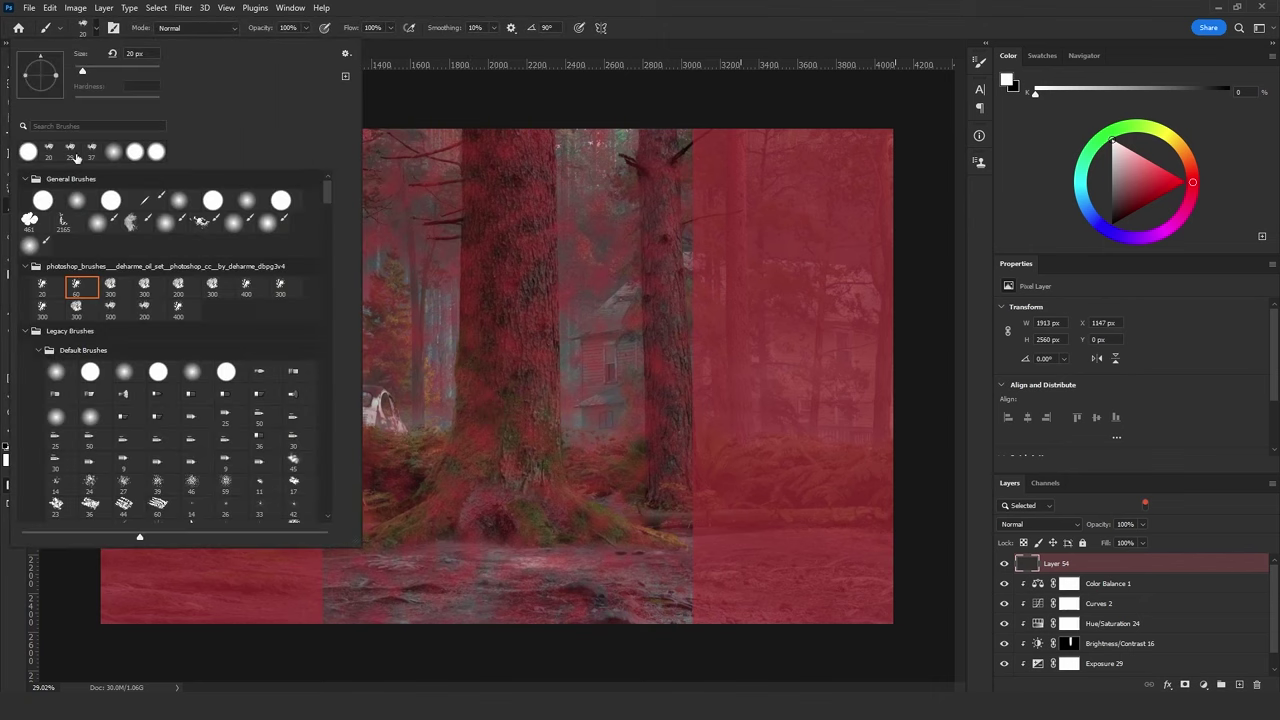
{"action": "left_click", "coordinate": [77, 200]}
{"action": "left_click_drag", "start_coordinate": [426, 283], "coordinate": [470, 286]}
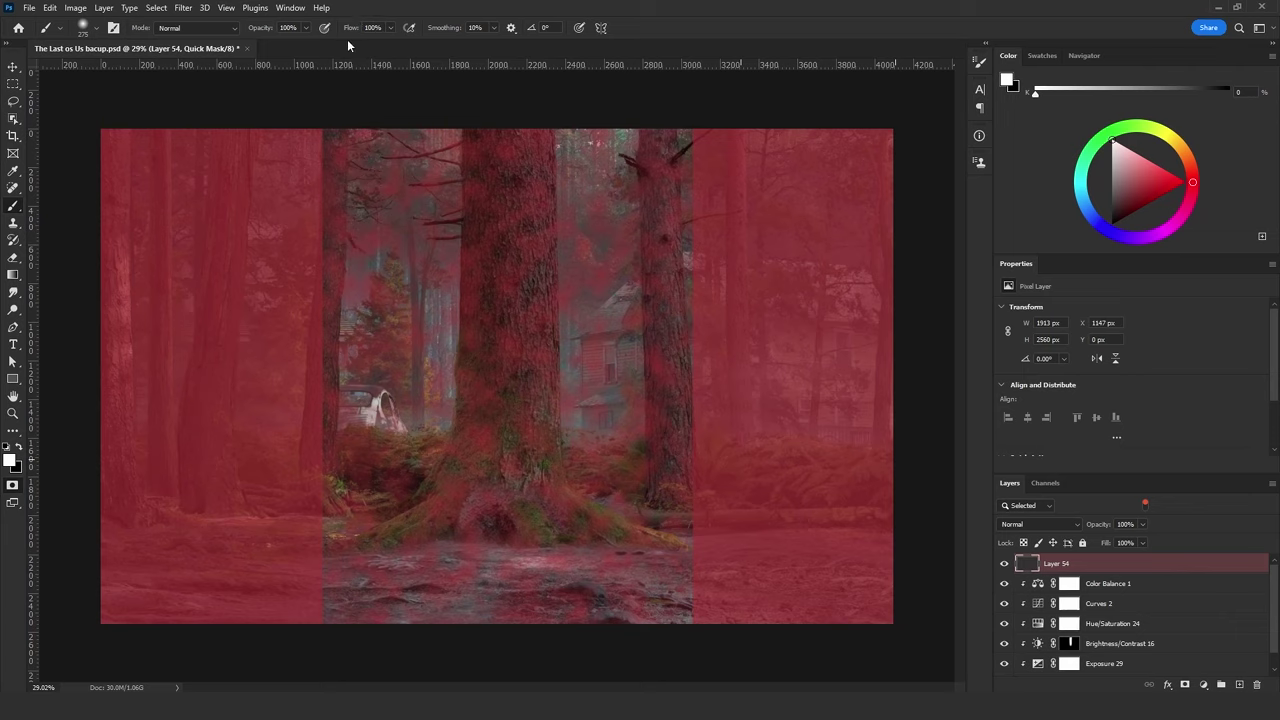
{"action": "left_click", "coordinate": [221, 30]}
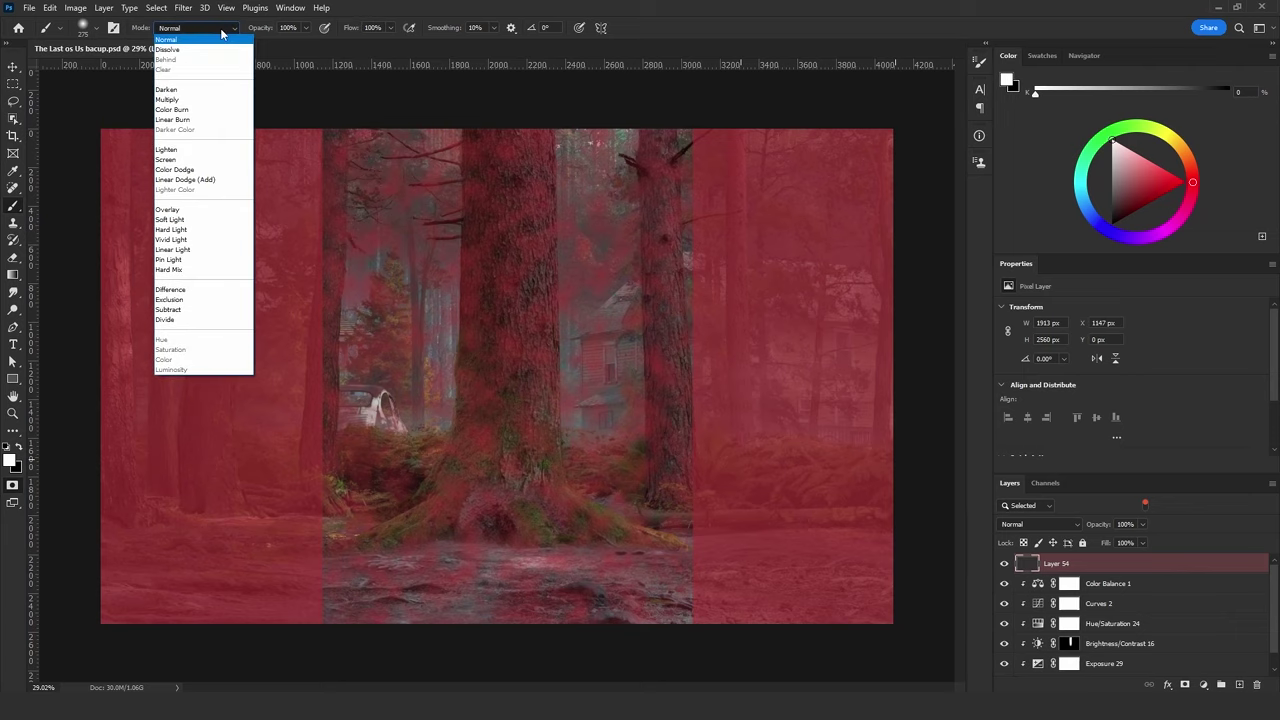
{"action": "left_click", "coordinate": [200, 254]}
Paint with white beside the tree base to clear the car, pine and roots.
{"action": "key", "text": "x"}
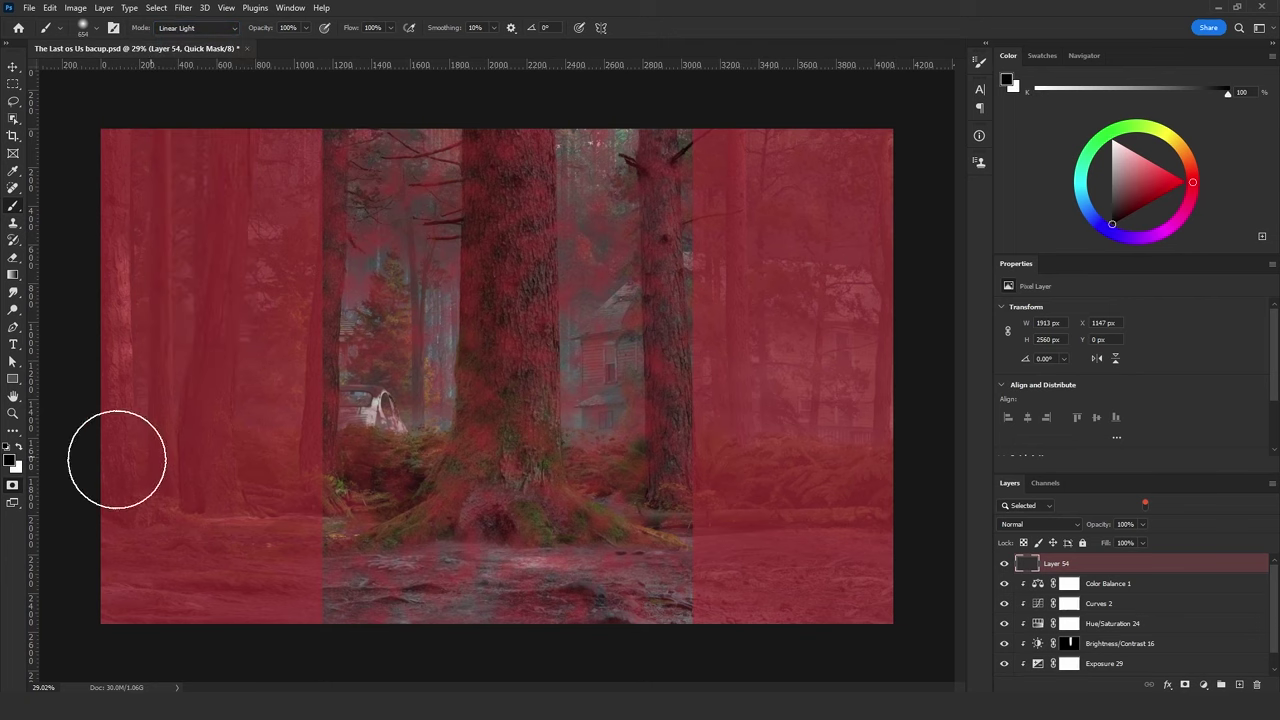
{"action": "key", "text": "x"}
{"action": "mouse_move", "coordinate": [386, 494]}
{"action": "left_mouse_down"}
{"action": "mouse_move", "coordinate": [419, 470]}
{"action": "mouse_move", "coordinate": [432, 408]}
{"action": "mouse_move", "coordinate": [431, 427]}
{"action": "mouse_move", "coordinate": [420, 476]}
{"action": "mouse_move", "coordinate": [436, 101]}
{"action": "mouse_move", "coordinate": [406, 272]}
{"action": "mouse_move", "coordinate": [422, 285]}
{"action": "mouse_move", "coordinate": [432, 240]}
{"action": "mouse_move", "coordinate": [419, 455]}
{"action": "mouse_move", "coordinate": [395, 500]}
{"action": "left_mouse_up"}
{"action": "key", "text": "bracketright"}
{"action": "key", "text": "x"}
{"action": "key", "text": "v"}
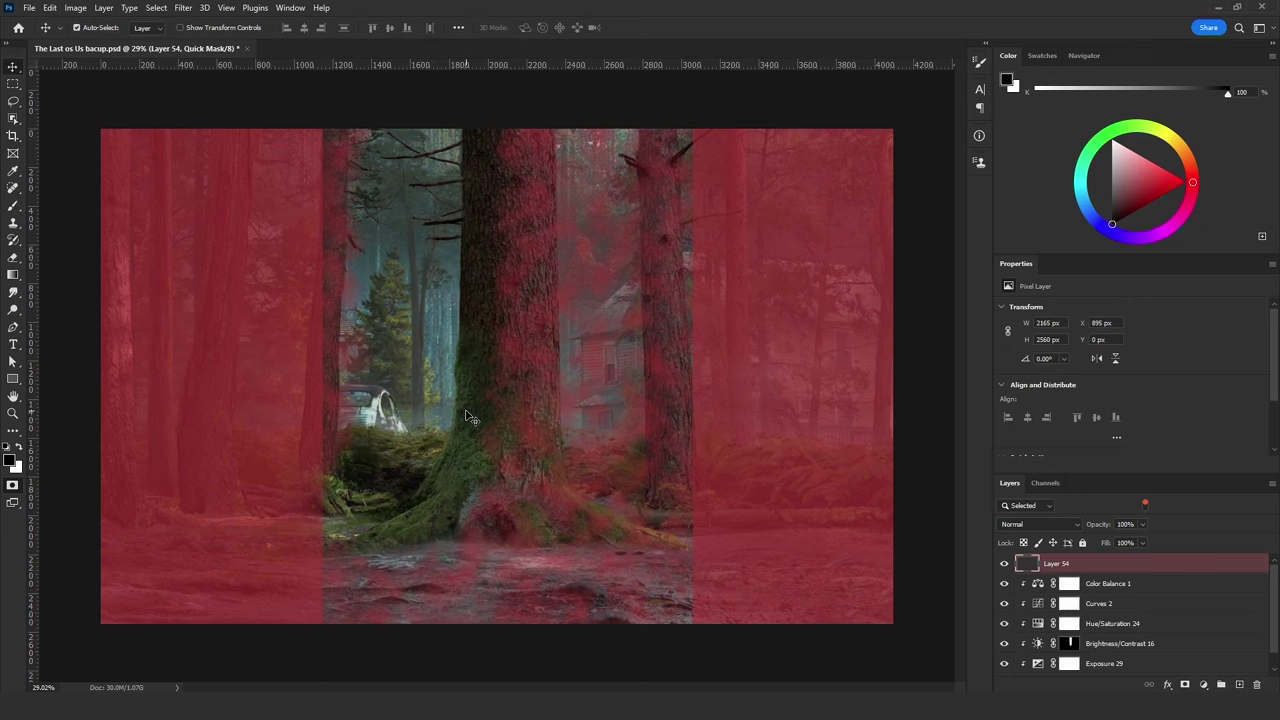
Apply Levels to the quick mask with input levels 62, 1.00 and 179.
{"action": "key", "text": "ctrl+l"}
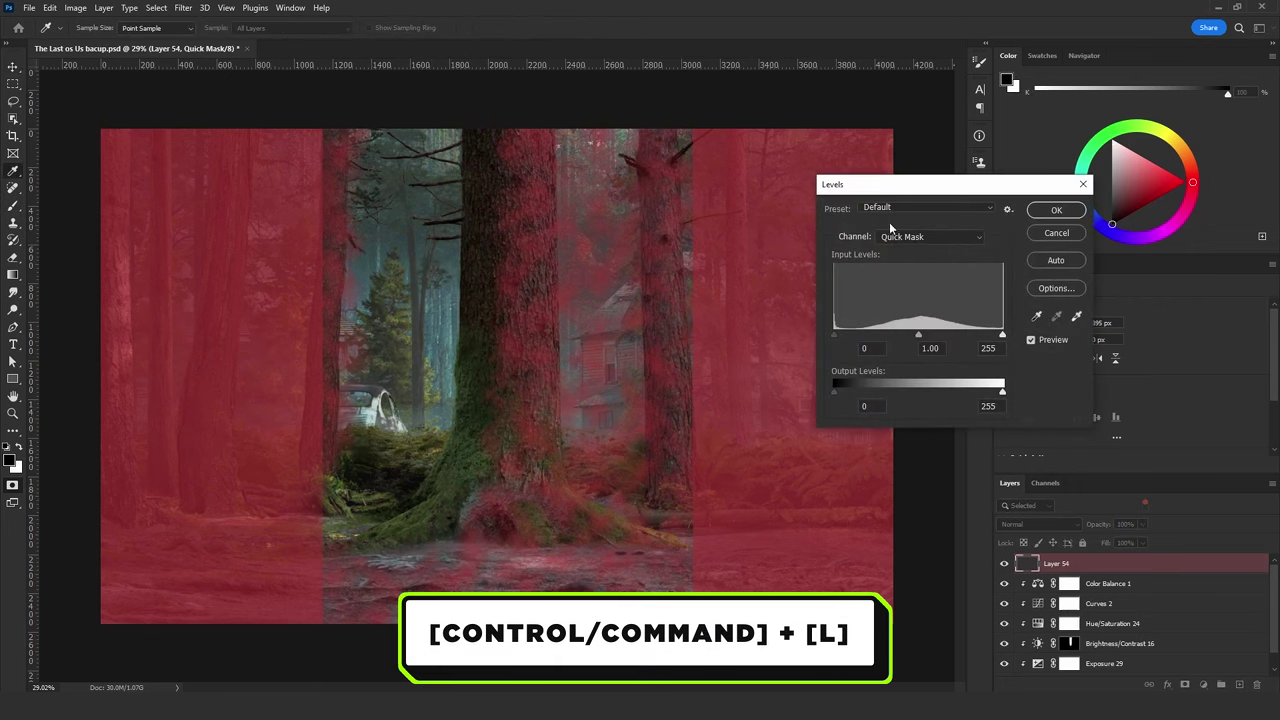
{"action": "left_click_drag", "start_coordinate": [889, 184], "coordinate": [773, 179]}
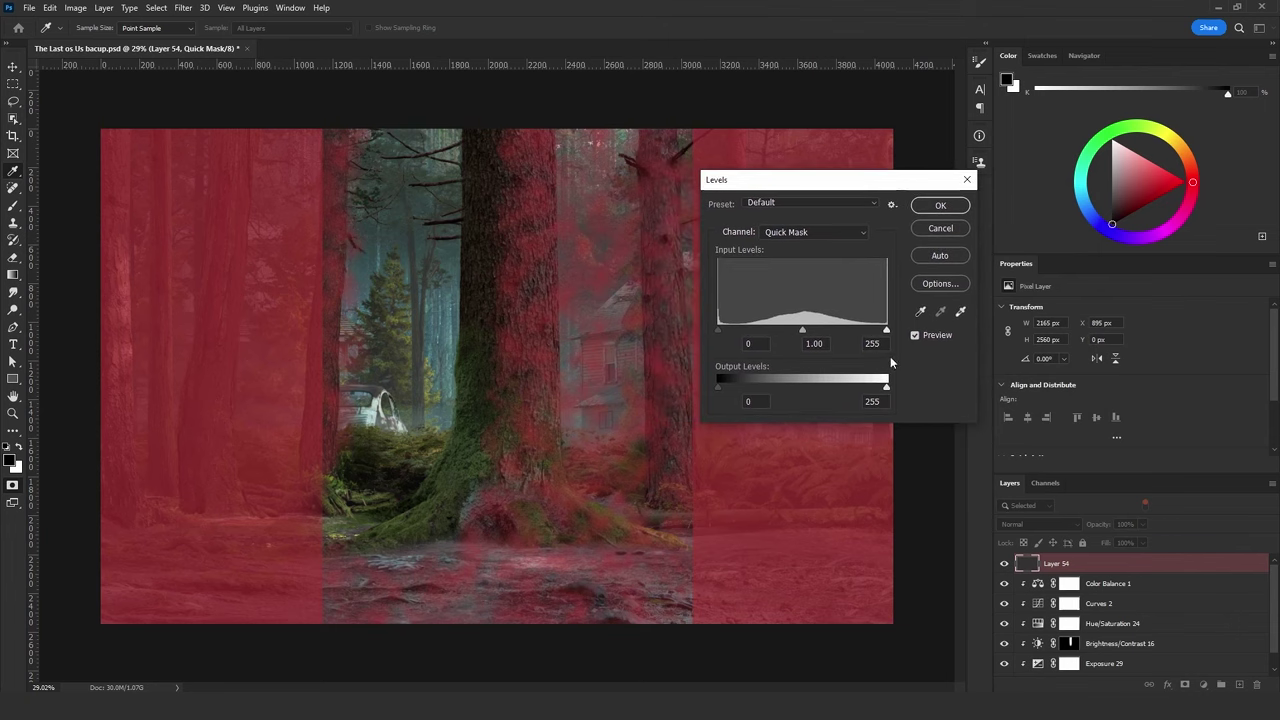
{"action": "left_click_drag", "start_coordinate": [846, 330], "coordinate": [829, 330]}
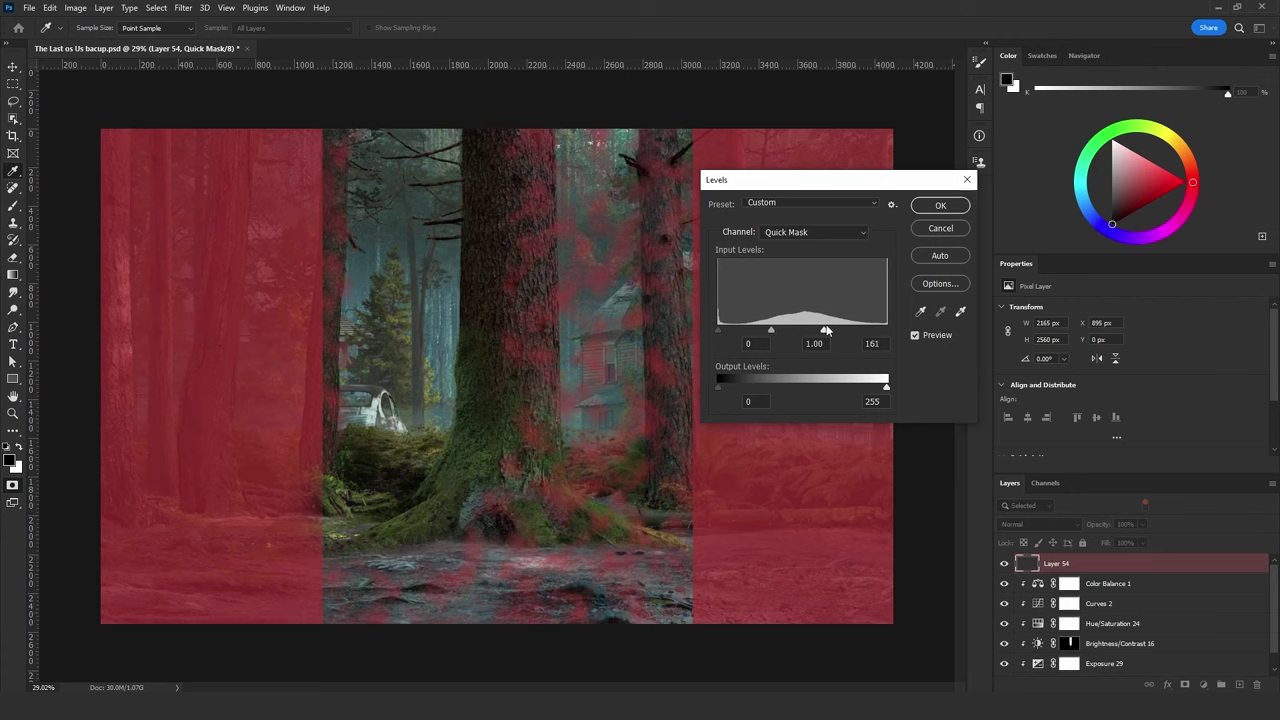
{"action": "left_click", "coordinate": [827, 330]}
{"action": "left_click_drag", "start_coordinate": [748, 330], "coordinate": [744, 330]}
{"action": "left_click_drag", "start_coordinate": [821, 328], "coordinate": [836, 330]}
{"action": "left_click", "coordinate": [833, 326]}
{"action": "left_click_drag", "start_coordinate": [745, 330], "coordinate": [836, 331]}
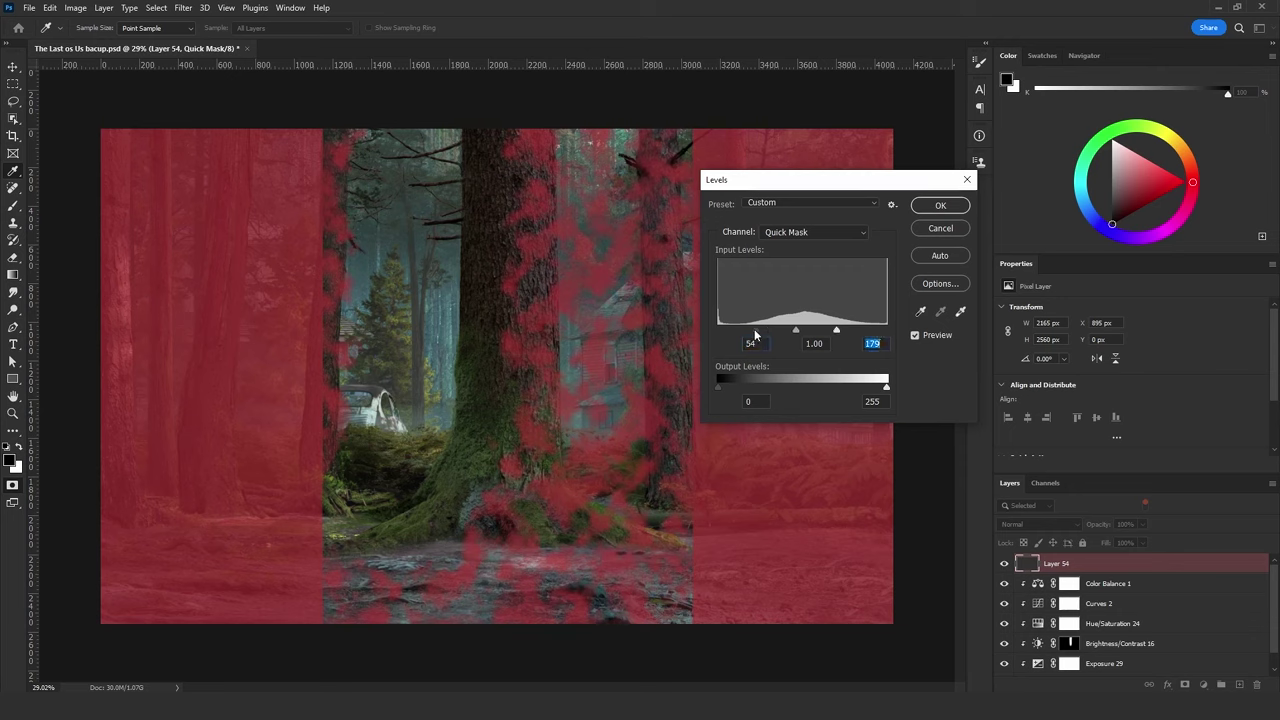
{"action": "left_click_drag", "start_coordinate": [754, 329], "coordinate": [759, 327]}
{"action": "left_click", "coordinate": [940, 205]}
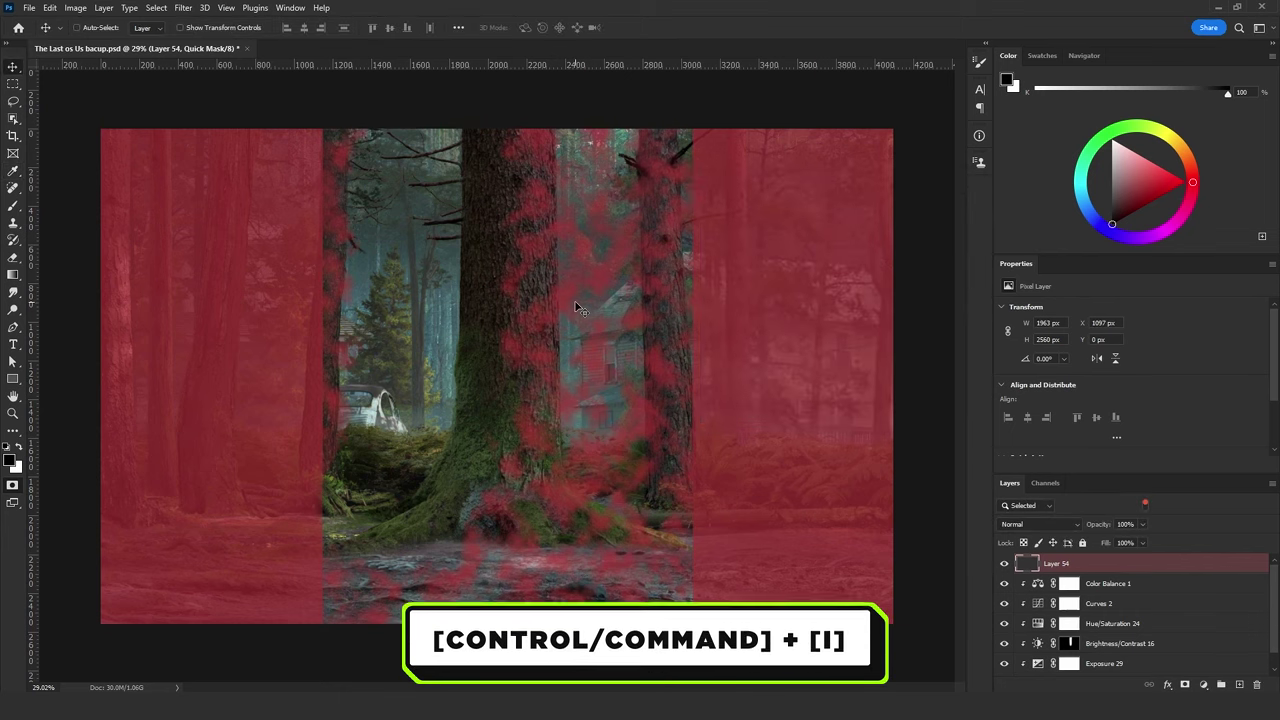
Invert the mask into a selection, copy Layer 40's area into Layer 55, and clip it.
{"action": "key", "text": "ctrl+i"}
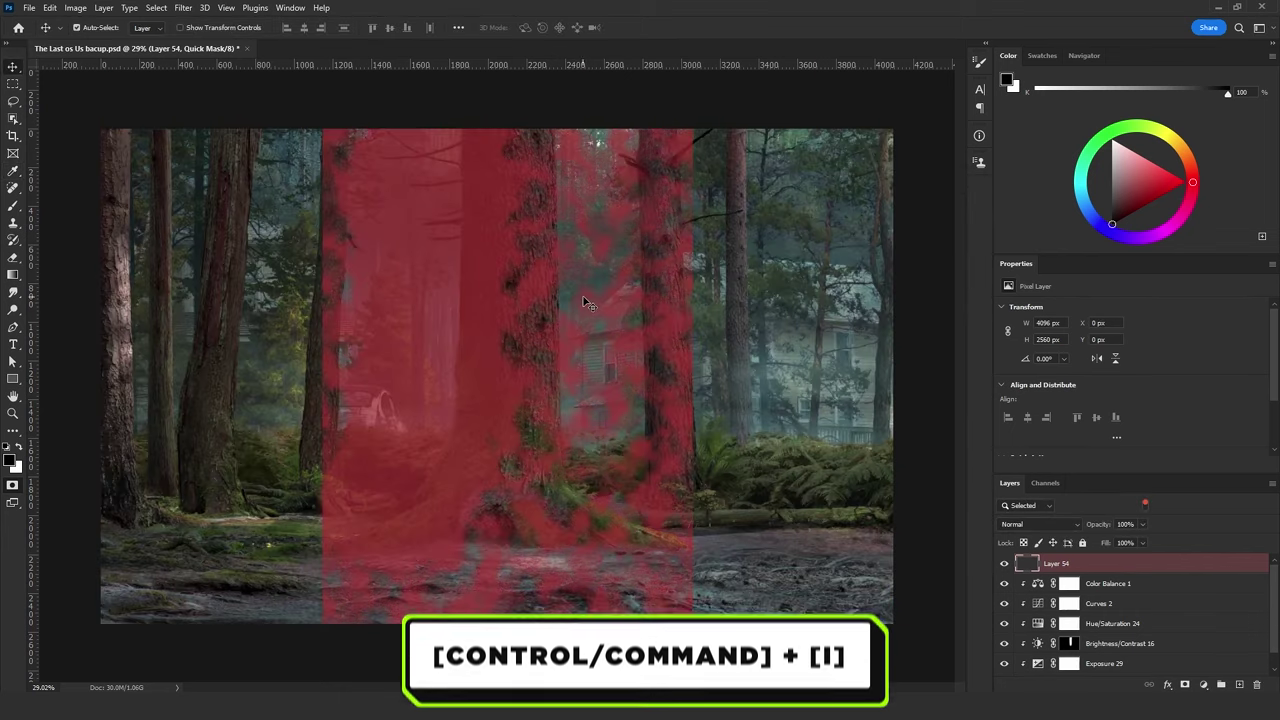
{"action": "key", "text": "q"}
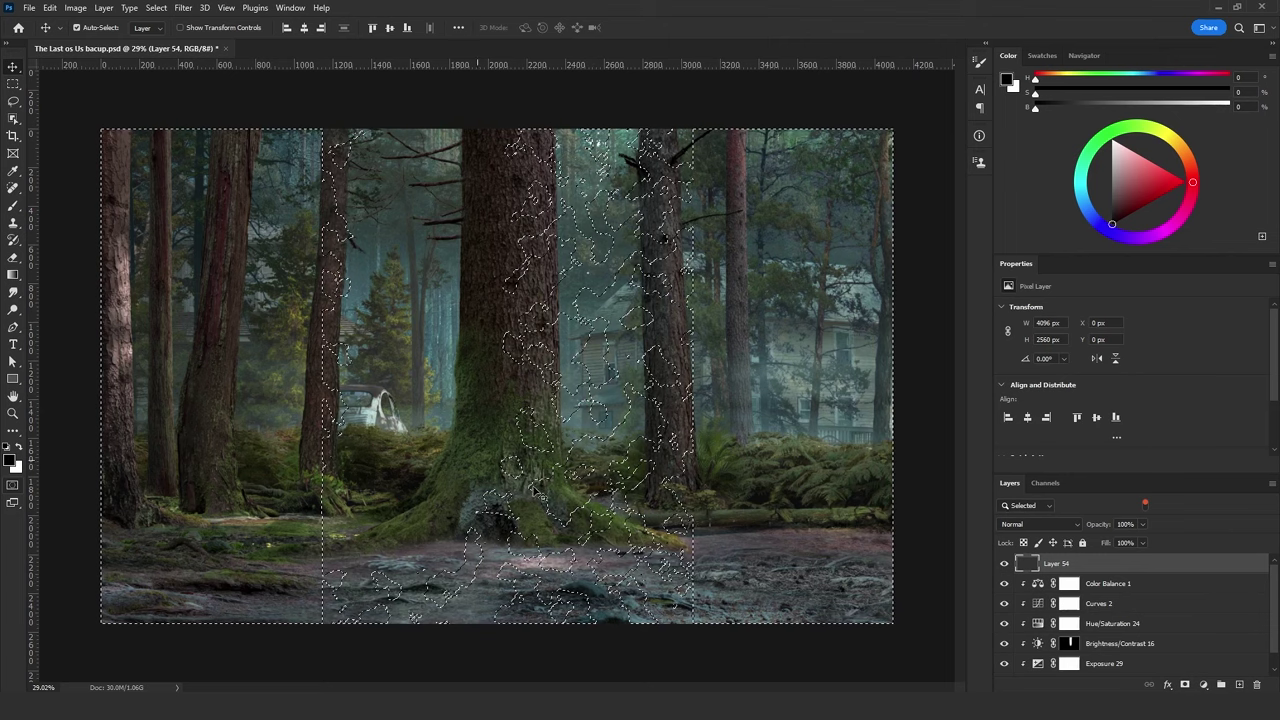
{"action": "scroll", "coordinate": [1058, 660], "scroll_direction": "down", "scroll_amount": 1}
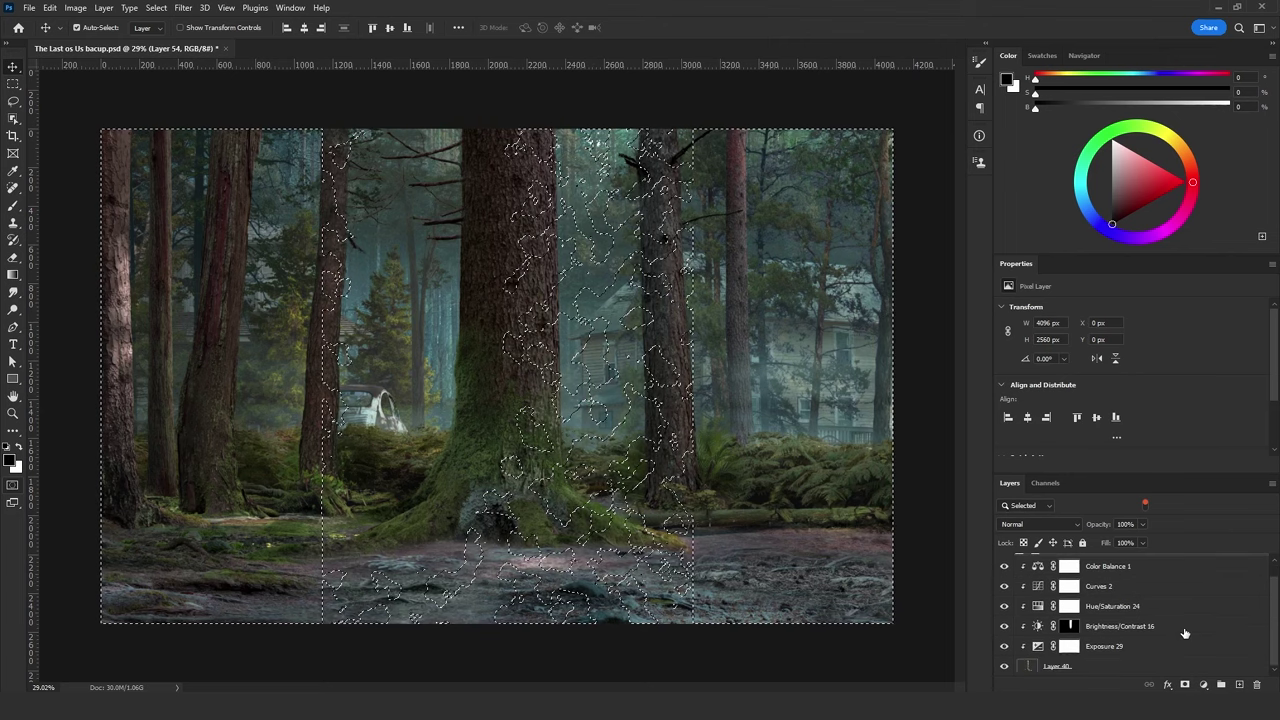
{"action": "left_click", "coordinate": [1054, 668]}
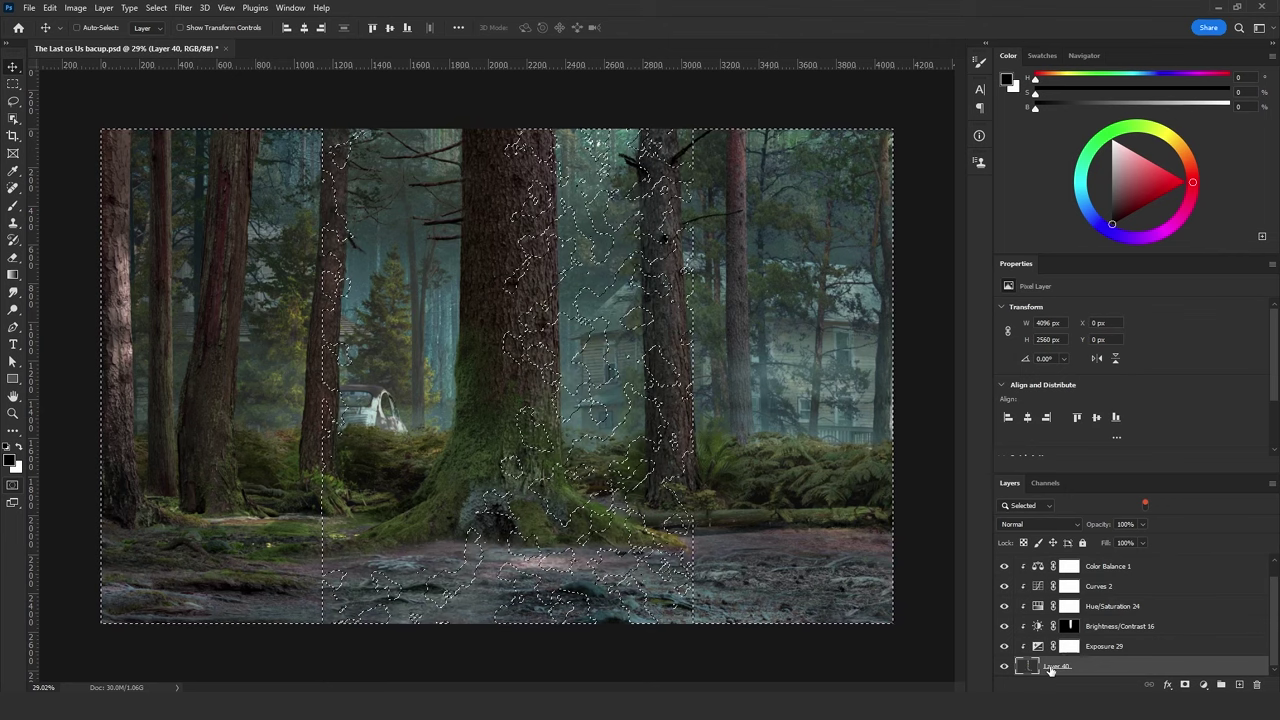
{"action": "key", "text": "ctrl+j"}
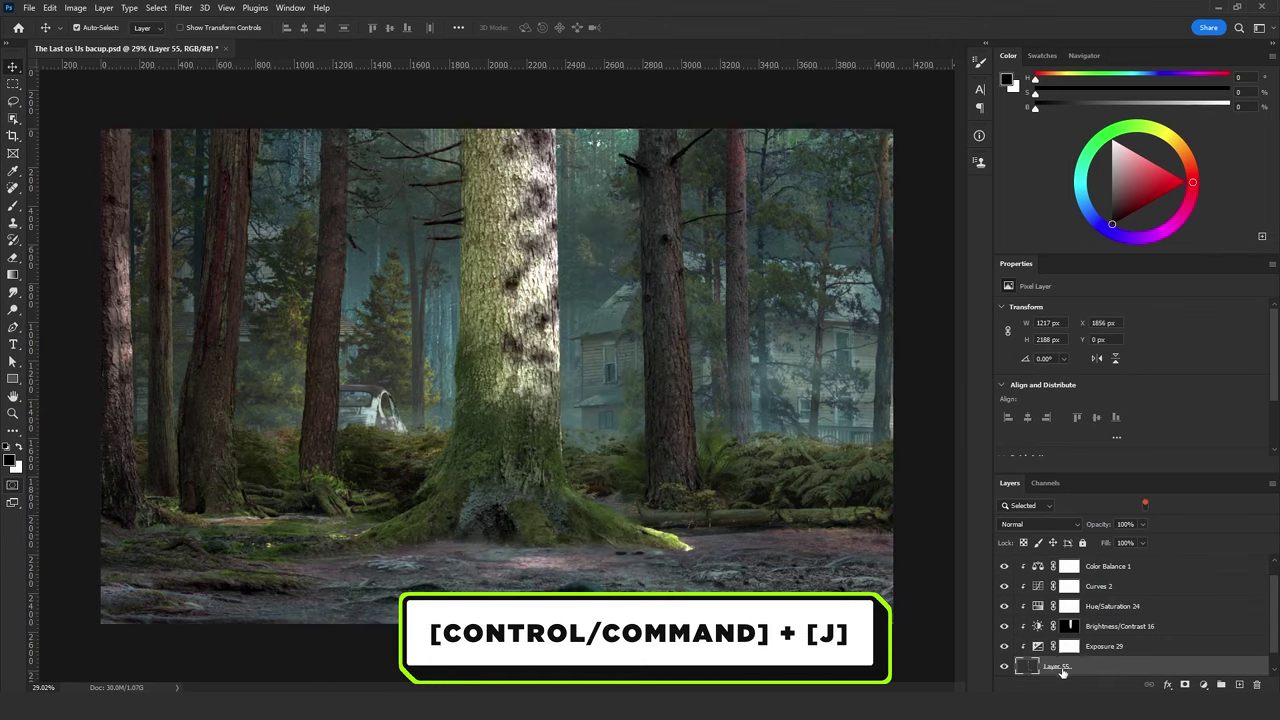
{"action": "key", "text": "ctrl+alt+g"}
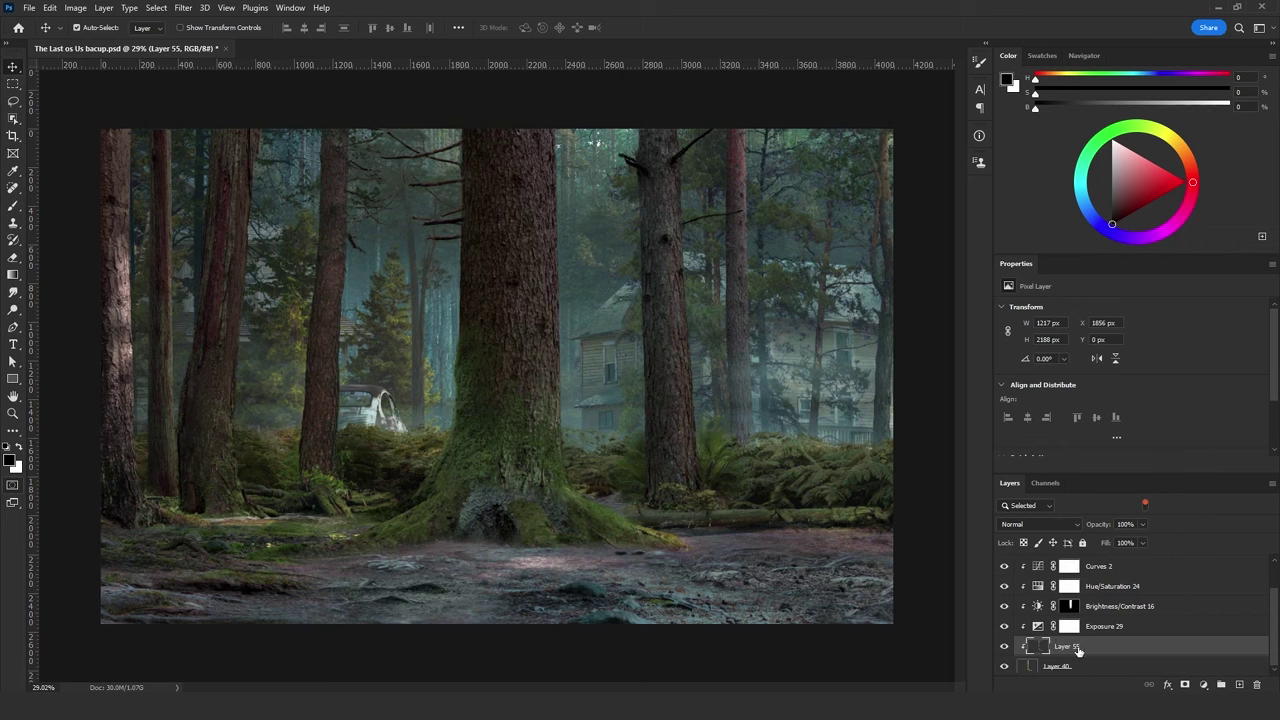
Move Layer 55 above Color Balance 1 and set its blend mode to Screen.
{"action": "scroll", "coordinate": [1083, 659], "scroll_direction": "up", "scroll_amount": 1}
{"action": "left_click_drag", "start_coordinate": [1093, 670], "coordinate": [1087, 583]}
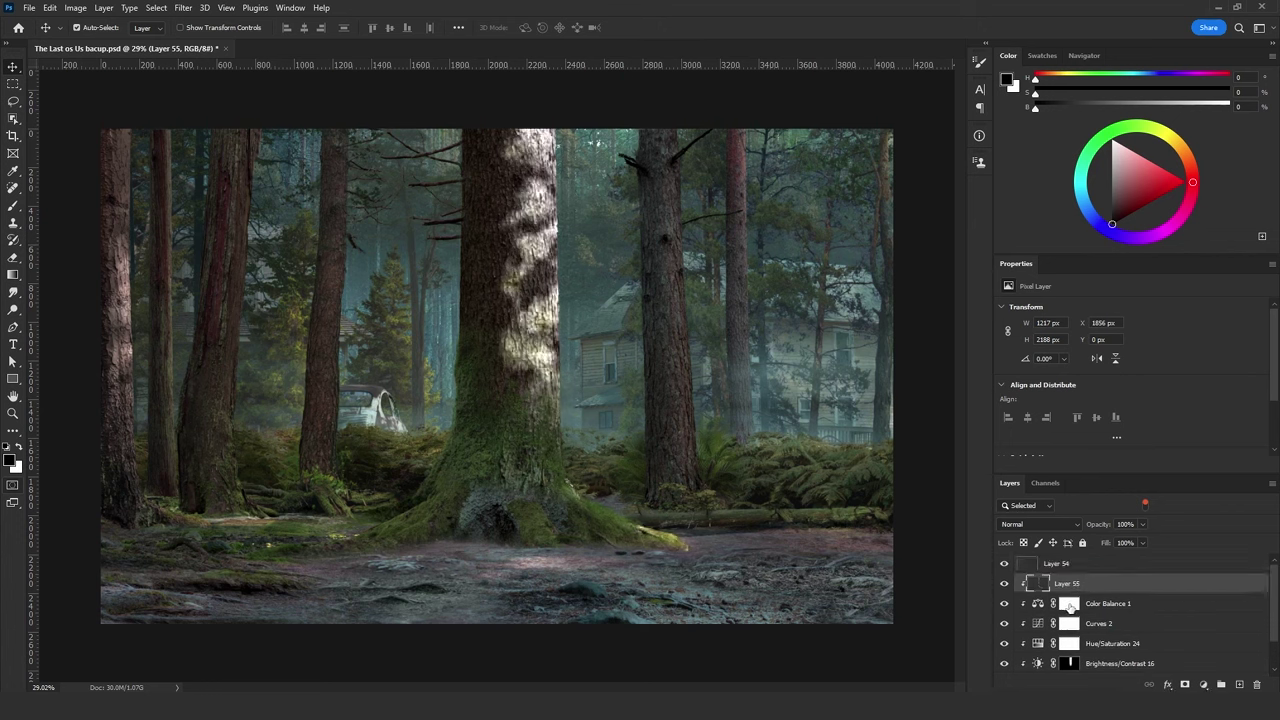
{"action": "left_click", "coordinate": [1024, 524]}
{"action": "left_click", "coordinate": [1020, 472]}
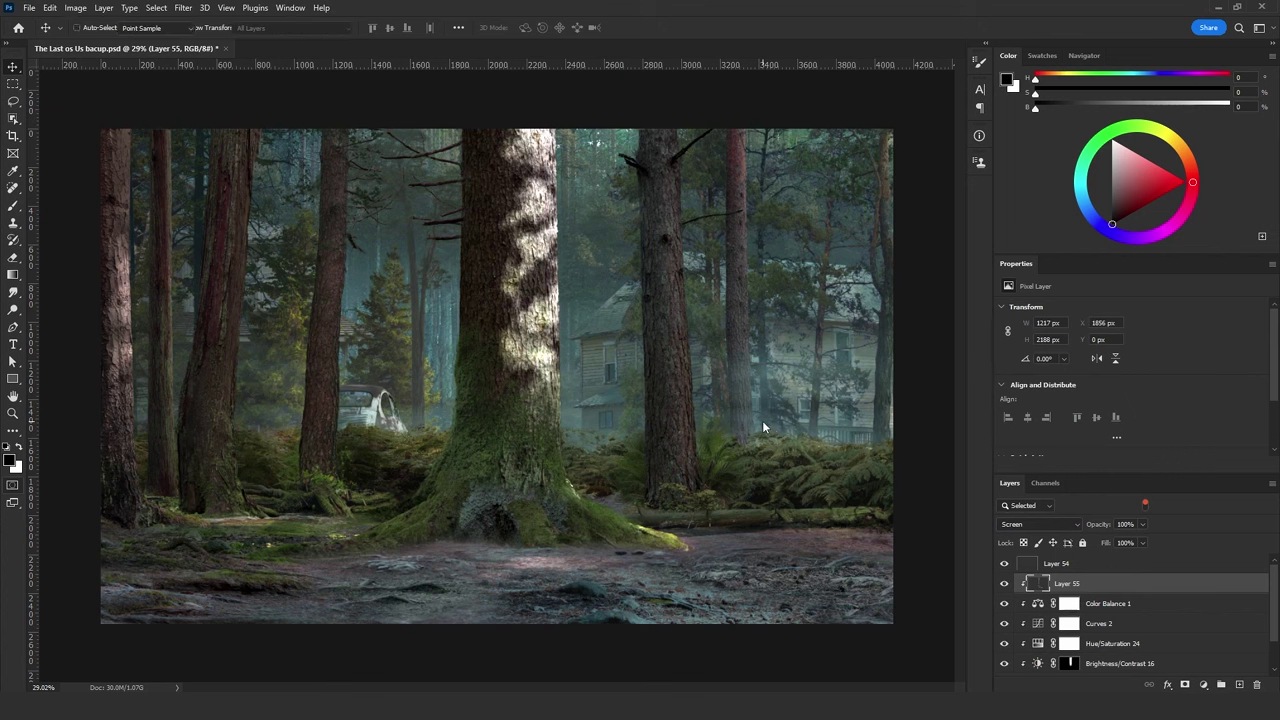
Deepen Layer 55's midtones in Levels by shifting the midtone slider right.
{"action": "key", "text": "ctrl+l"}
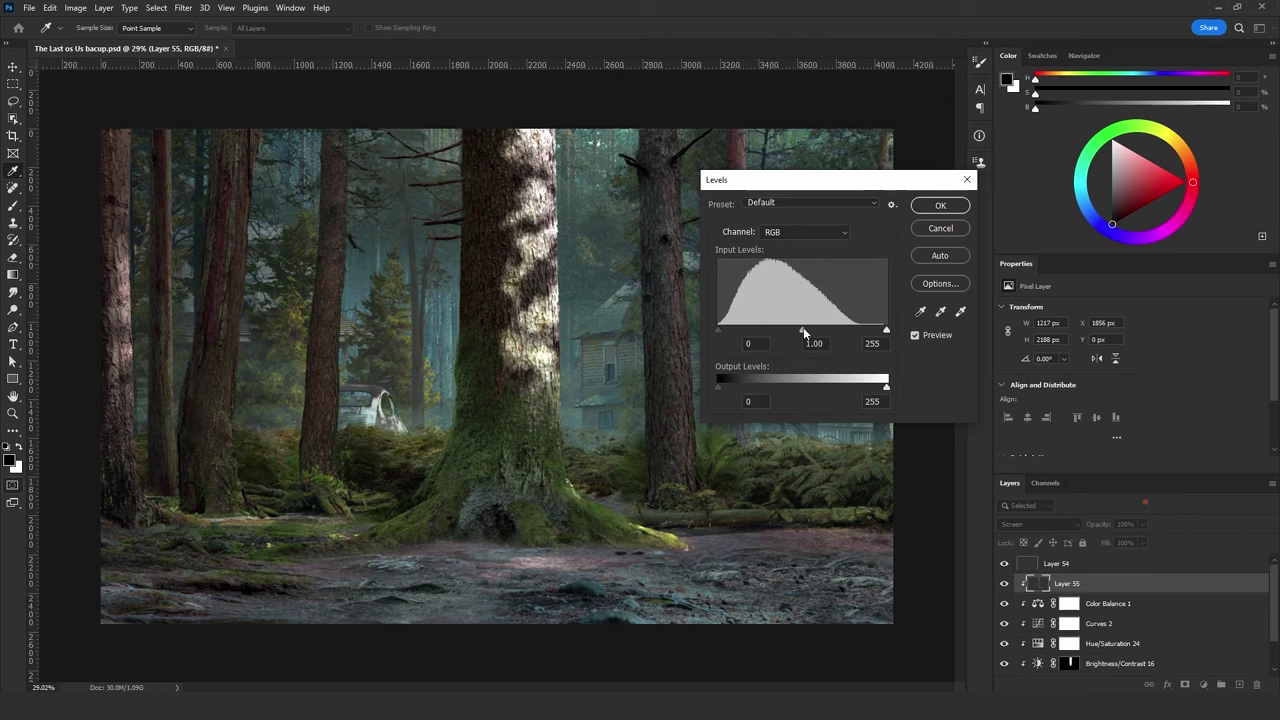
{"action": "left_click_drag", "start_coordinate": [803, 327], "coordinate": [879, 324]}
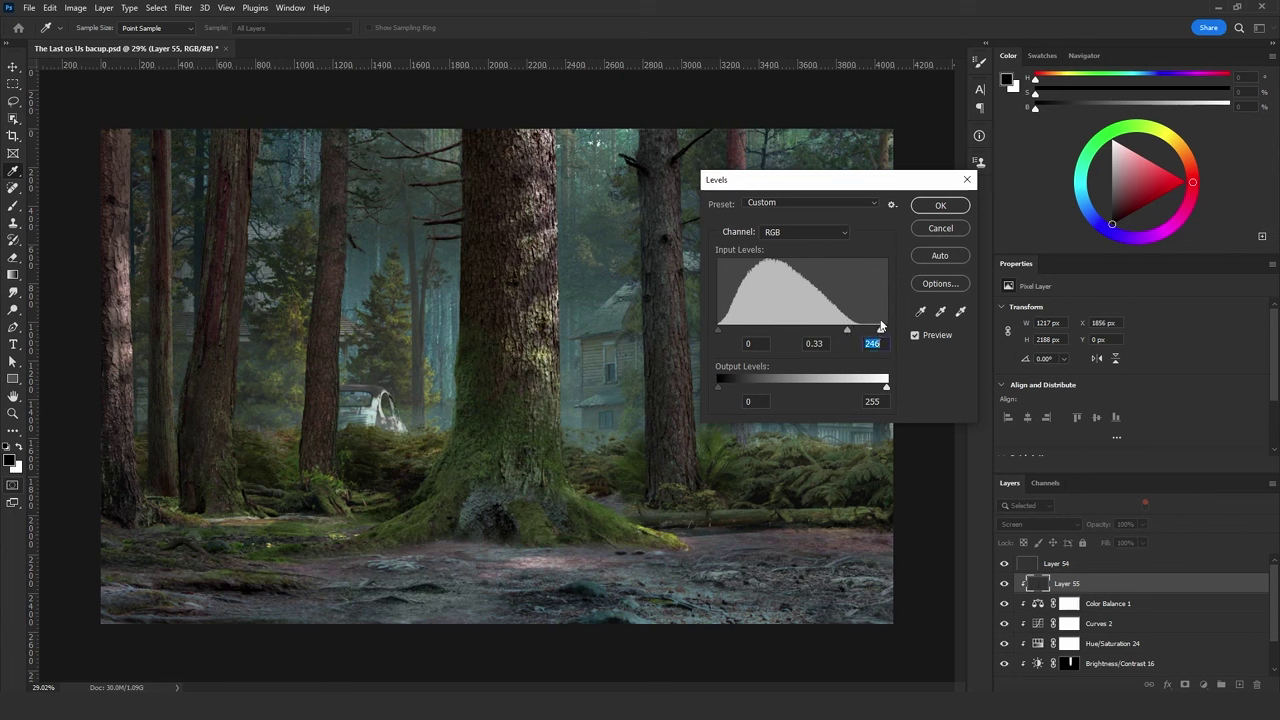
{"action": "left_click", "coordinate": [940, 205]}
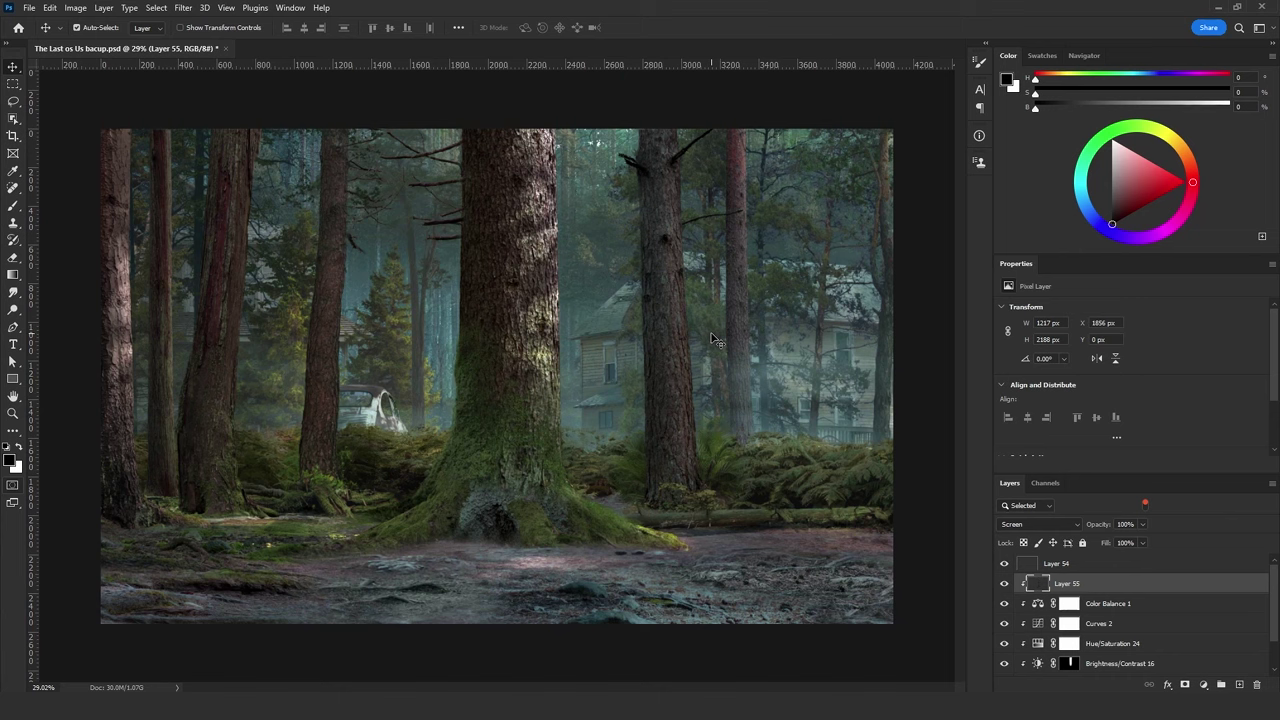
{"action": "key", "text": "ctrl+b"}
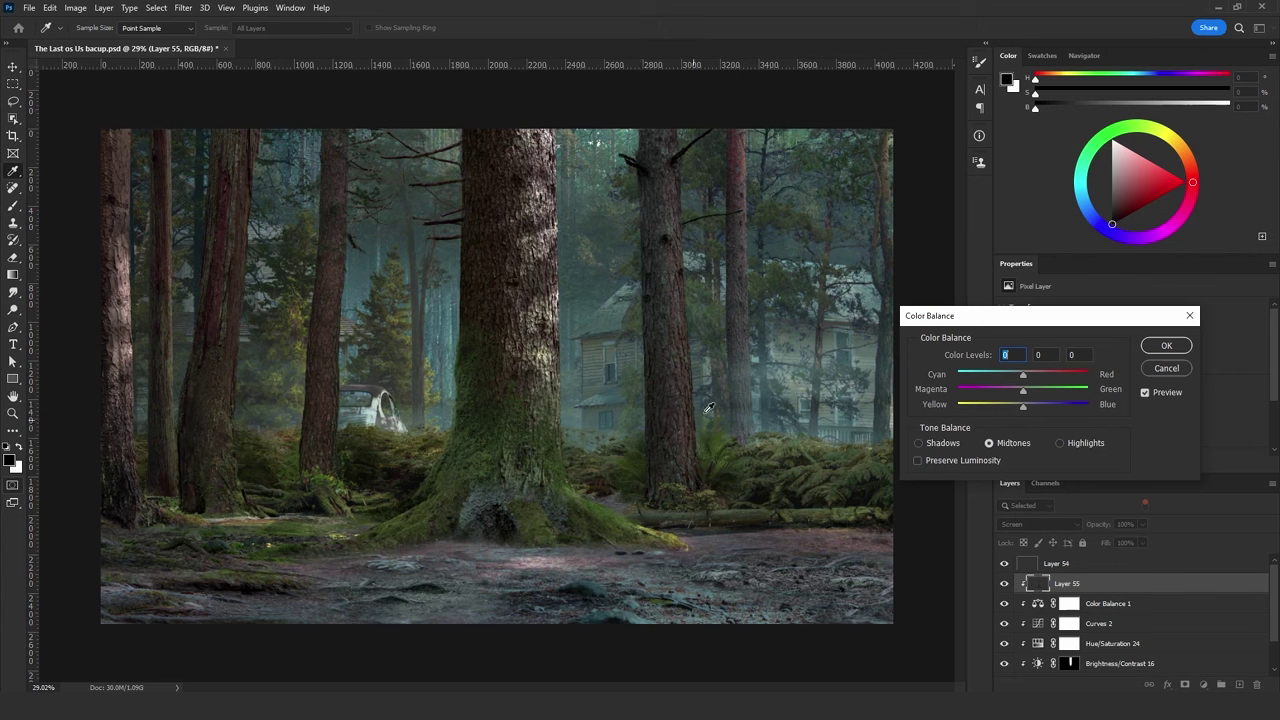
Set Layer 55's Color Balance midtones to +10, 0, -7.
{"action": "left_click", "coordinate": [1007, 404]}
{"action": "left_click", "coordinate": [1033, 379]}
{"action": "left_click_drag", "start_coordinate": [1035, 380], "coordinate": [1027, 379]}
{"action": "left_click", "coordinate": [1018, 407]}
{"action": "left_click", "coordinate": [1031, 379]}
{"action": "left_click", "coordinate": [1018, 408]}
Shift the highlights to about +9, 0, -8 toward red and yellow.
{"action": "left_click", "coordinate": [1059, 443]}
{"action": "left_click", "coordinate": [1029, 375]}
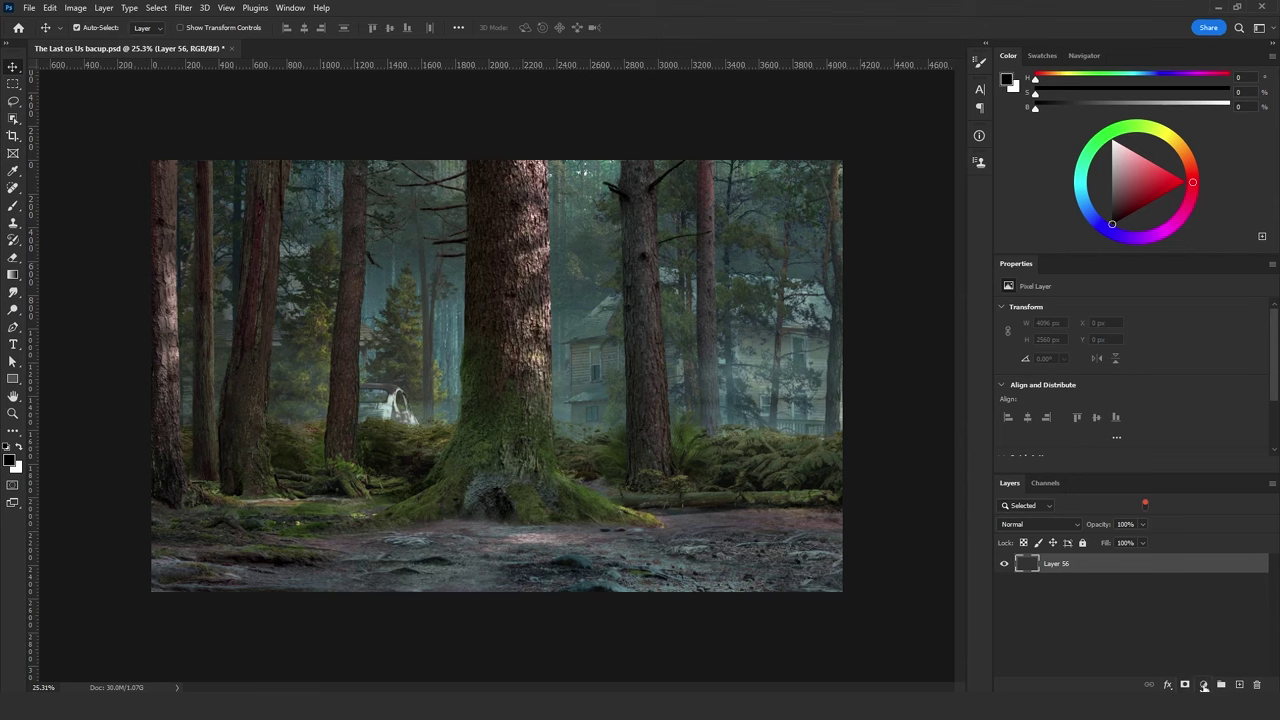
{"action": "left_click", "coordinate": [1204, 686]}
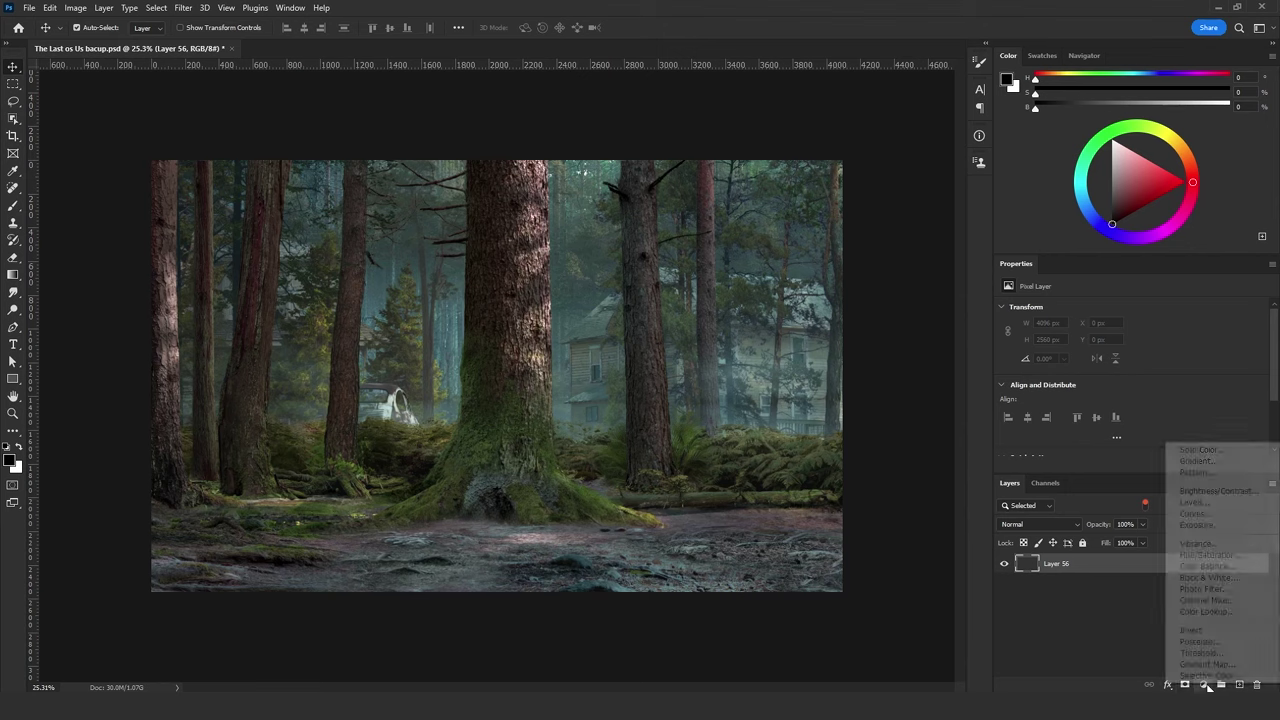
Add a Gradient Fill layer with Angle style and bring up its Gradient Editor.
{"action": "left_click", "coordinate": [1198, 461]}
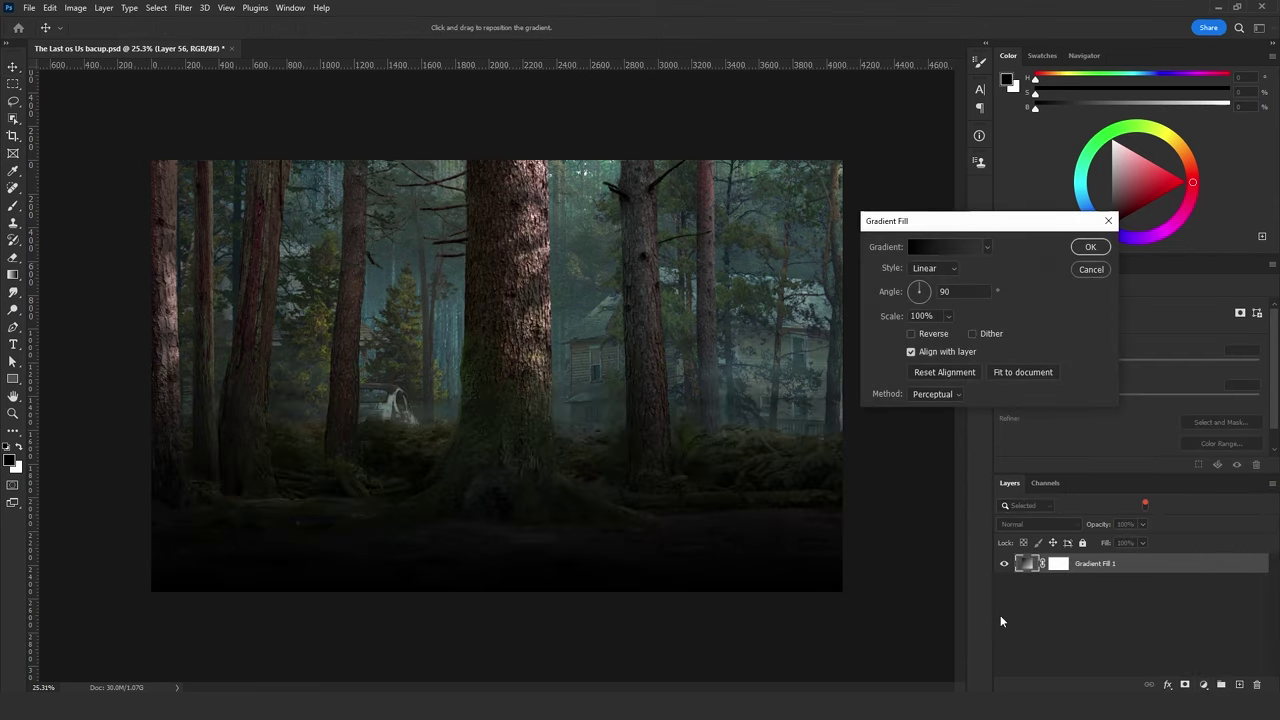
{"action": "left_click", "coordinate": [928, 268]}
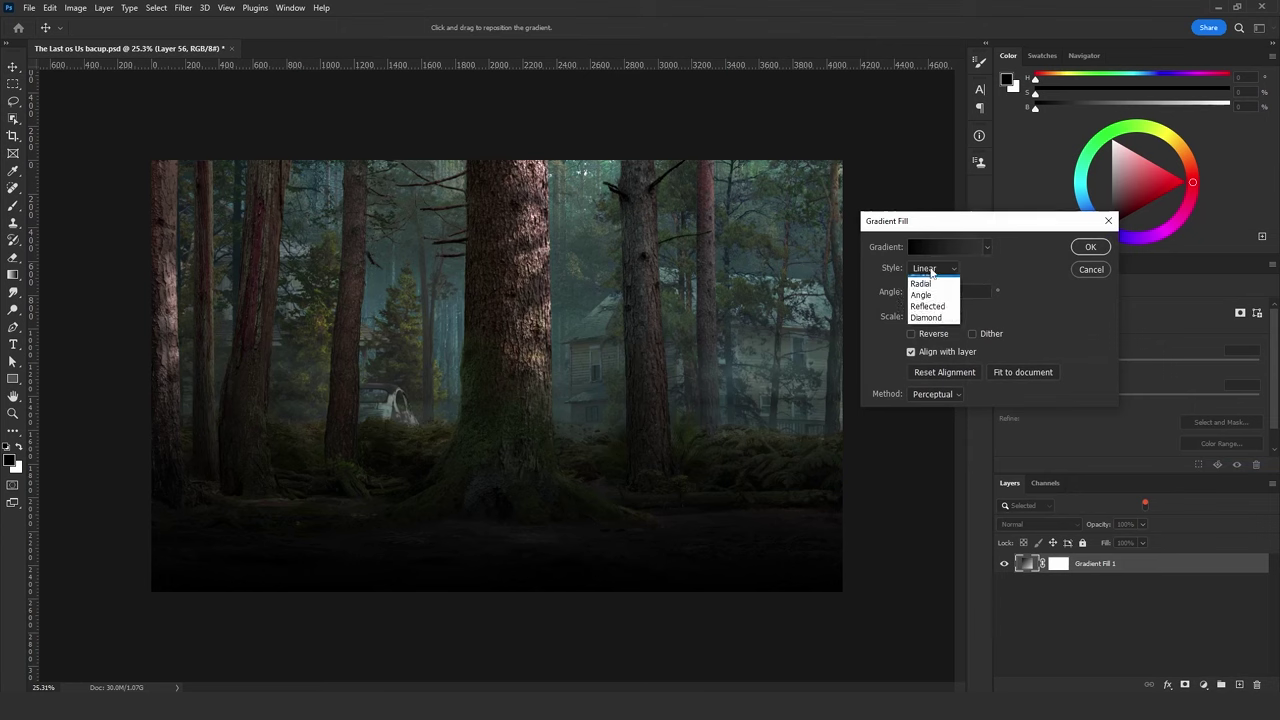
{"action": "left_click", "coordinate": [924, 290]}
{"action": "left_click", "coordinate": [922, 247]}
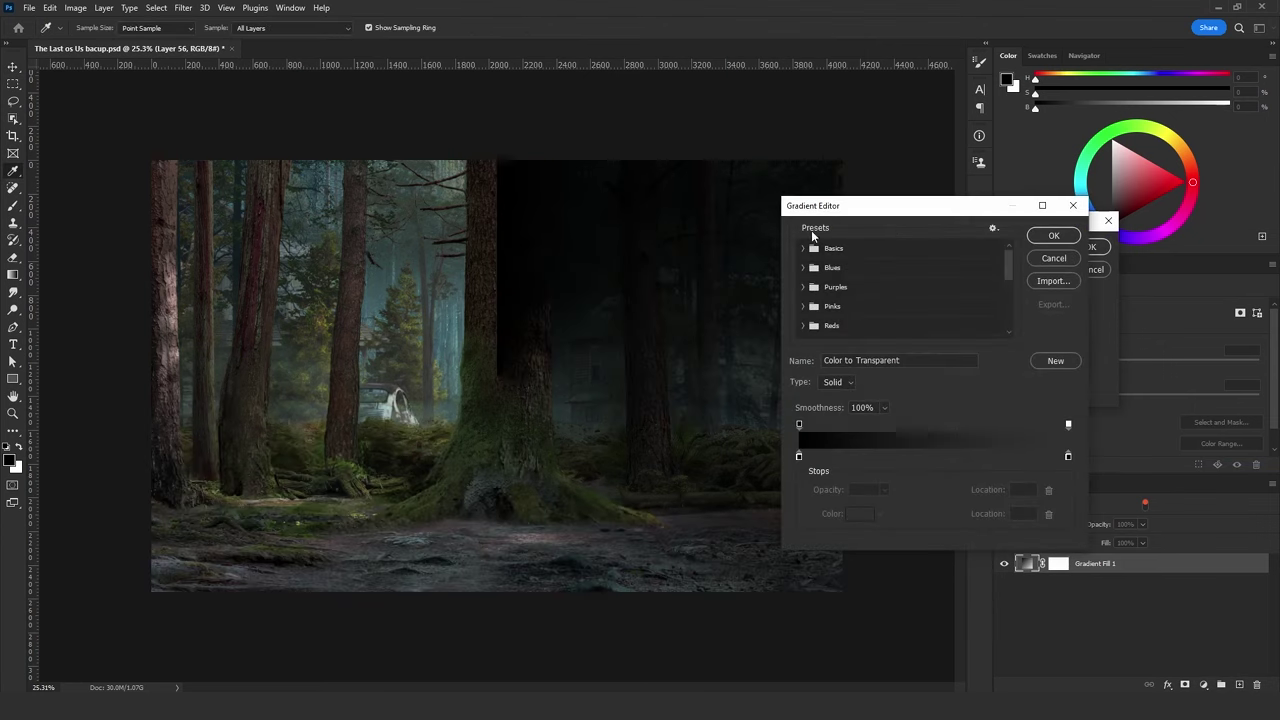
{"action": "left_click", "coordinate": [802, 248]}
Make the gradient Noise type, 100% roughness, HSB with zero saturation, with added transparency.
{"action": "left_click", "coordinate": [837, 383]}
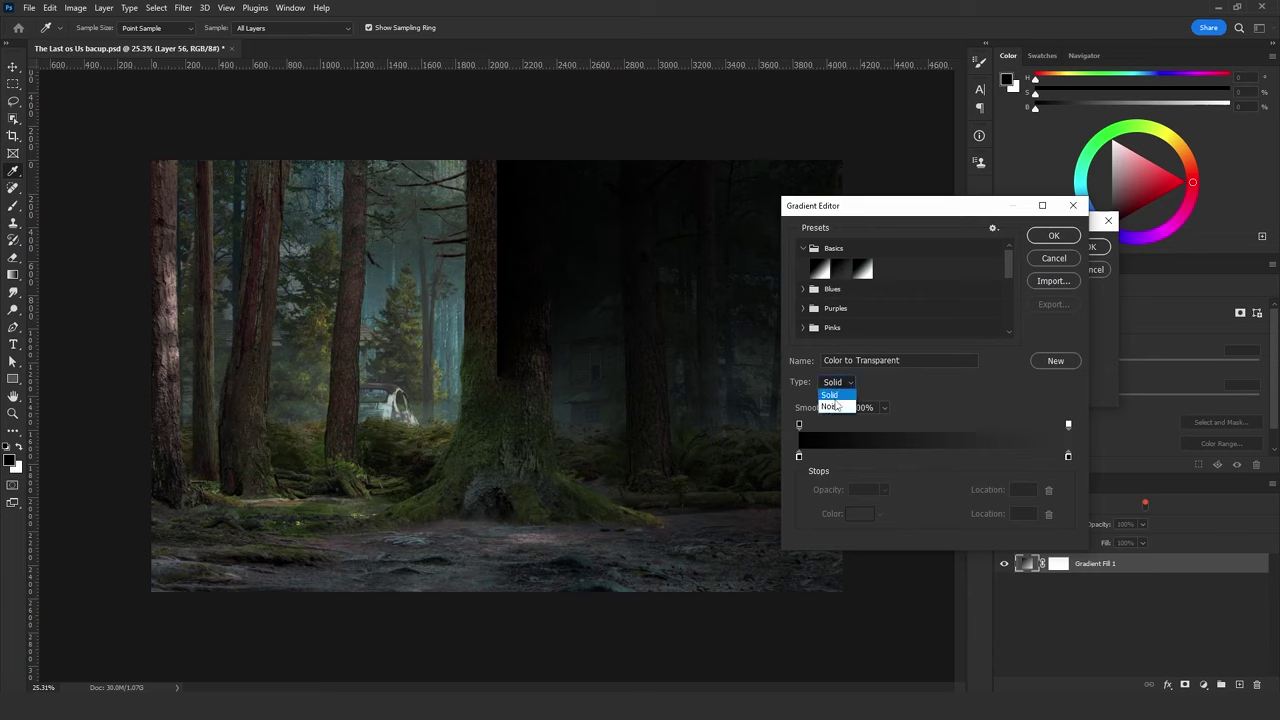
{"action": "left_click", "coordinate": [833, 397]}
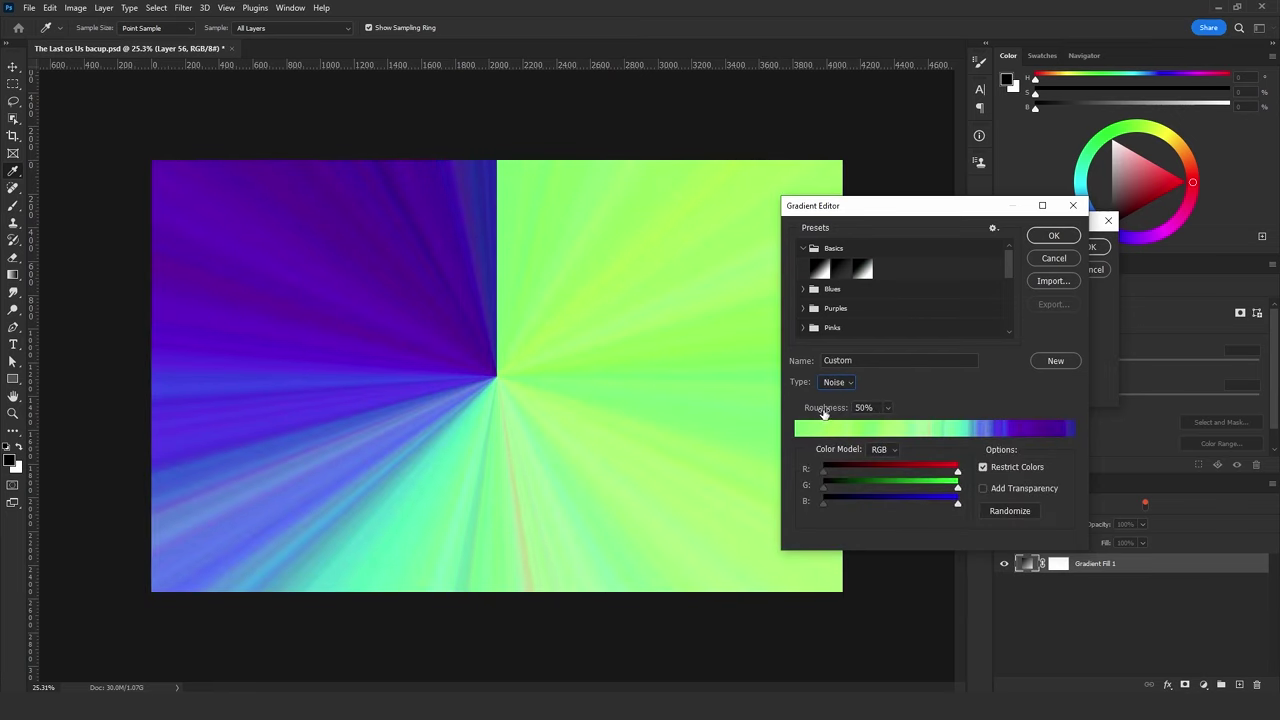
{"action": "left_click", "coordinate": [887, 408]}
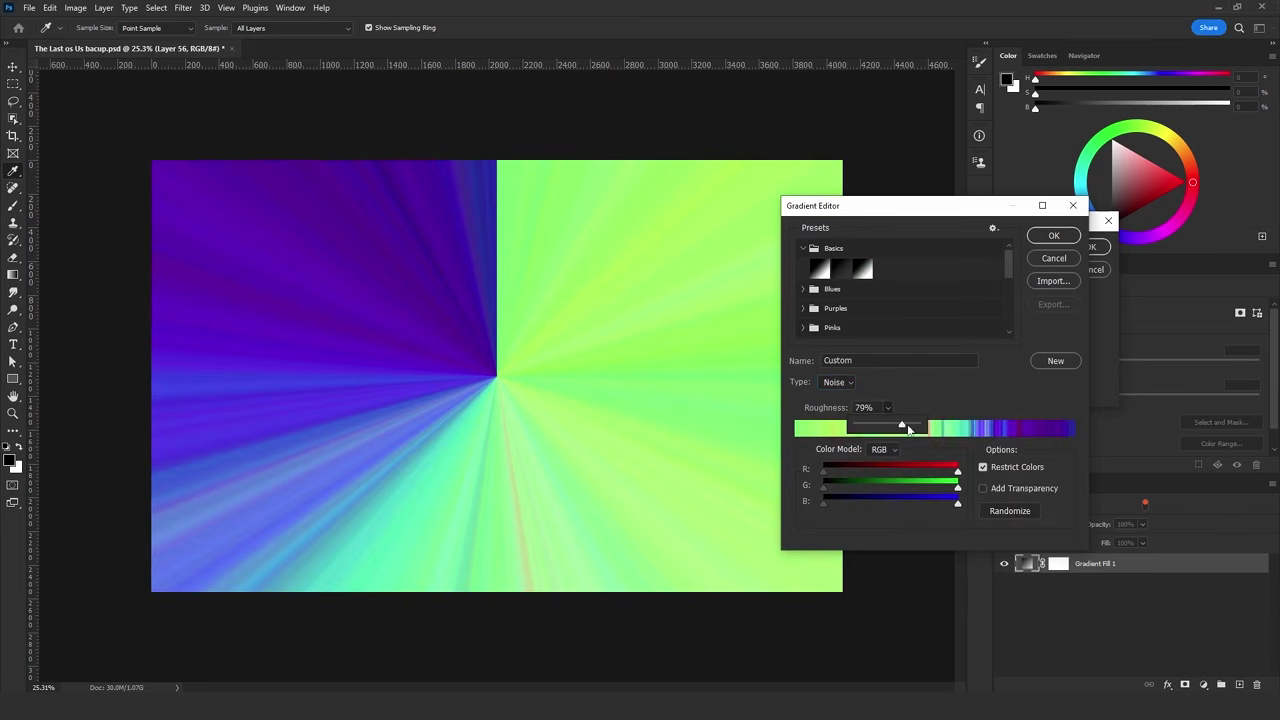
{"action": "left_click_drag", "start_coordinate": [888, 427], "coordinate": [925, 438]}
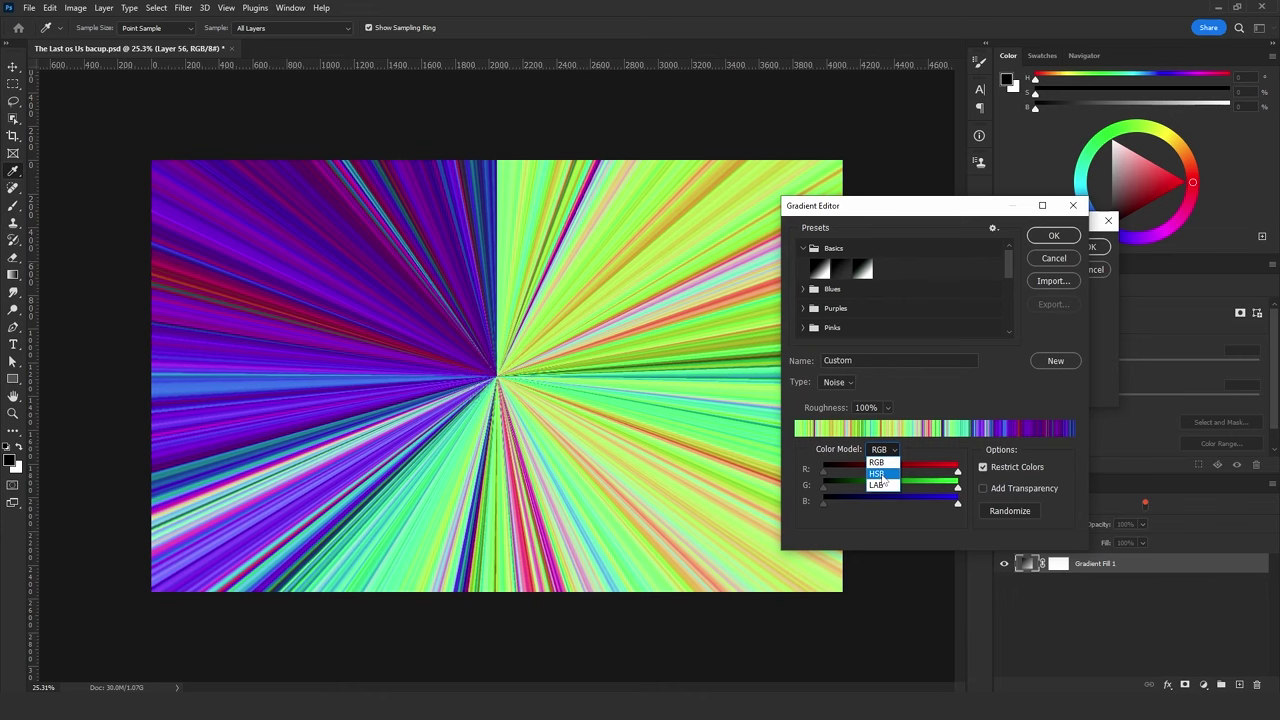
{"action": "left_click", "coordinate": [884, 478]}
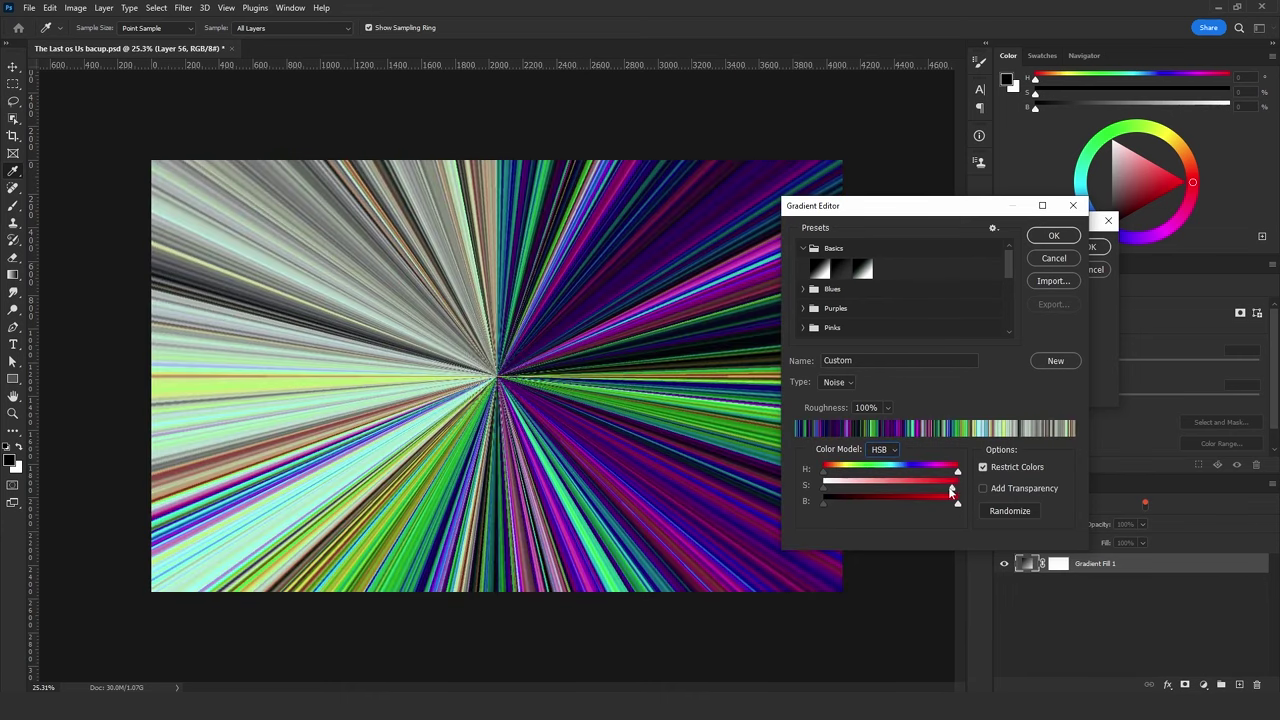
{"action": "left_click_drag", "start_coordinate": [951, 490], "coordinate": [805, 495]}
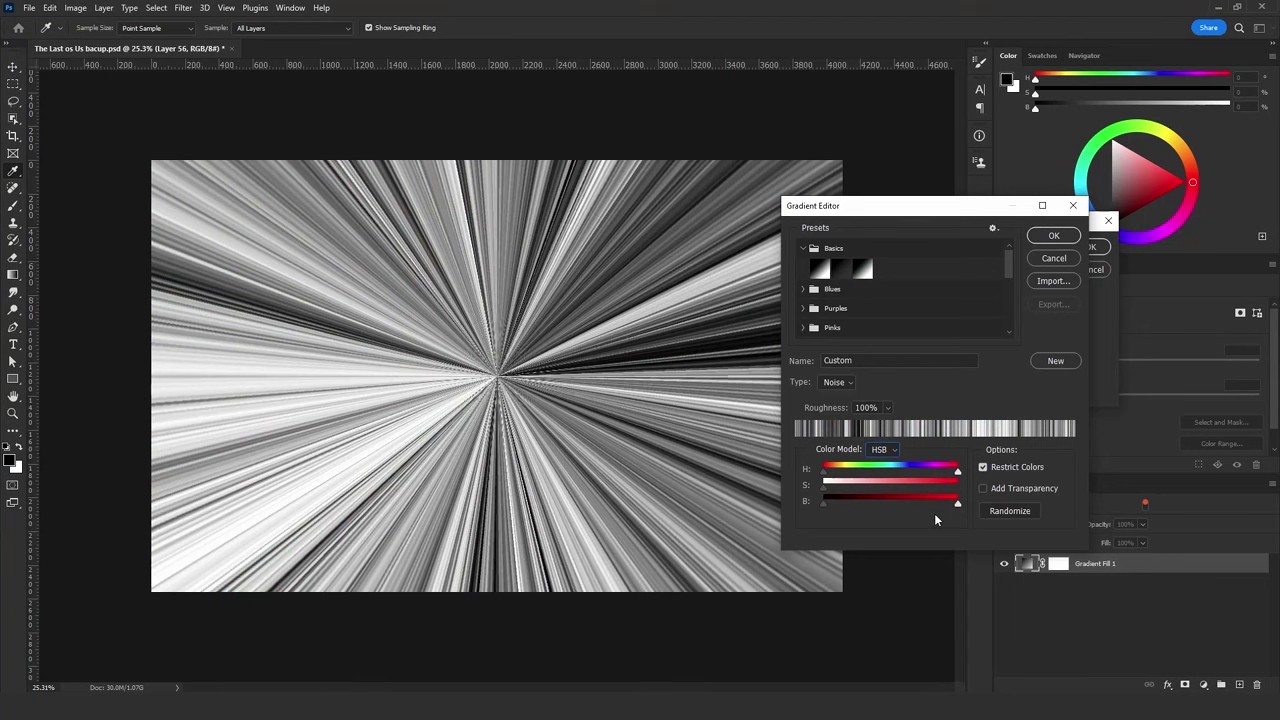
{"action": "left_click", "coordinate": [983, 489]}
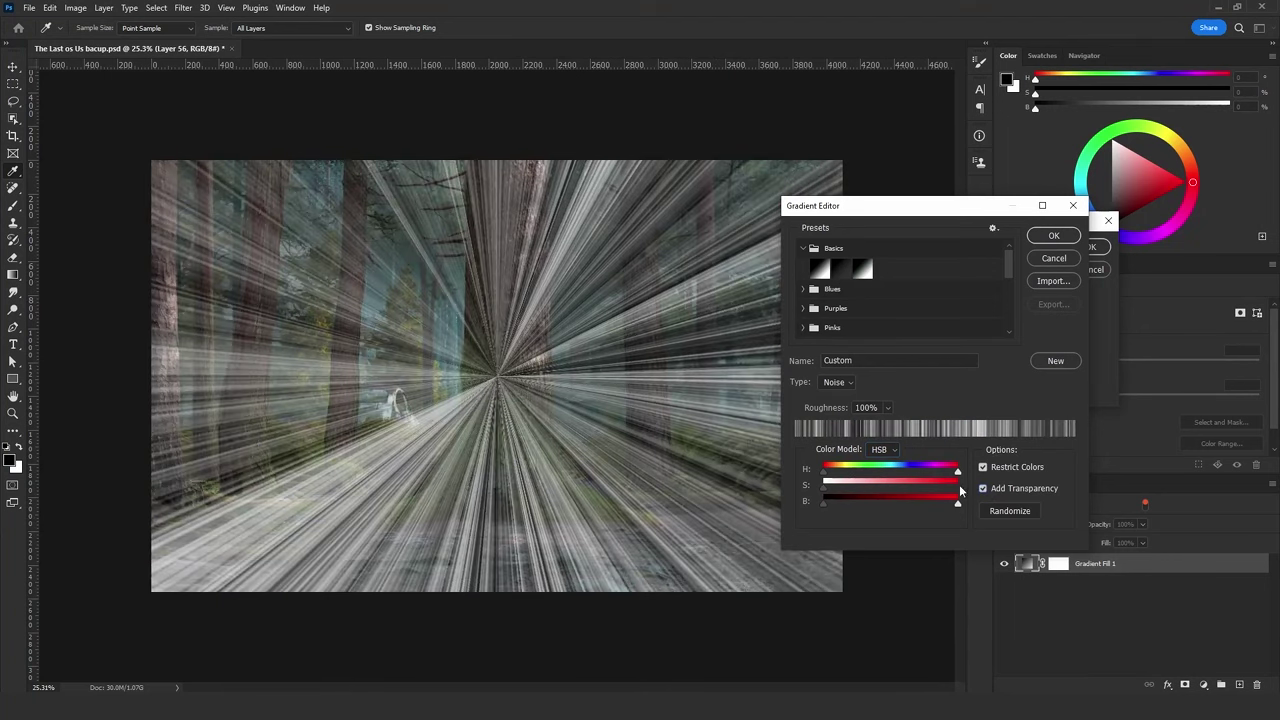
{"action": "key", "text": "Return"}
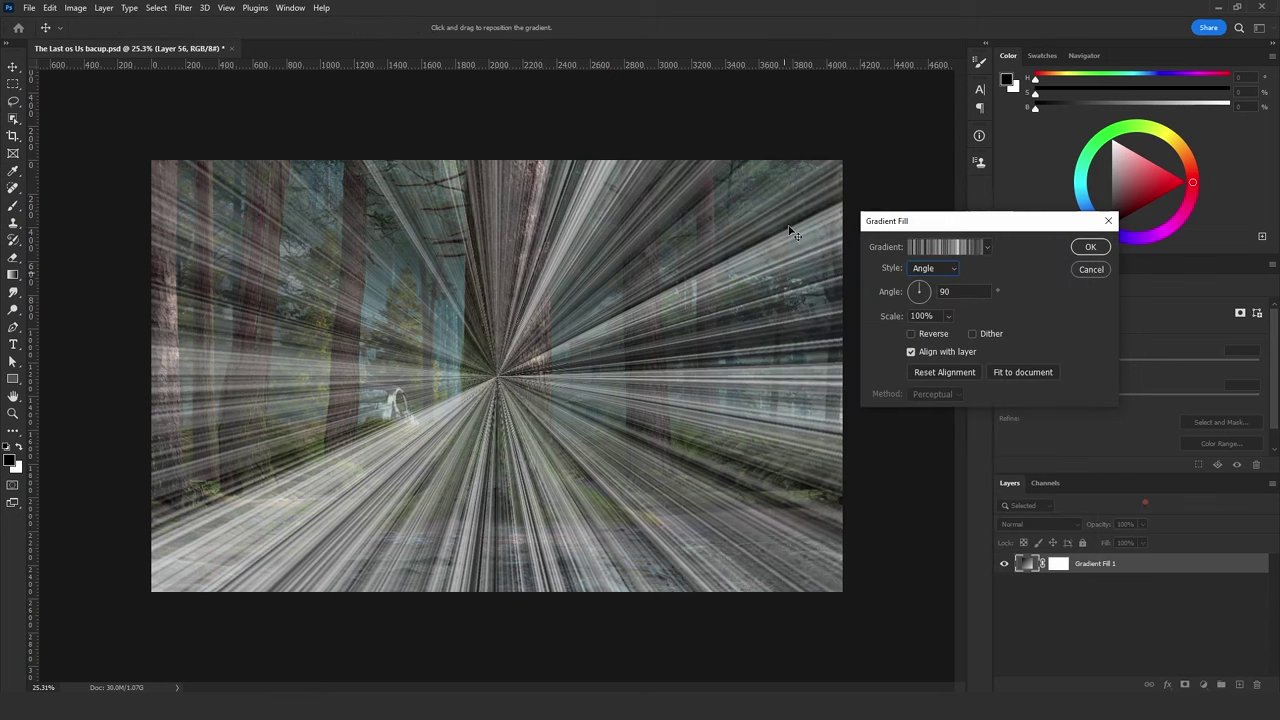
Centre the streaks on the top-right corner at an 89.04° angle and commit Gradient Fill 1.
{"action": "left_click_drag", "start_coordinate": [902, 223], "coordinate": [887, 298]}
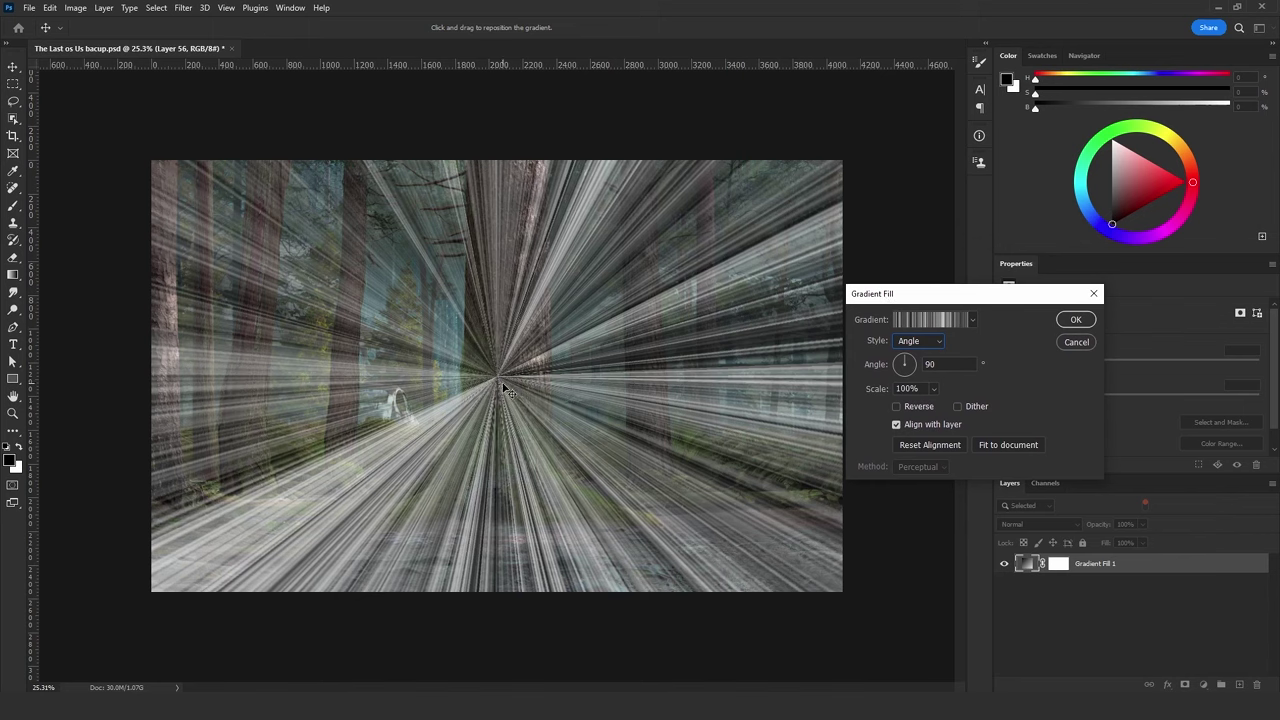
{"action": "left_click_drag", "start_coordinate": [500, 382], "coordinate": [851, 149]}
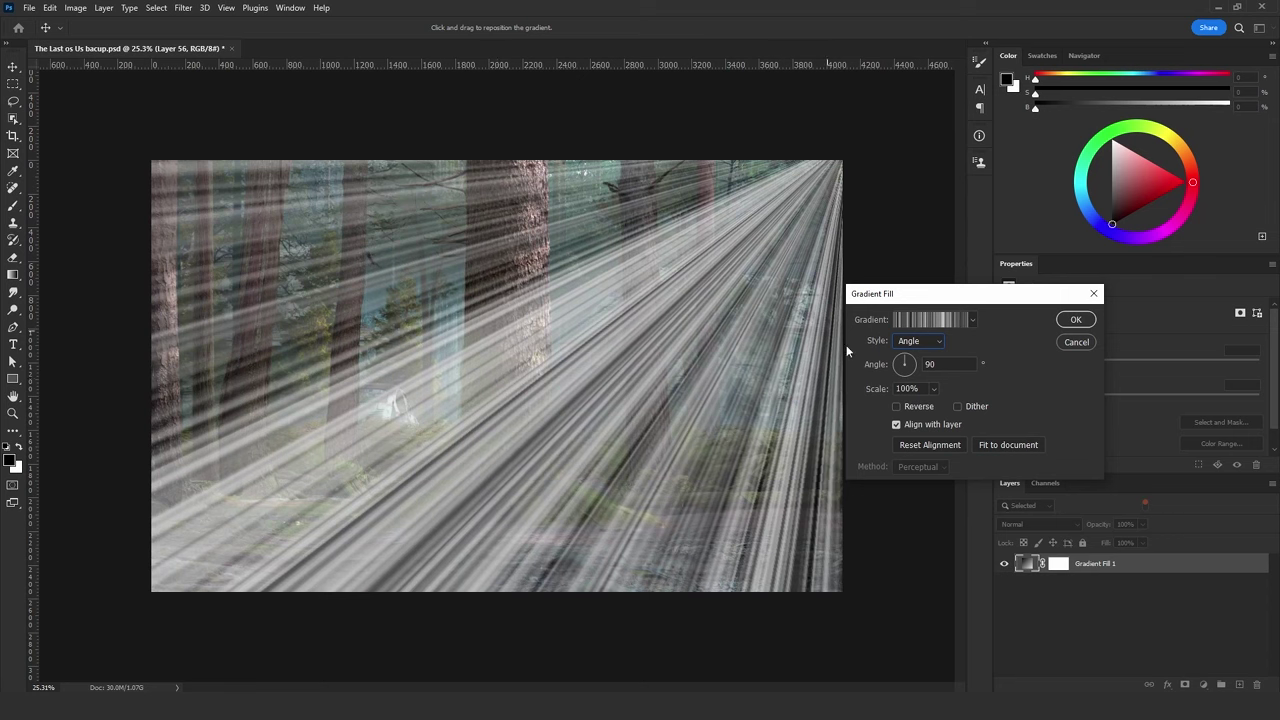
{"action": "left_click_drag", "start_coordinate": [907, 363], "coordinate": [918, 375]}
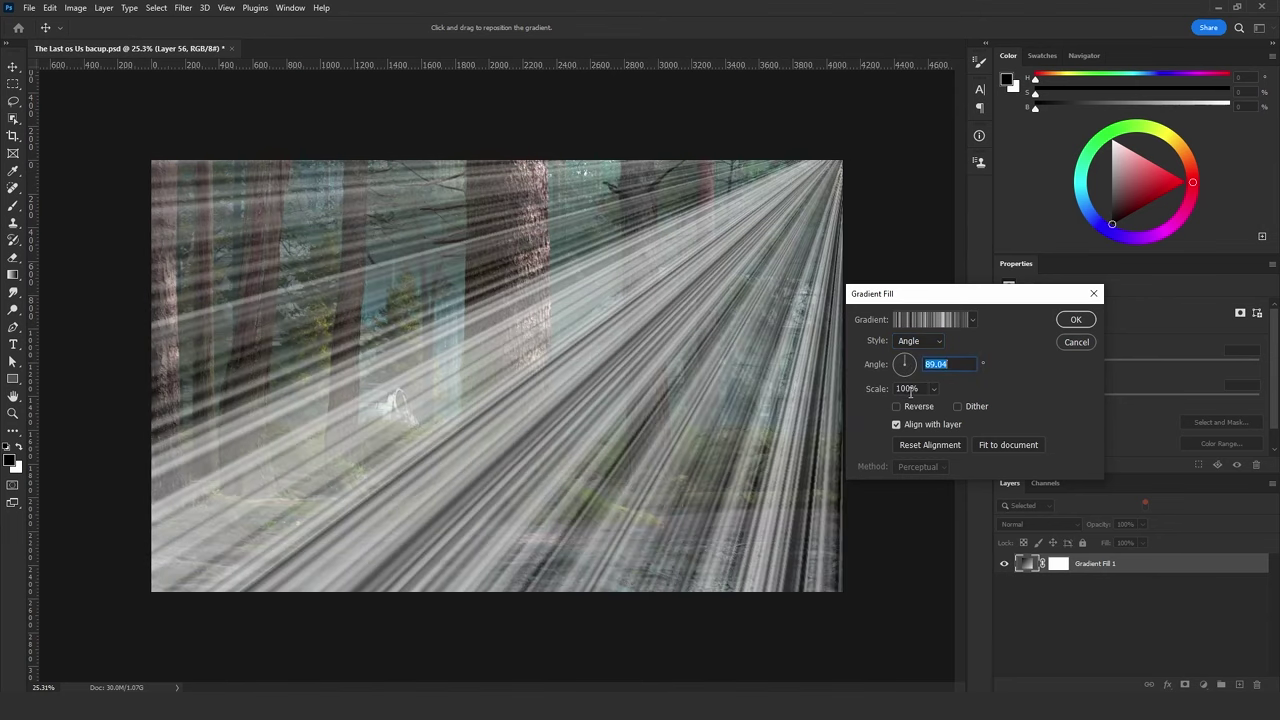
{"action": "left_click", "coordinate": [1074, 321]}
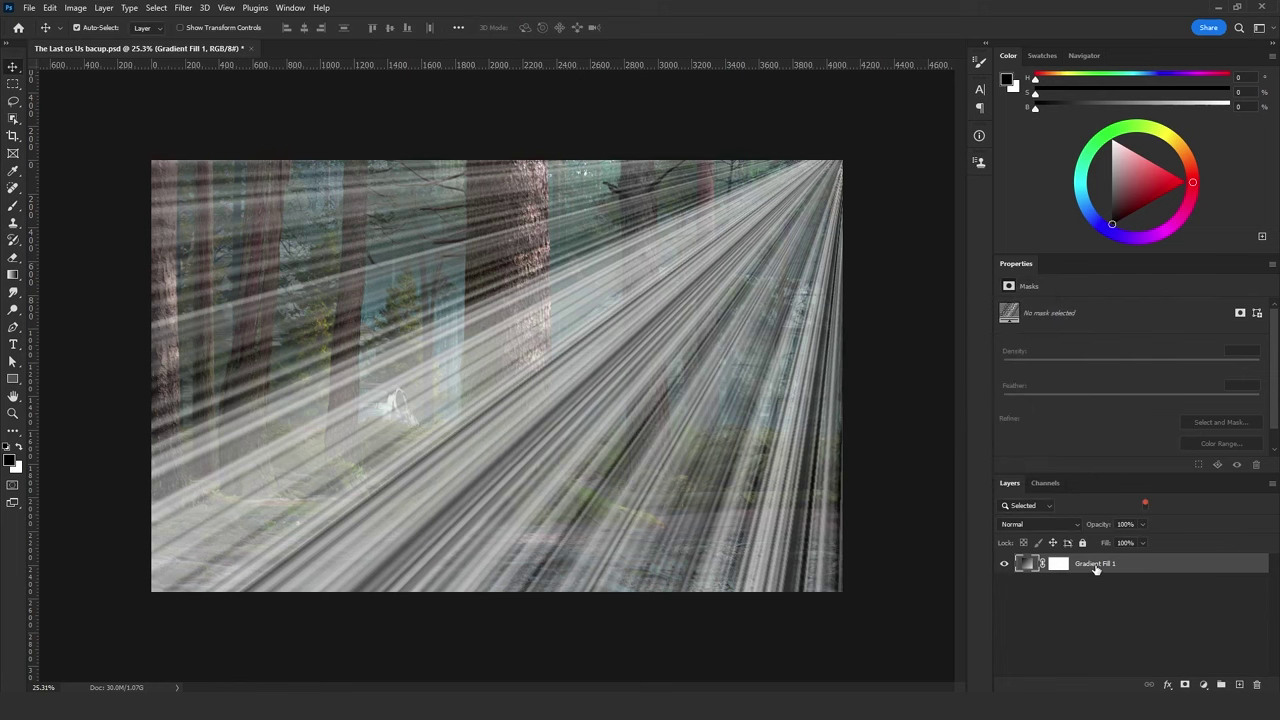
Rasterize the Gradient Fill 1 layer and delete its layer mask.
{"action": "right_click", "coordinate": [1096, 568]}
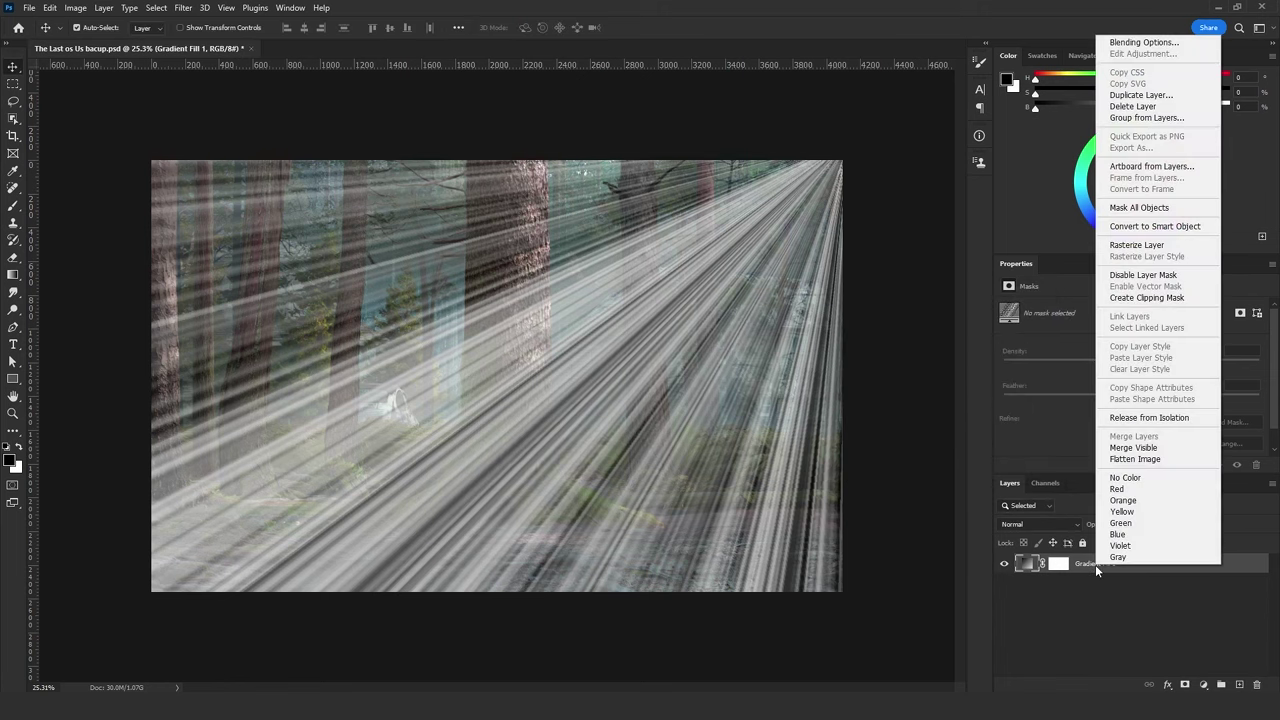
{"action": "left_click", "coordinate": [1137, 245]}
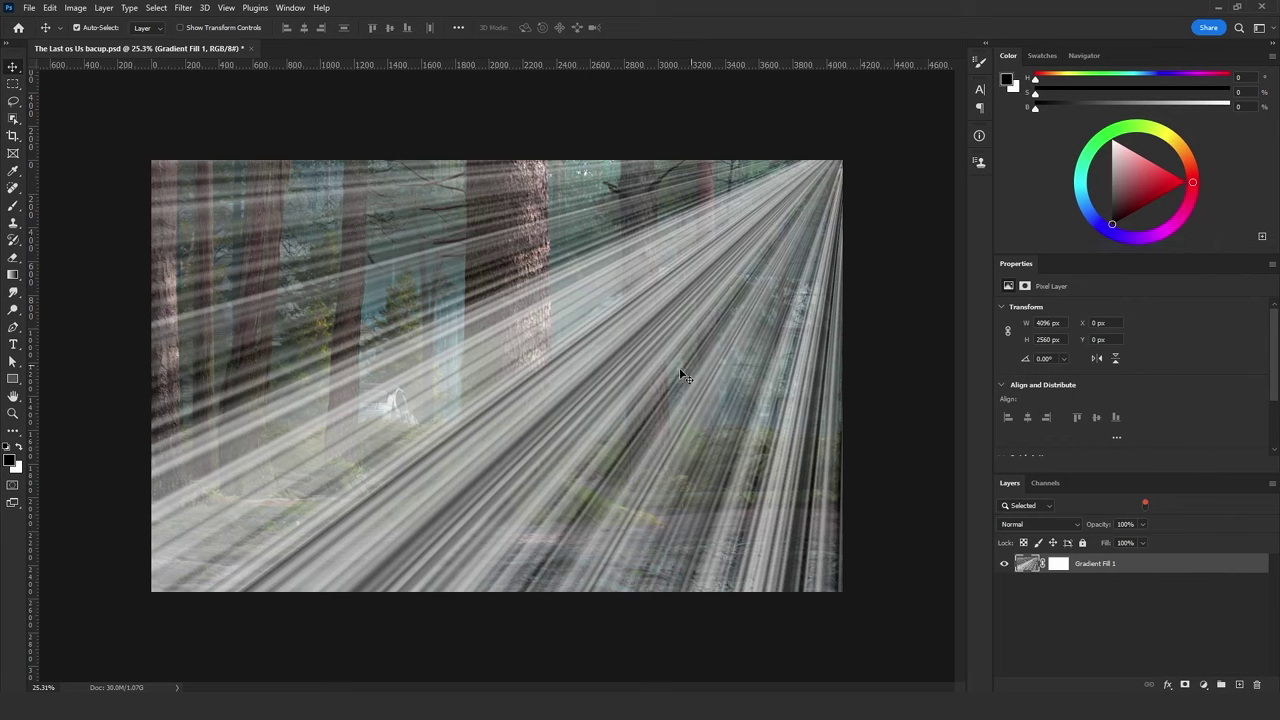
{"action": "right_click", "coordinate": [1062, 568]}
{"action": "left_click", "coordinate": [1100, 589]}
Raise the streak layer's lightness in Hue/Saturation.
{"action": "key", "text": "ctrl+u"}
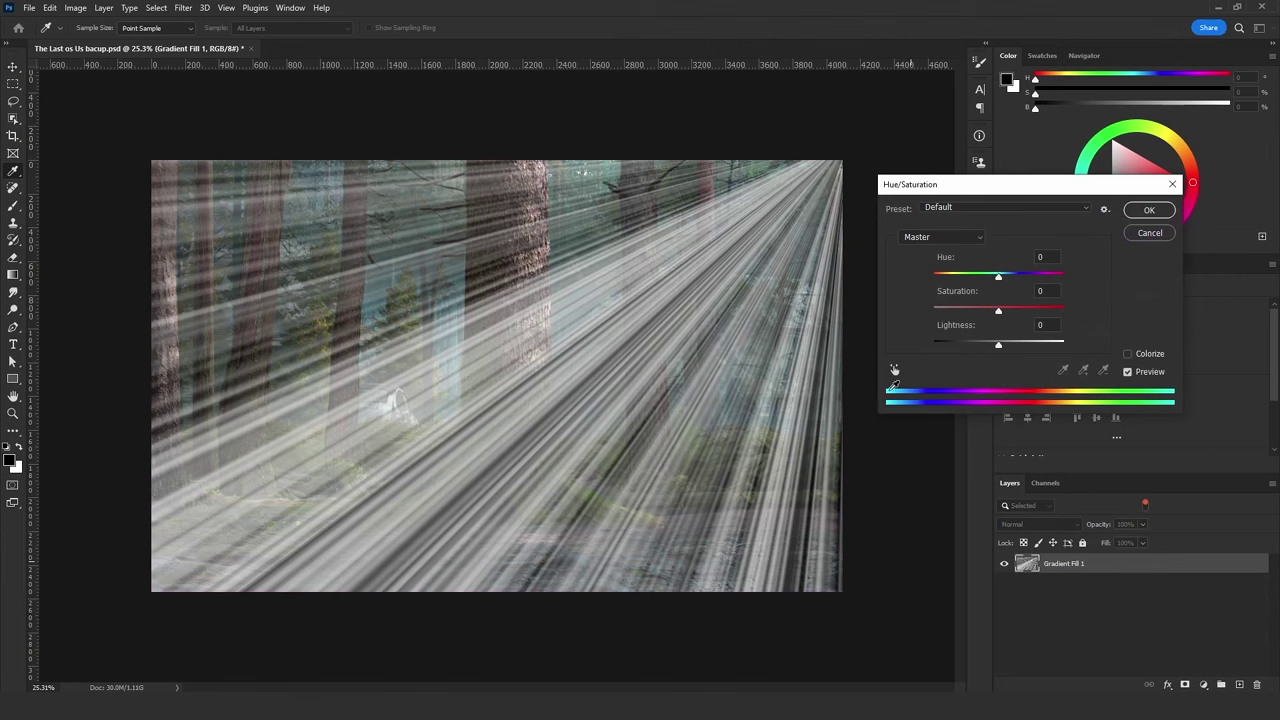
{"action": "left_click_drag", "start_coordinate": [1002, 347], "coordinate": [1064, 348]}
{"action": "key", "text": "Return"}
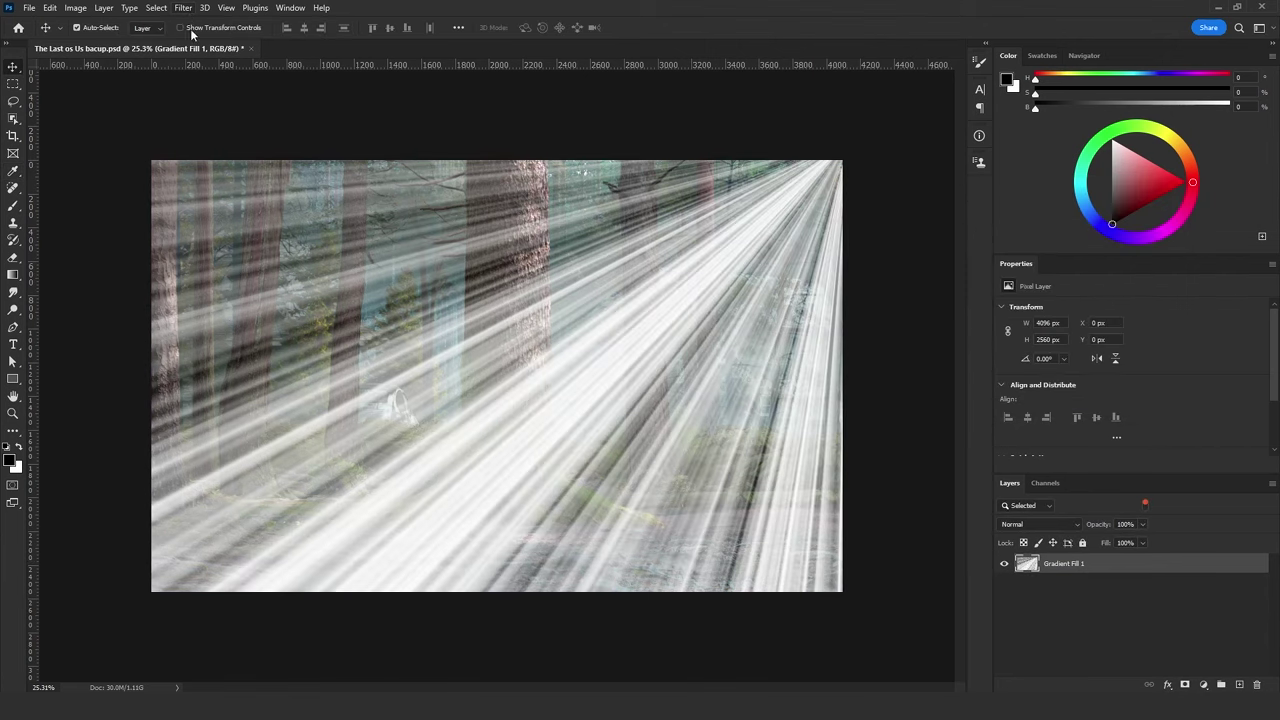
Apply a Gaussian Blur with a 20-pixel radius to the streak layer.
{"action": "left_click", "coordinate": [183, 8]}
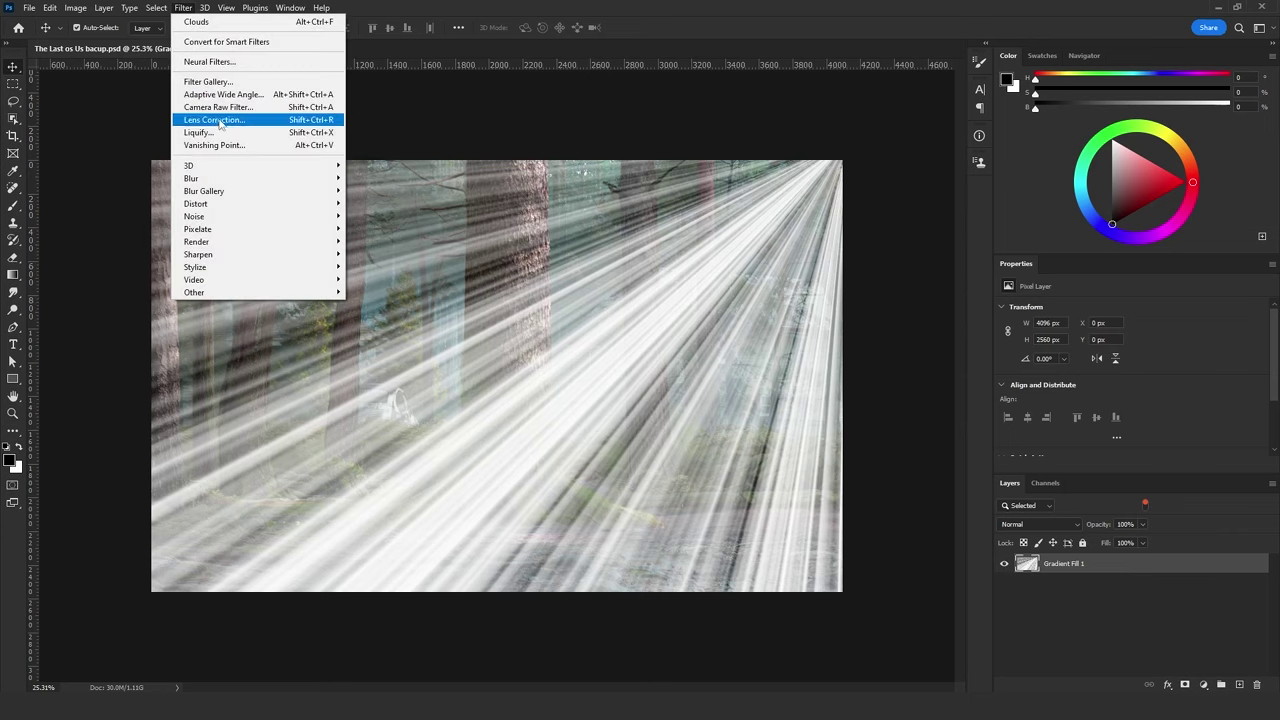
{"action": "mouse_move", "coordinate": [240, 182]}
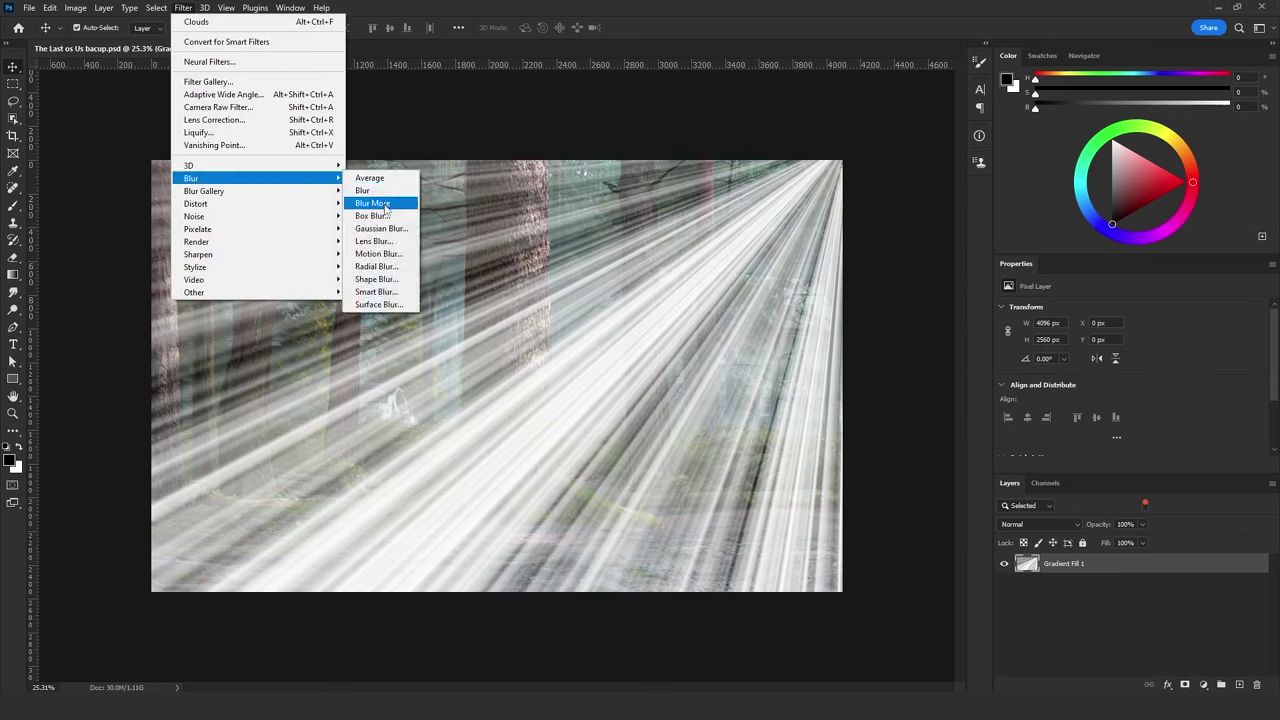
{"action": "left_click", "coordinate": [381, 228]}
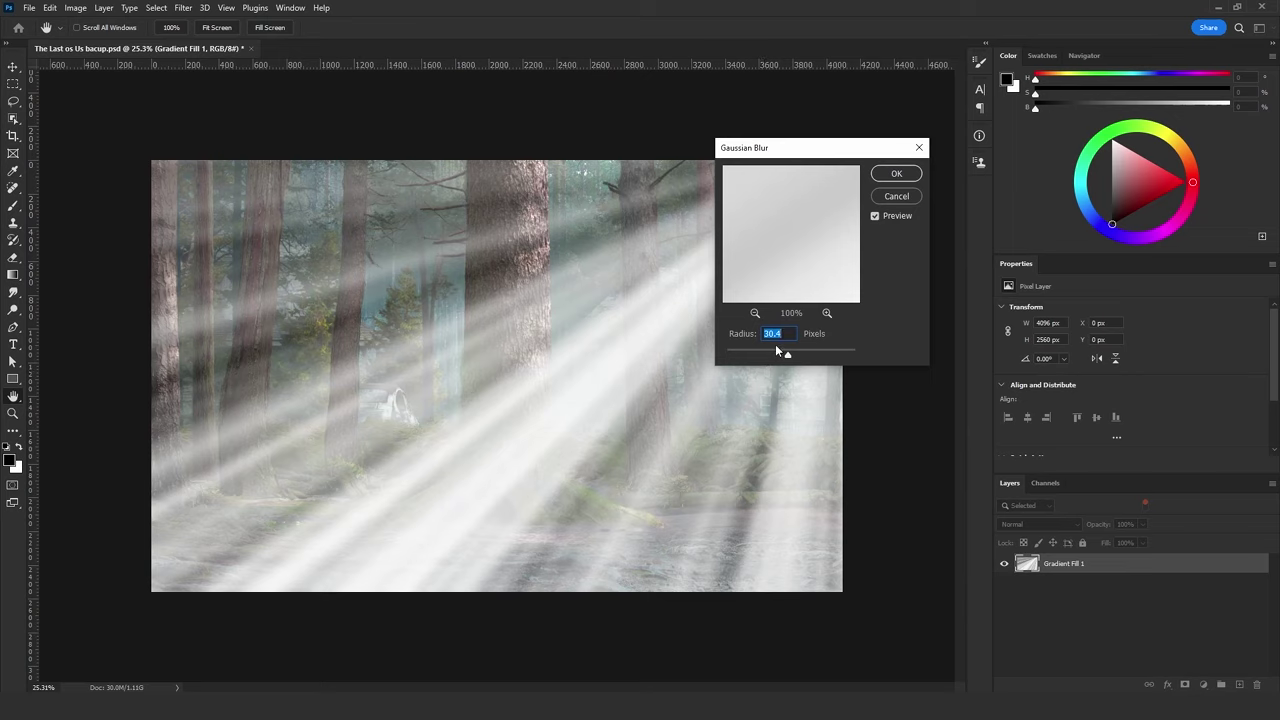
{"action": "type", "text": "20"}
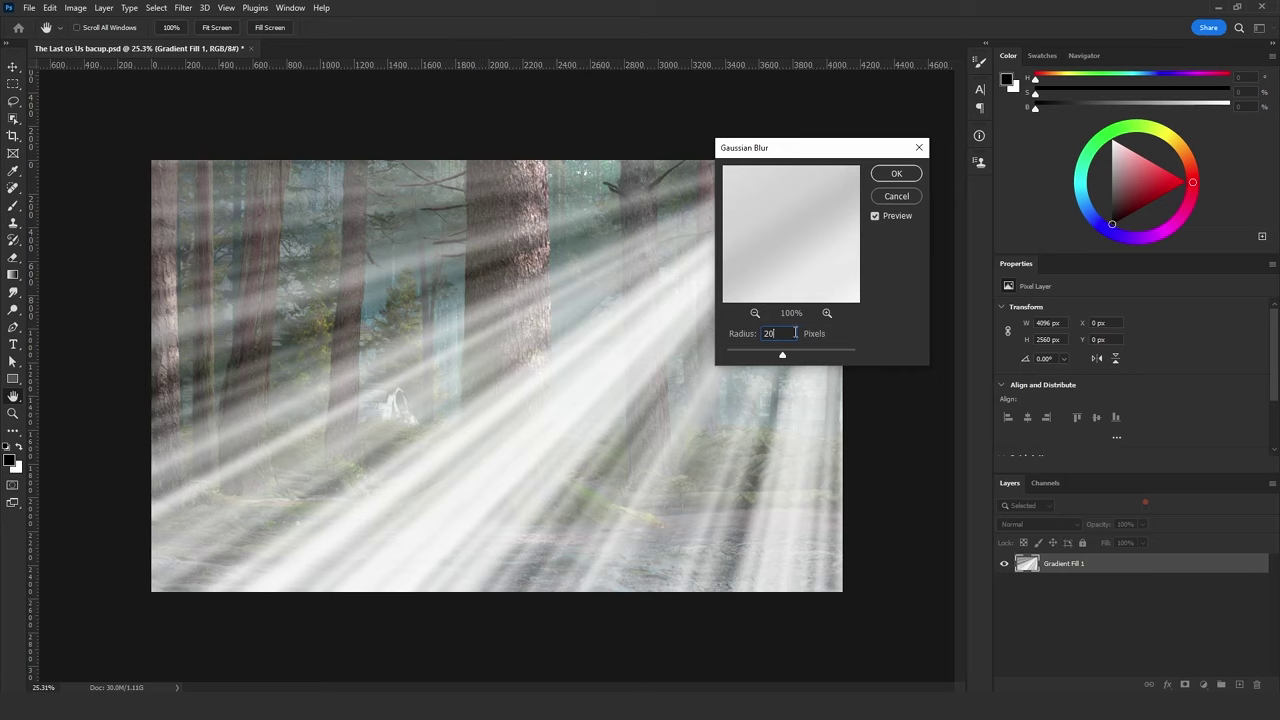
{"action": "key", "text": "Return"}
{"action": "left_click", "coordinate": [14, 276]}
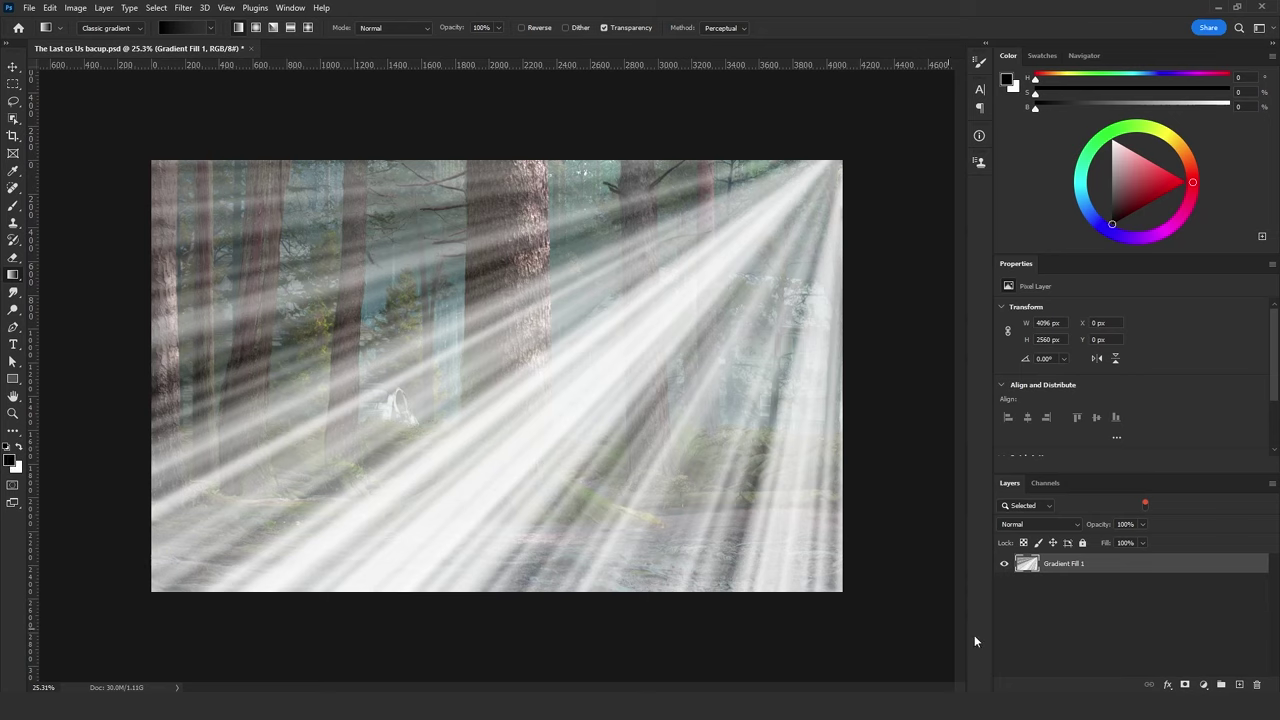
Add a white mask to Gradient Fill 1 and fade the rays upward from the bottom edge.
{"action": "left_click", "coordinate": [1185, 684]}
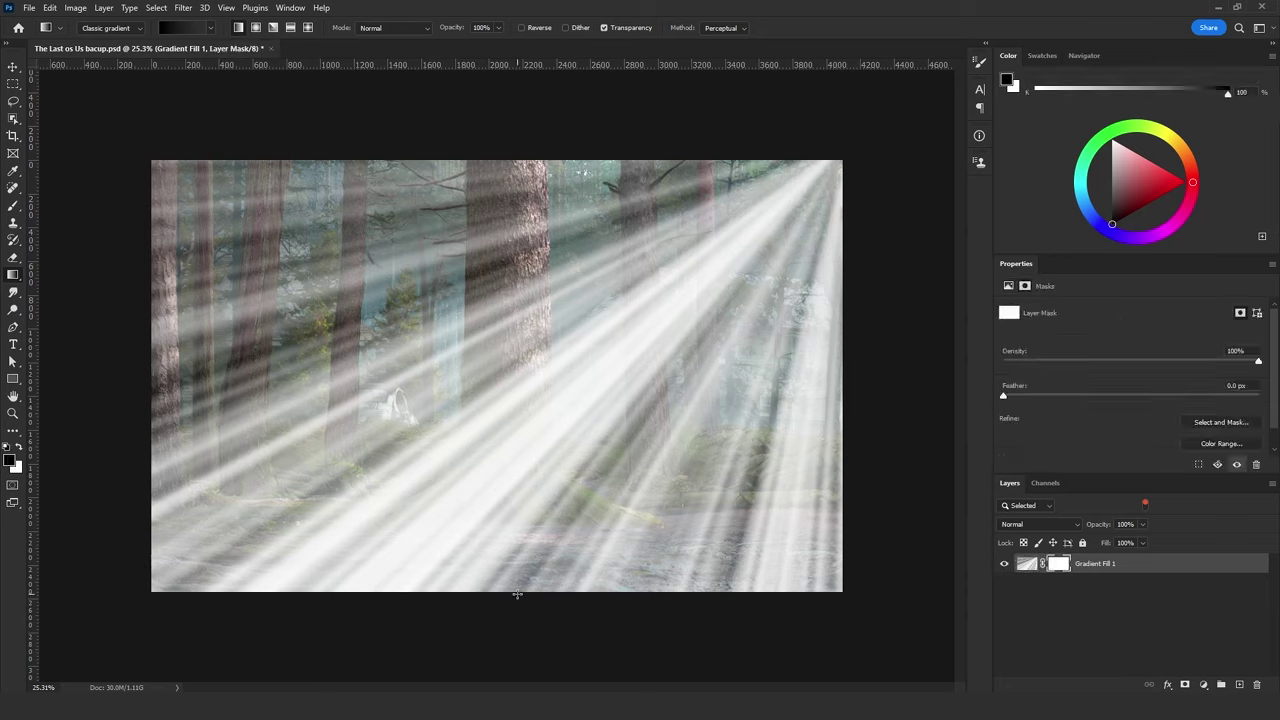
{"action": "left_click_drag", "start_coordinate": [521, 597], "coordinate": [527, 491]}
{"action": "left_click_drag", "start_coordinate": [551, 608], "coordinate": [554, 478]}
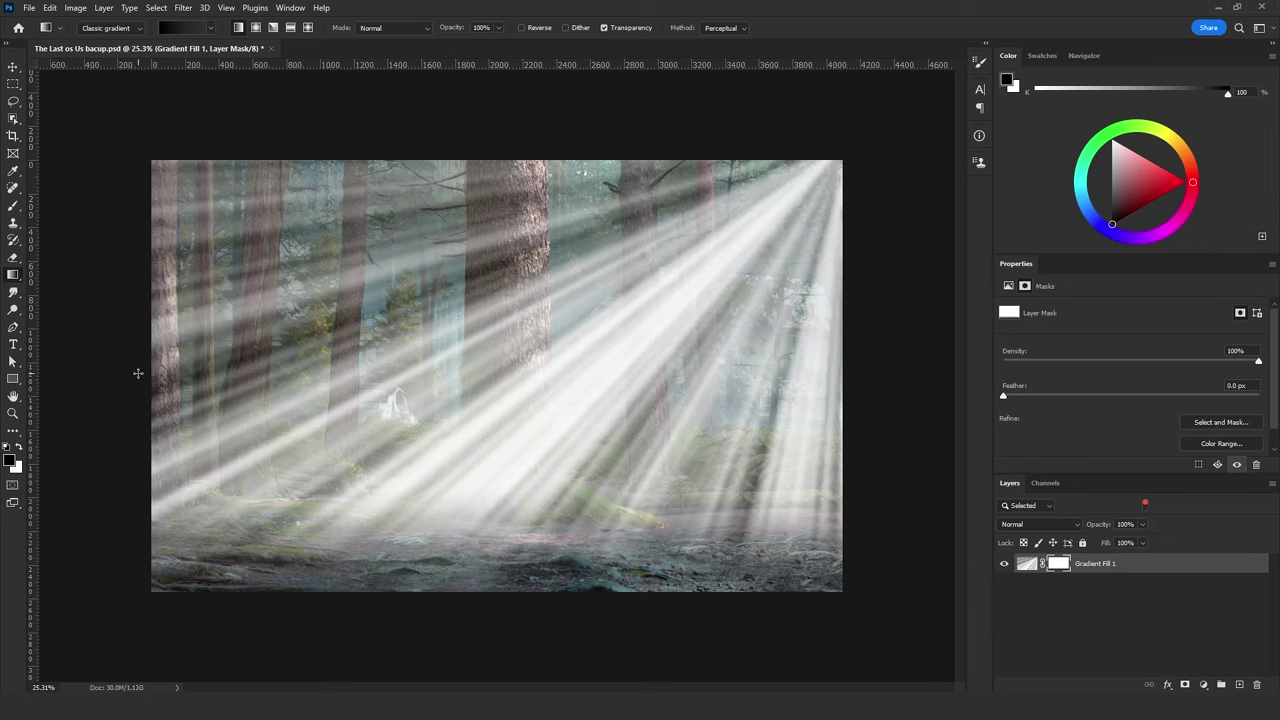
Fade the ray mask away from the left-hand trees and from the top-left corner.
{"action": "left_click_drag", "start_coordinate": [138, 373], "coordinate": [372, 373]}
{"action": "left_click_drag", "start_coordinate": [480, 373], "coordinate": [480, 373]}
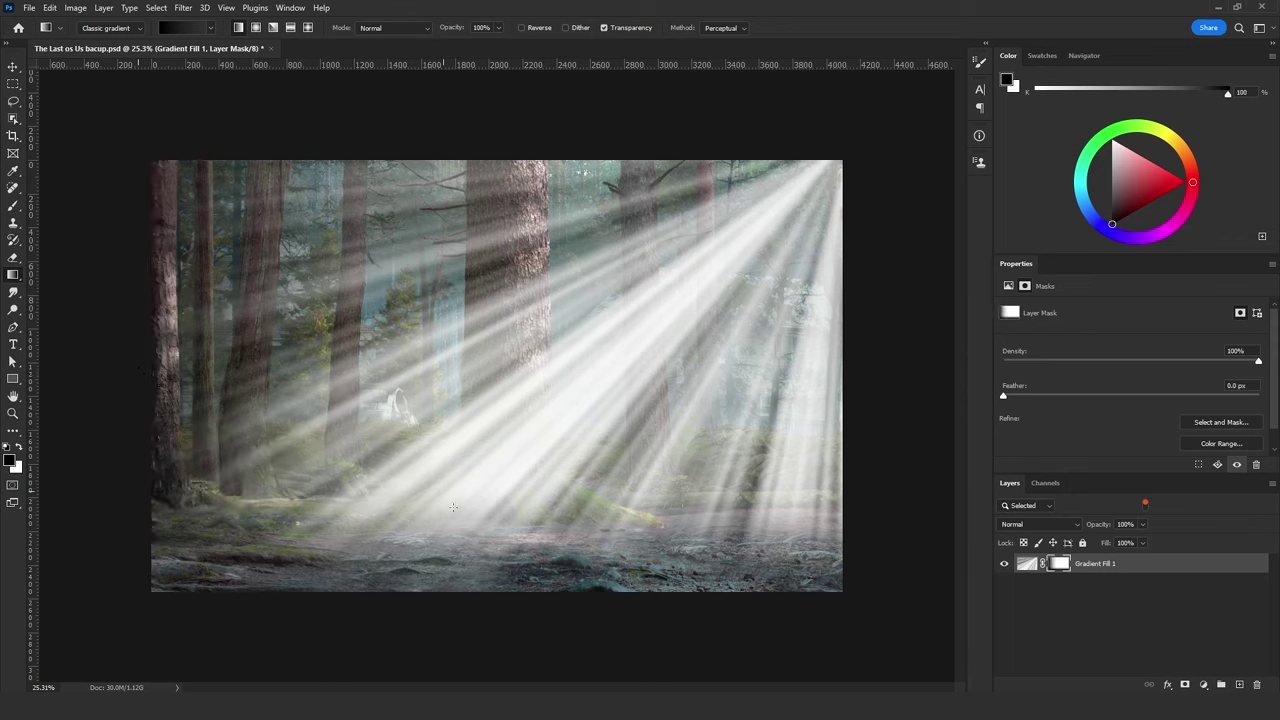
{"action": "left_click_drag", "start_coordinate": [435, 514], "coordinate": [320, 396]}
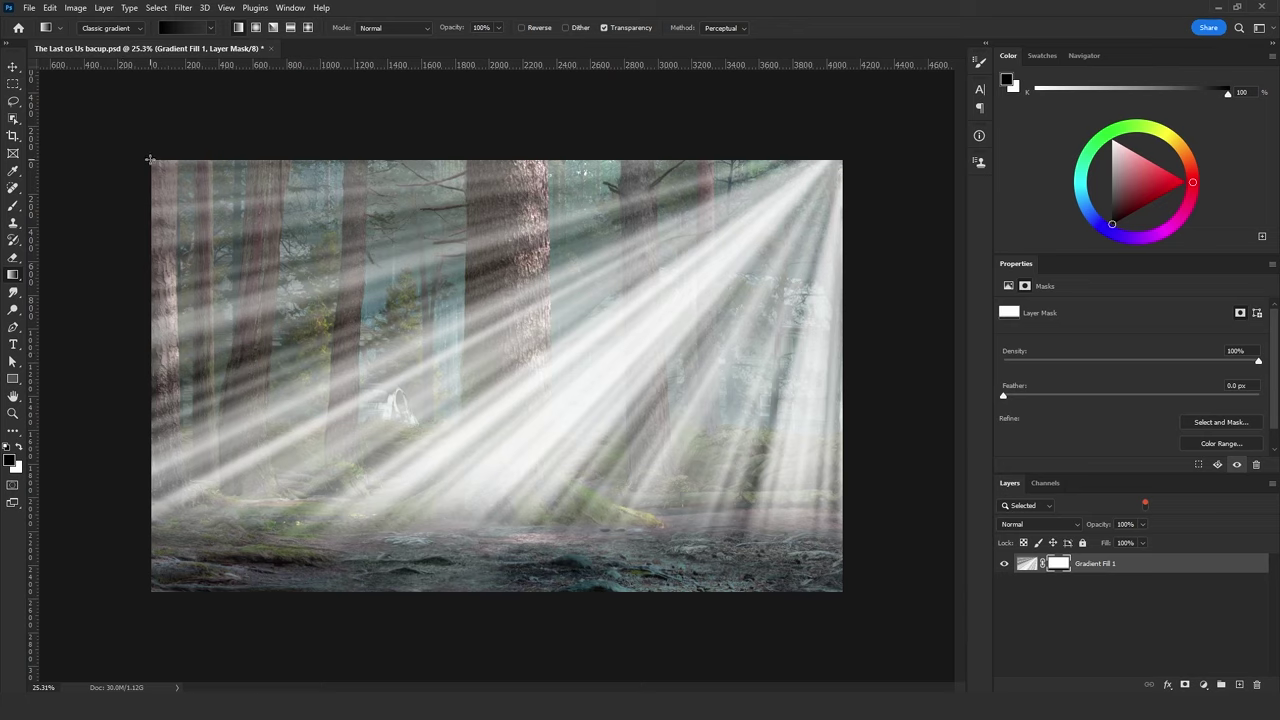
{"action": "left_click_drag", "start_coordinate": [150, 158], "coordinate": [442, 532]}
{"action": "left_click_drag", "start_coordinate": [320, 157], "coordinate": [446, 470]}
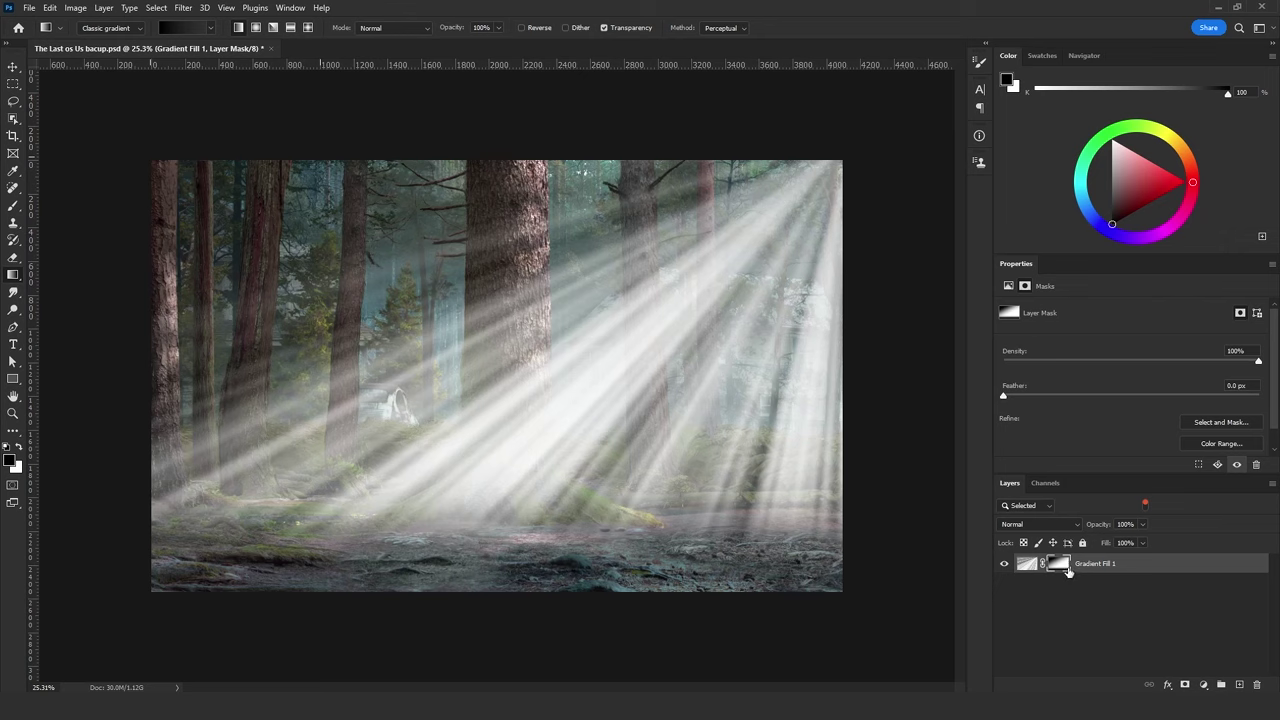
{"action": "right_click", "coordinate": [1068, 568]}
Apply the ray layer's mask permanently, then render Clouds into a quick mask.
{"action": "left_click", "coordinate": [1095, 601]}
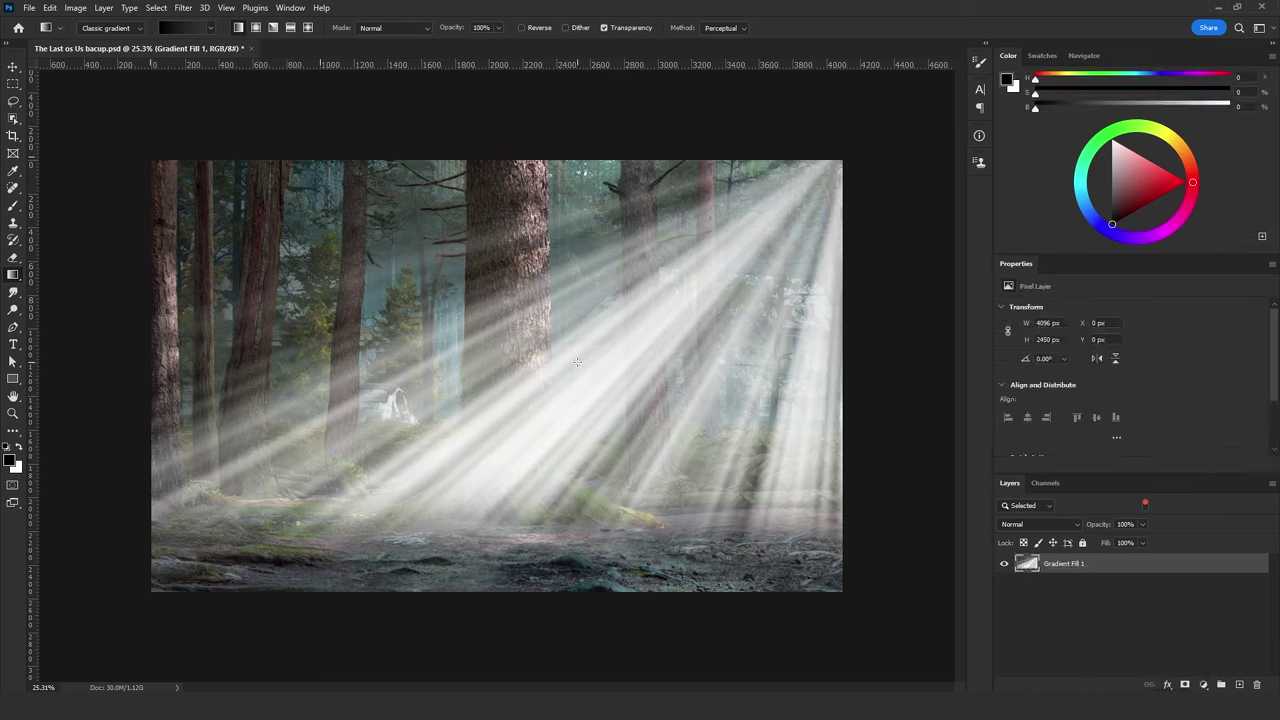
{"action": "key", "text": "q"}
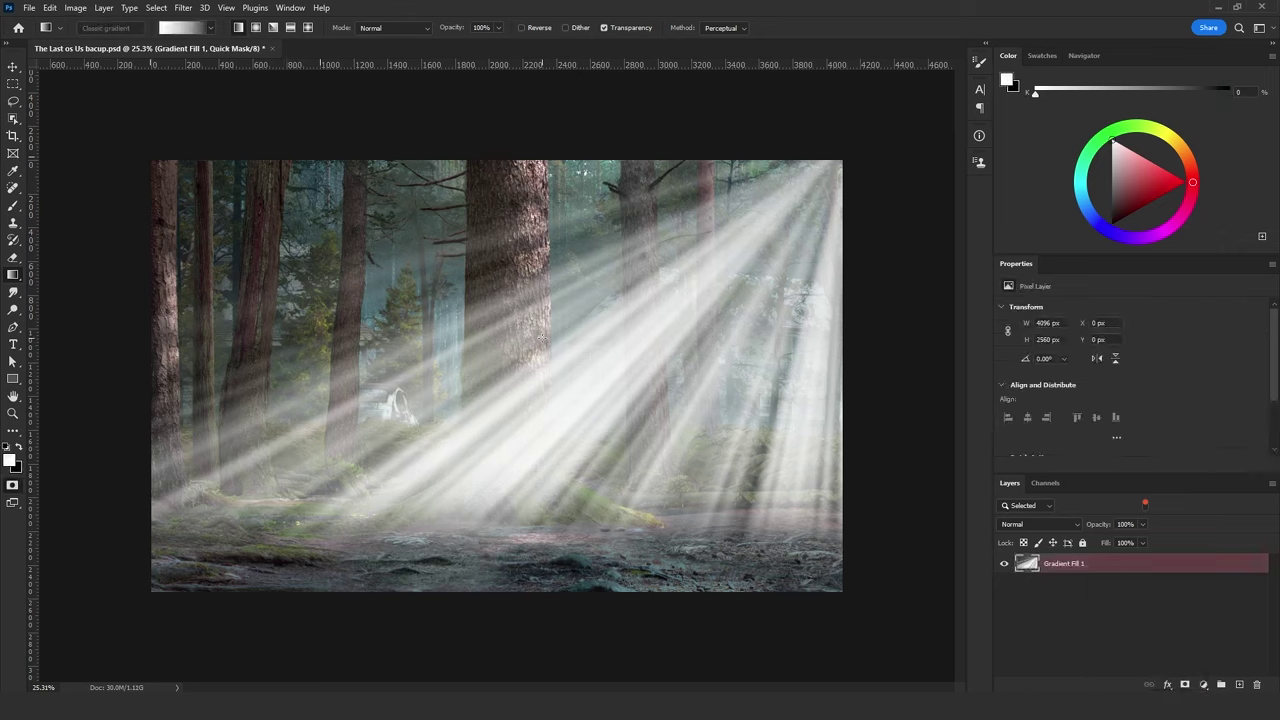
{"action": "left_click", "coordinate": [183, 8]}
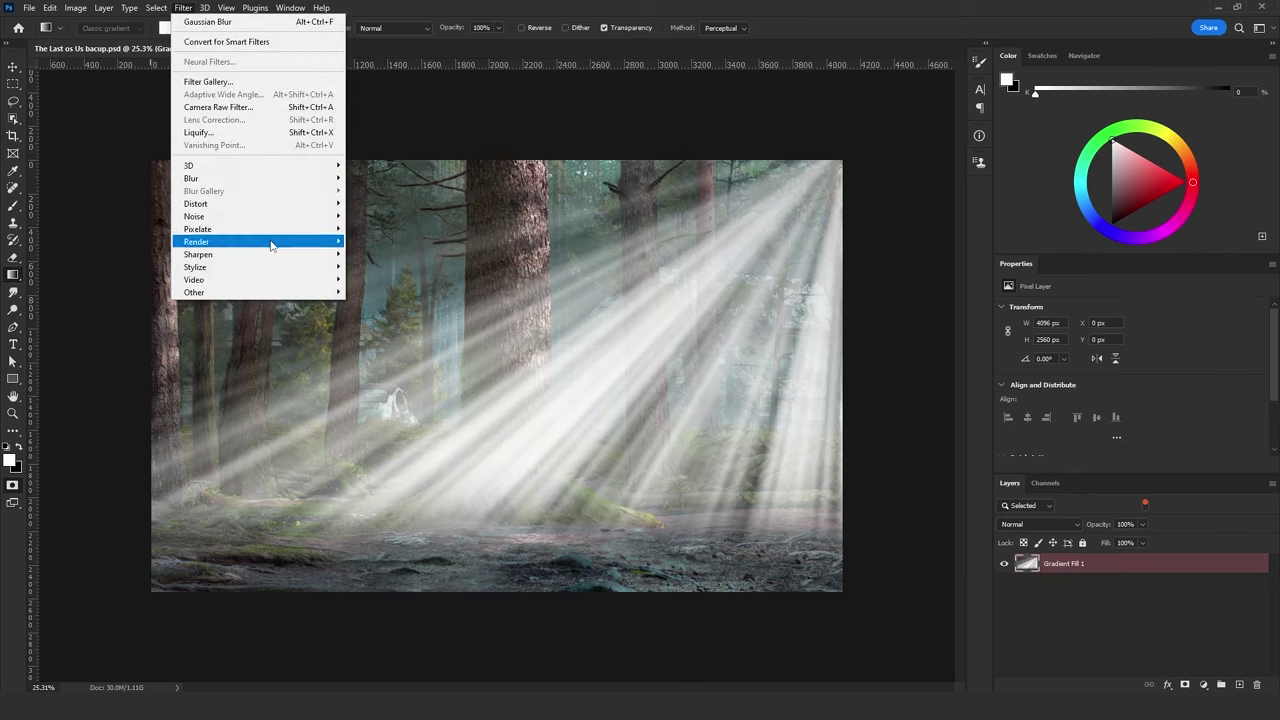
{"action": "mouse_move", "coordinate": [271, 245]}
{"action": "left_click", "coordinate": [367, 286]}
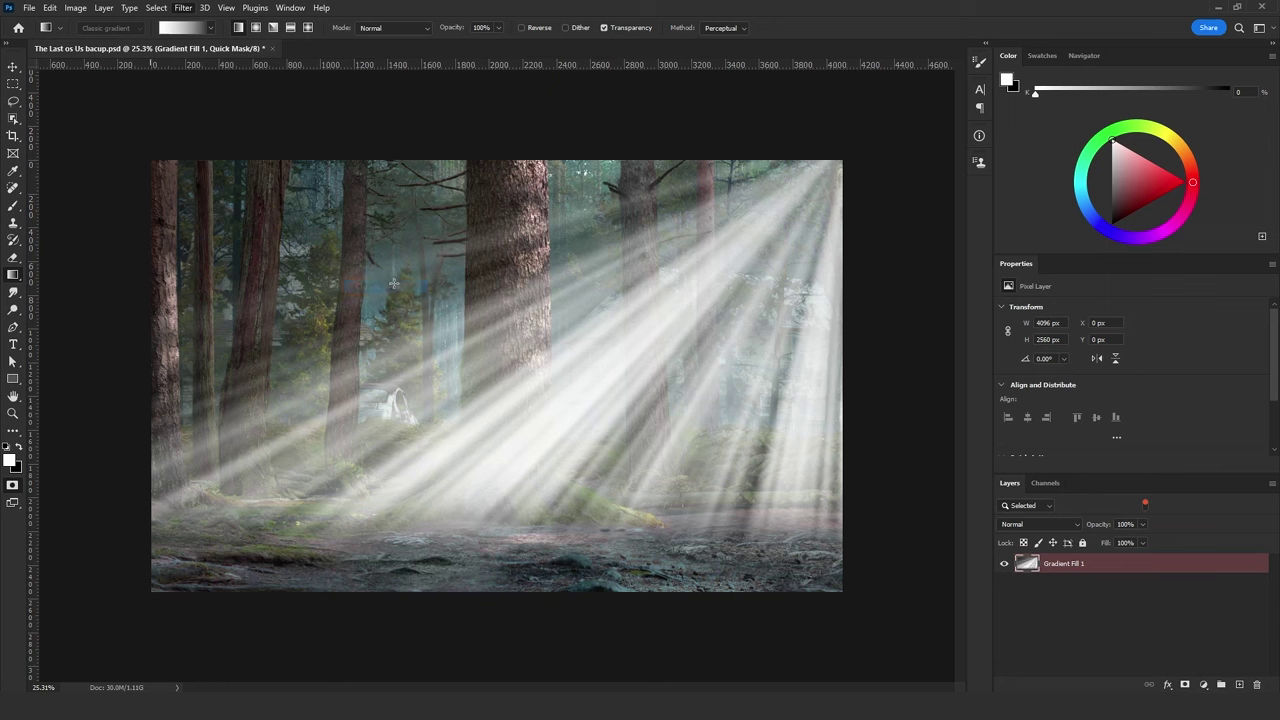
Scale the clouds to 250% width and height, then exit quick mask as a selection.
{"action": "key", "text": "v"}
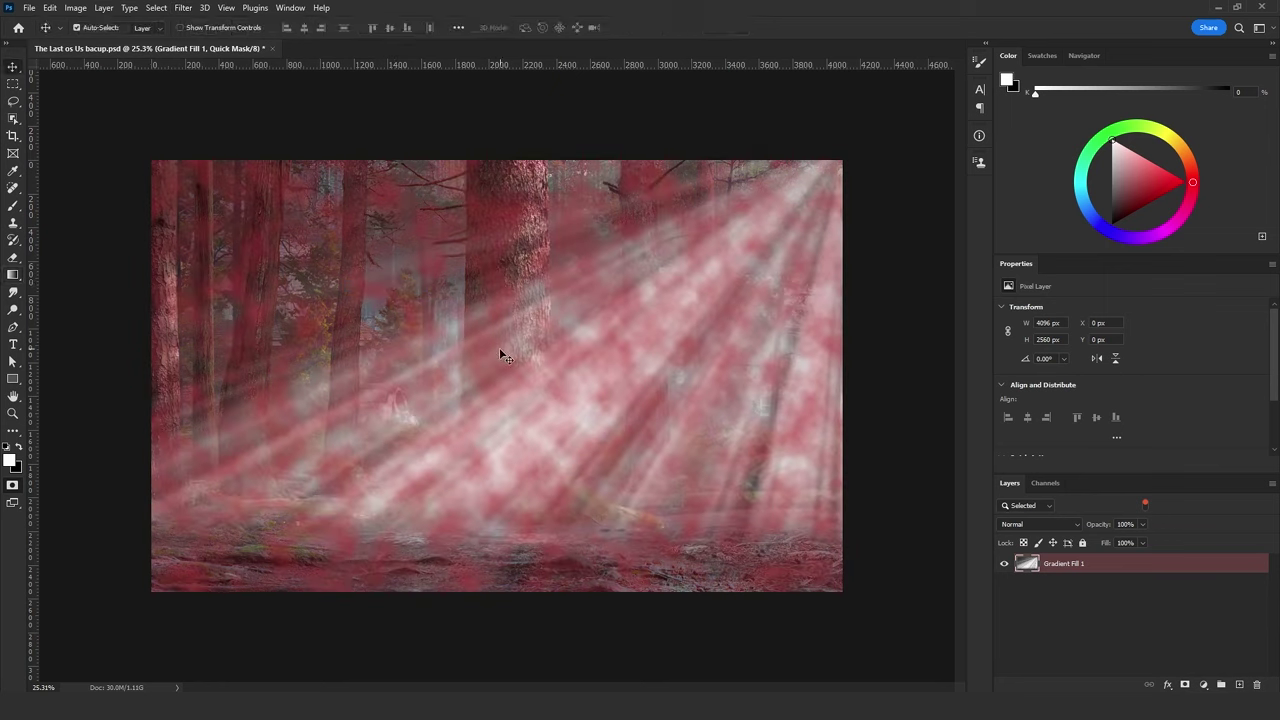
{"action": "key", "text": "ctrl+t"}
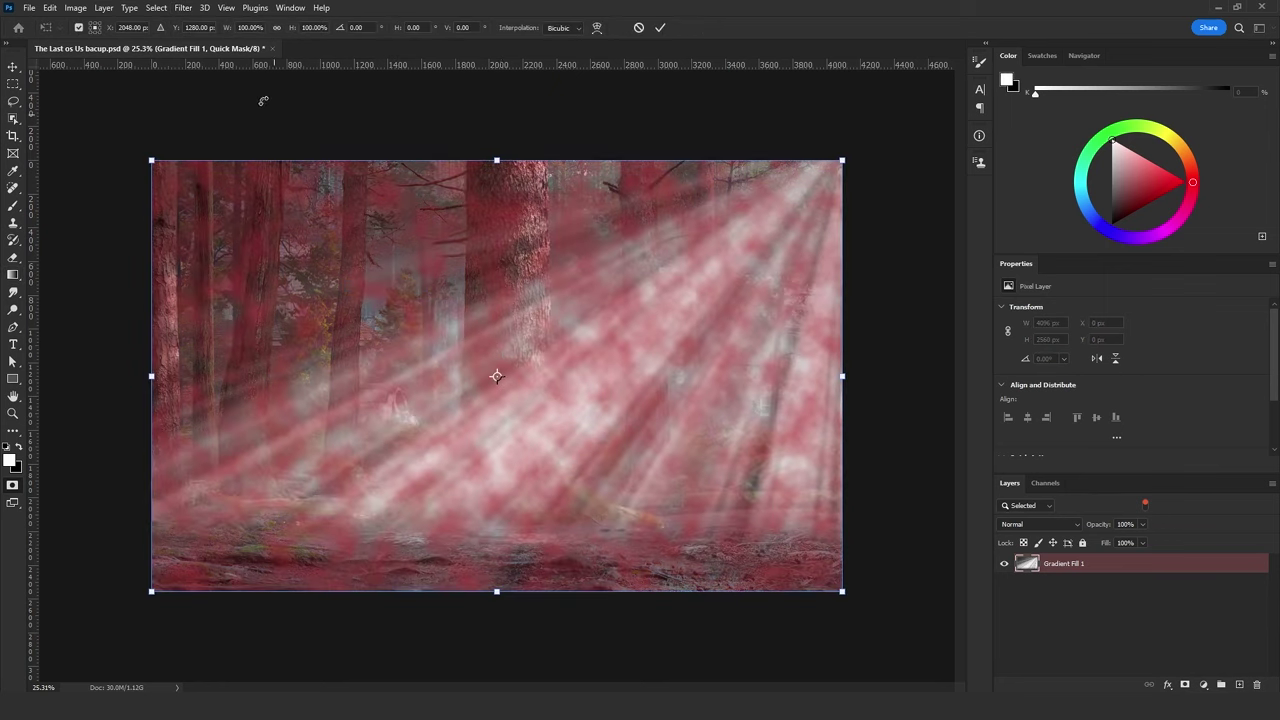
{"action": "left_click", "coordinate": [248, 27]}
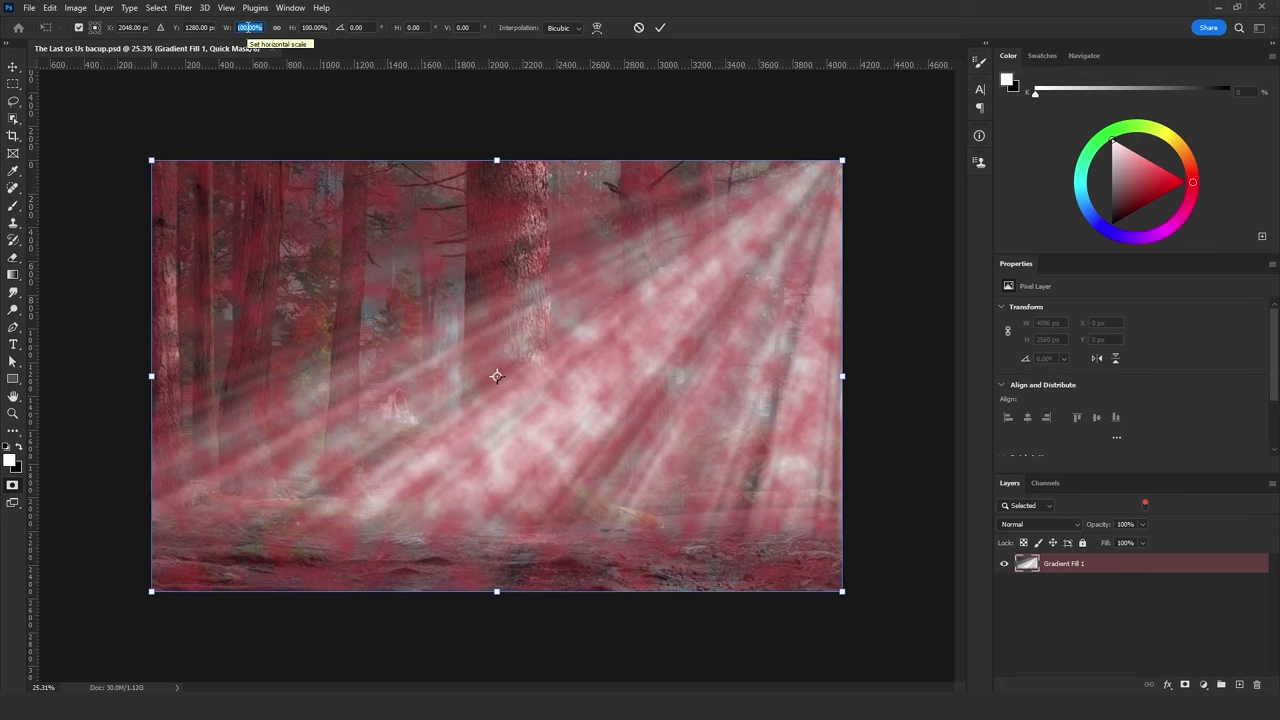
{"action": "type", "text": "250"}
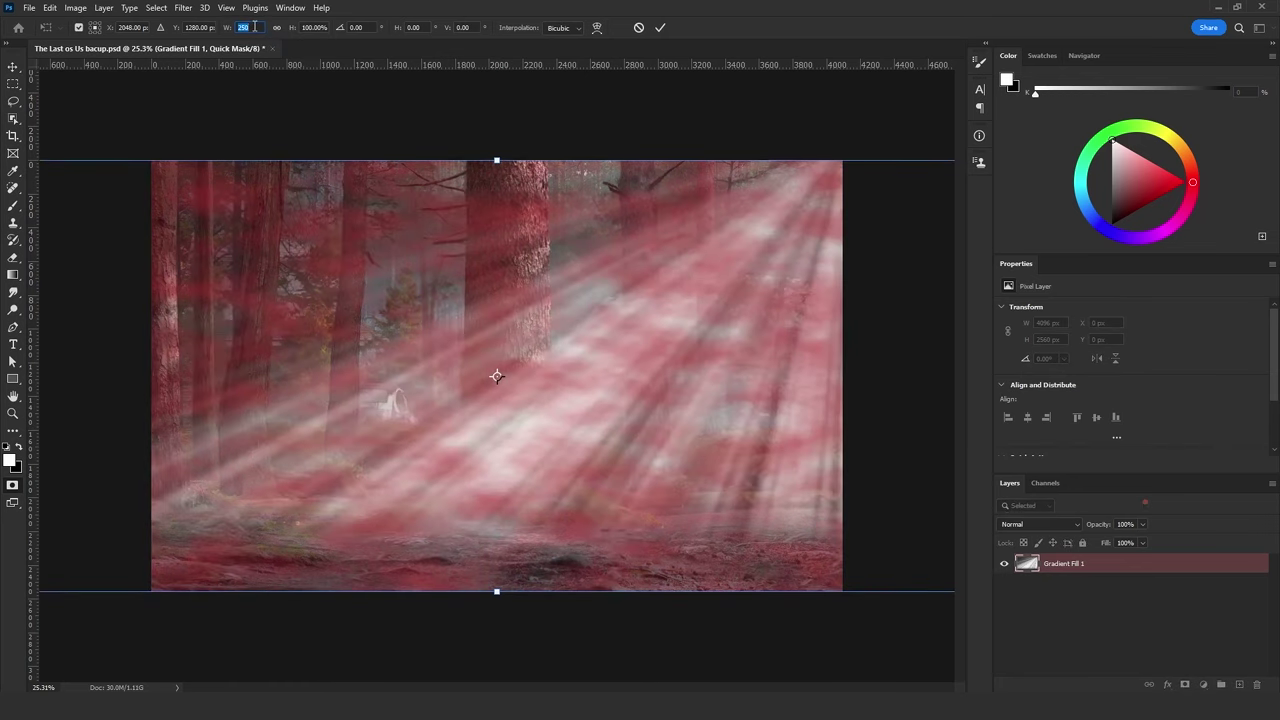
{"action": "key", "text": "Tab"}
{"action": "type", "text": "250"}
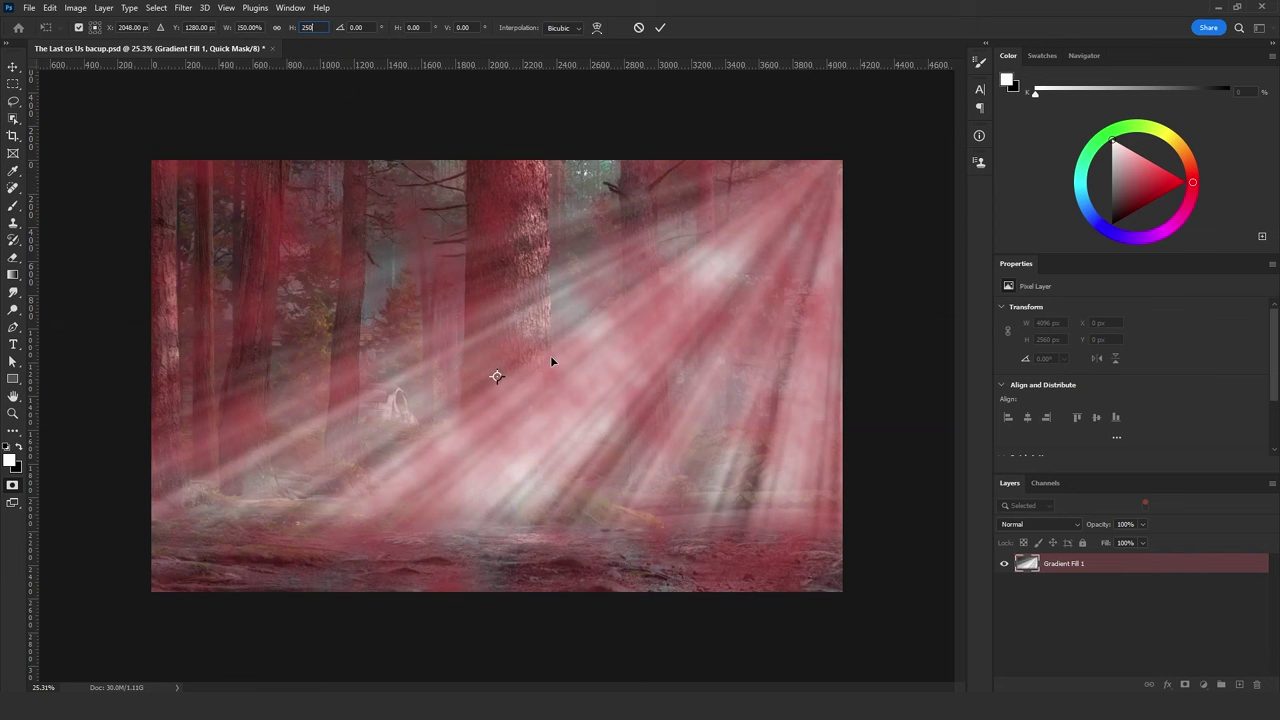
{"action": "key", "text": "Return"}
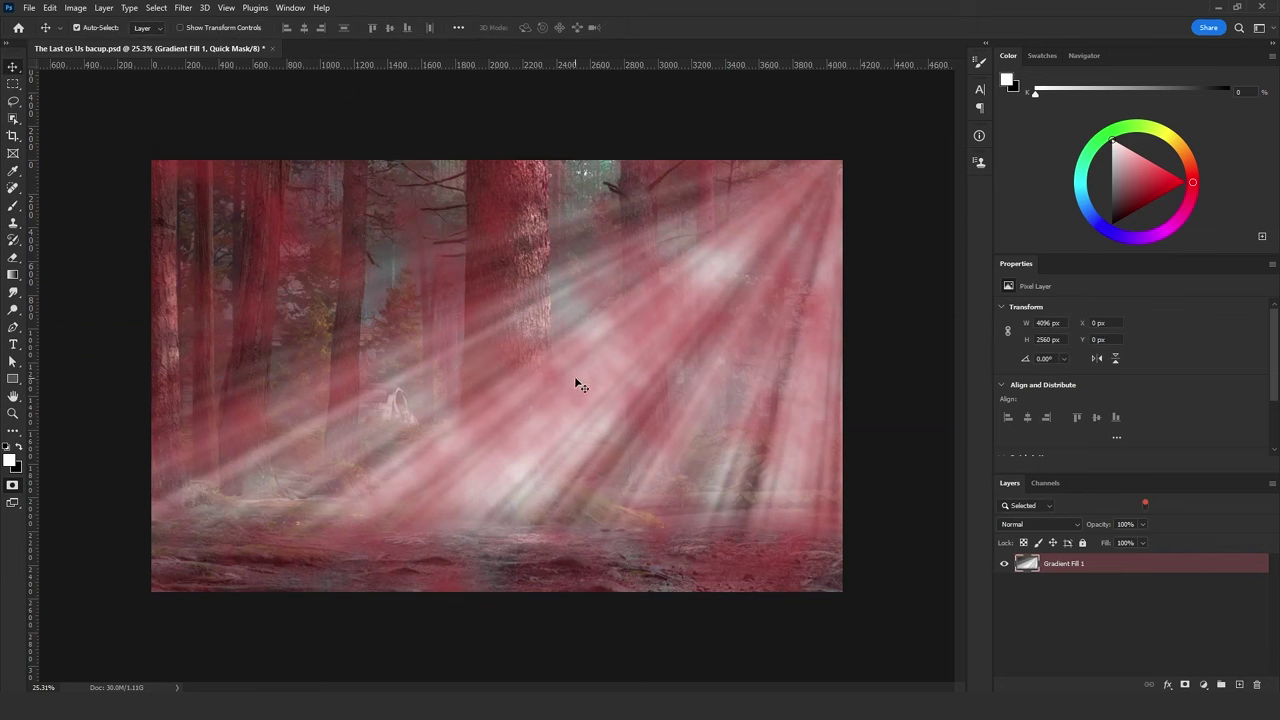
{"action": "key", "text": "q"}
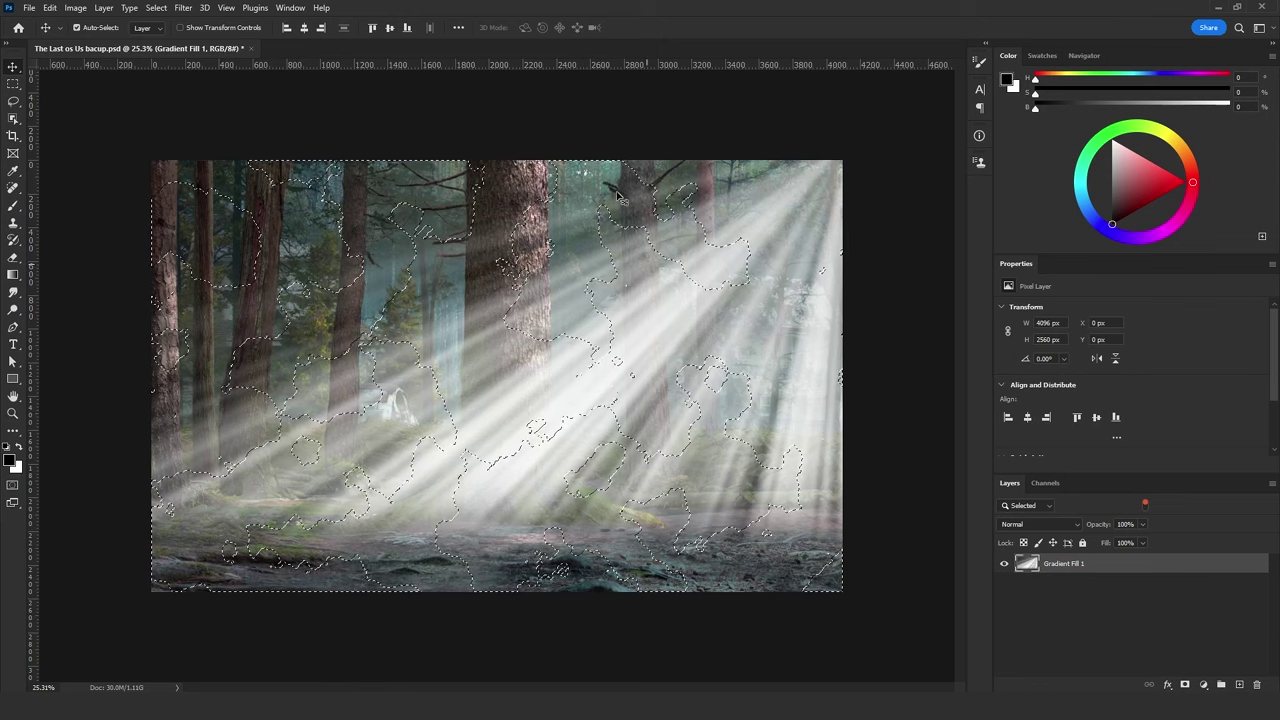
Mask Gradient Fill 1 with the cloud selection and apply that mask permanently.
{"action": "left_click", "coordinate": [1185, 684]}
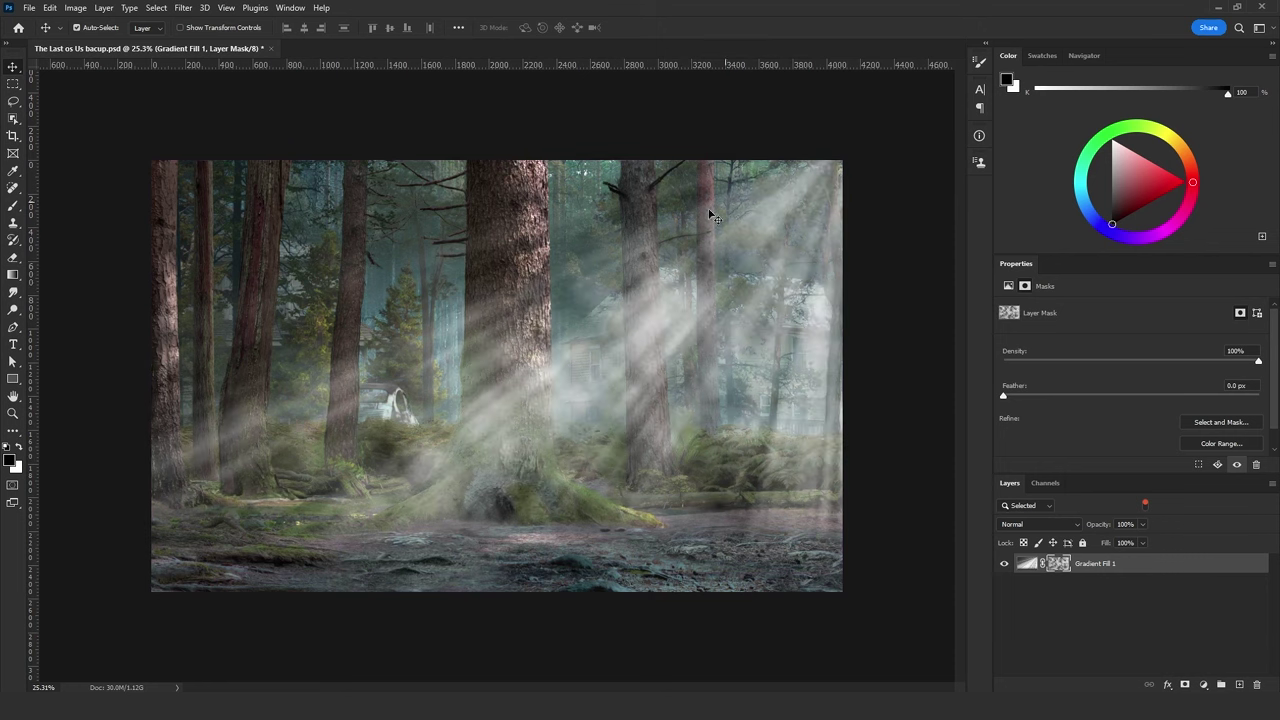
{"action": "right_click", "coordinate": [1059, 568]}
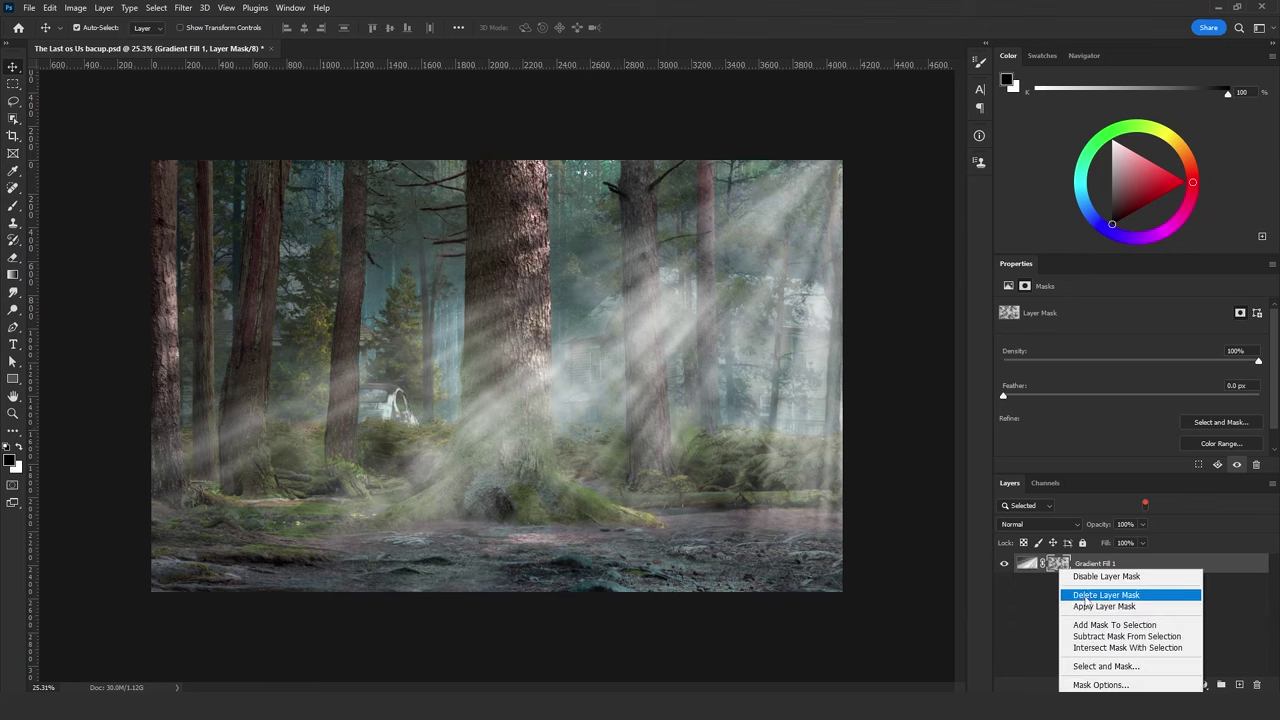
{"action": "left_click", "coordinate": [1110, 602]}
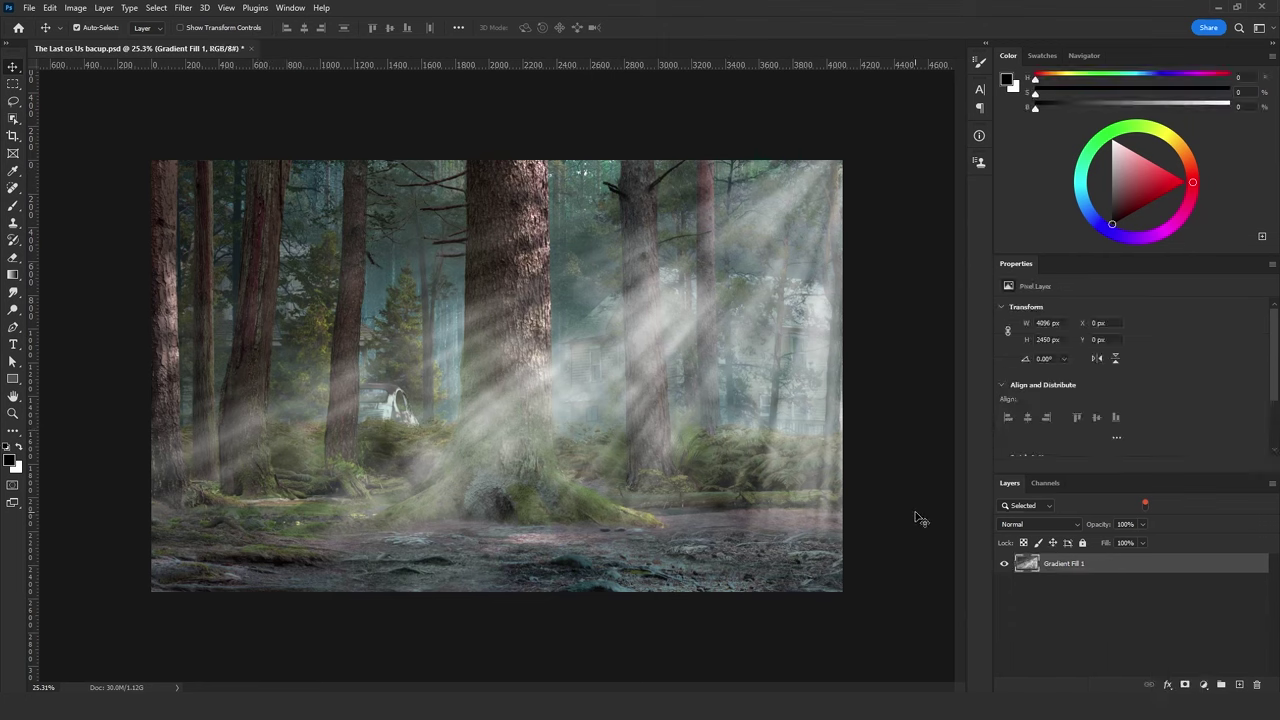
Lower the ray layer's Hue/Saturation lightness to -22.
{"action": "key", "text": "ctrl+u"}
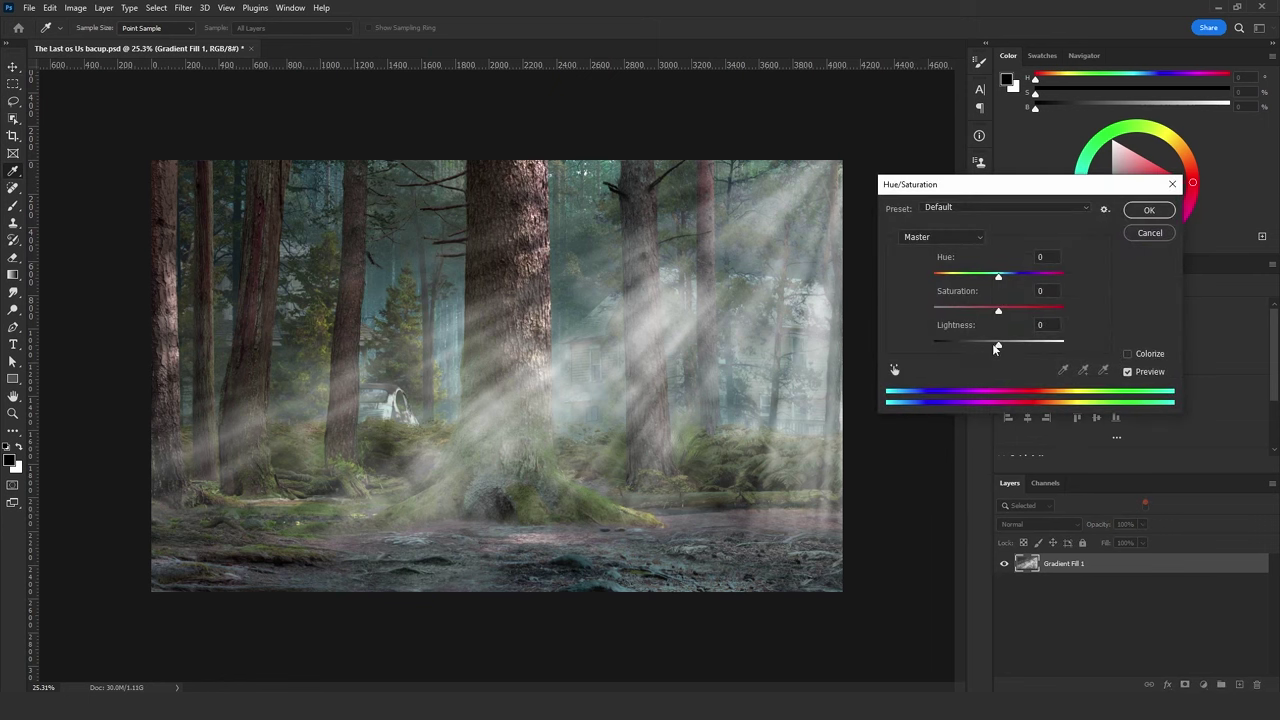
{"action": "left_click_drag", "start_coordinate": [992, 343], "coordinate": [984, 342]}
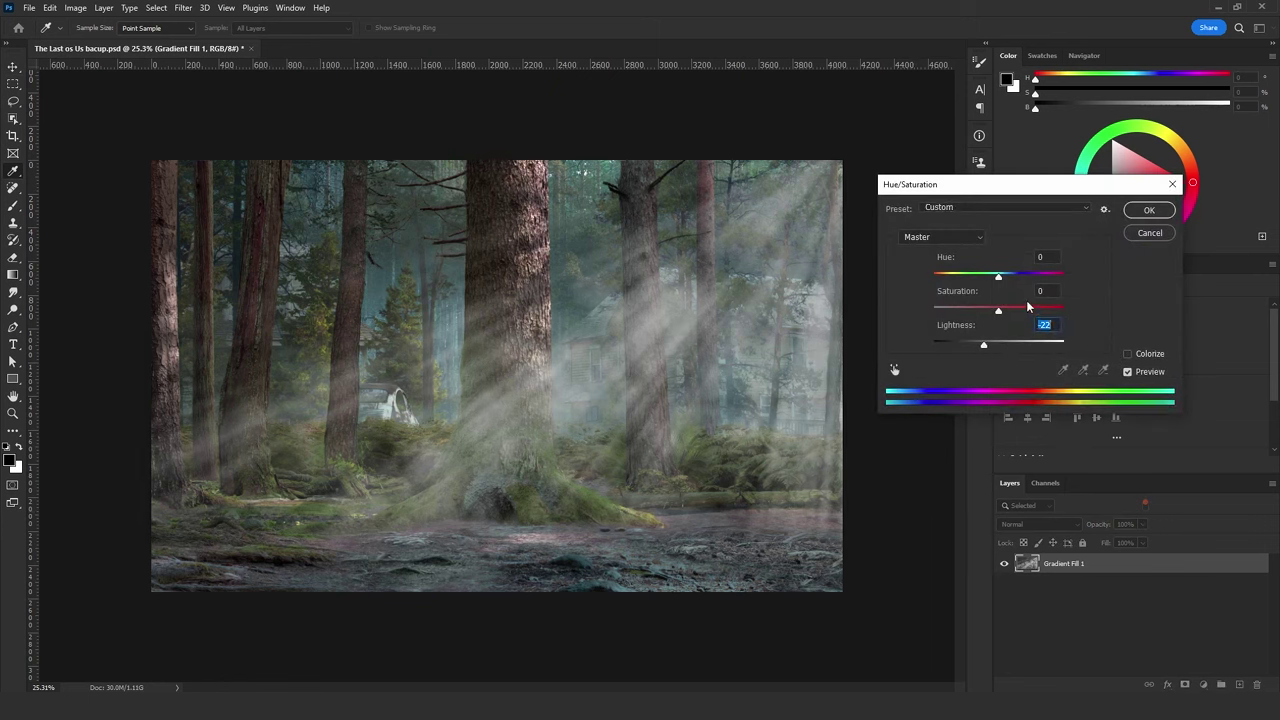
{"action": "left_click", "coordinate": [1149, 210]}
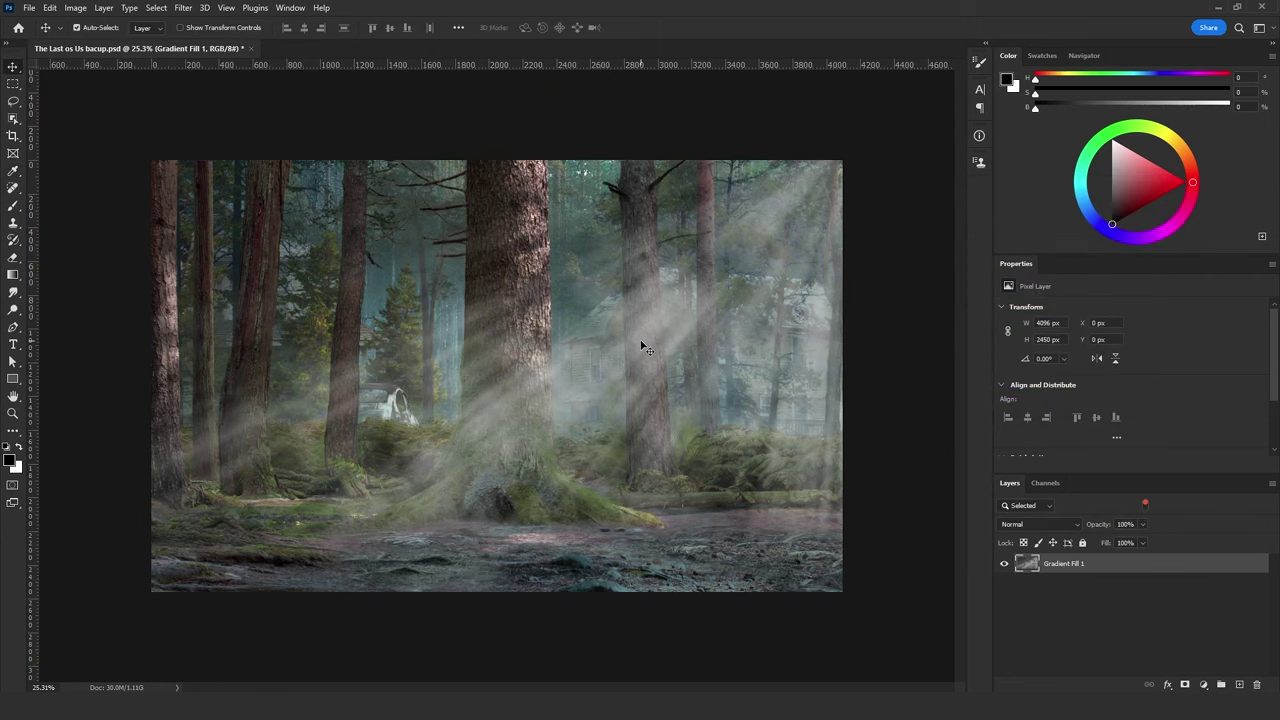
Apply a Color Balance of +32, 0, -33 to warm the rays.
{"action": "key", "text": "ctrl+b"}
{"action": "left_click_drag", "start_coordinate": [1022, 404], "coordinate": [1045, 378]}
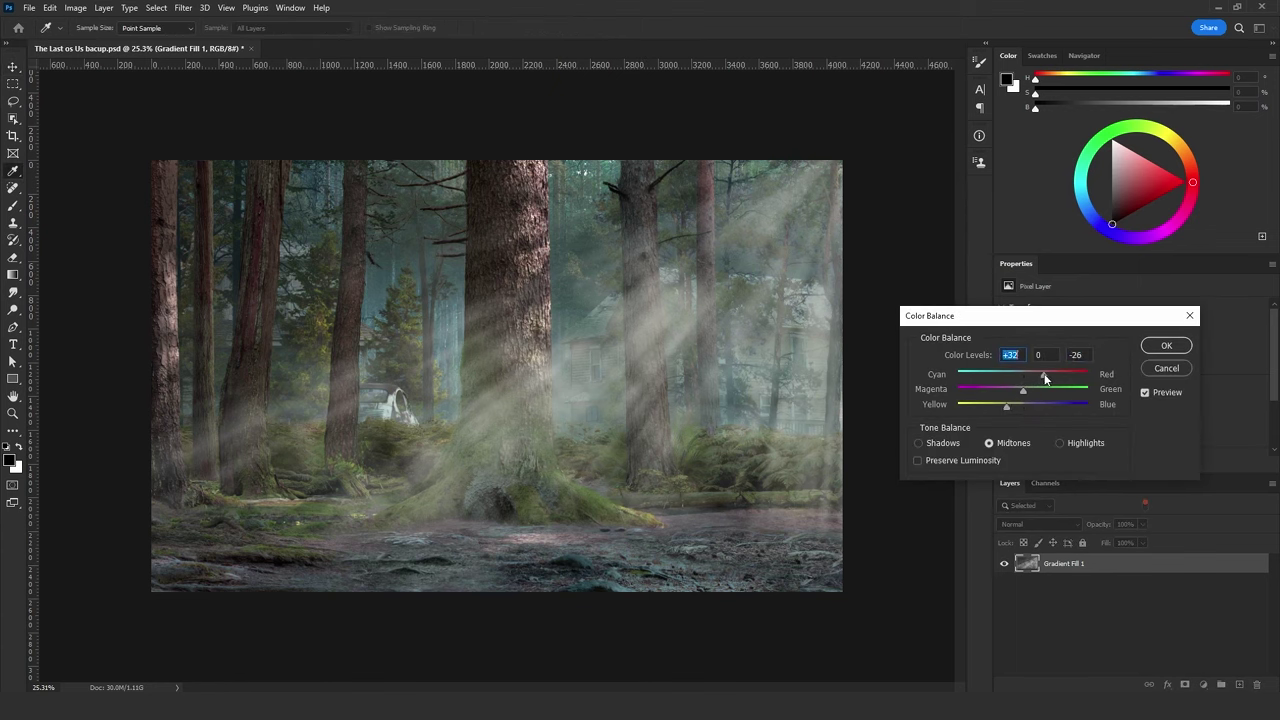
{"action": "left_click", "coordinate": [1002, 404]}
{"action": "left_click", "coordinate": [1166, 345]}
Set the ray layer's blend mode to Screen and zoom in slightly.
{"action": "key", "text": "v"}
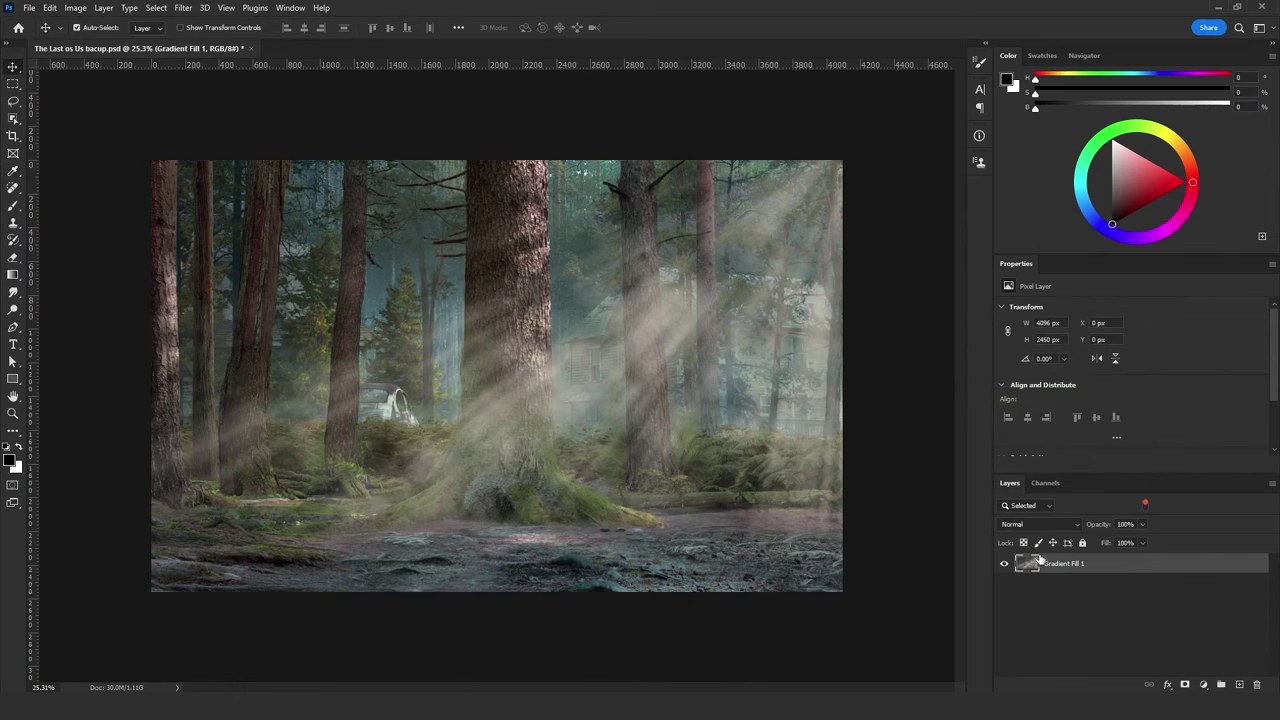
{"action": "left_click", "coordinate": [1040, 524]}
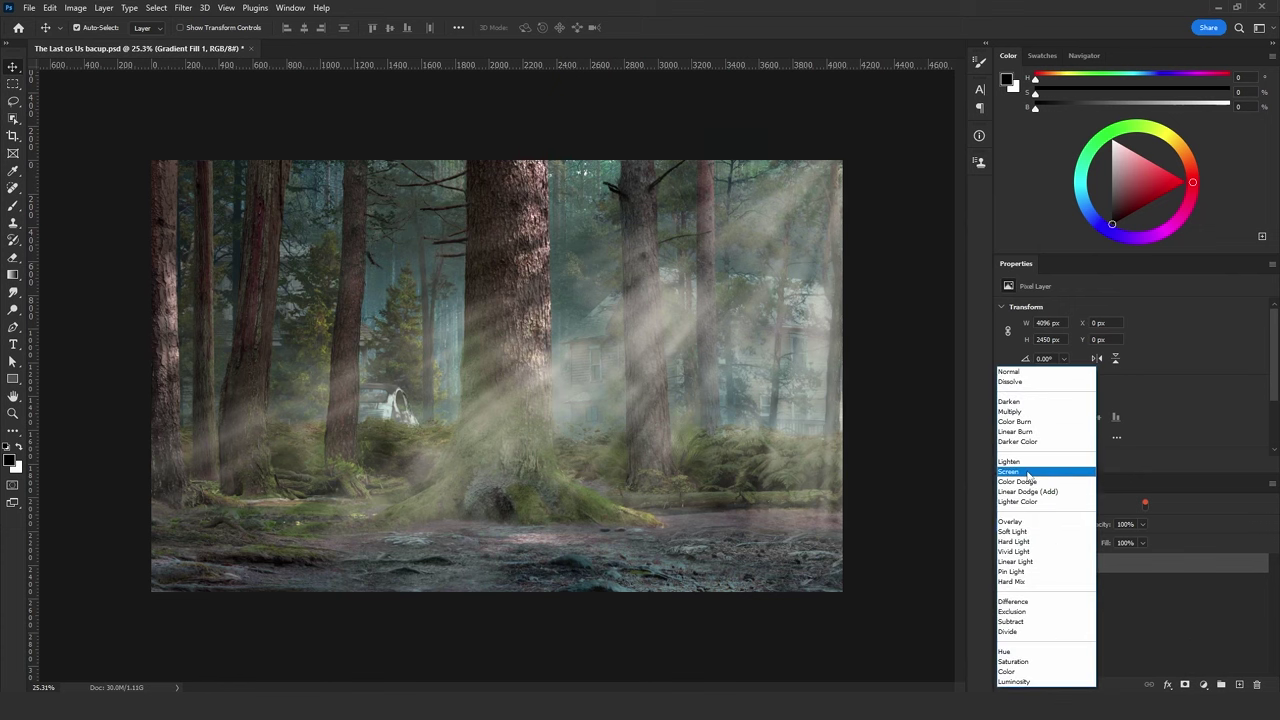
{"action": "left_click", "coordinate": [1020, 469]}
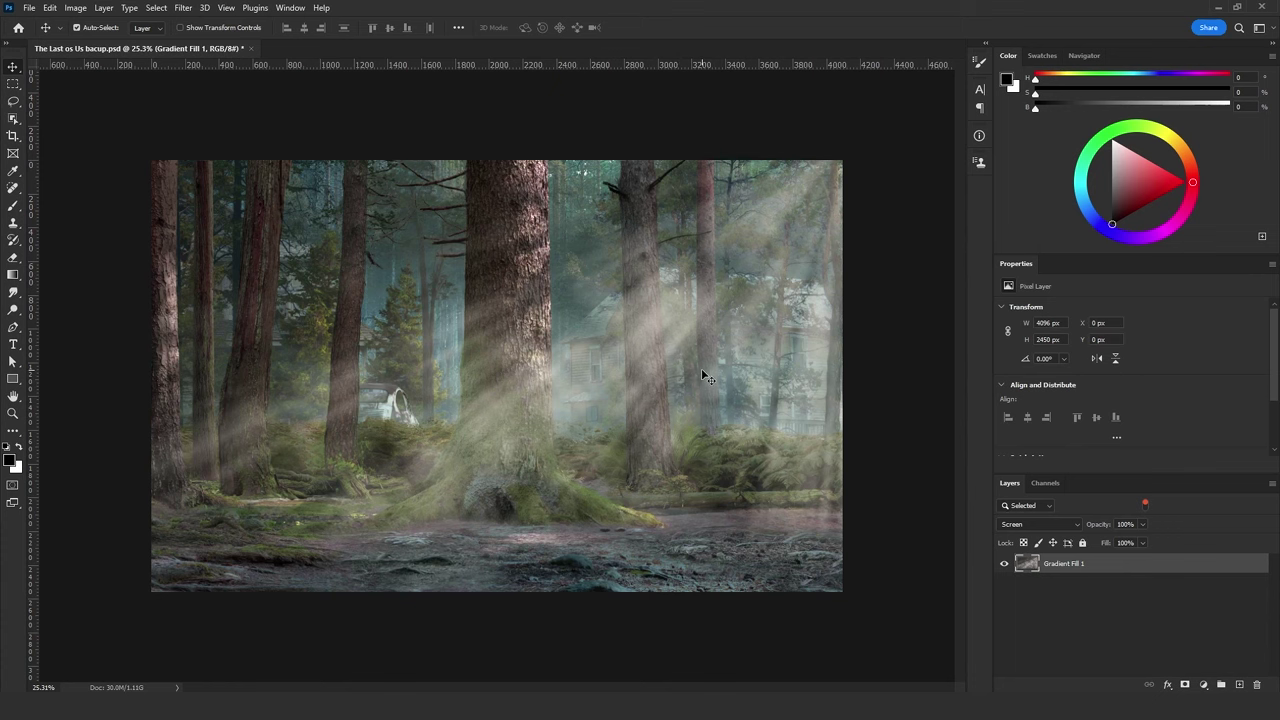
{"action": "key", "text": "ctrl+plus"}
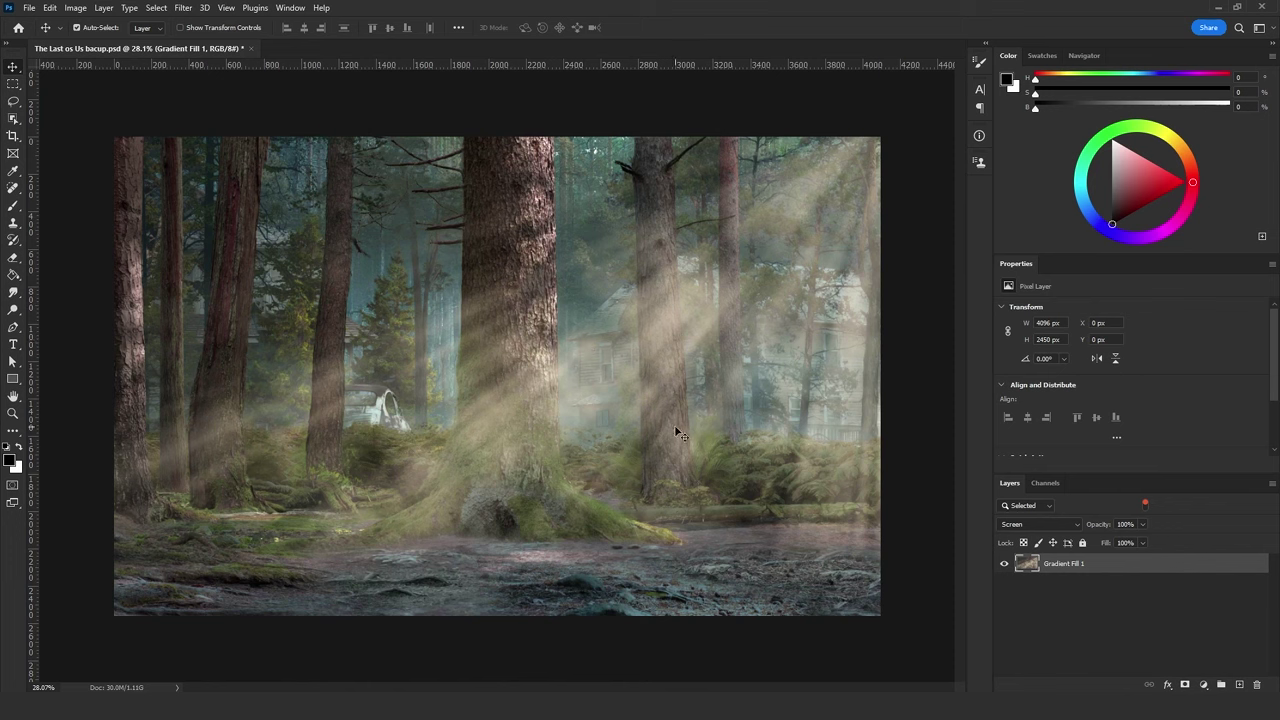
Add Layer 56 above the rays and fill its quick mask with a Coarse Dots Mezzotint.
{"action": "left_click", "coordinate": [1239, 685]}
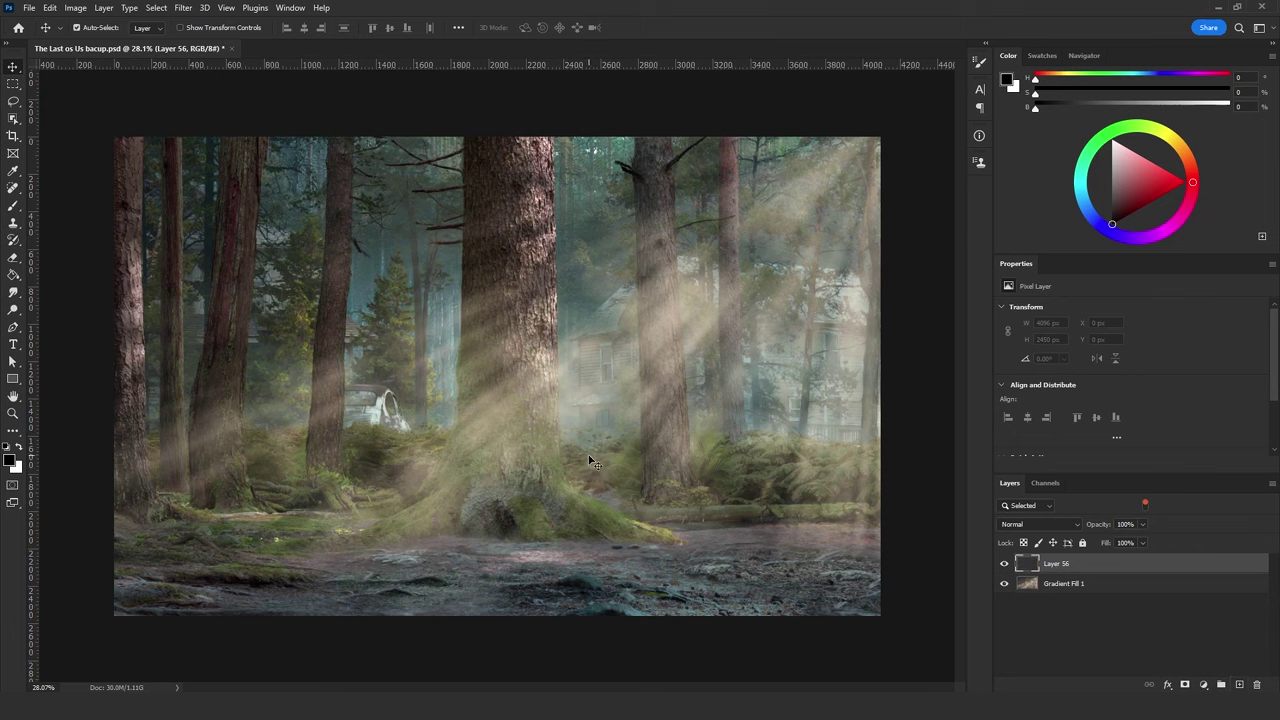
{"action": "key", "text": "q"}
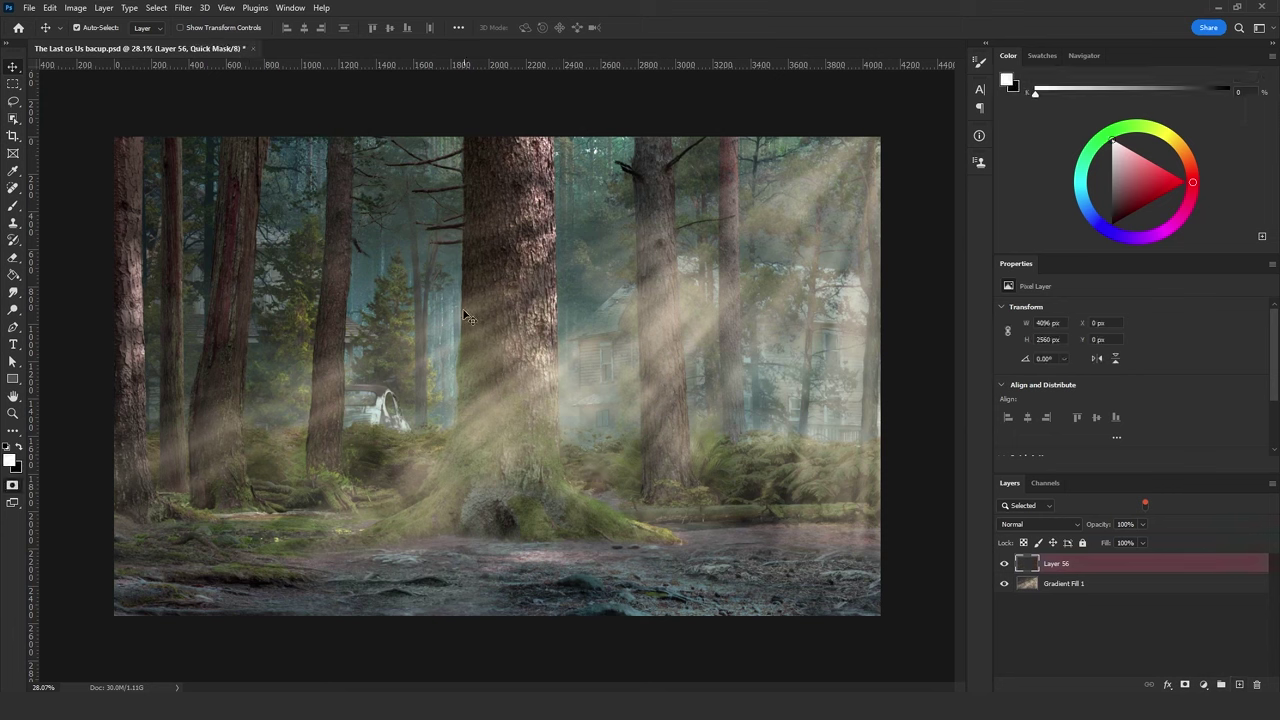
{"action": "left_click", "coordinate": [184, 8]}
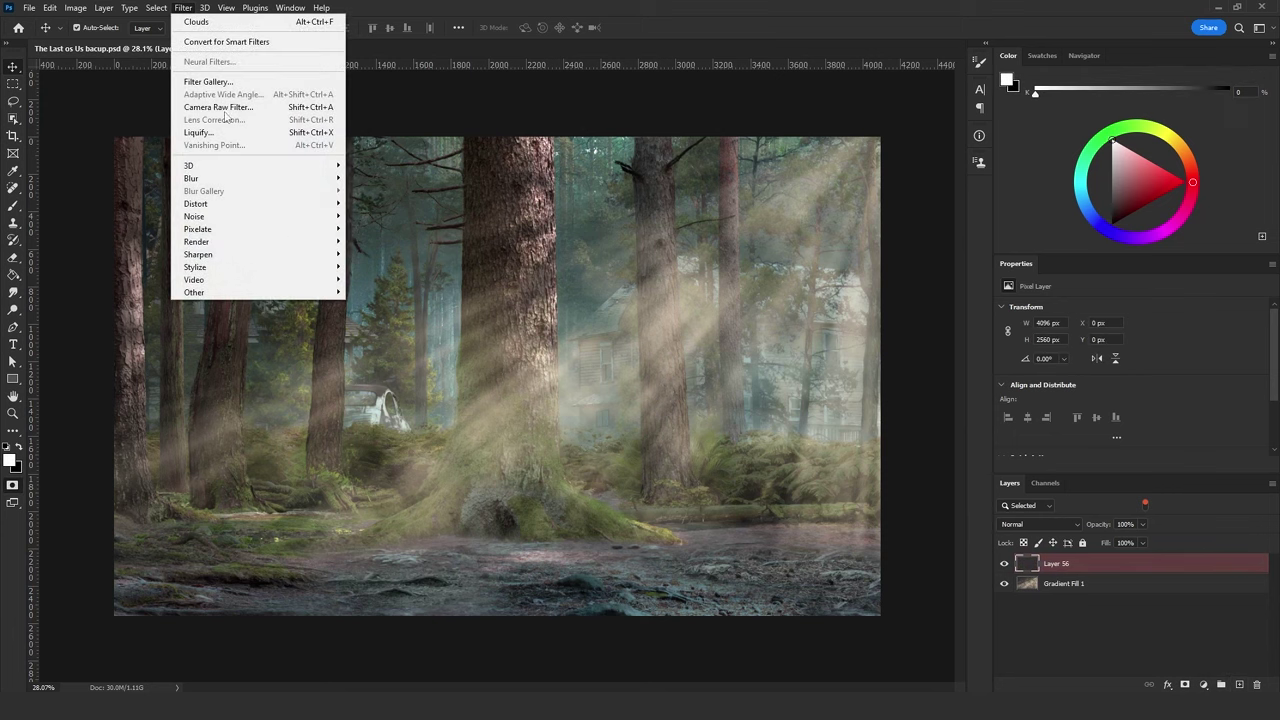
{"action": "mouse_move", "coordinate": [284, 230]}
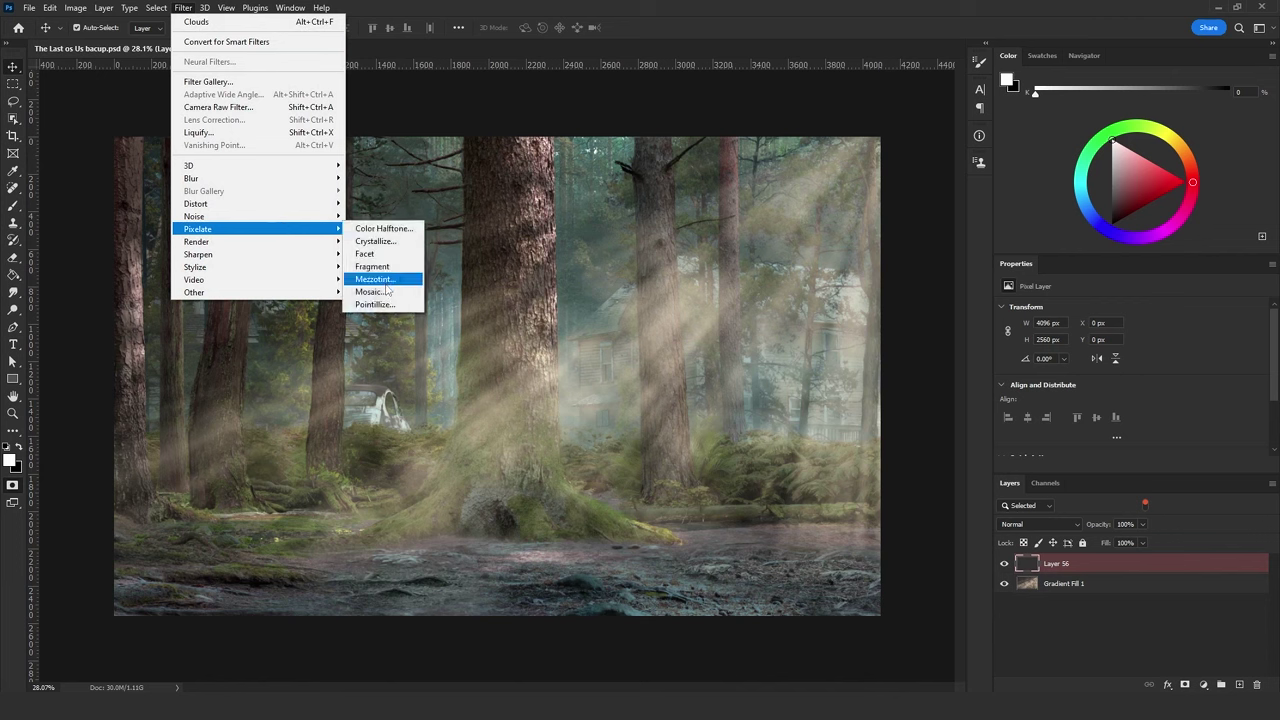
{"action": "left_click", "coordinate": [376, 279]}
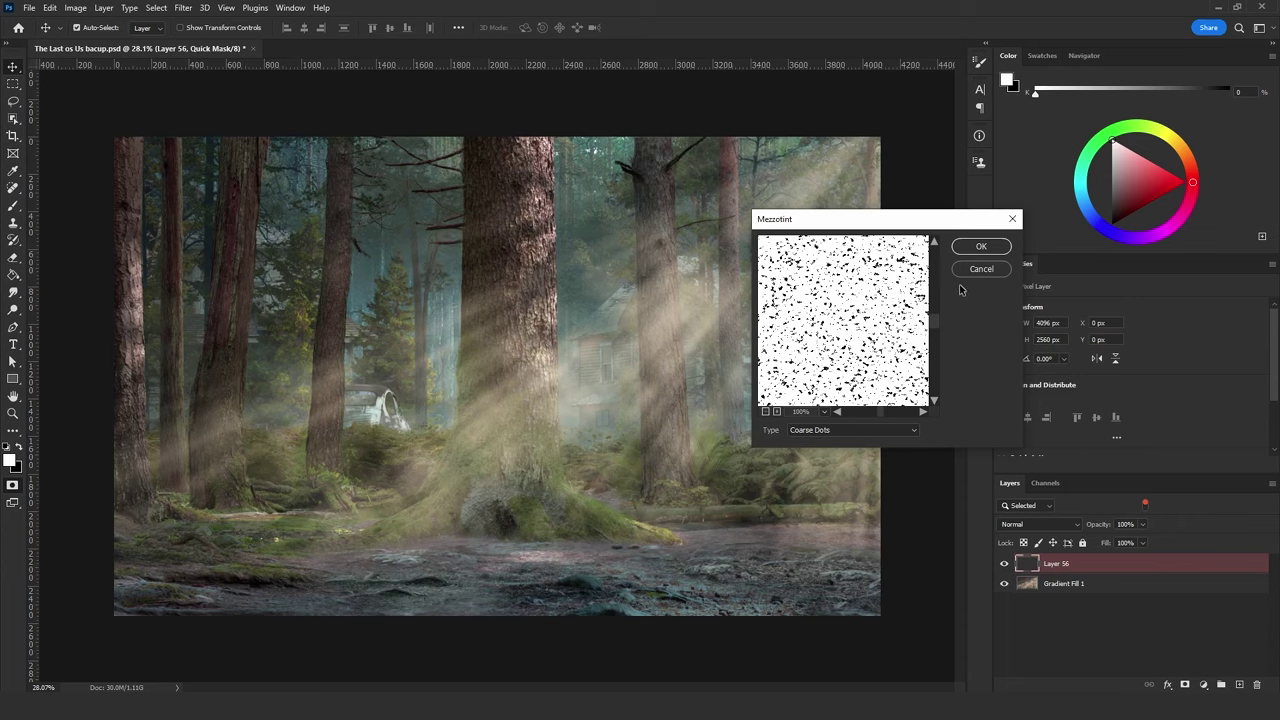
{"action": "left_click", "coordinate": [980, 248]}
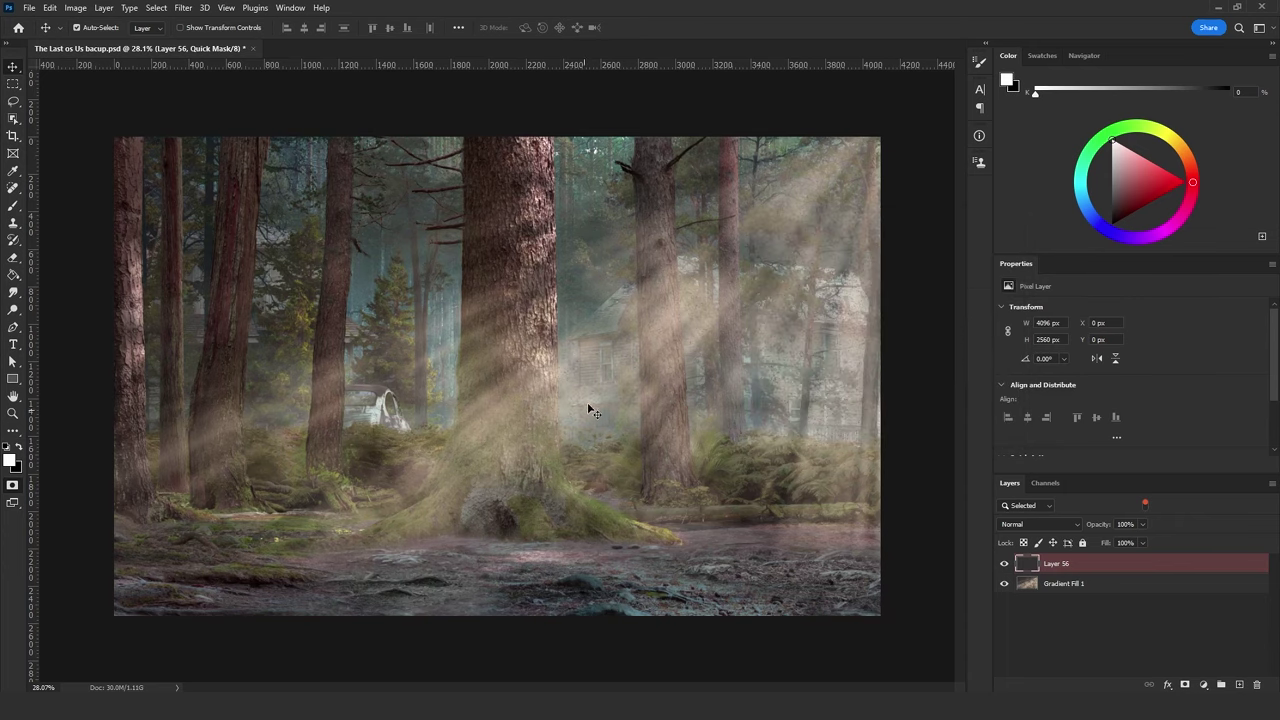
Enlarge the mezzotint speckle pattern to 200% width and height.
{"action": "scroll", "coordinate": [638, 352], "scroll_direction": "up", "scroll_amount": 5}
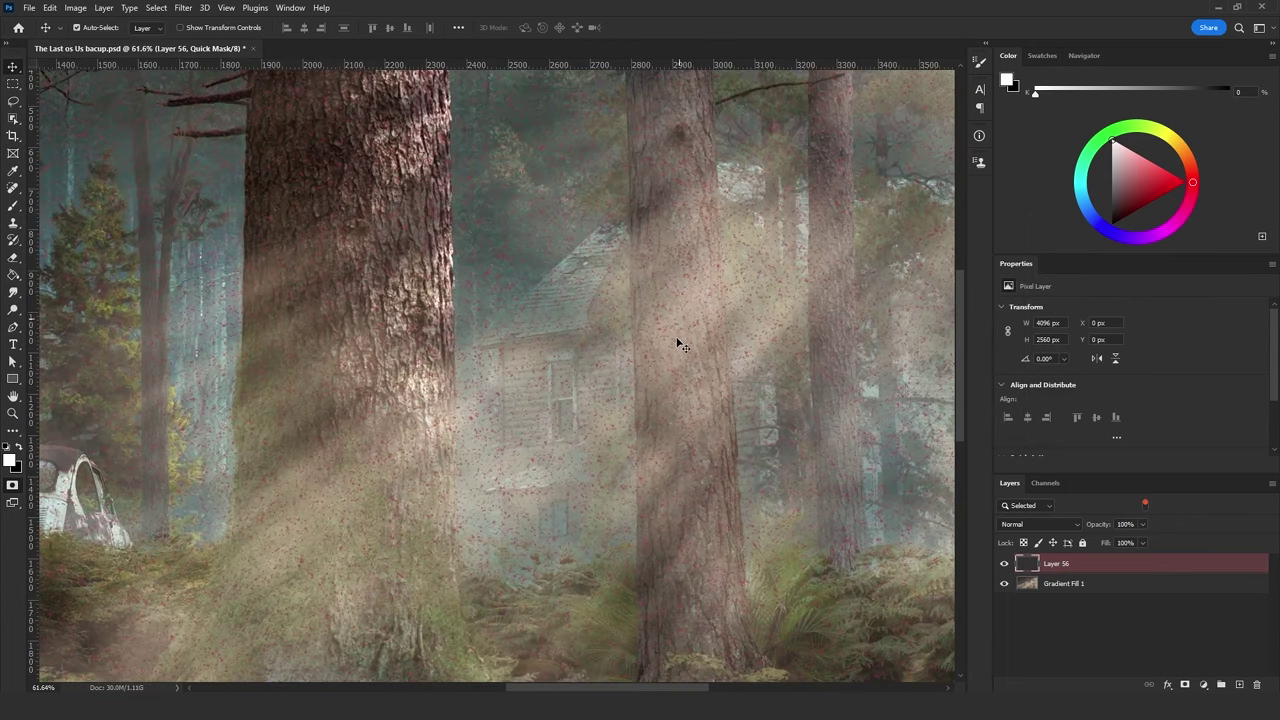
{"action": "scroll", "coordinate": [651, 316], "scroll_direction": "up", "scroll_amount": 3}
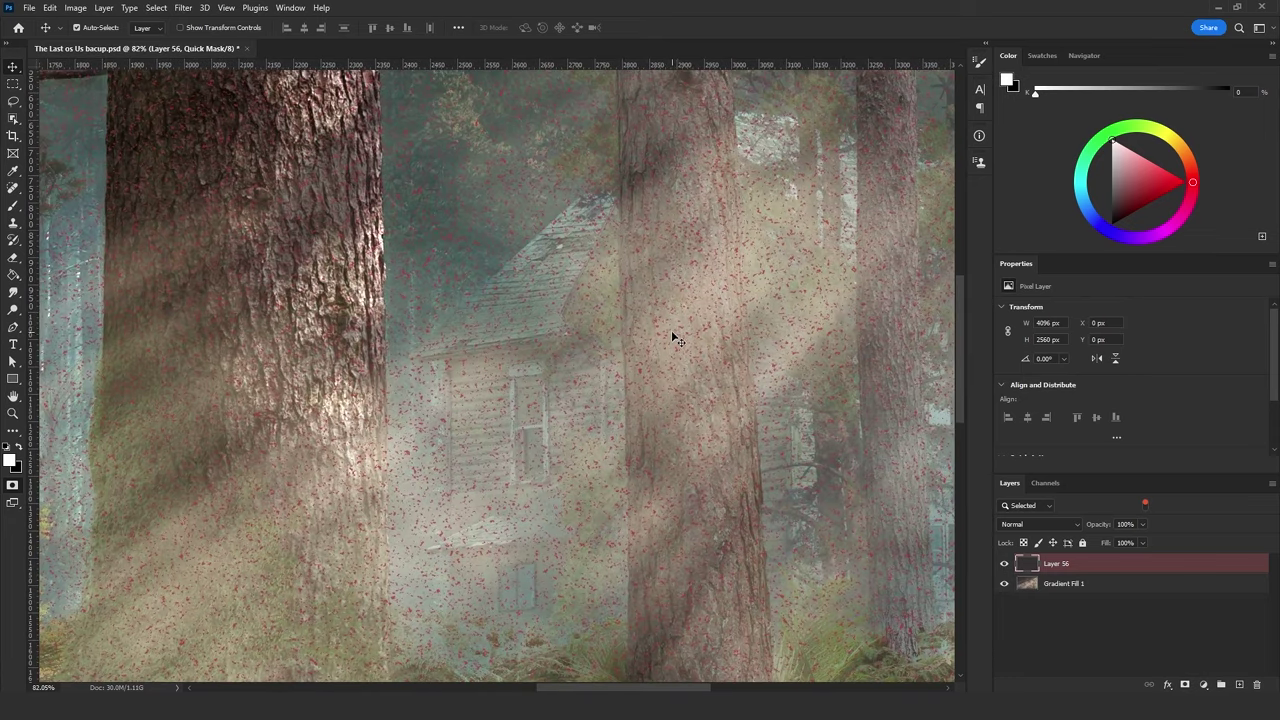
{"action": "scroll", "coordinate": [665, 332], "scroll_direction": "down", "scroll_amount": 6}
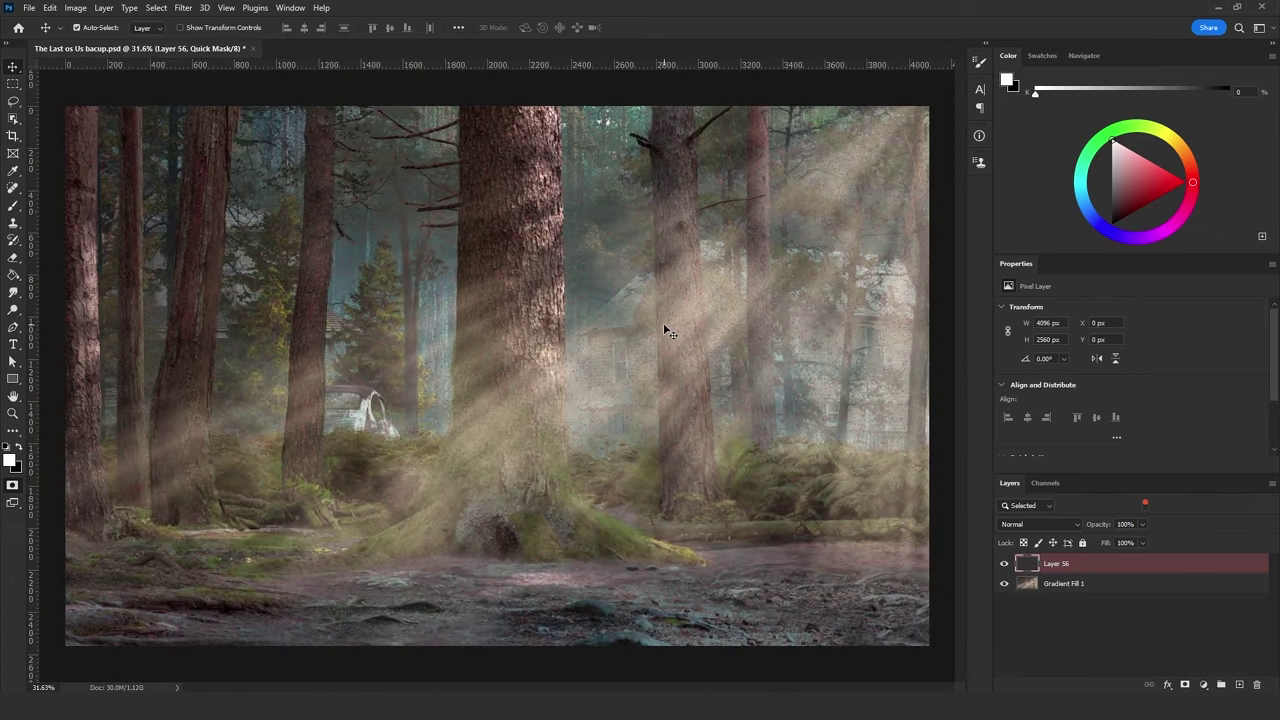
{"action": "key", "text": "ctrl+t"}
{"action": "left_click", "coordinate": [311, 27]}
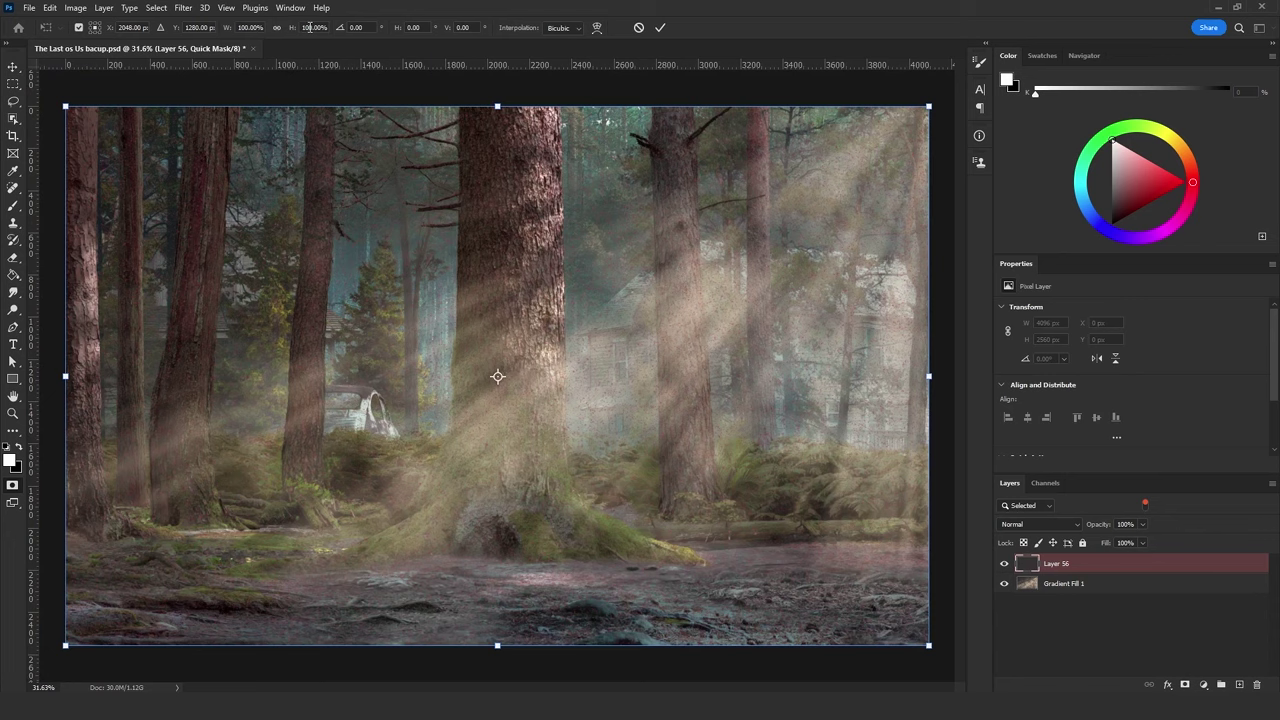
{"action": "type", "text": "200"}
{"action": "key", "text": "shift+Tab"}
{"action": "type", "text": "200"}
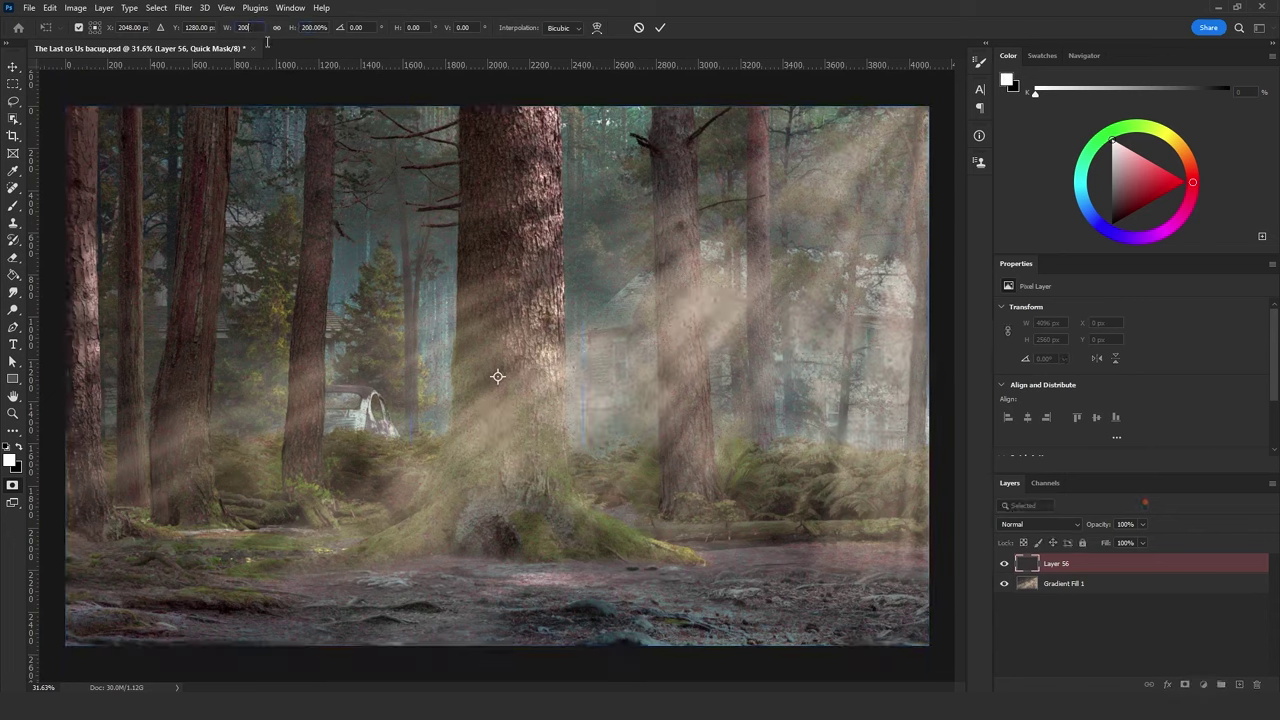
{"action": "key", "text": "Return"}
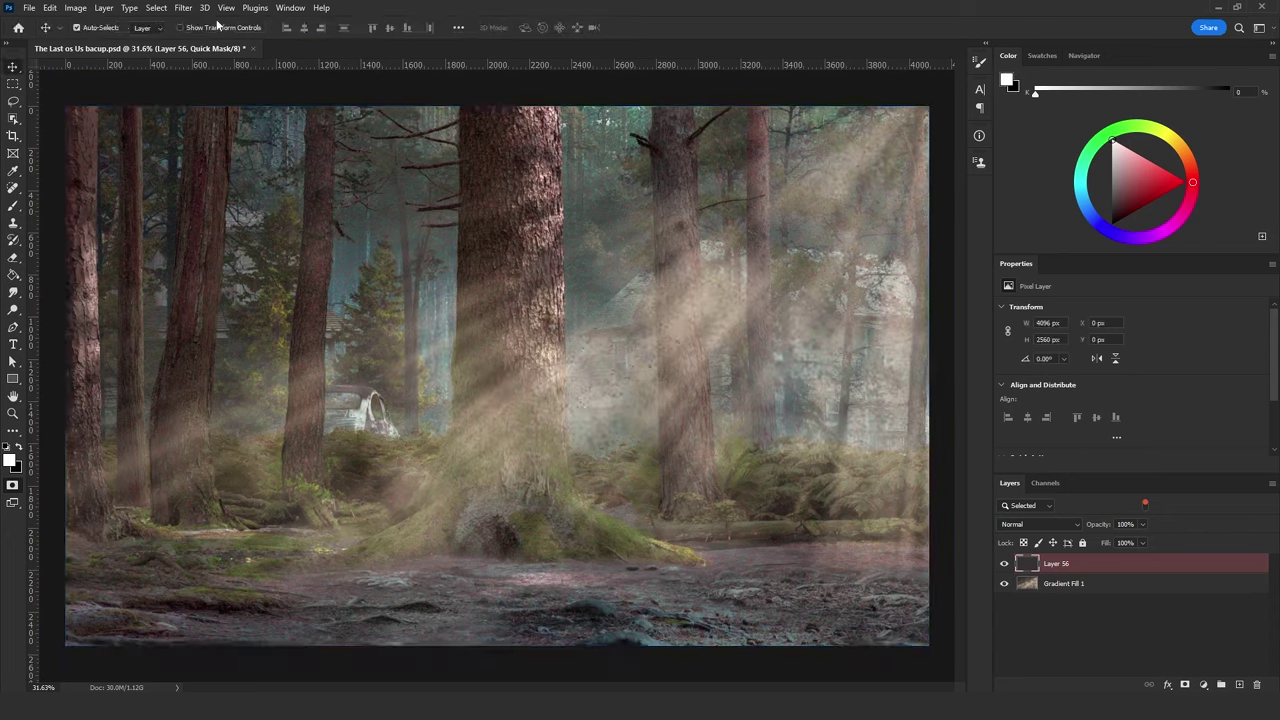
{"action": "left_click", "coordinate": [181, 8]}
Apply Blur More twice to the speckled quick mask and invert it.
{"action": "mouse_move", "coordinate": [315, 179]}
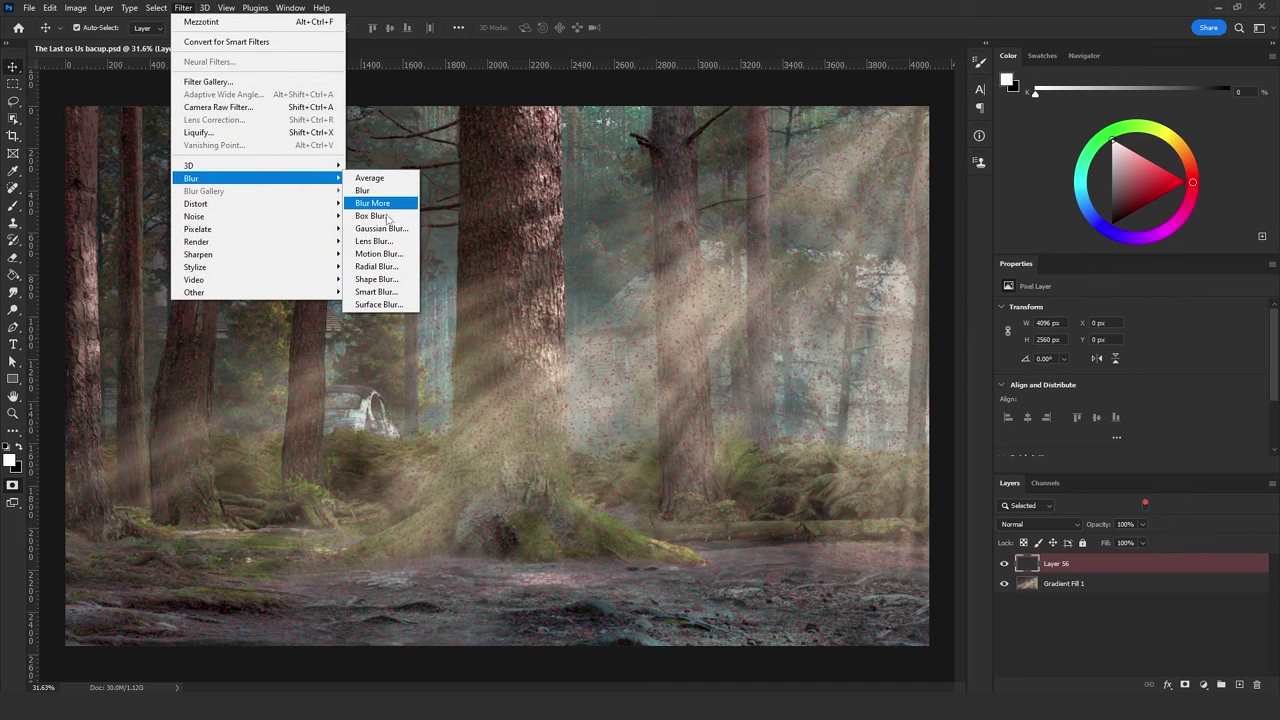
{"action": "left_click", "coordinate": [386, 205]}
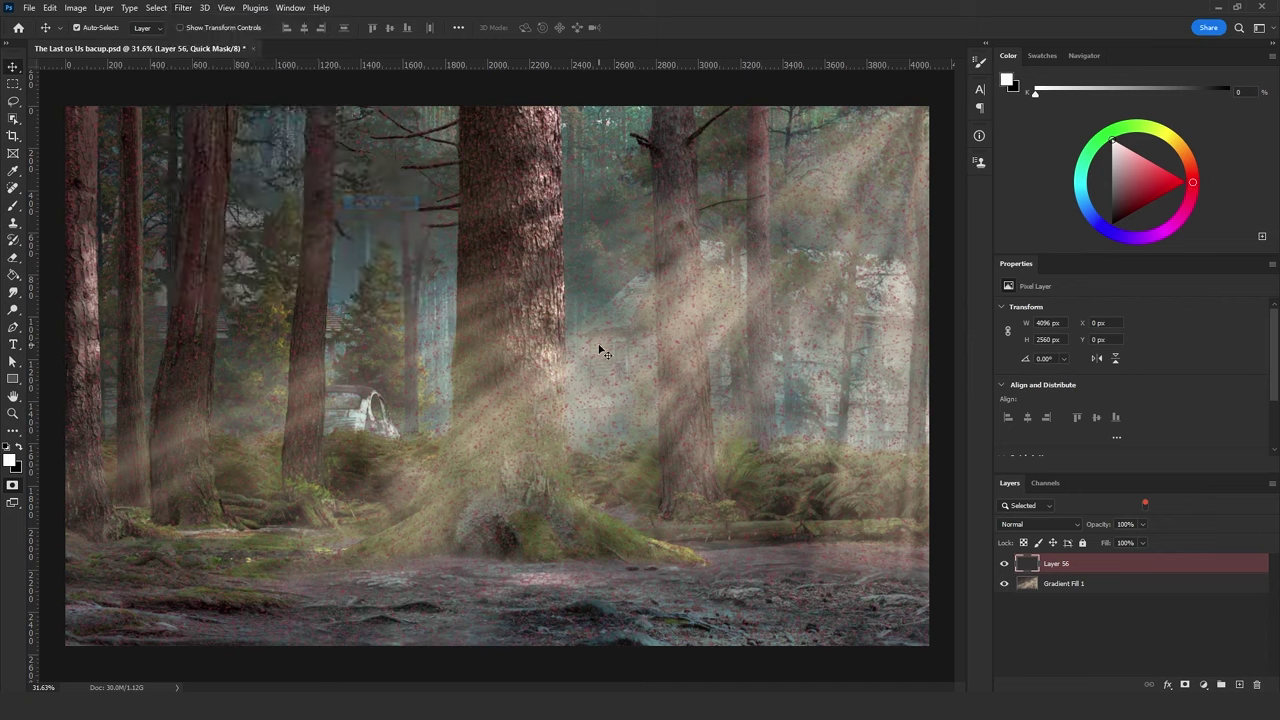
{"action": "key", "text": "ctrl+alt+f"}
{"action": "key", "text": "ctrl+i"}
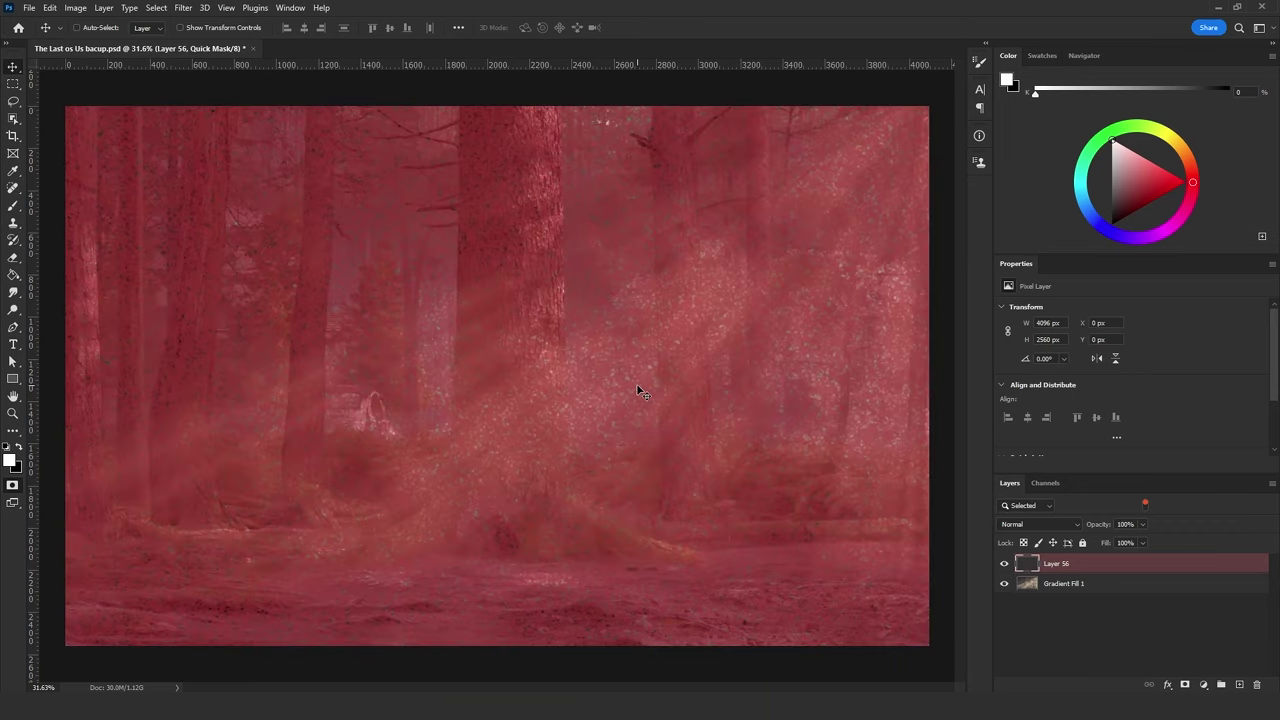
Set the mask's Levels to black input 105 and white input 210.
{"action": "key", "text": "ctrl+l"}
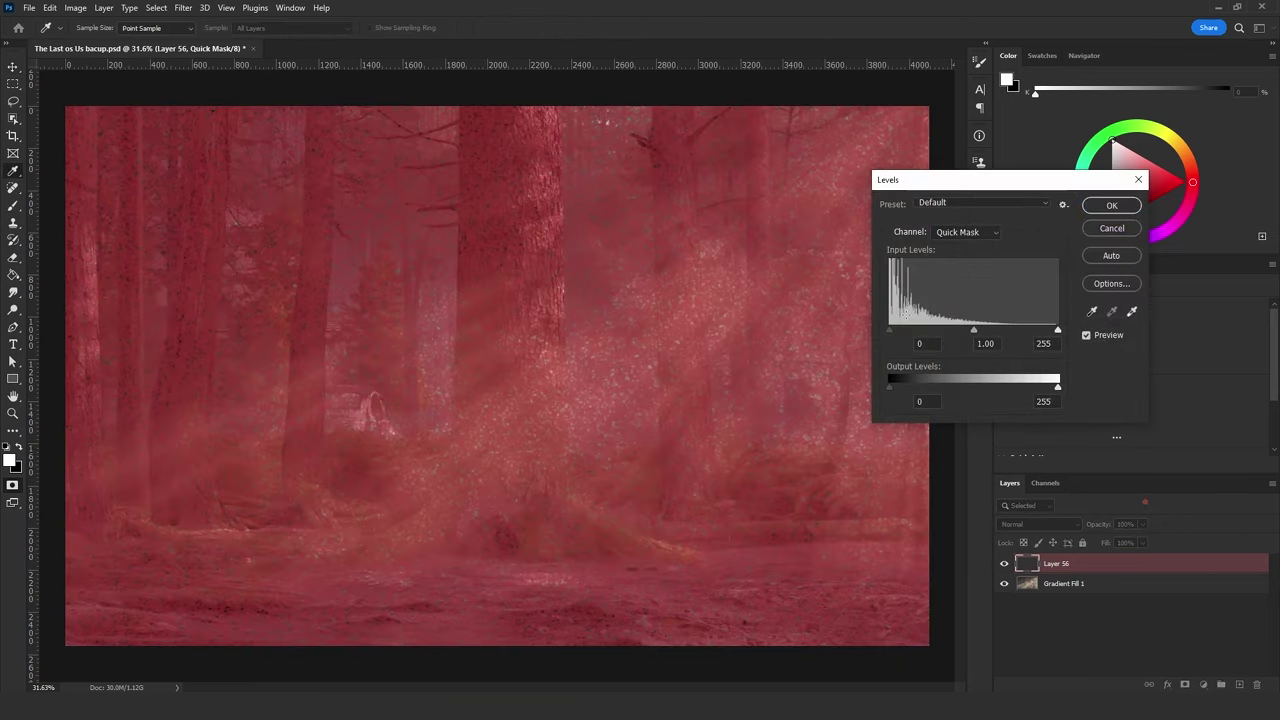
{"action": "left_click_drag", "start_coordinate": [896, 335], "coordinate": [929, 335]}
{"action": "left_click_drag", "start_coordinate": [1057, 330], "coordinate": [1027, 330]}
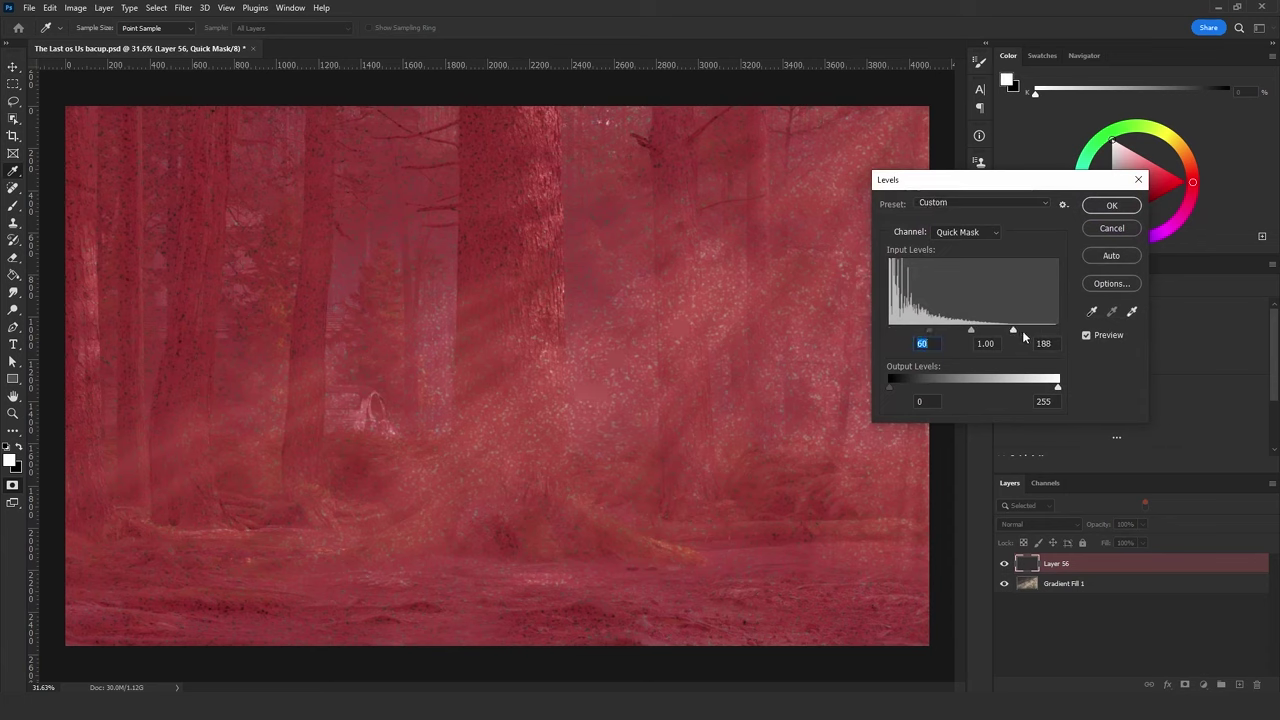
{"action": "left_click", "coordinate": [958, 330]}
{"action": "left_click", "coordinate": [1111, 205]}
Turn the quick mask into a speckle selection and sample a tan colour from the light rays.
{"action": "key", "text": "v"}
{"action": "key", "text": "q"}
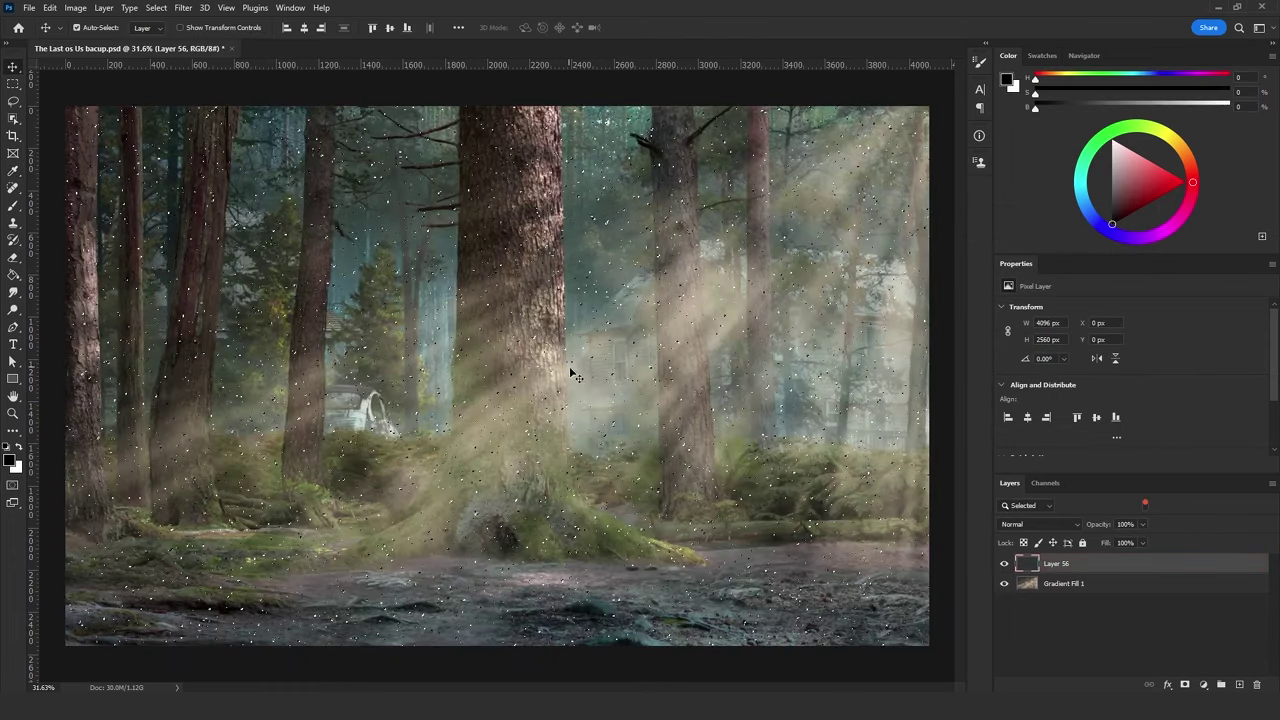
{"action": "left_click", "coordinate": [14, 206]}
{"action": "left_click", "coordinate": [384, 312], "text": "alt"}
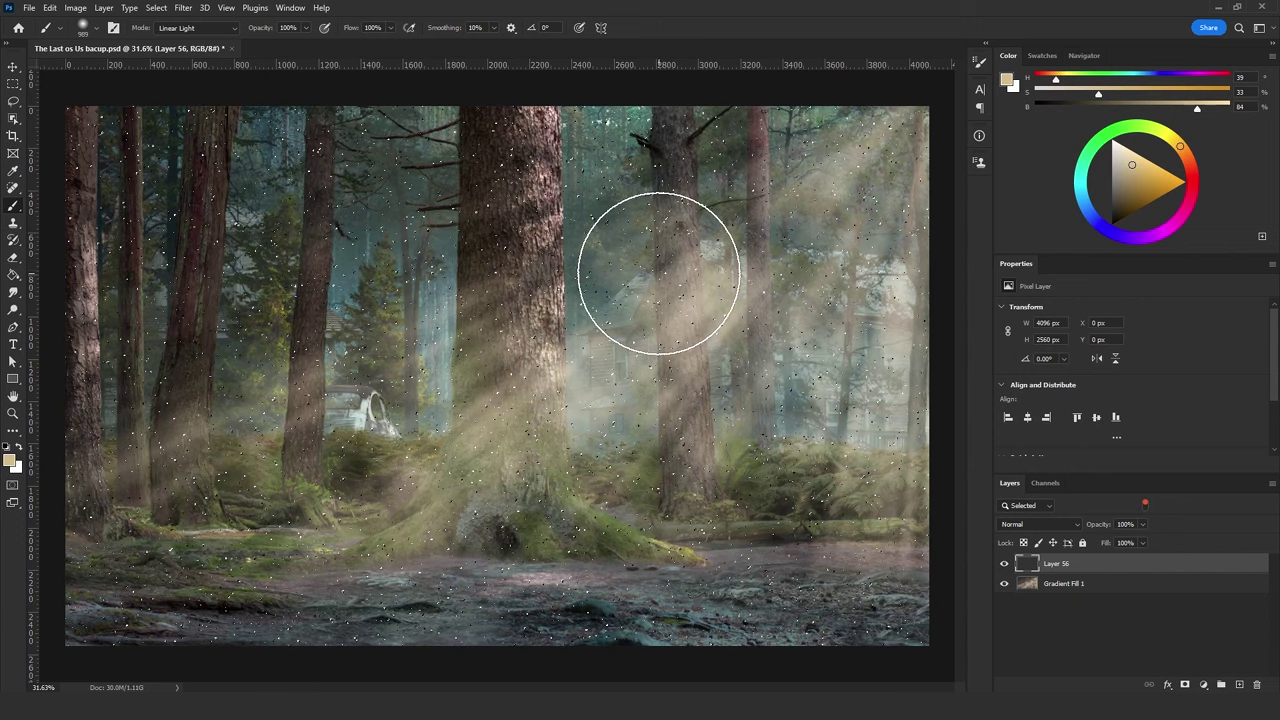
Fill the speckle selection on Layer 56 with the tan foreground colour.
{"action": "key", "text": "shift+F5"}
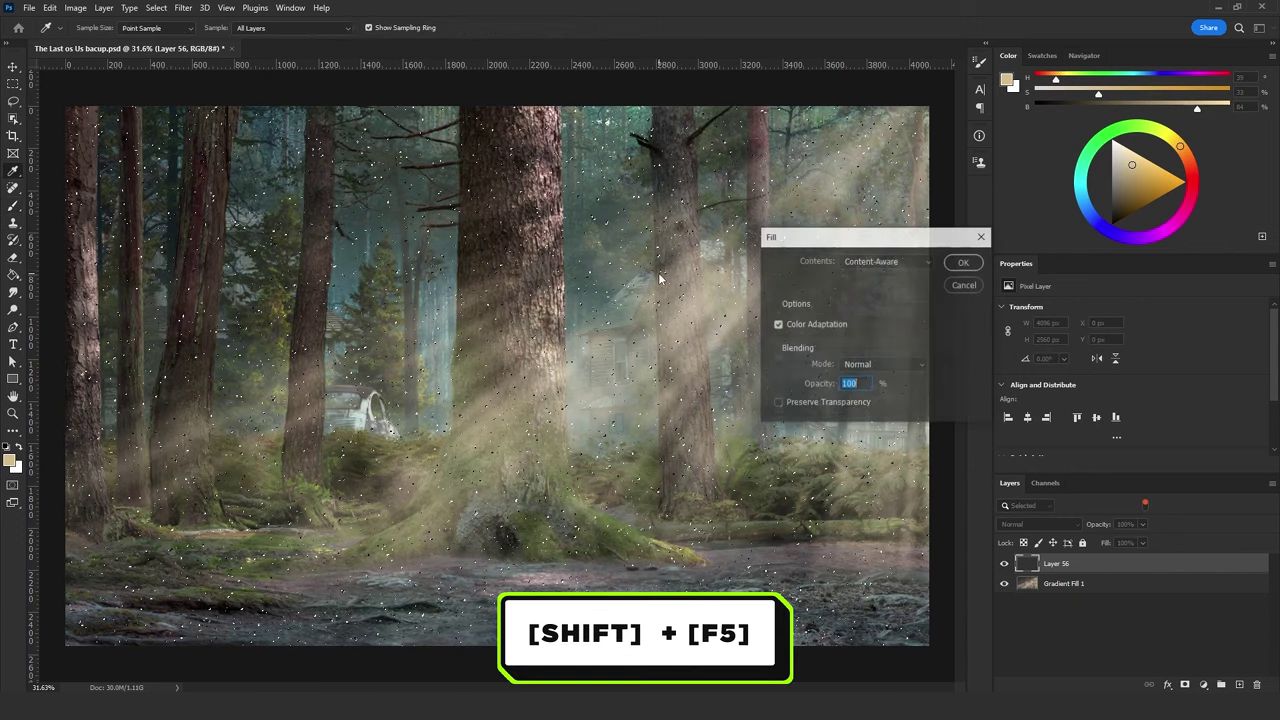
{"action": "left_click", "coordinate": [882, 261]}
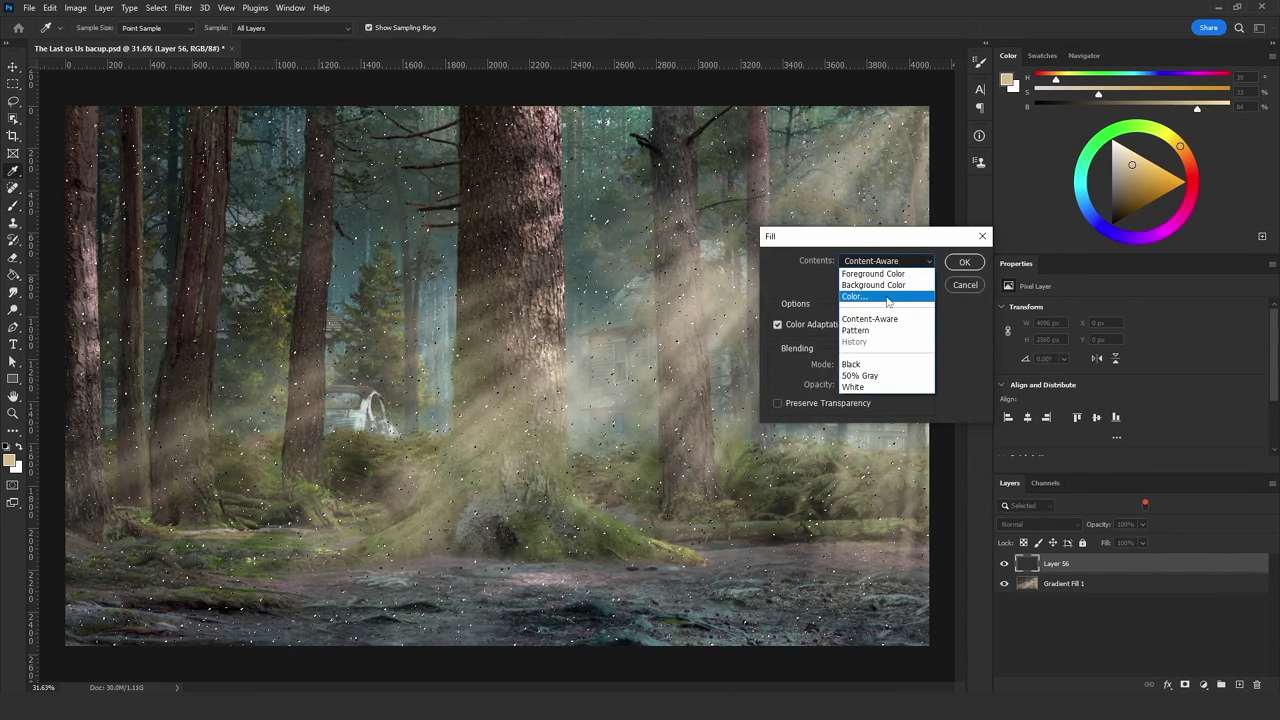
{"action": "left_click", "coordinate": [868, 274]}
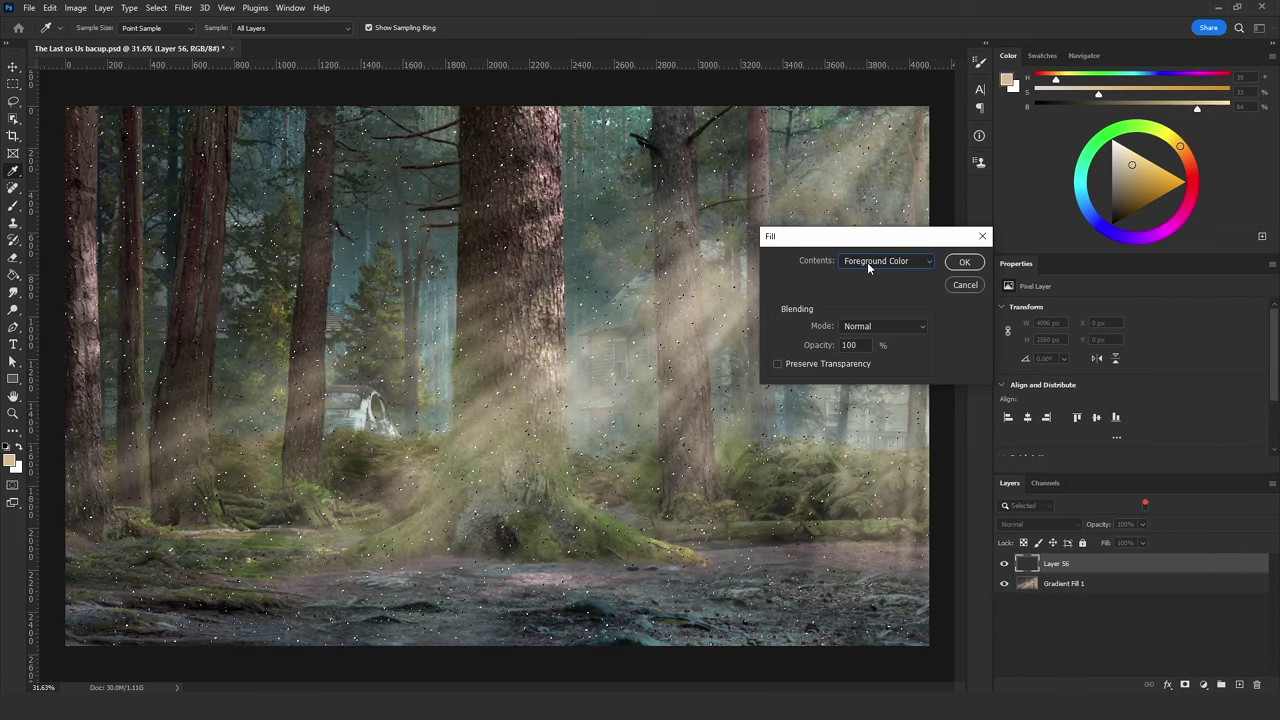
{"action": "left_click", "coordinate": [964, 262]}
{"action": "left_click", "coordinate": [13, 102]}
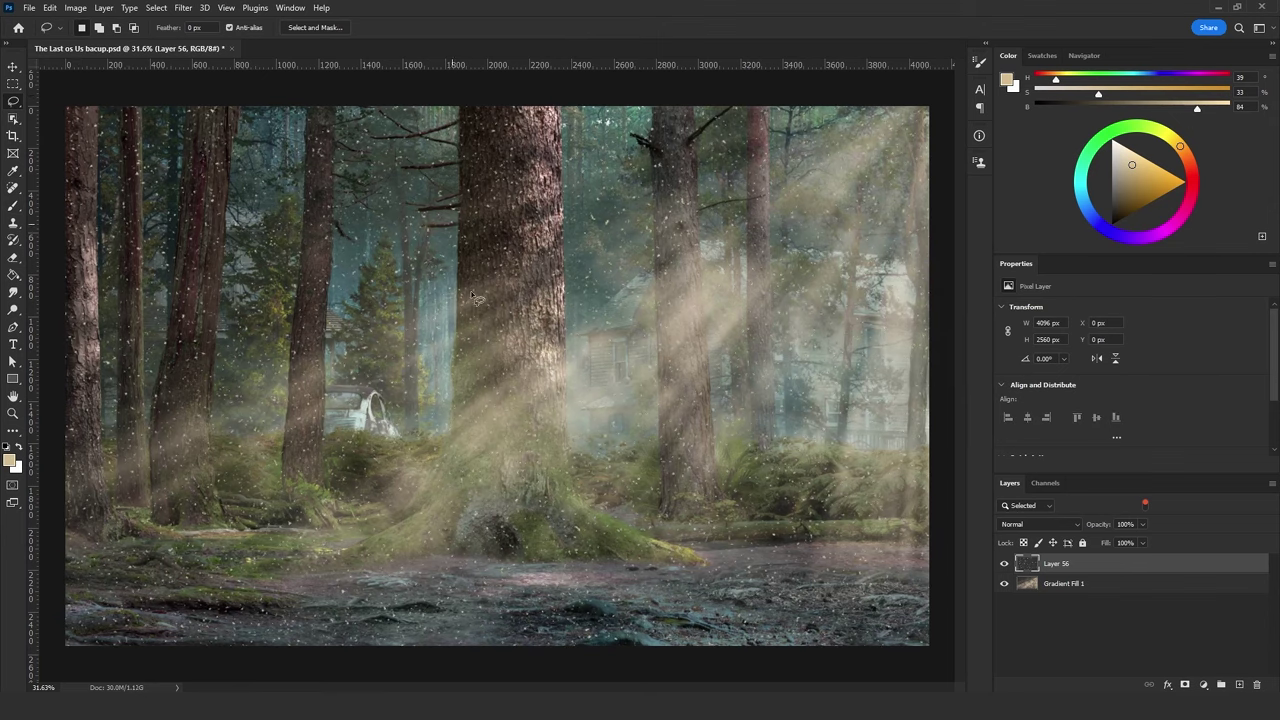
Copy a from-transparency mask of Gradient Fill 1 onto Layer 56, then delete the duplicate rays layer.
{"action": "left_click", "coordinate": [1065, 587]}
{"action": "key", "text": "ctrl+j"}
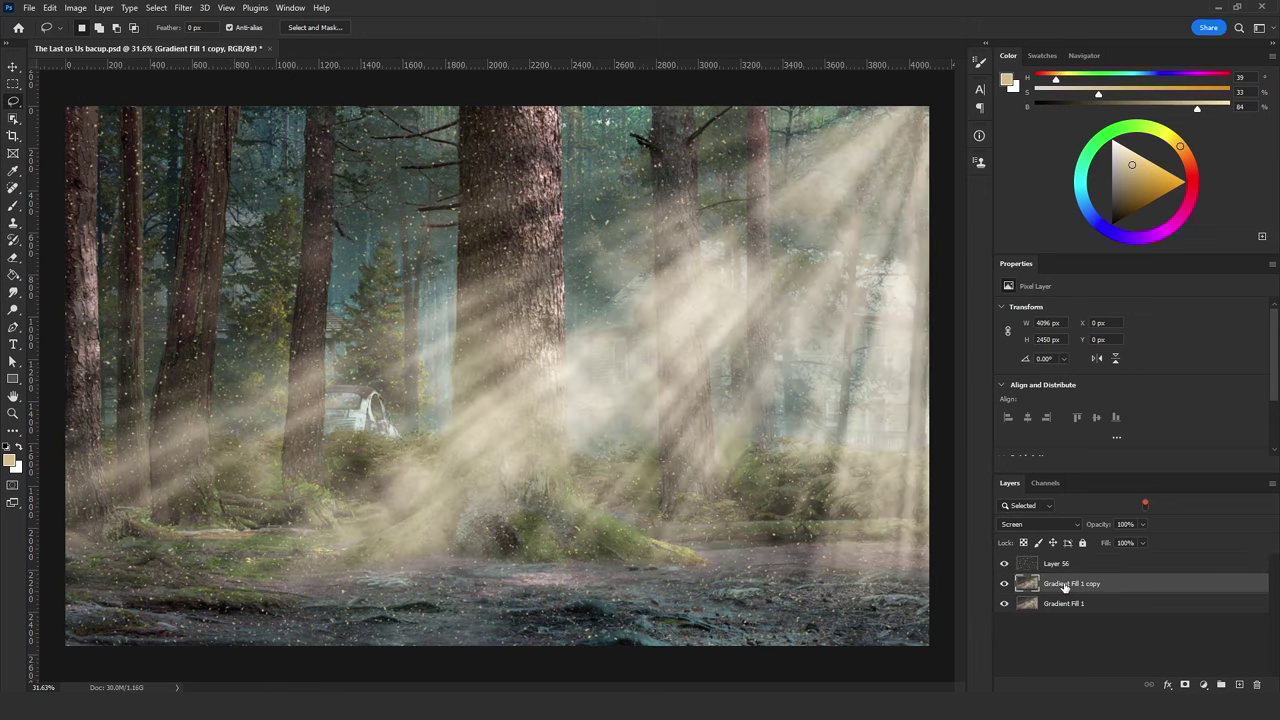
{"action": "left_click", "coordinate": [102, 9]}
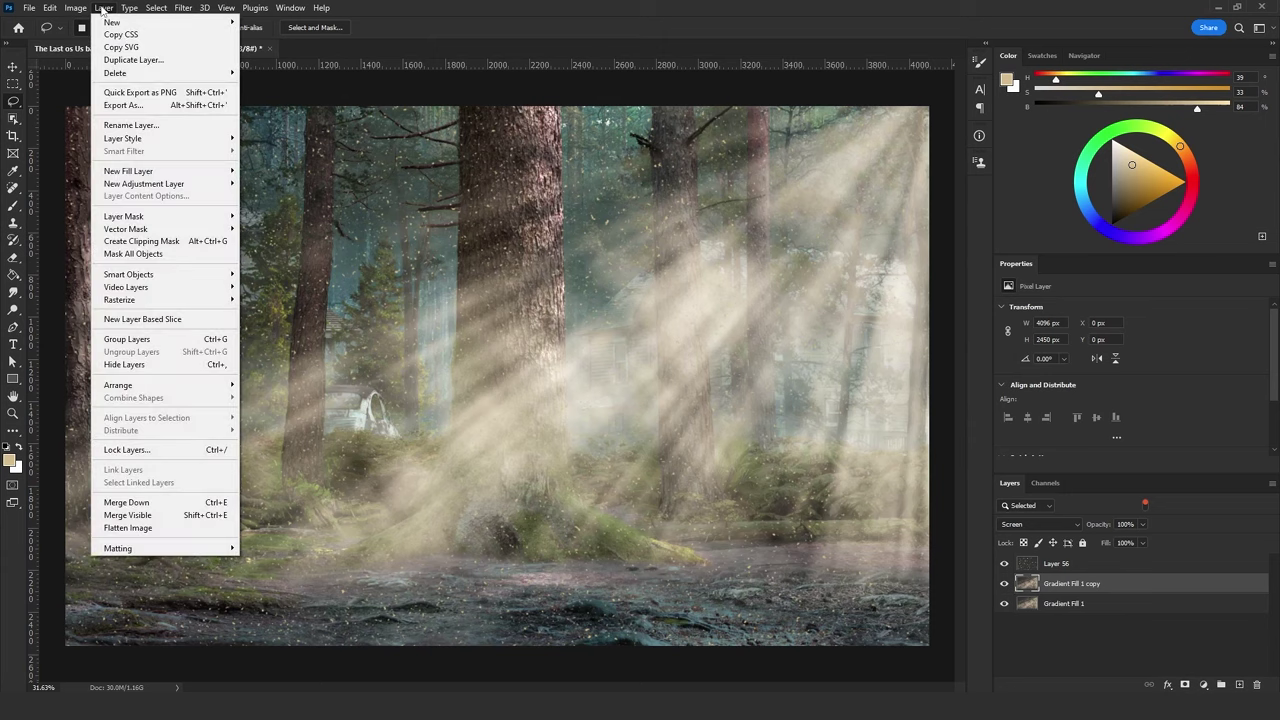
{"action": "mouse_move", "coordinate": [175, 220]}
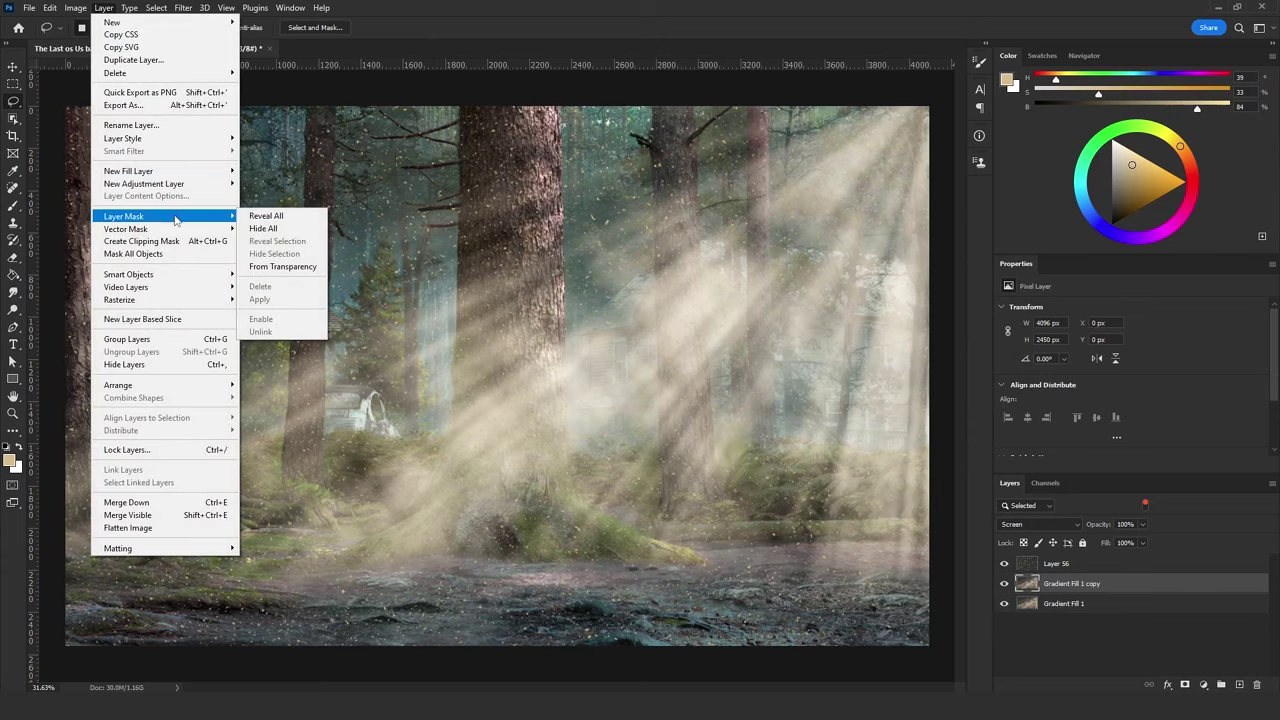
{"action": "left_click", "coordinate": [281, 267]}
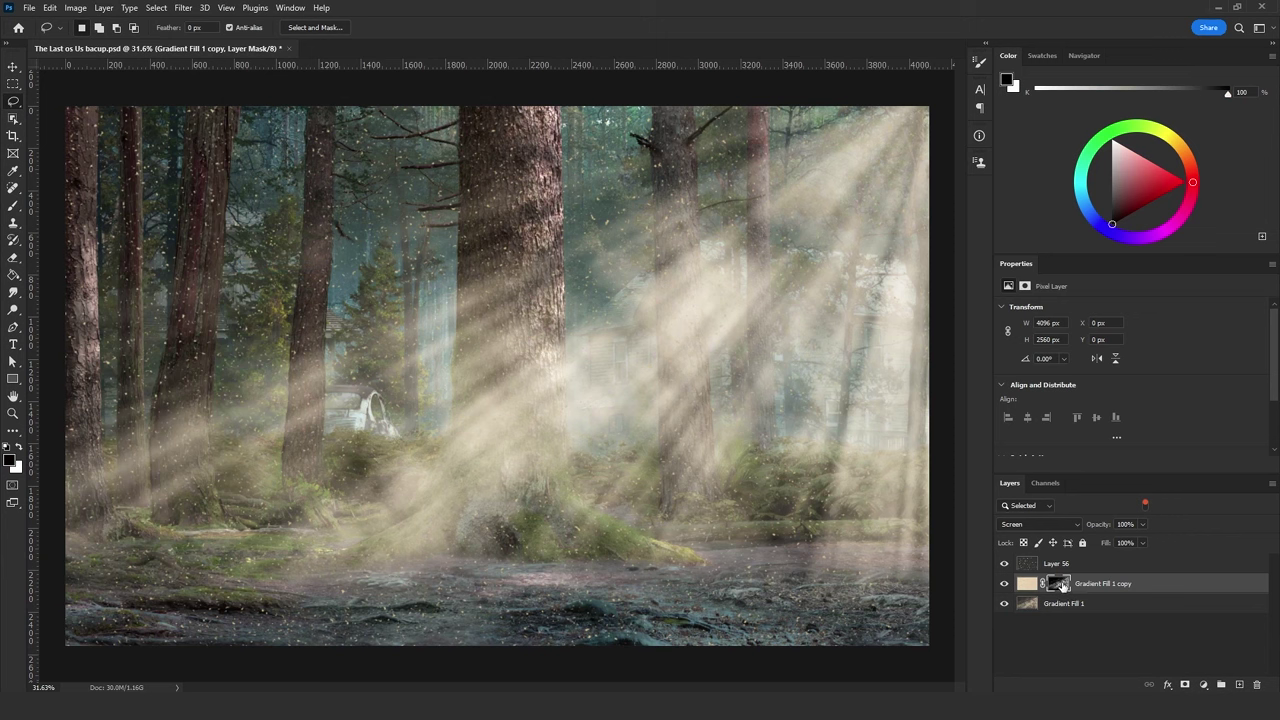
{"action": "left_click_drag", "start_coordinate": [1062, 585], "coordinate": [1064, 567]}
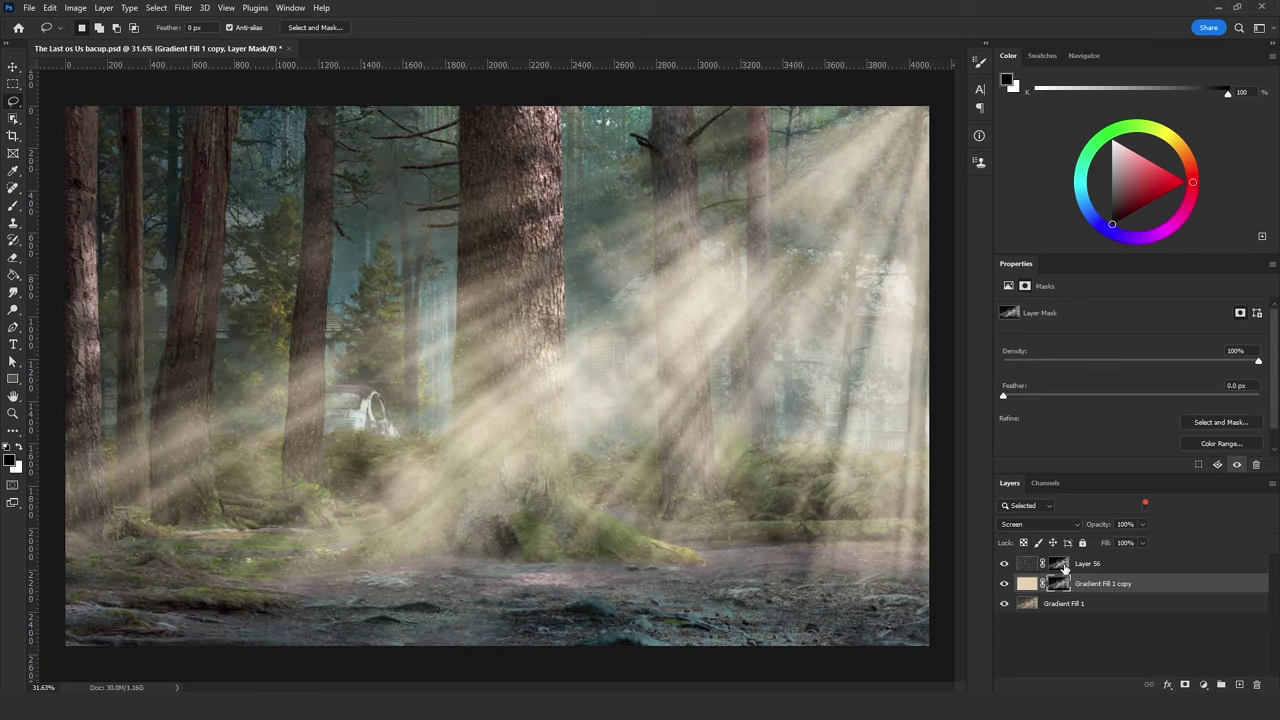
{"action": "left_click", "coordinate": [1089, 593]}
{"action": "key", "text": "Delete"}
Set Layer 56 to Color Dodge and apply its mask permanently.
{"action": "left_click", "coordinate": [1040, 524]}
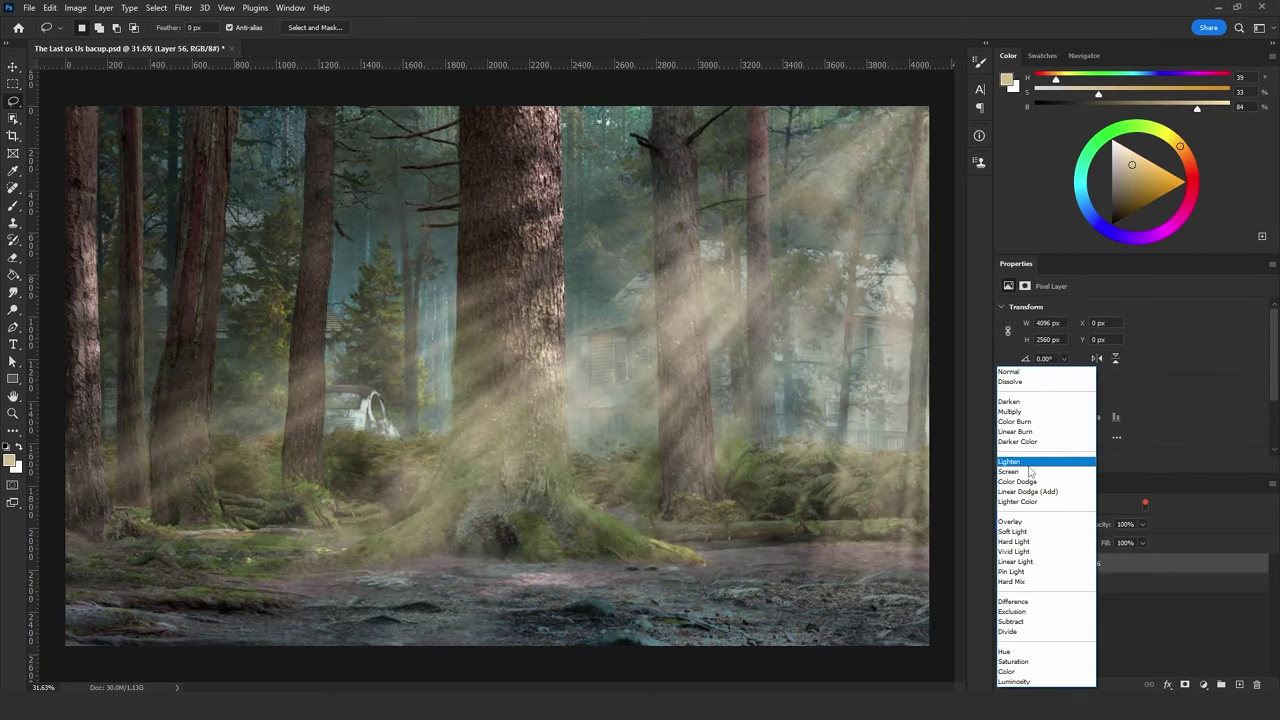
{"action": "left_click", "coordinate": [1033, 483]}
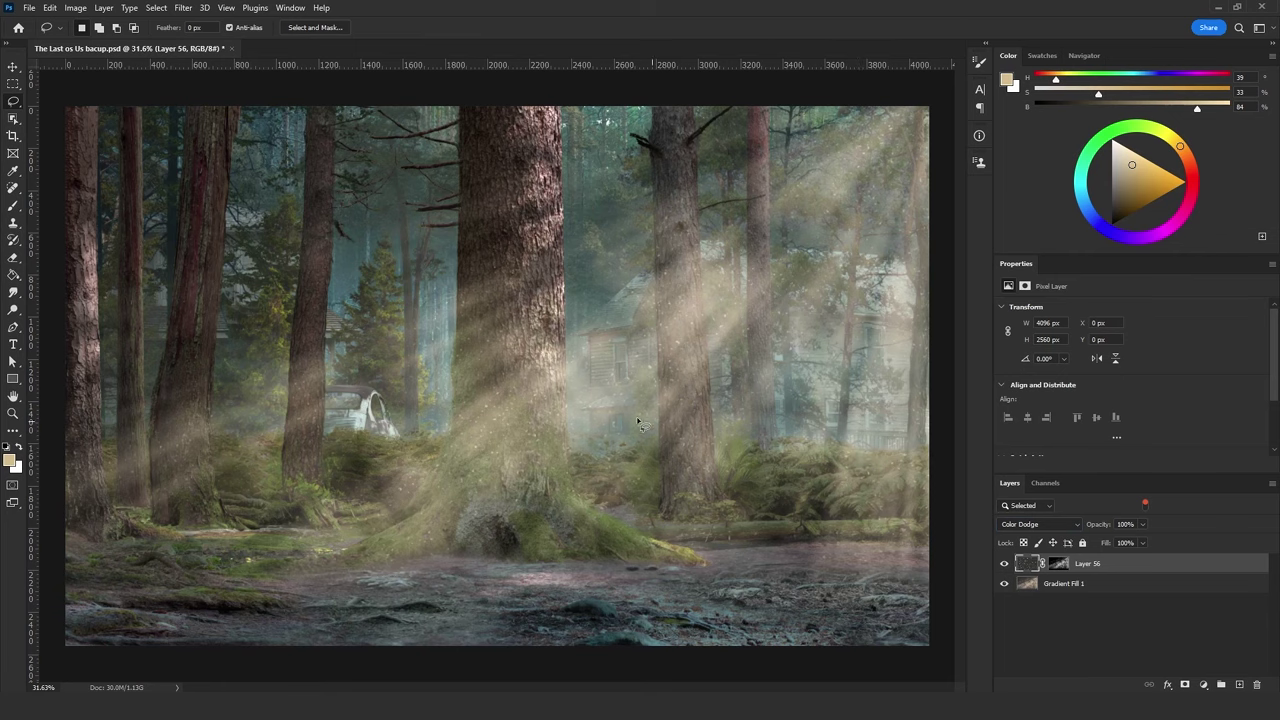
{"action": "scroll", "coordinate": [640, 422], "scroll_direction": "down", "scroll_amount": 1}
{"action": "scroll", "coordinate": [678, 293], "scroll_direction": "up", "scroll_amount": 2}
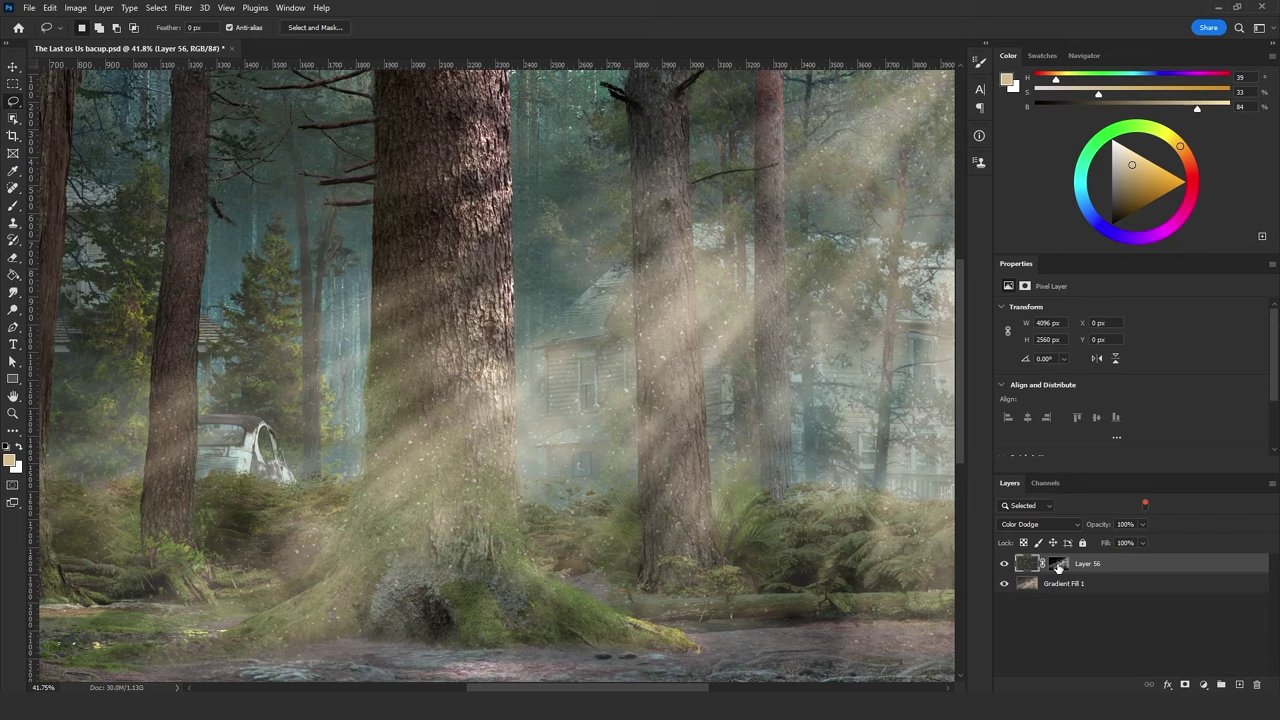
{"action": "right_click", "coordinate": [1058, 567]}
{"action": "left_click", "coordinate": [1065, 601]}
Duplicate Layer 56 and start a Gaussian Blur at about 6.4 px radius.
{"action": "key", "text": "ctrl+j"}
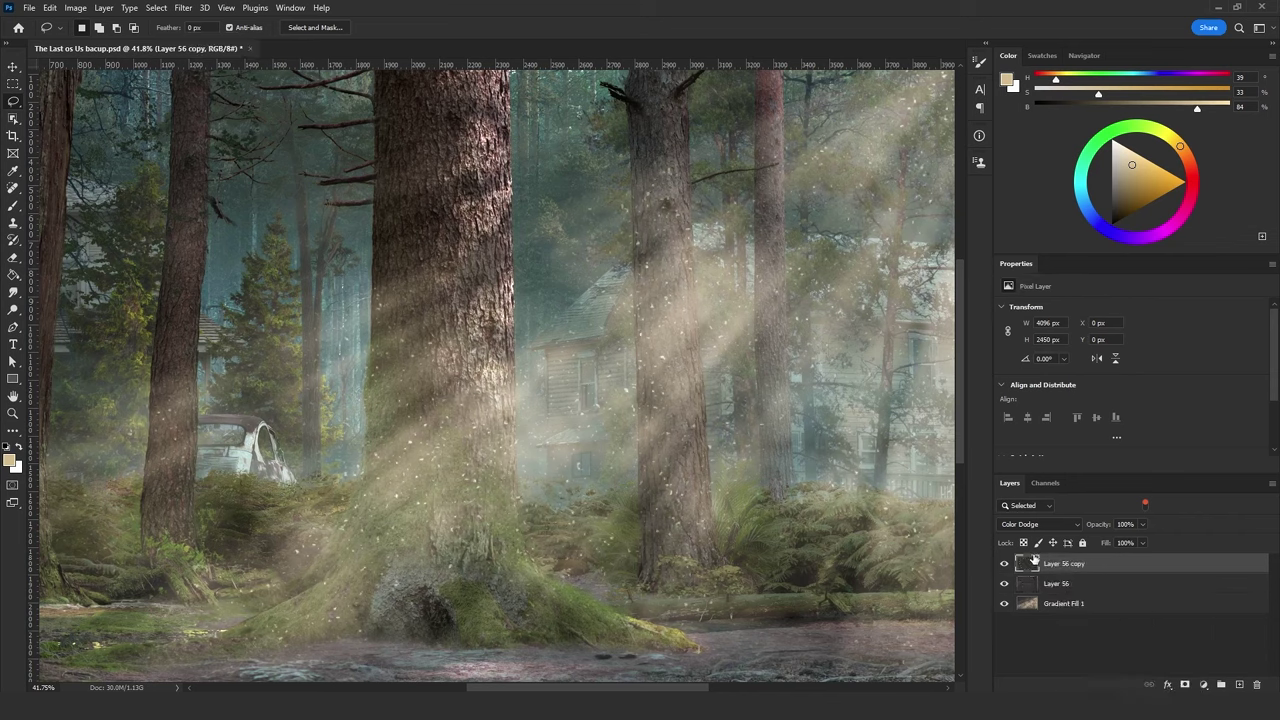
{"action": "left_click", "coordinate": [183, 8]}
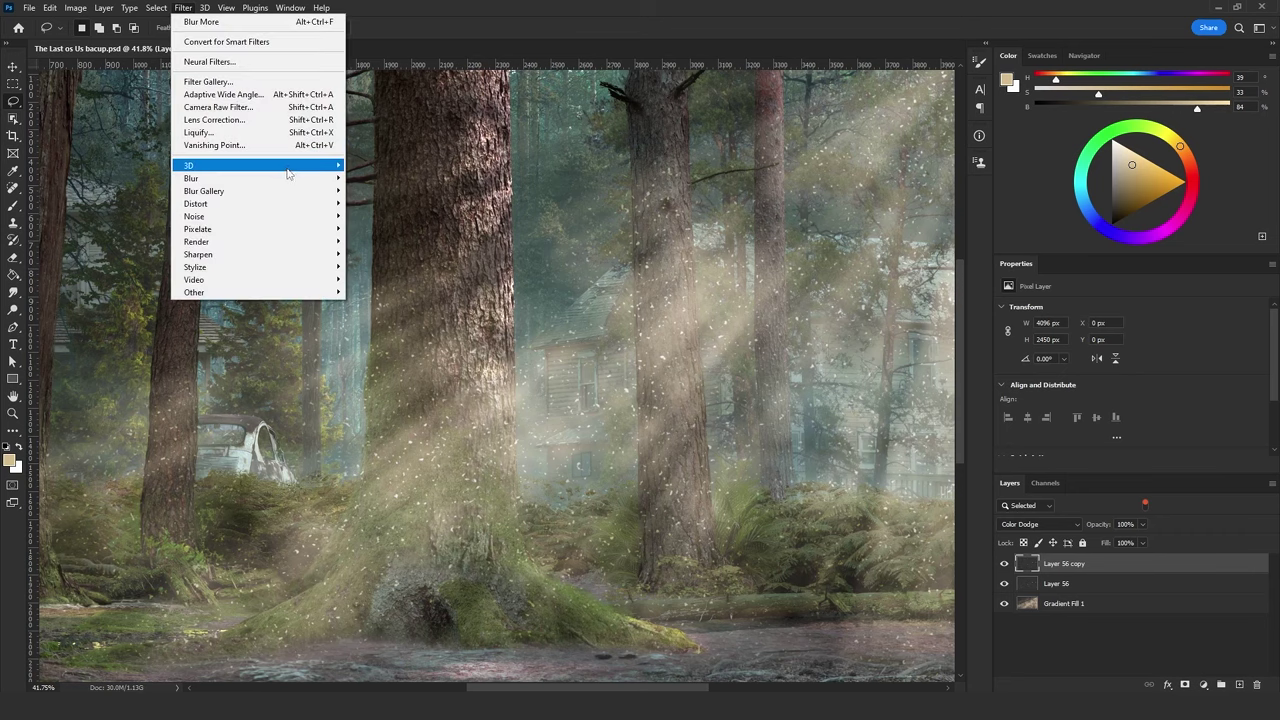
{"action": "mouse_move", "coordinate": [250, 178]}
{"action": "left_click", "coordinate": [376, 233]}
{"action": "left_click_drag", "start_coordinate": [749, 354], "coordinate": [767, 357]}
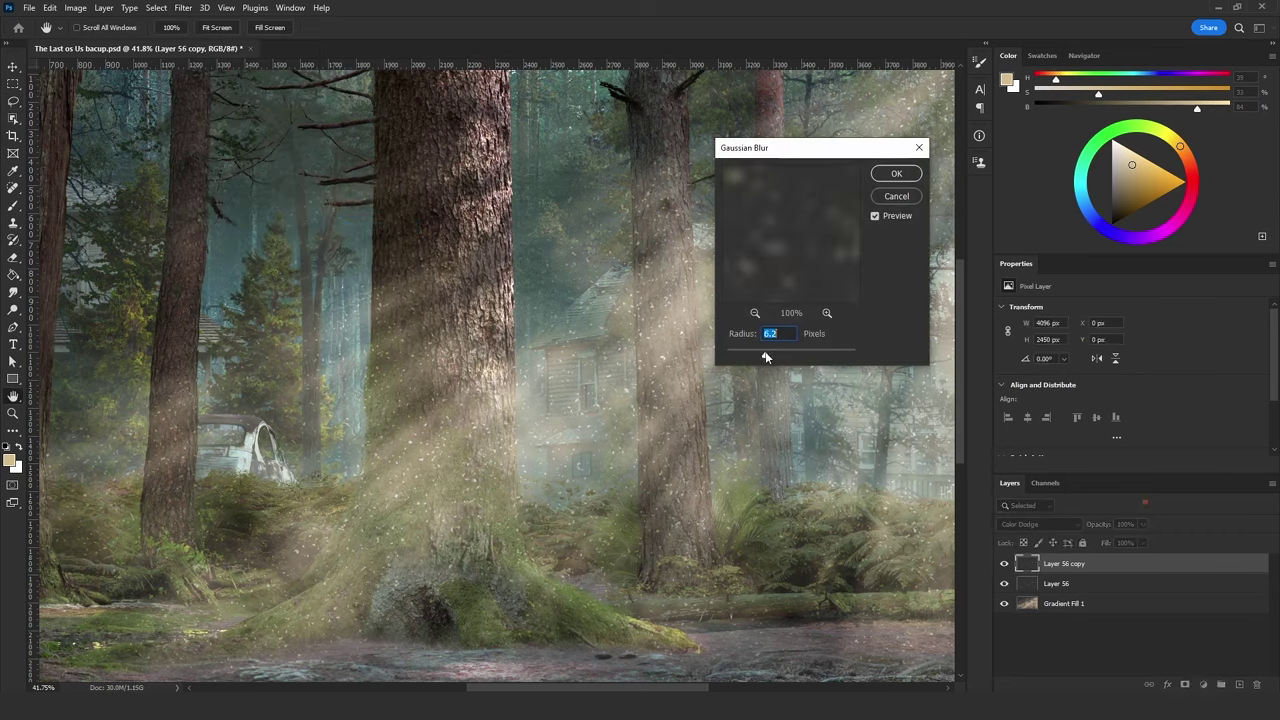
Blur the dust copy at a 4.6 px radius and change its blend mode.
{"action": "left_click_drag", "start_coordinate": [764, 355], "coordinate": [760, 356]}
{"action": "left_click", "coordinate": [896, 173]}
{"action": "left_click", "coordinate": [1041, 526]}
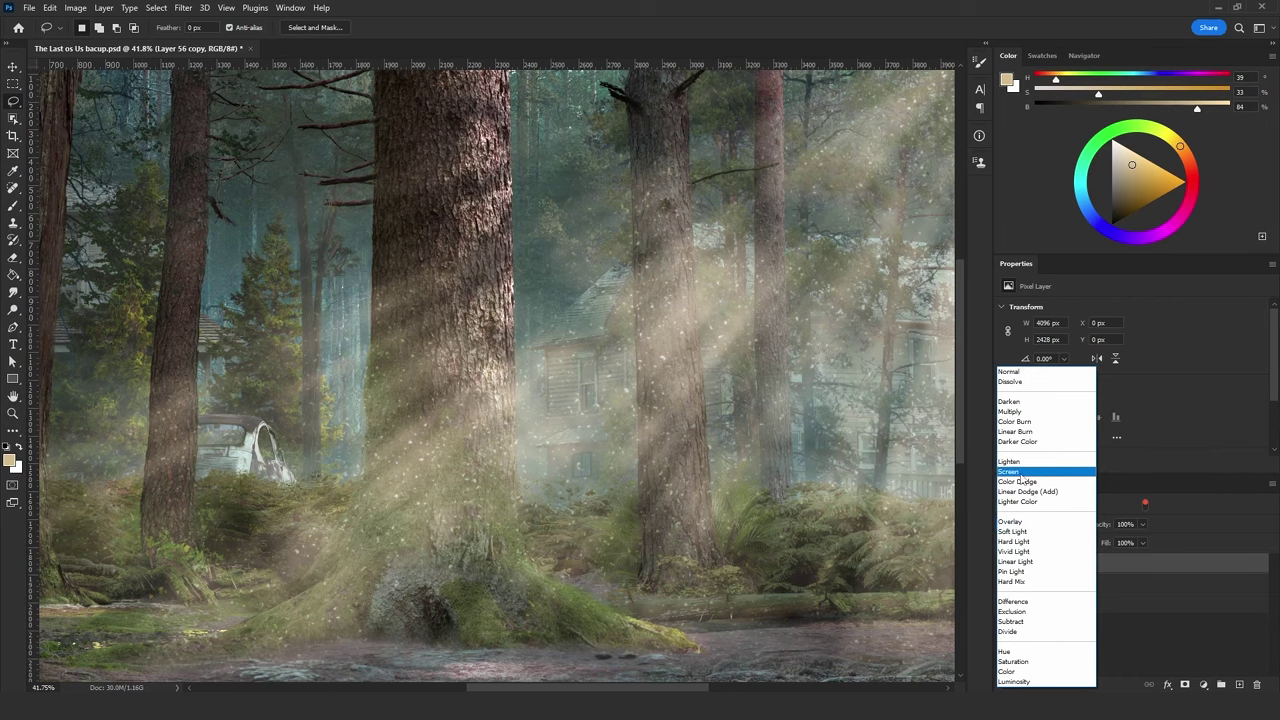
{"action": "left_click", "coordinate": [1016, 473]}
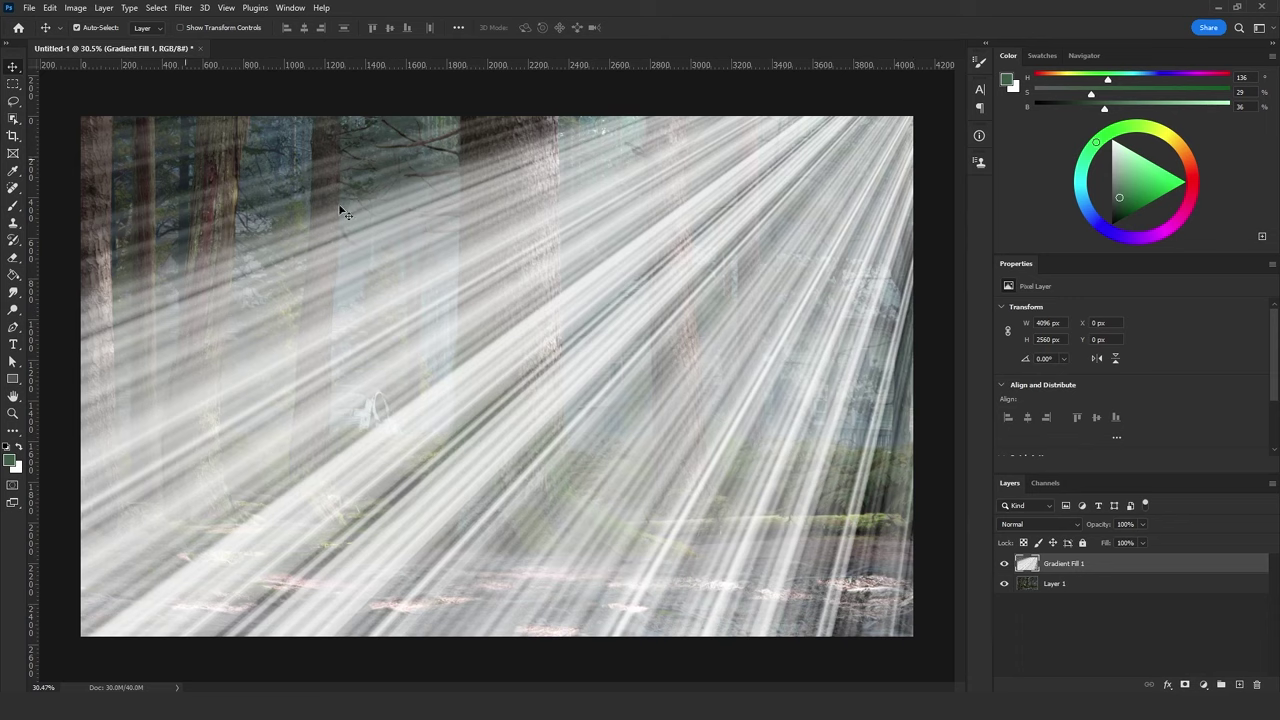
Apply a 7.6-pixel Gaussian Blur to the light-ray layer.
{"action": "left_click", "coordinate": [183, 7]}
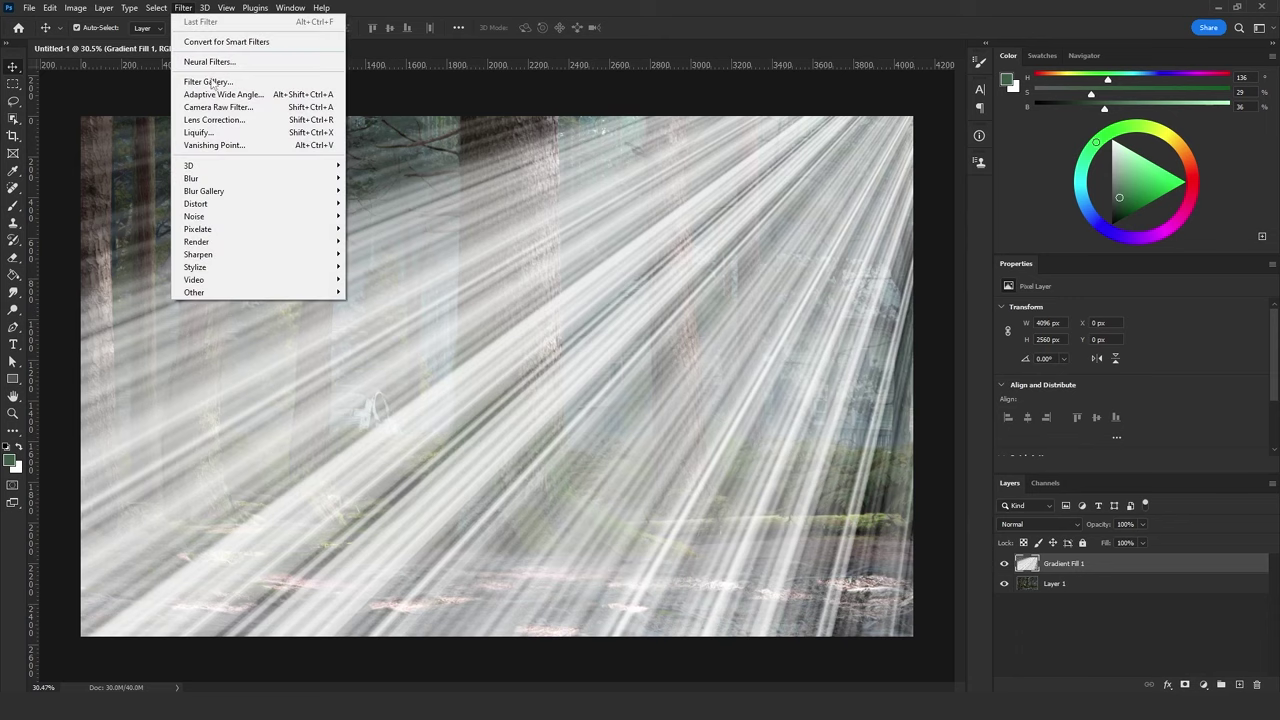
{"action": "mouse_move", "coordinate": [275, 172]}
{"action": "left_click", "coordinate": [375, 230]}
{"action": "left_click_drag", "start_coordinate": [762, 355], "coordinate": [779, 356]}
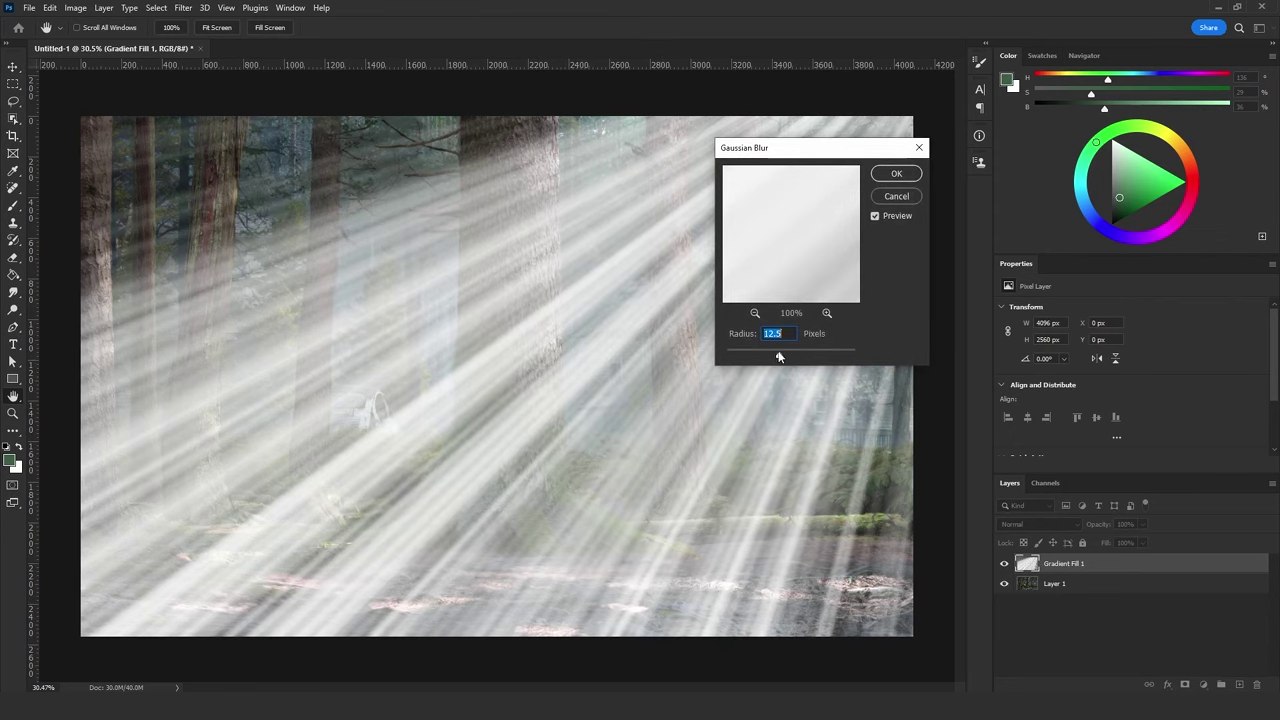
{"action": "left_click", "coordinate": [896, 174]}
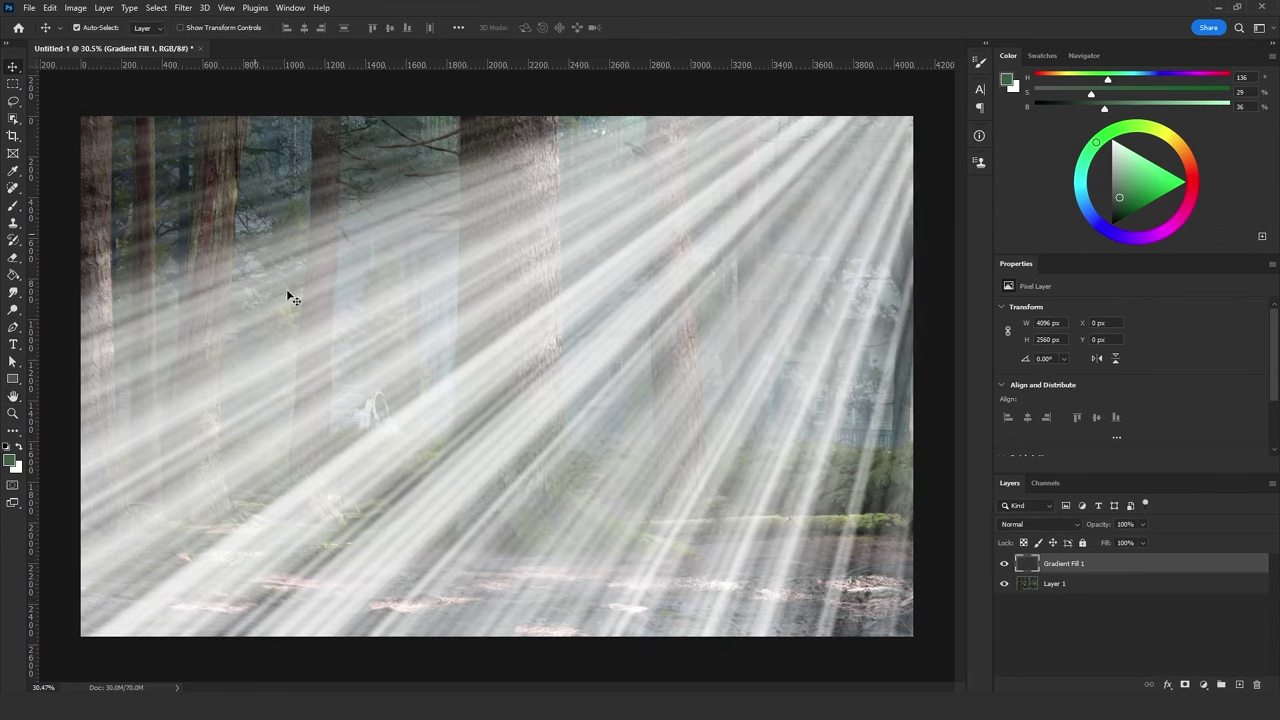
Add a layer mask built from the ray layer's transparency.
{"action": "left_click", "coordinate": [103, 8]}
{"action": "mouse_move", "coordinate": [160, 216]}
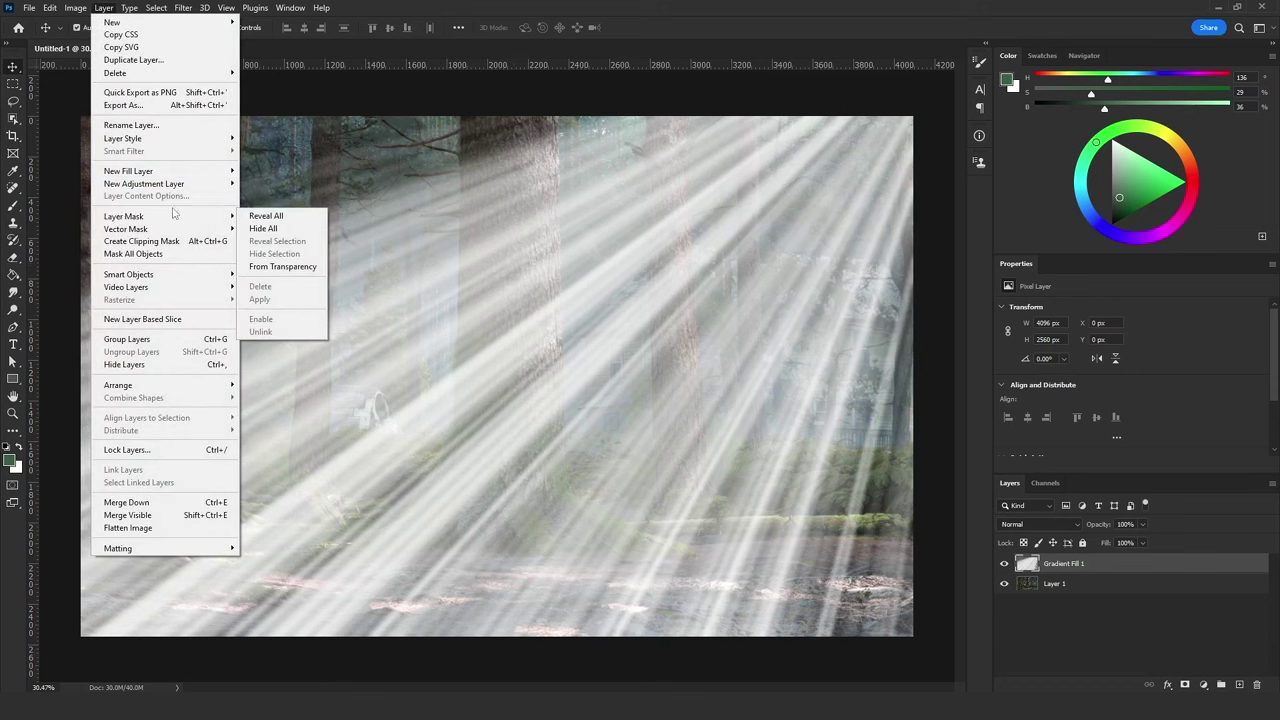
{"action": "left_click", "coordinate": [280, 267]}
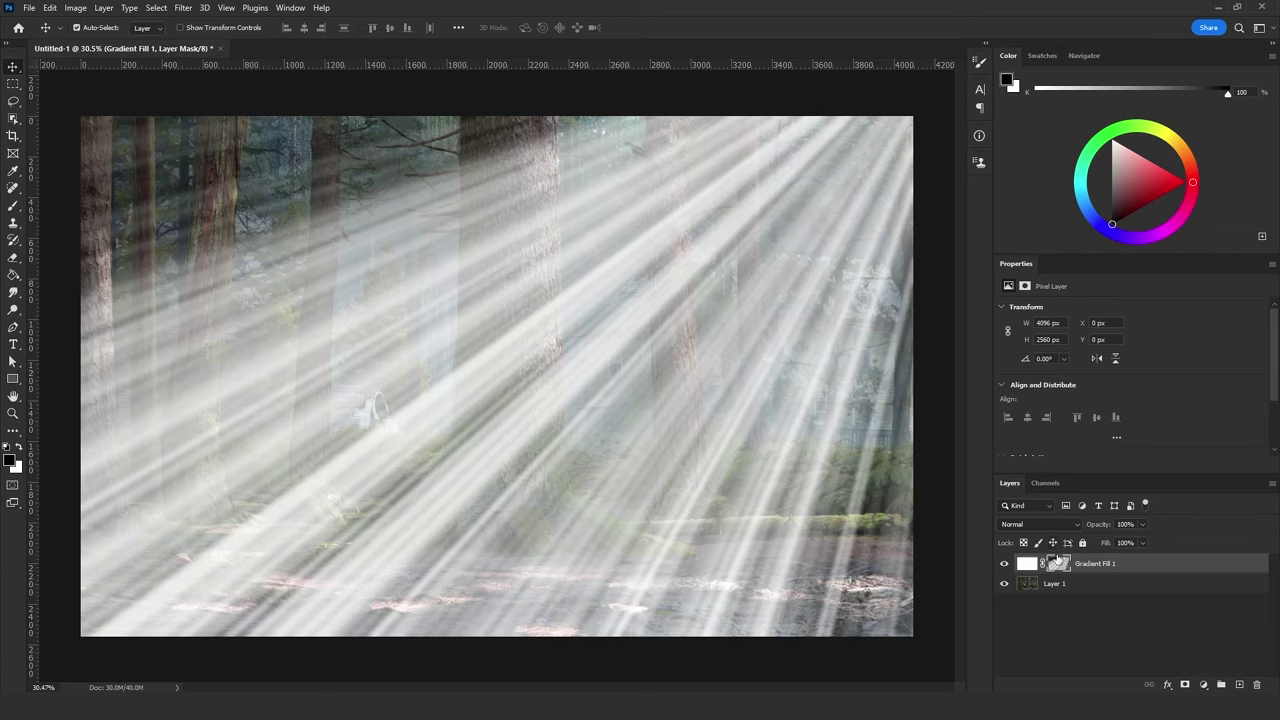
Darken the mask's midtones with Levels so the forest shows through the rays.
{"action": "left_click", "coordinate": [1058, 562]}
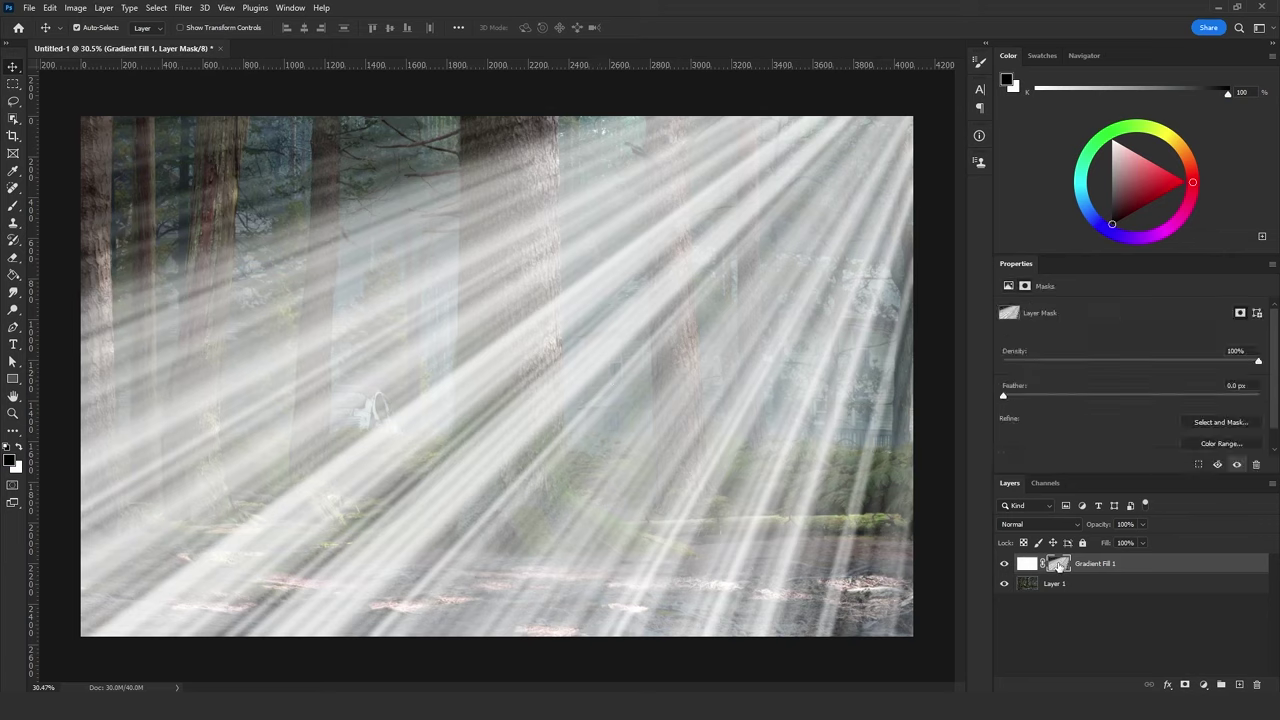
{"action": "key", "text": "ctrl"}
{"action": "key", "text": "ctrl+l"}
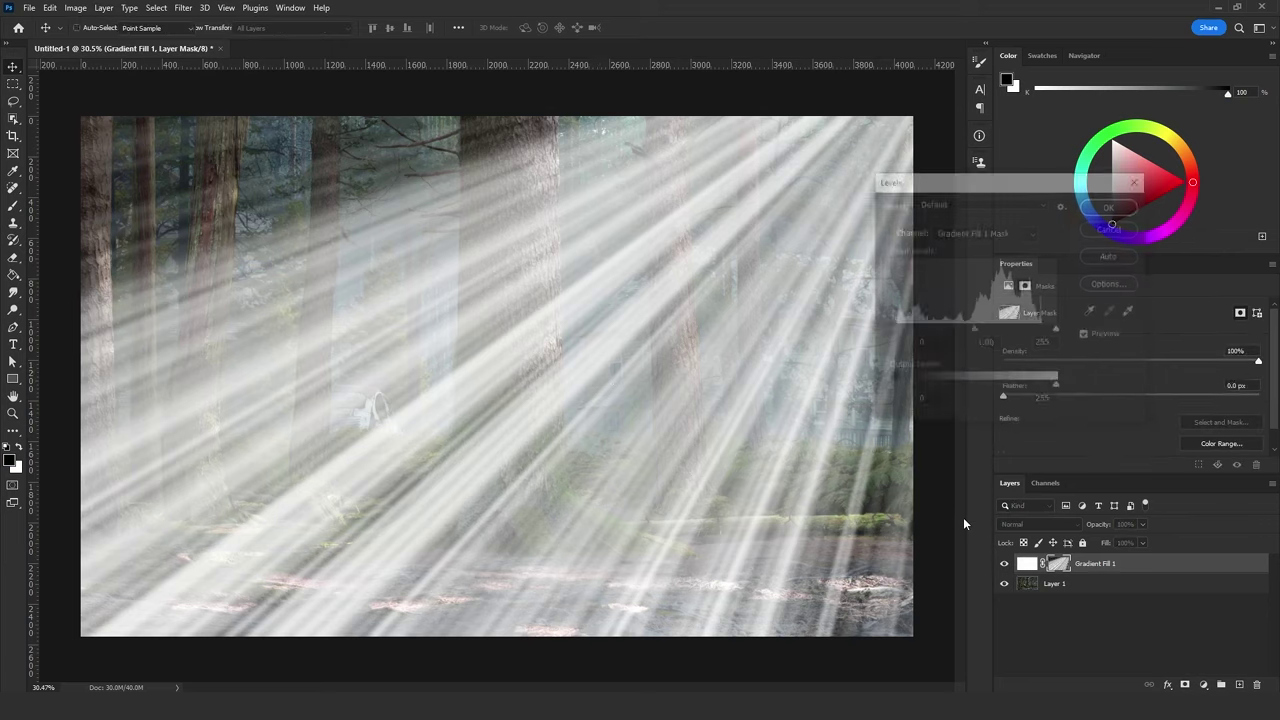
{"action": "left_click_drag", "start_coordinate": [977, 330], "coordinate": [1023, 330]}
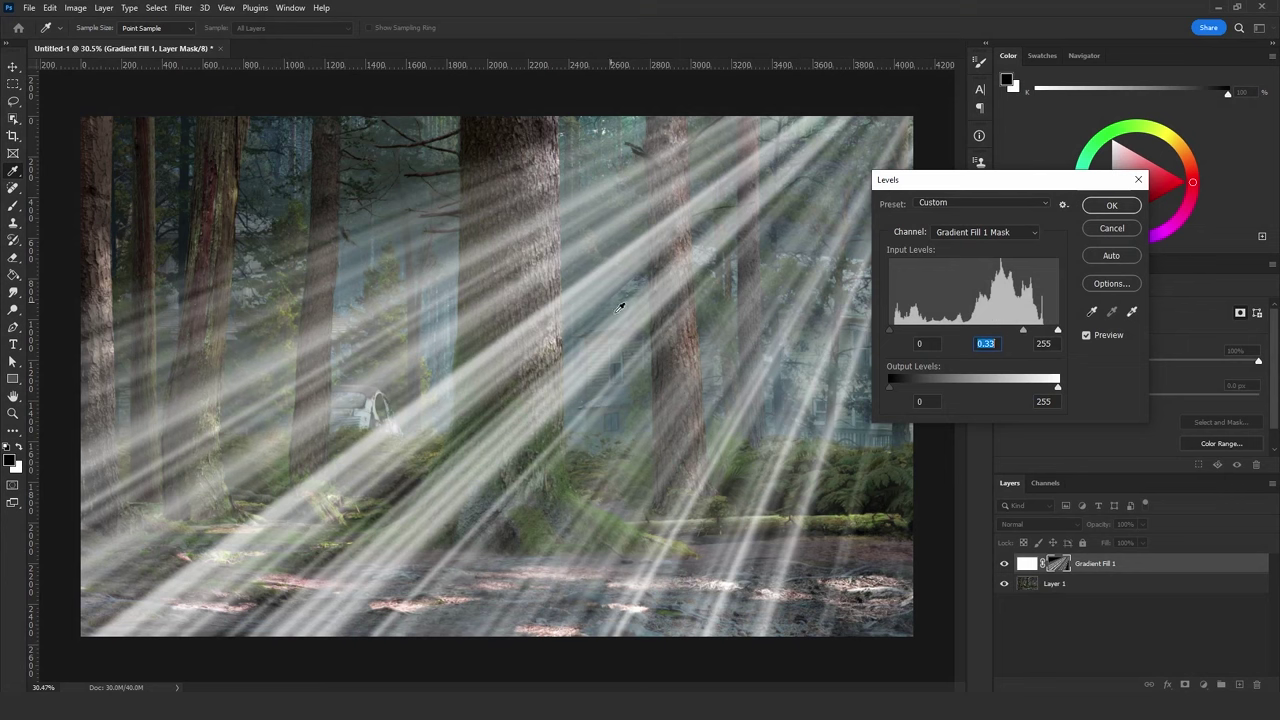
{"action": "left_click", "coordinate": [1111, 205]}
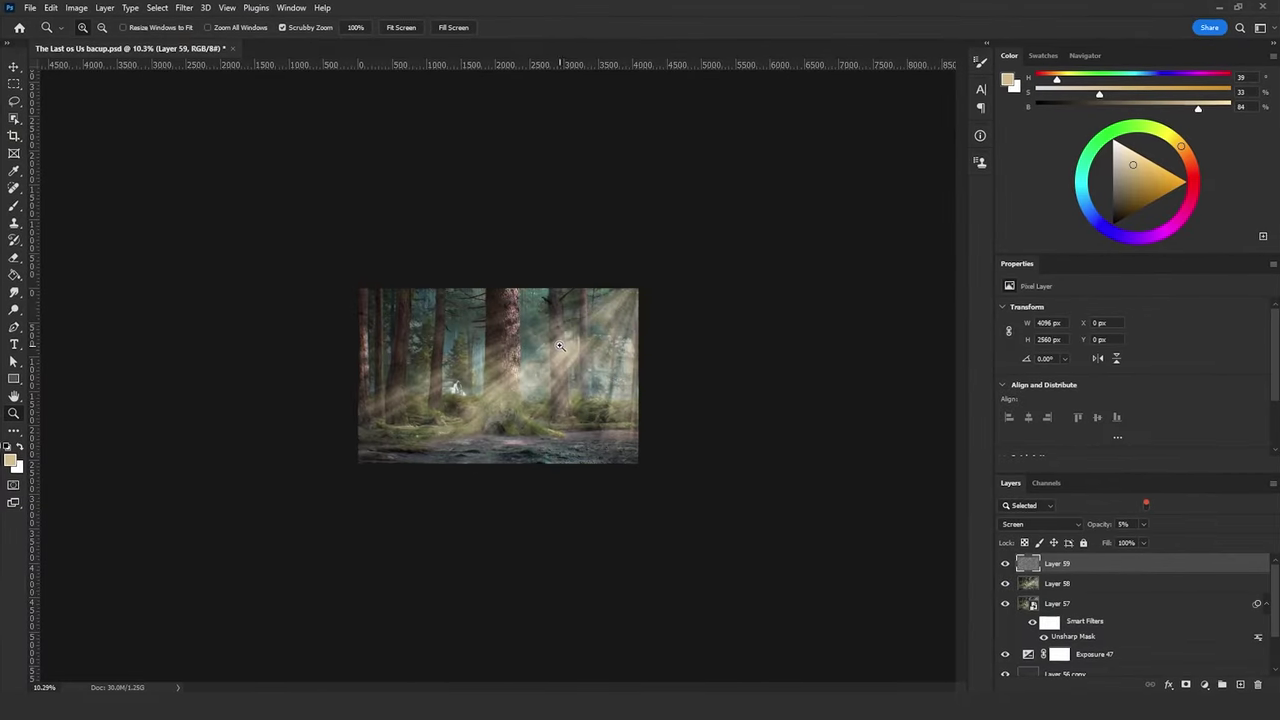
Zoom in on the forest image.
{"action": "left_click_drag", "start_coordinate": [558, 381], "coordinate": [607, 372]}
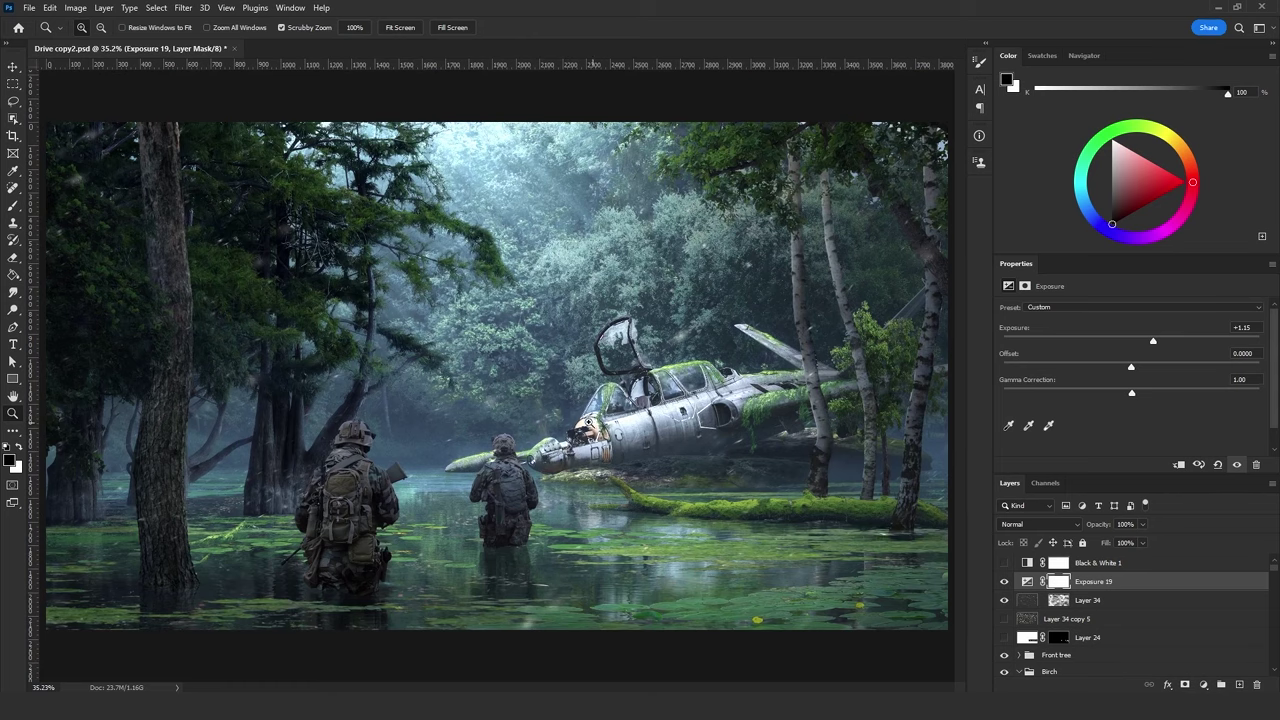
Select the jet layers from Curves 26 through Jet in the Layers panel.
{"action": "left_click_drag", "start_coordinate": [619, 563], "coordinate": [598, 538]}
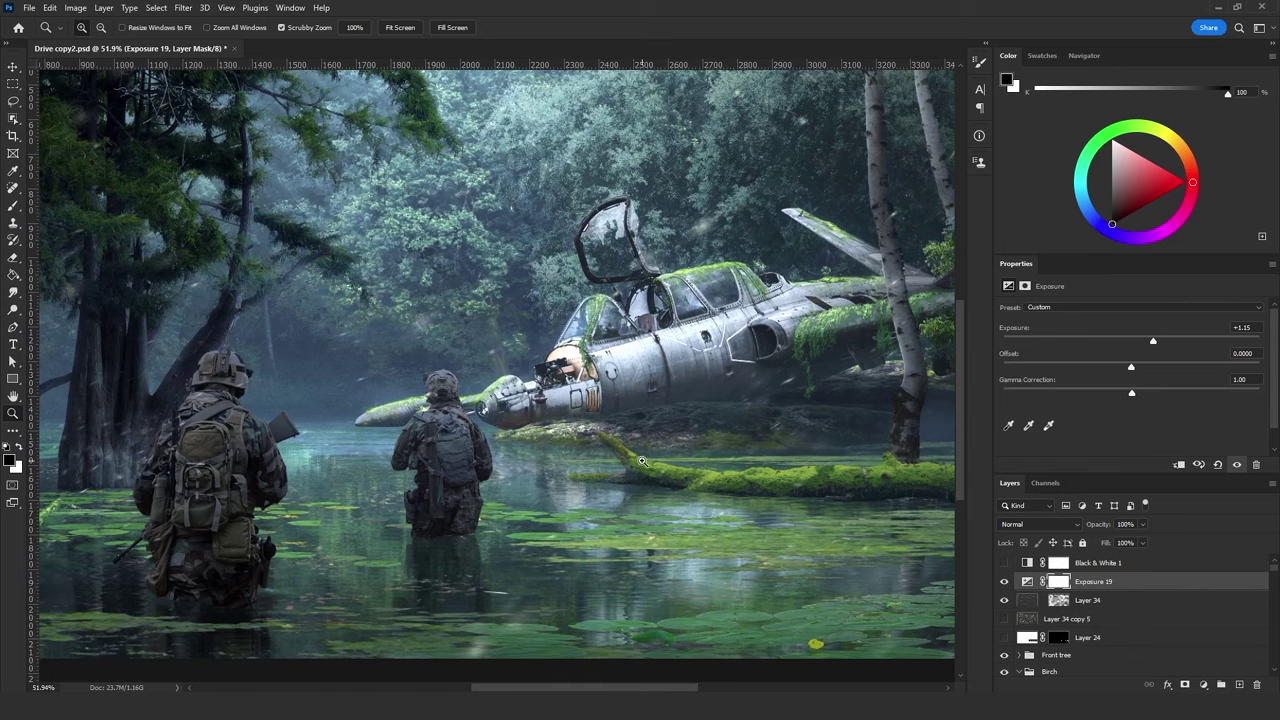
{"action": "left_click_drag", "start_coordinate": [653, 495], "coordinate": [622, 481]}
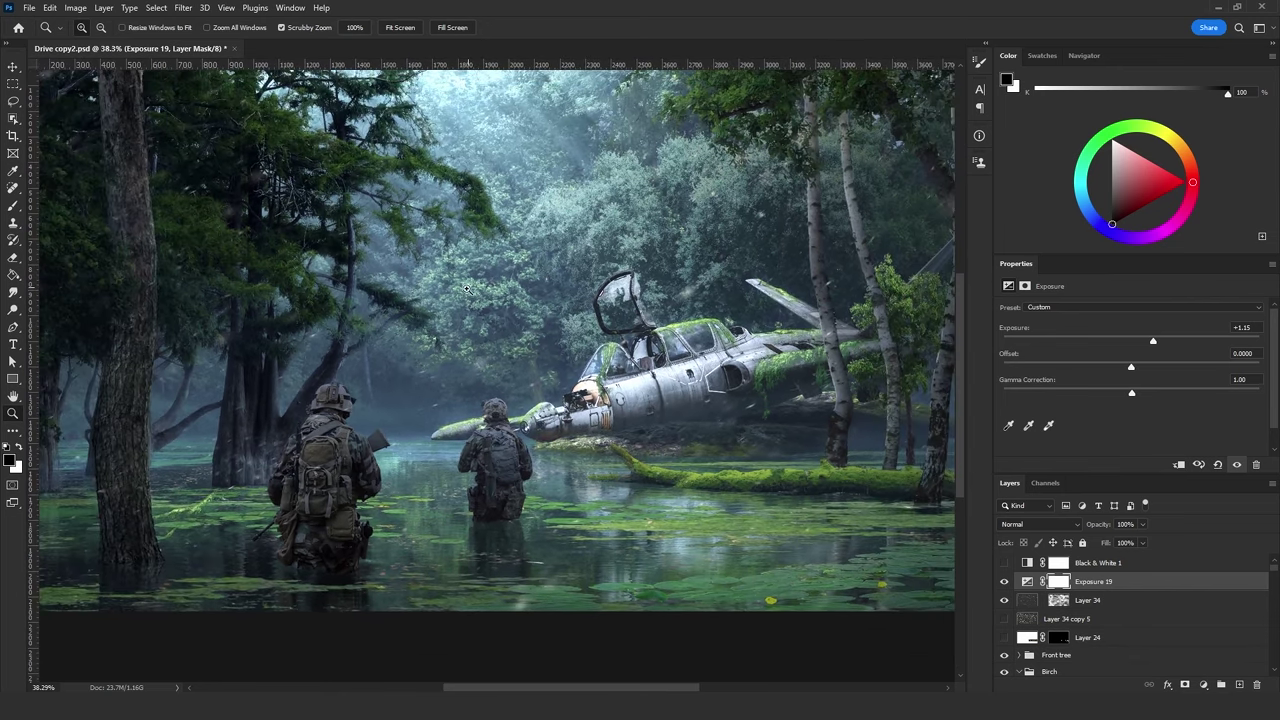
{"action": "left_click_drag", "start_coordinate": [467, 290], "coordinate": [455, 291]}
{"action": "left_click", "coordinate": [12, 67]}
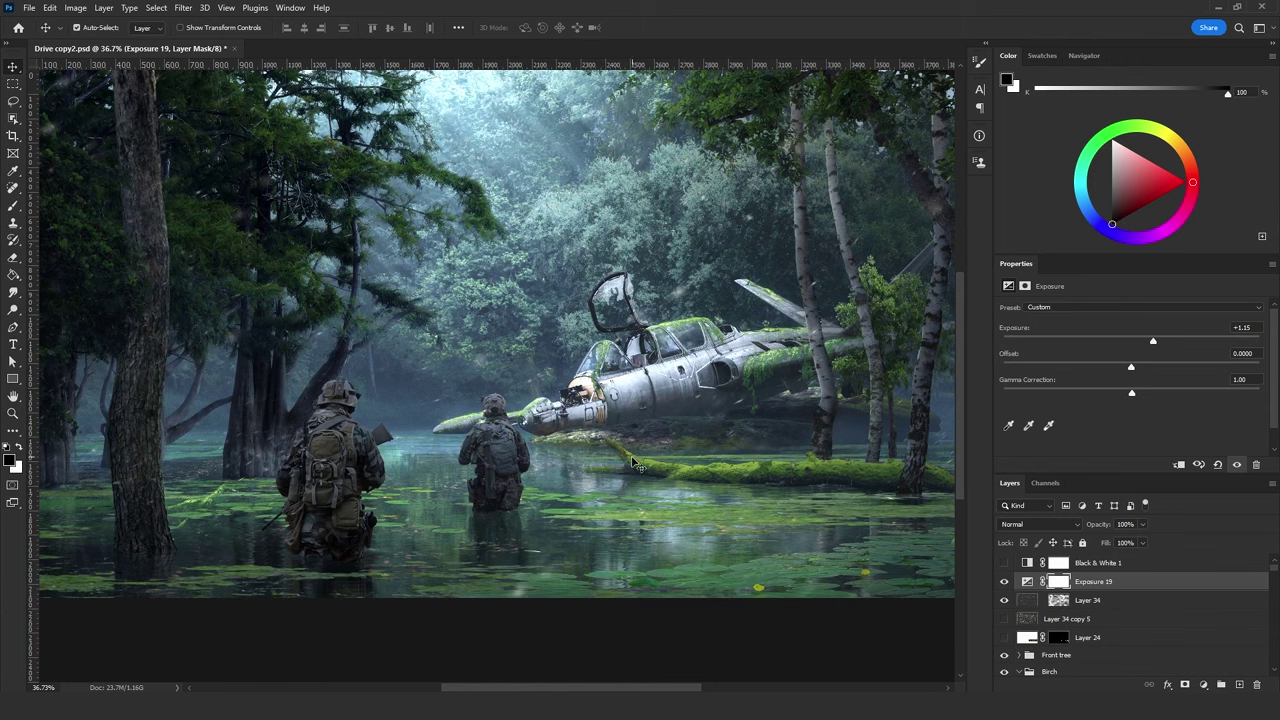
{"action": "left_click", "coordinate": [588, 490]}
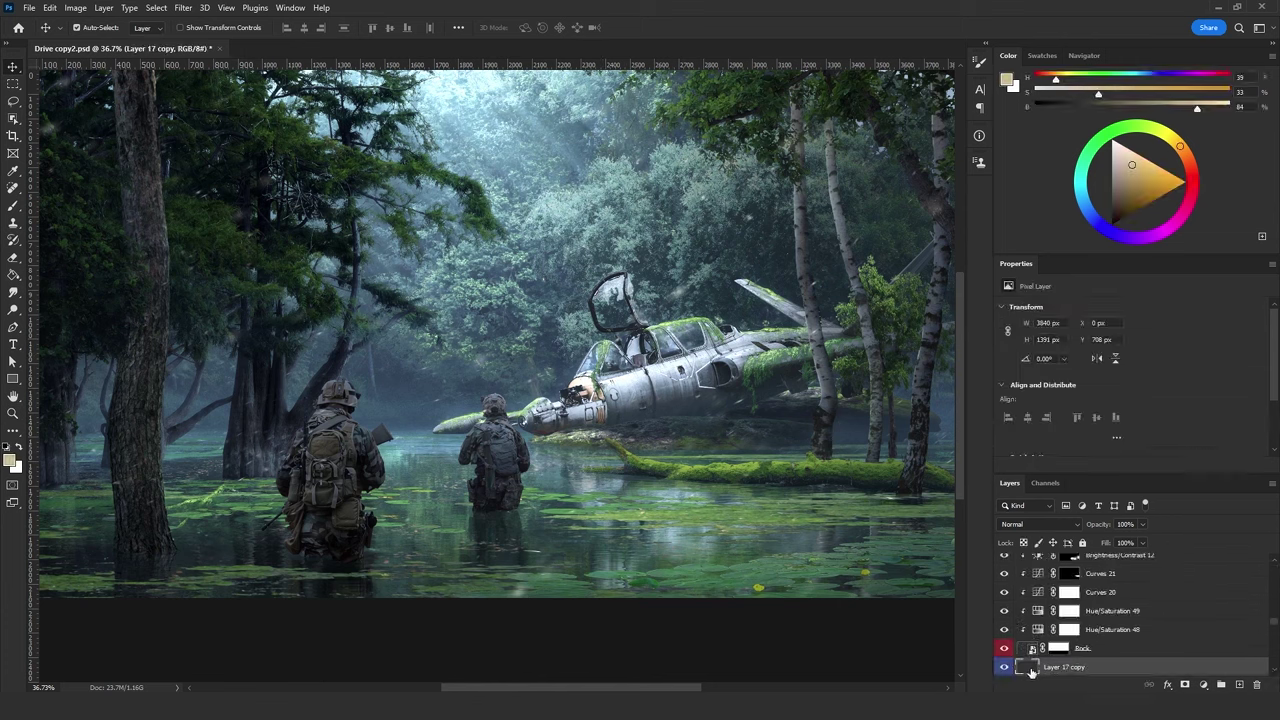
{"action": "left_click", "coordinate": [590, 482]}
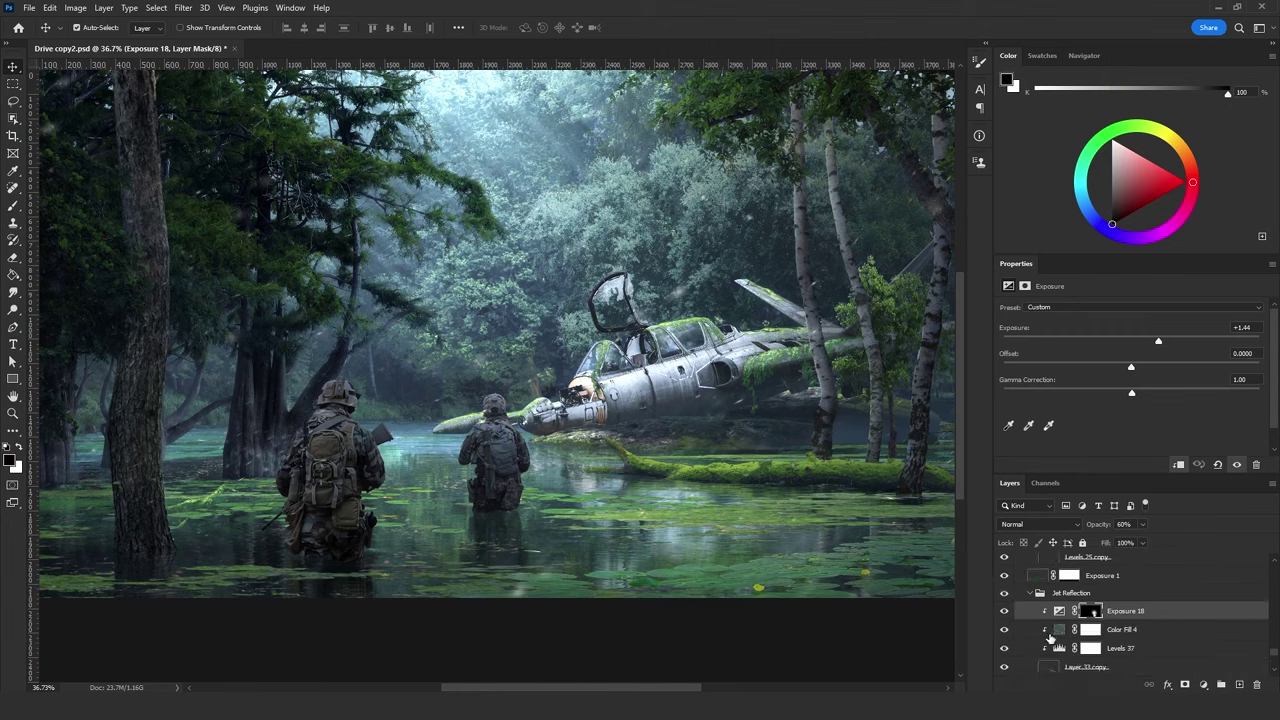
{"action": "scroll", "coordinate": [1006, 594], "scroll_direction": "down", "scroll_amount": 1}
{"action": "left_click", "coordinate": [1116, 640]}
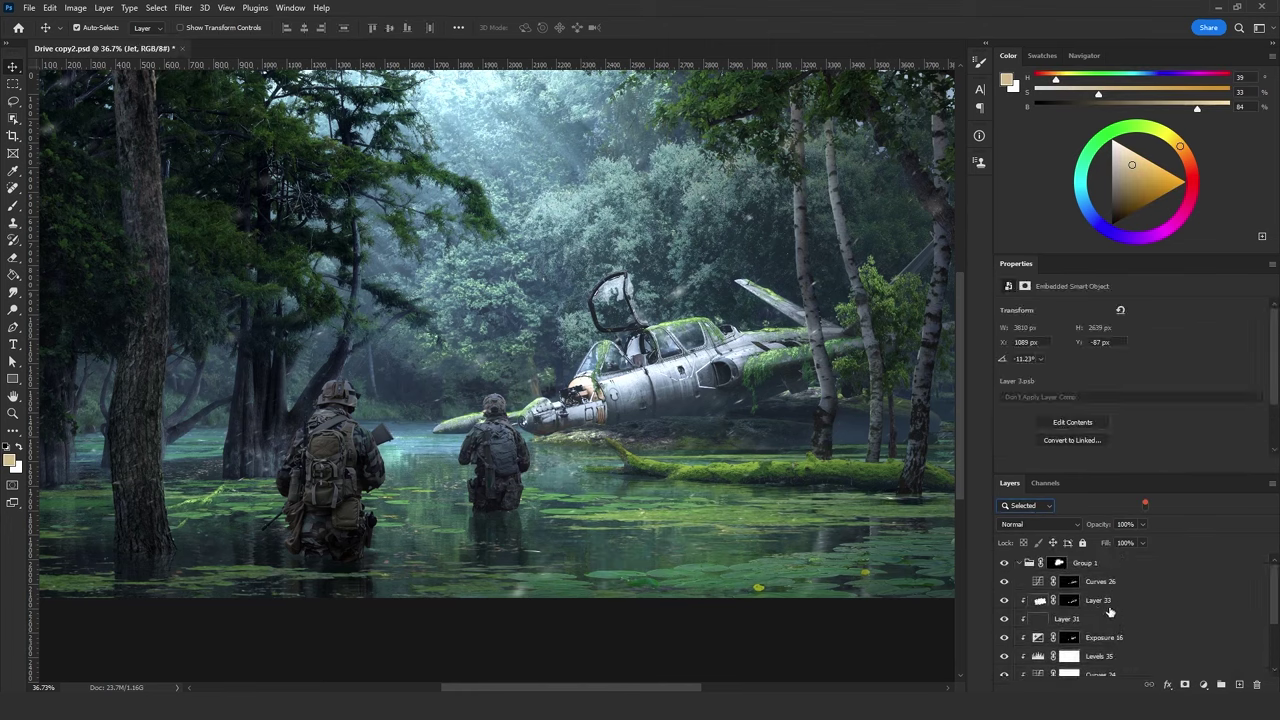
{"action": "scroll", "coordinate": [1108, 608], "scroll_direction": "down", "scroll_amount": 3}
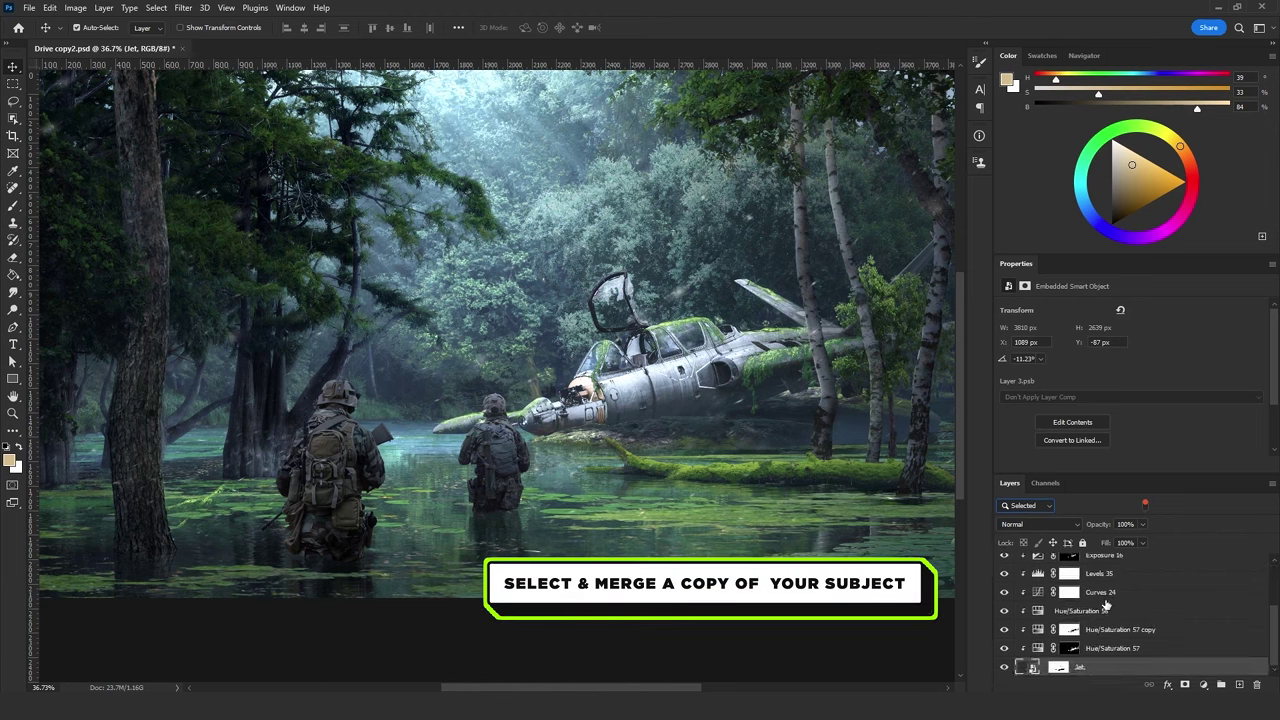
{"action": "scroll", "coordinate": [1107, 604], "scroll_direction": "up", "scroll_amount": 3}
{"action": "left_click", "coordinate": [1108, 587], "text": "shift"}
Duplicate the jet layers, merge the copies, and move the result below Jet.
{"action": "scroll", "coordinate": [1106, 630], "scroll_direction": "down", "scroll_amount": 3}
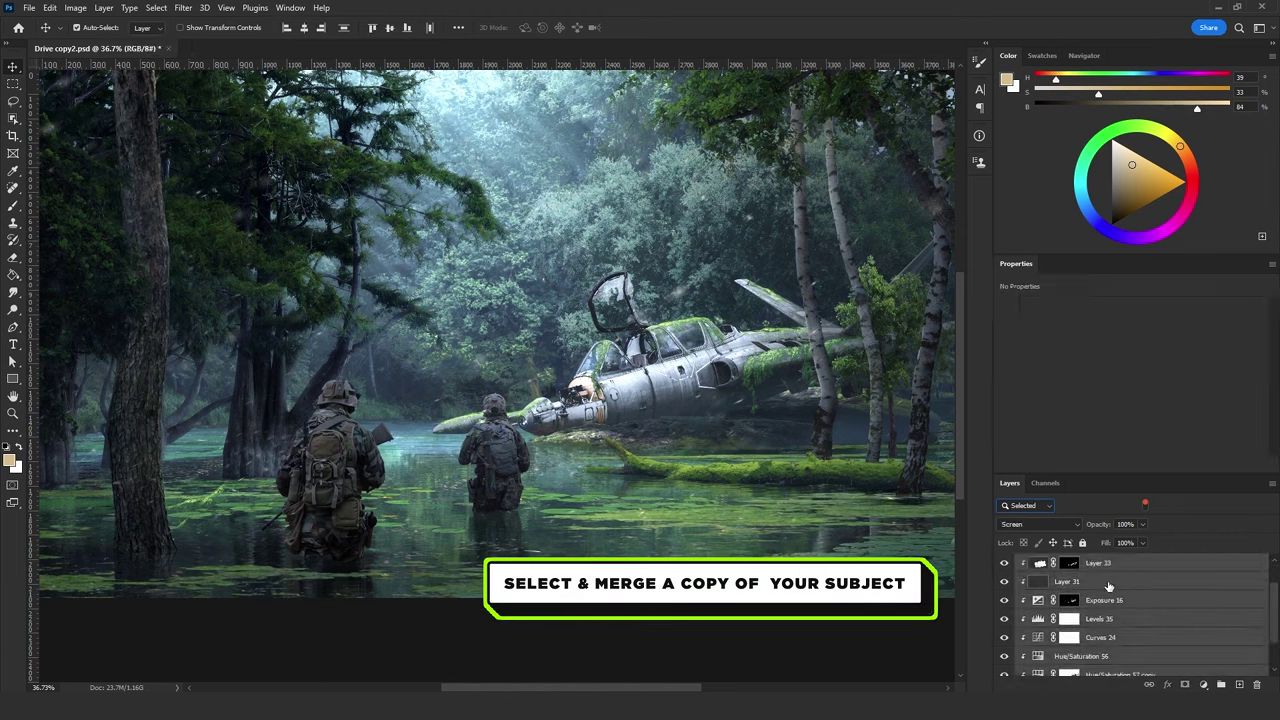
{"action": "key", "text": "ctrl+j"}
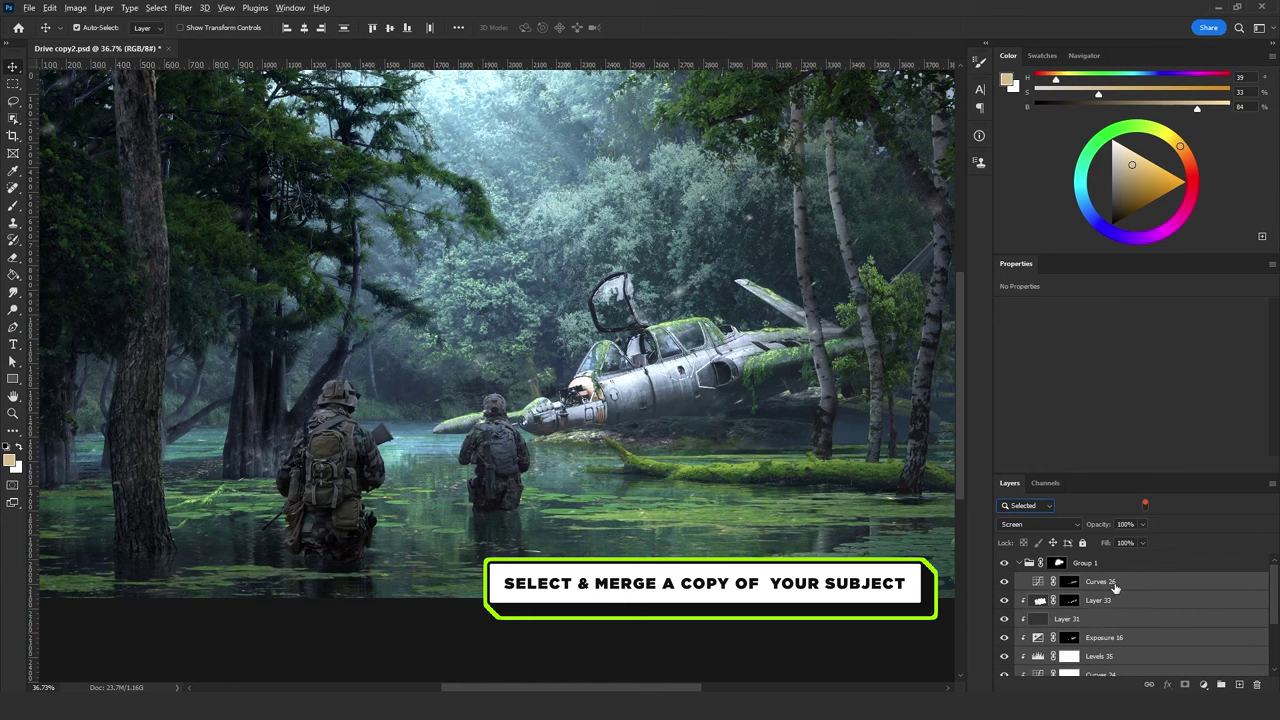
{"action": "scroll", "coordinate": [1115, 590], "scroll_direction": "up", "scroll_amount": 3}
{"action": "key", "text": "ctrl+e"}
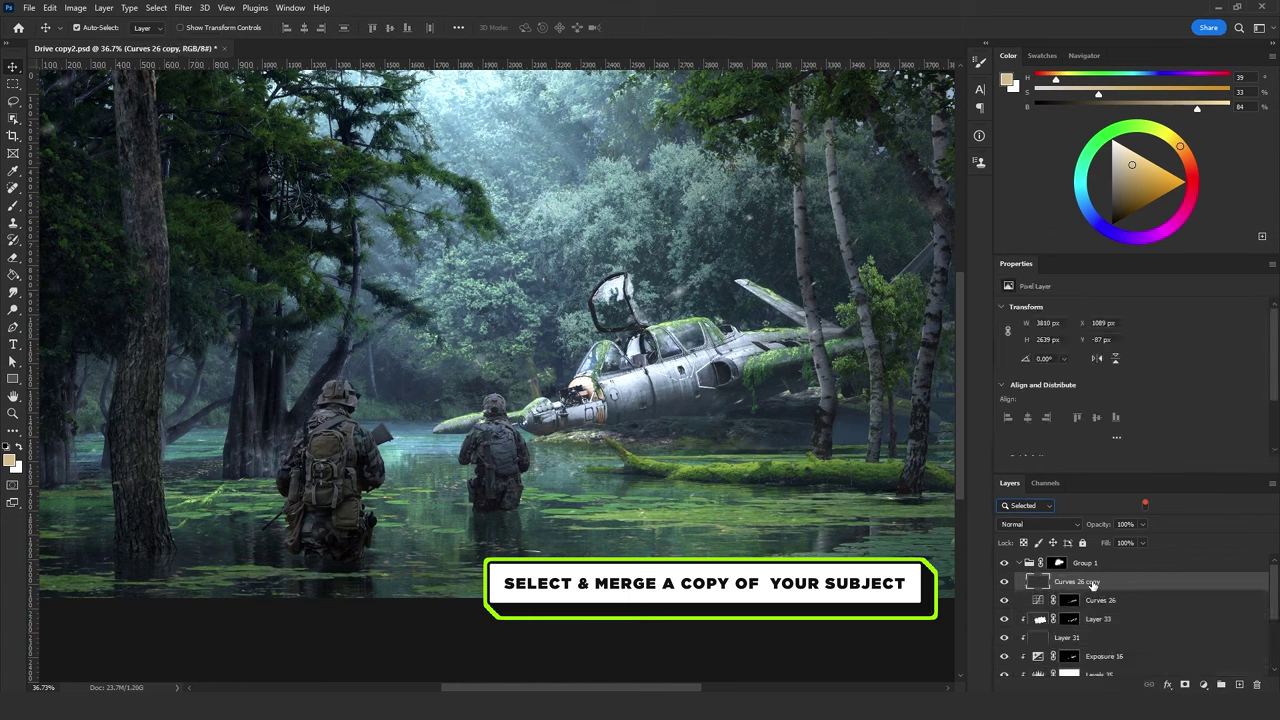
{"action": "scroll", "coordinate": [1093, 583], "scroll_direction": "down", "scroll_amount": 1}
{"action": "left_click_drag", "start_coordinate": [1105, 566], "coordinate": [1078, 674]}
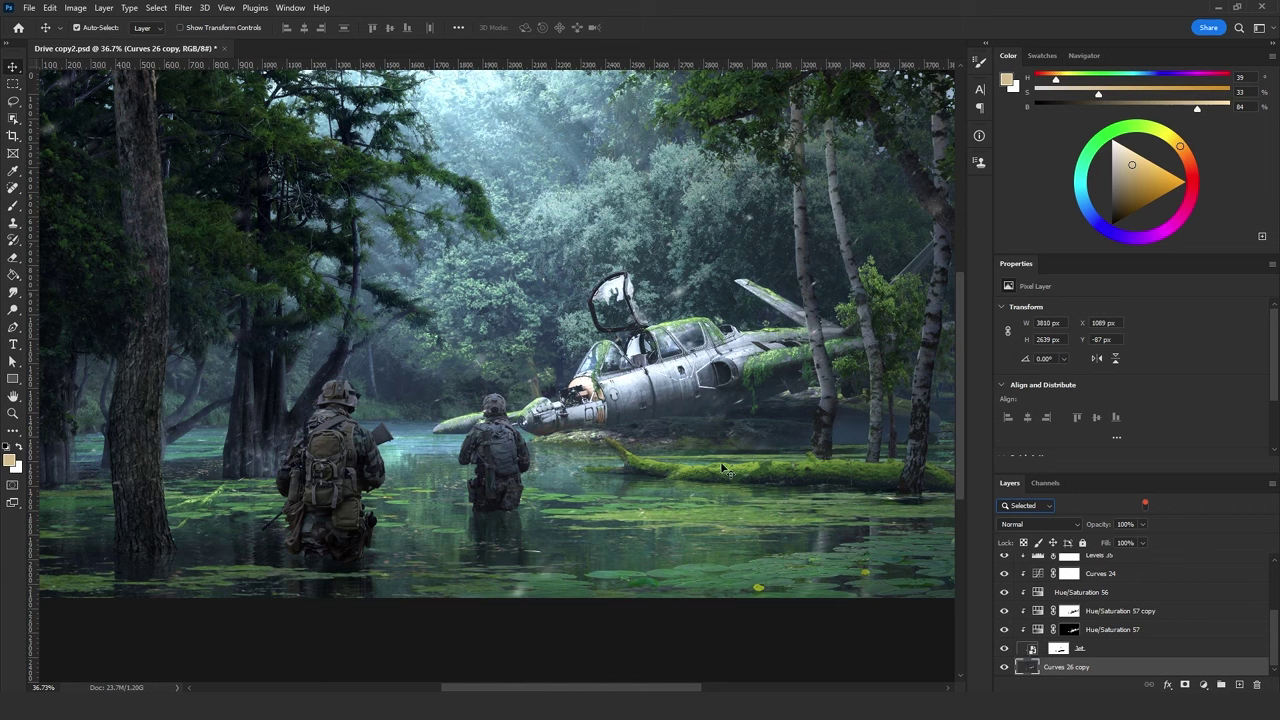
Flip the merged jet copy vertically and lower it into the water as a reflection.
{"action": "key", "text": "ctrl+t"}
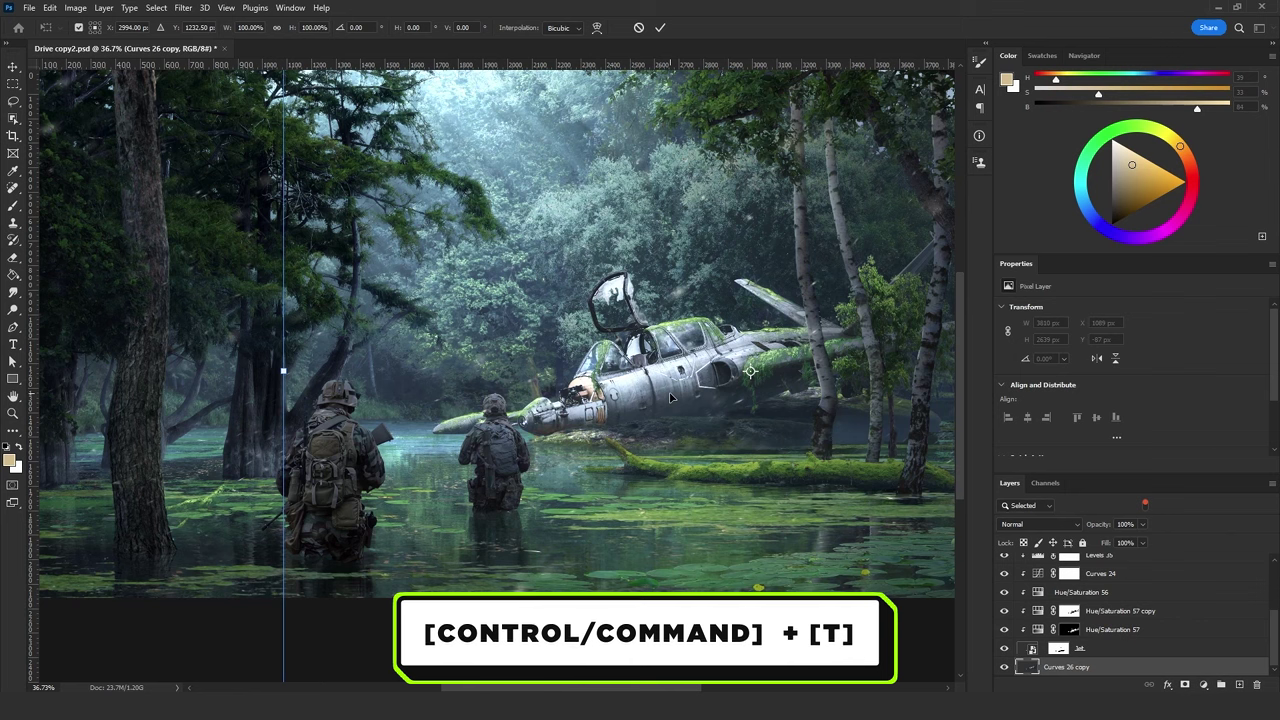
{"action": "right_click", "coordinate": [671, 397]}
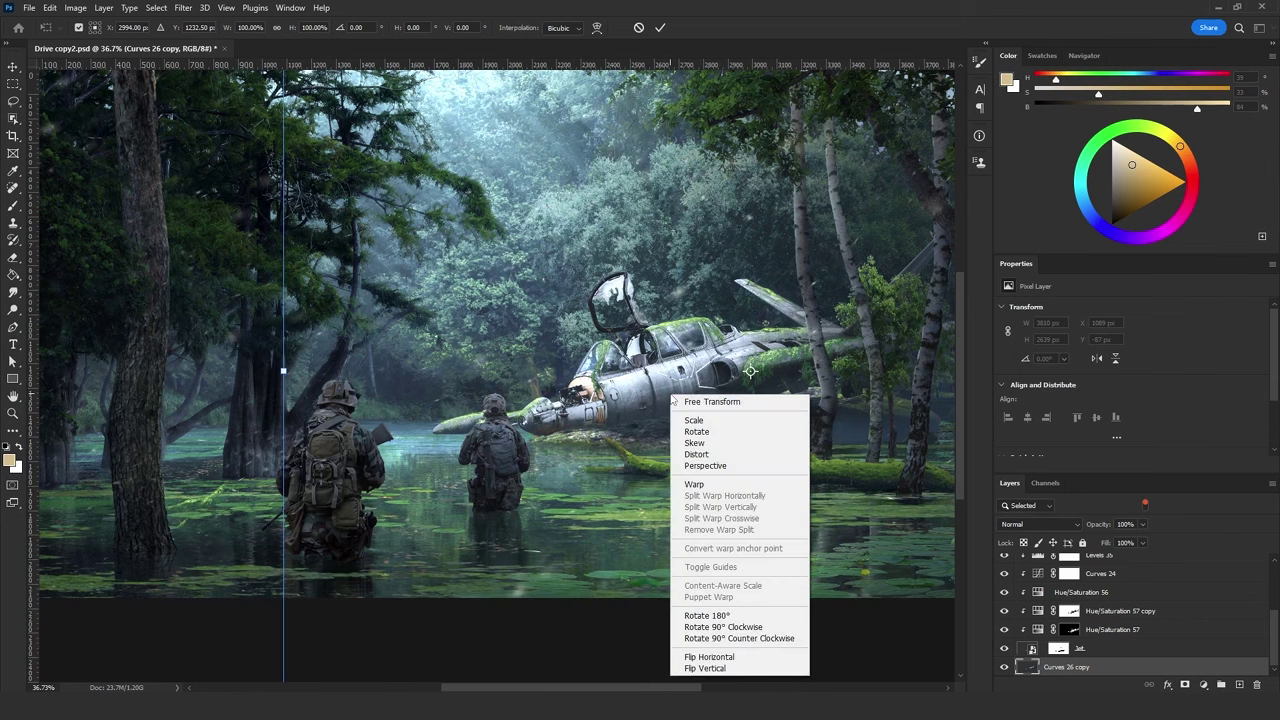
{"action": "left_click", "coordinate": [713, 668]}
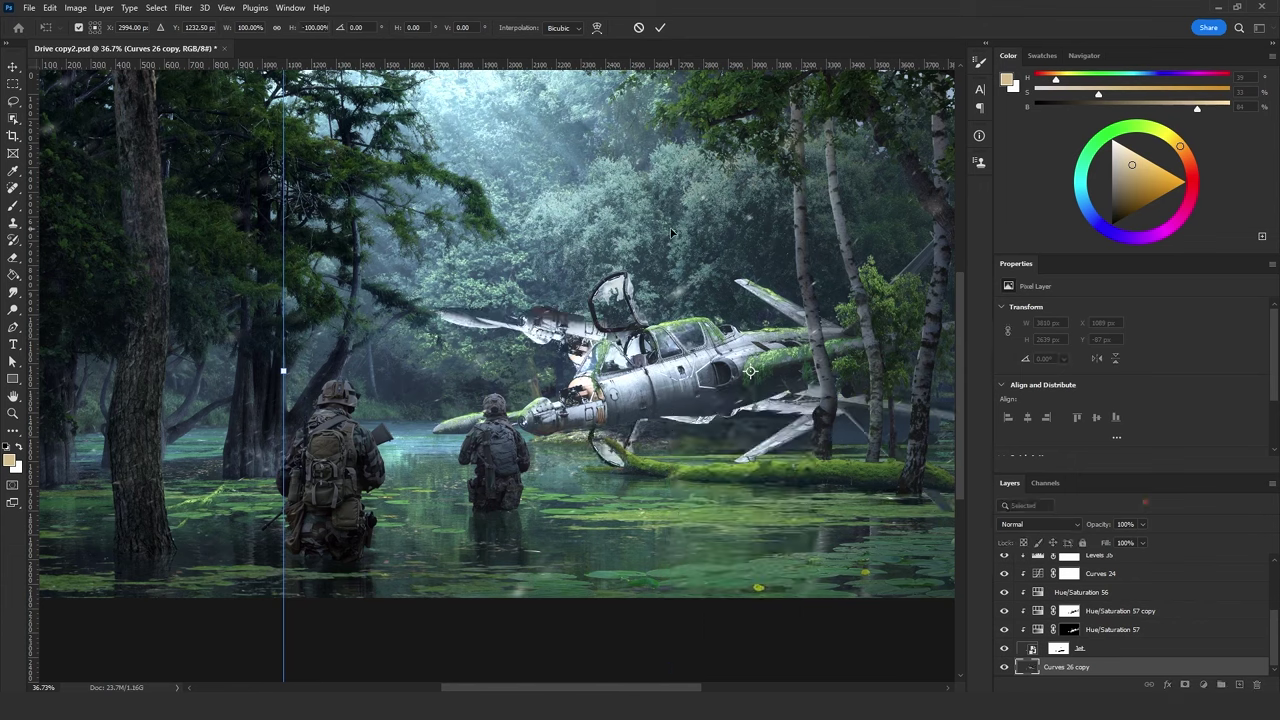
{"action": "left_click_drag", "start_coordinate": [671, 232], "coordinate": [673, 355]}
{"action": "key", "text": "Return"}
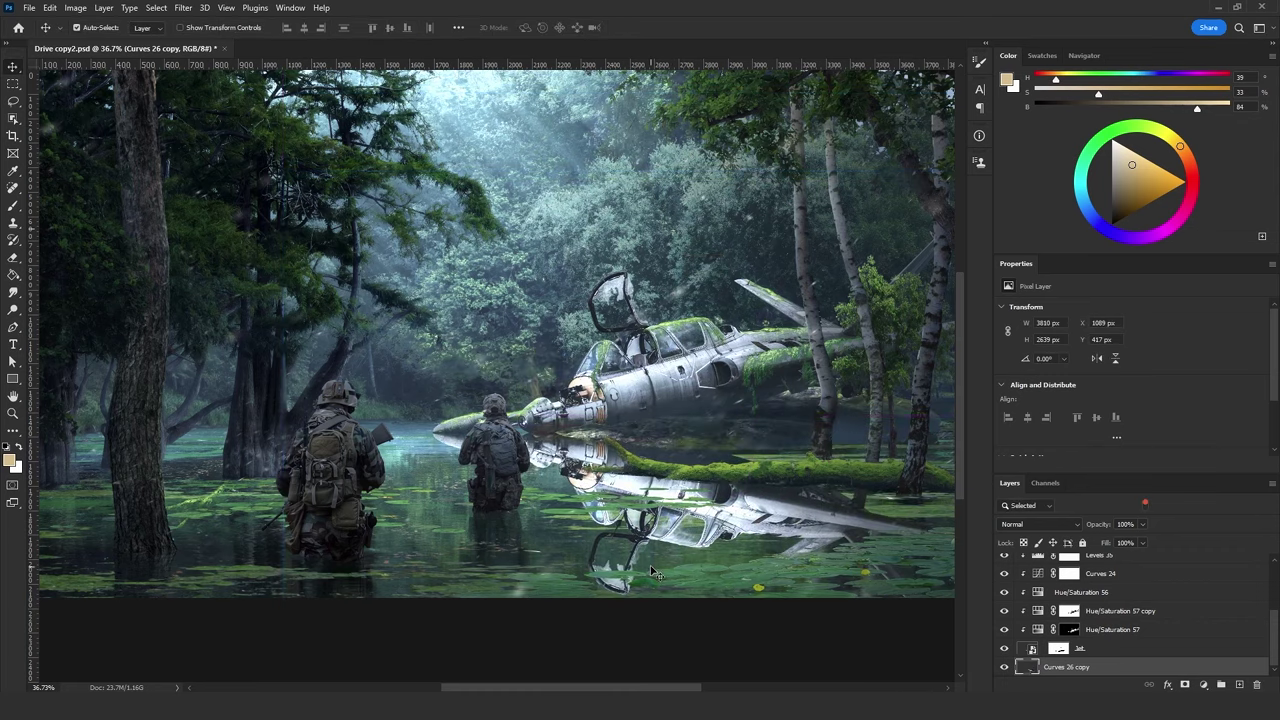
{"action": "key", "text": "ctrl+0"}
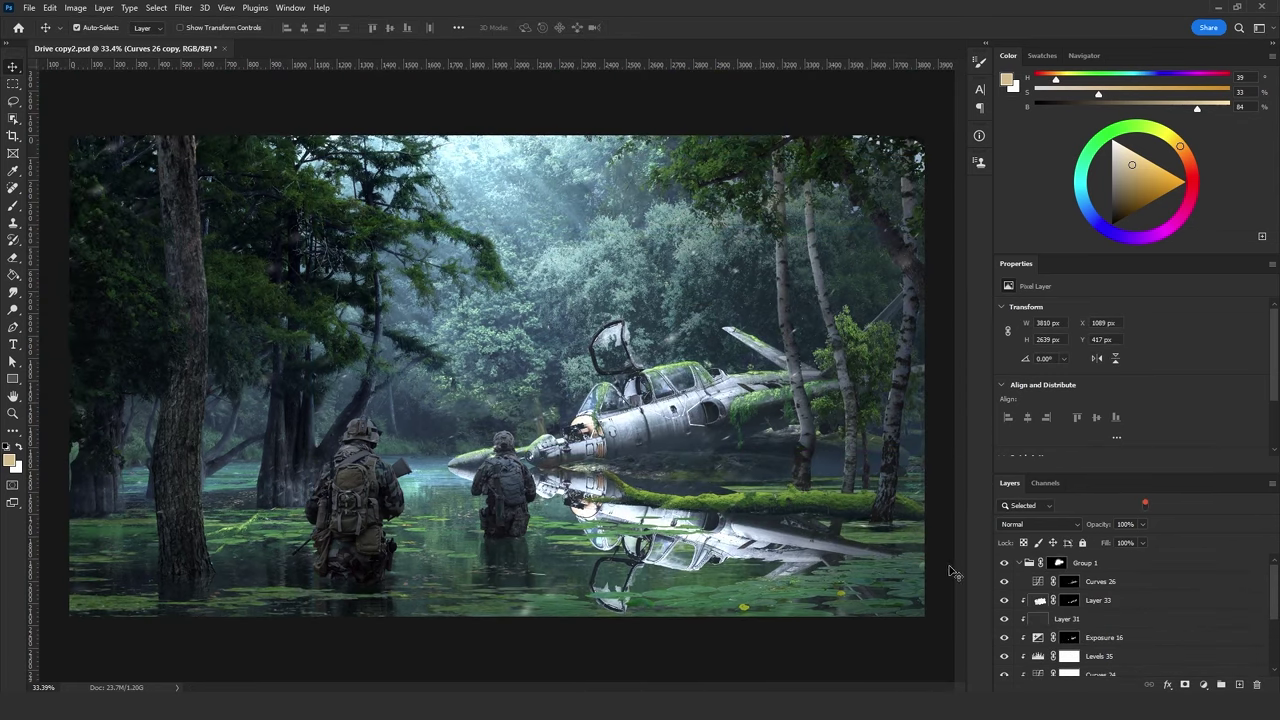
Add a new empty layer above Group 1.
{"action": "left_click", "coordinate": [1127, 568]}
{"action": "left_click", "coordinate": [1239, 684]}
{"action": "left_click_drag", "start_coordinate": [1113, 565], "coordinate": [1104, 566]}
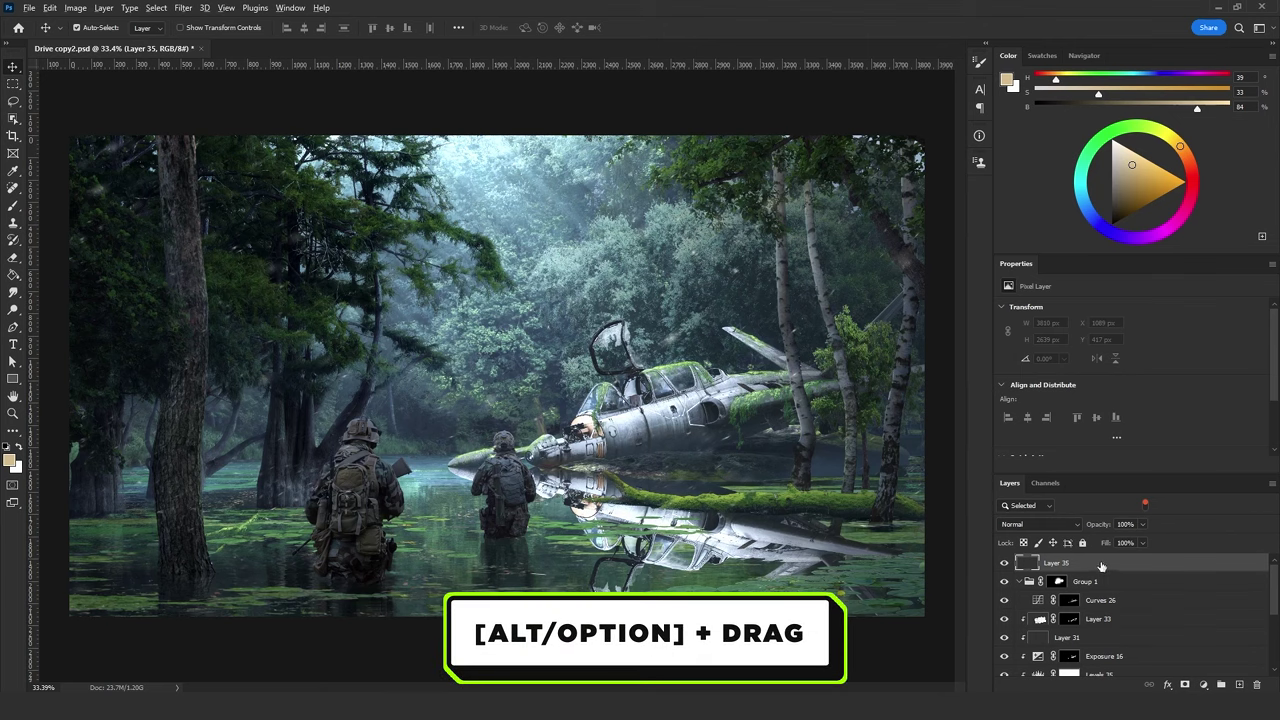
Duplicate Layer 35 into a new document named Water displacement.
{"action": "left_click_drag", "start_coordinate": [1096, 567], "coordinate": [1225, 681]}
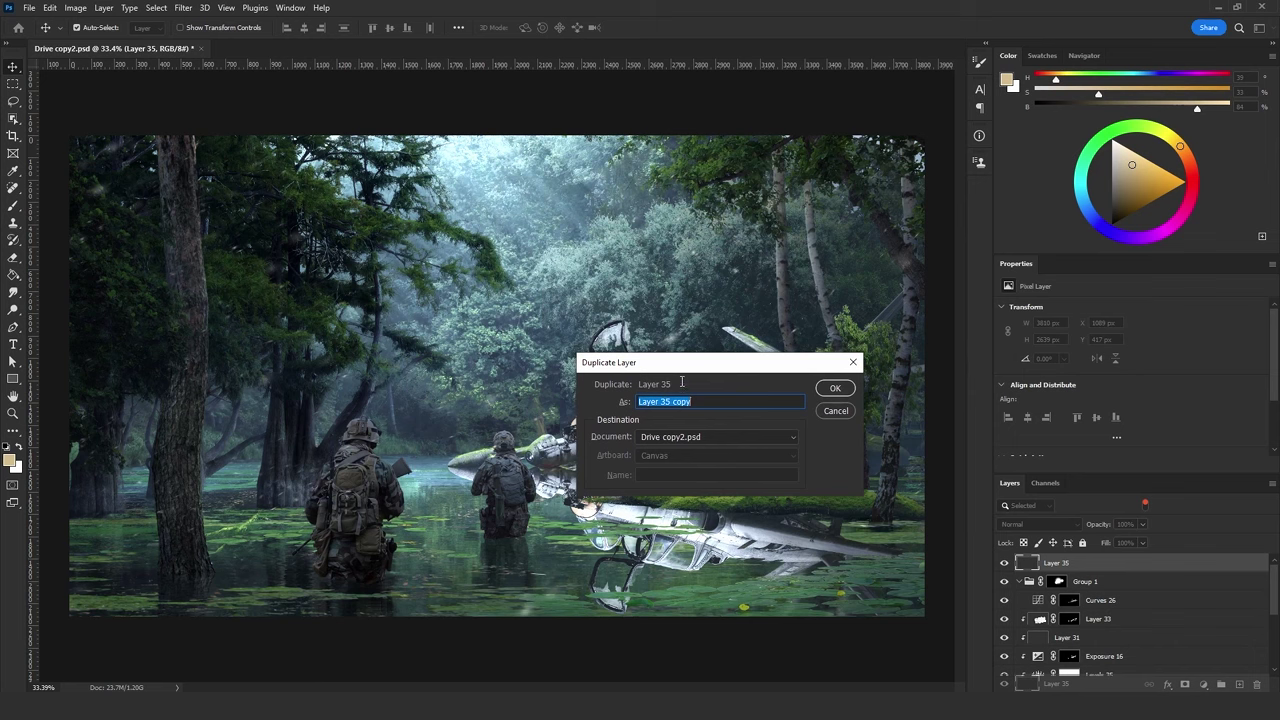
{"action": "left_click_drag", "start_coordinate": [682, 381], "coordinate": [743, 276]}
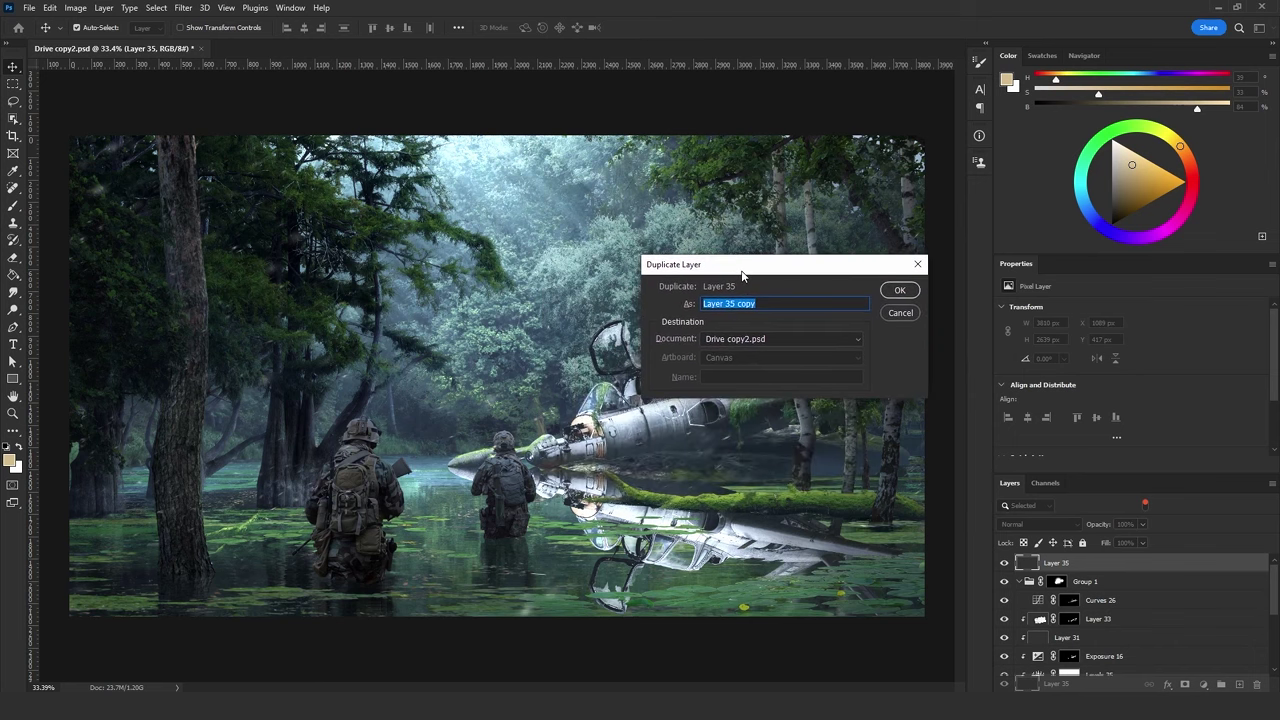
{"action": "left_click", "coordinate": [740, 340]}
{"action": "left_click", "coordinate": [728, 364]}
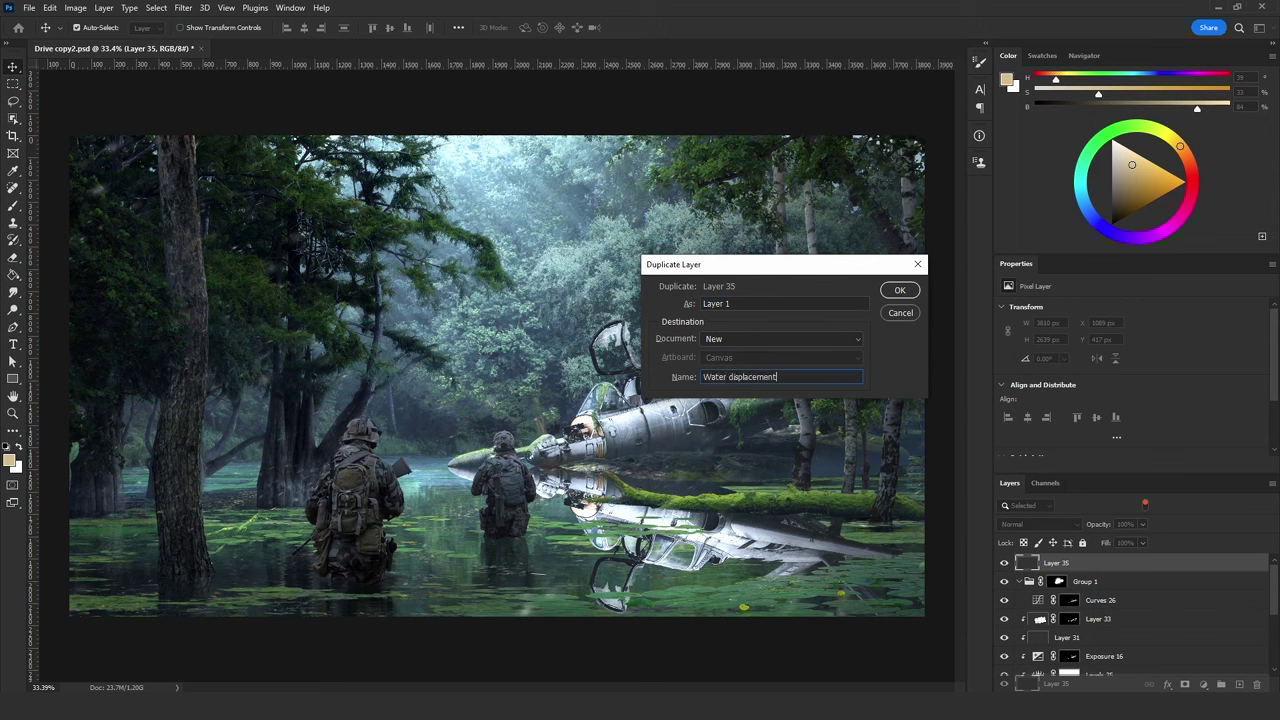
{"action": "left_click", "coordinate": [900, 290]}
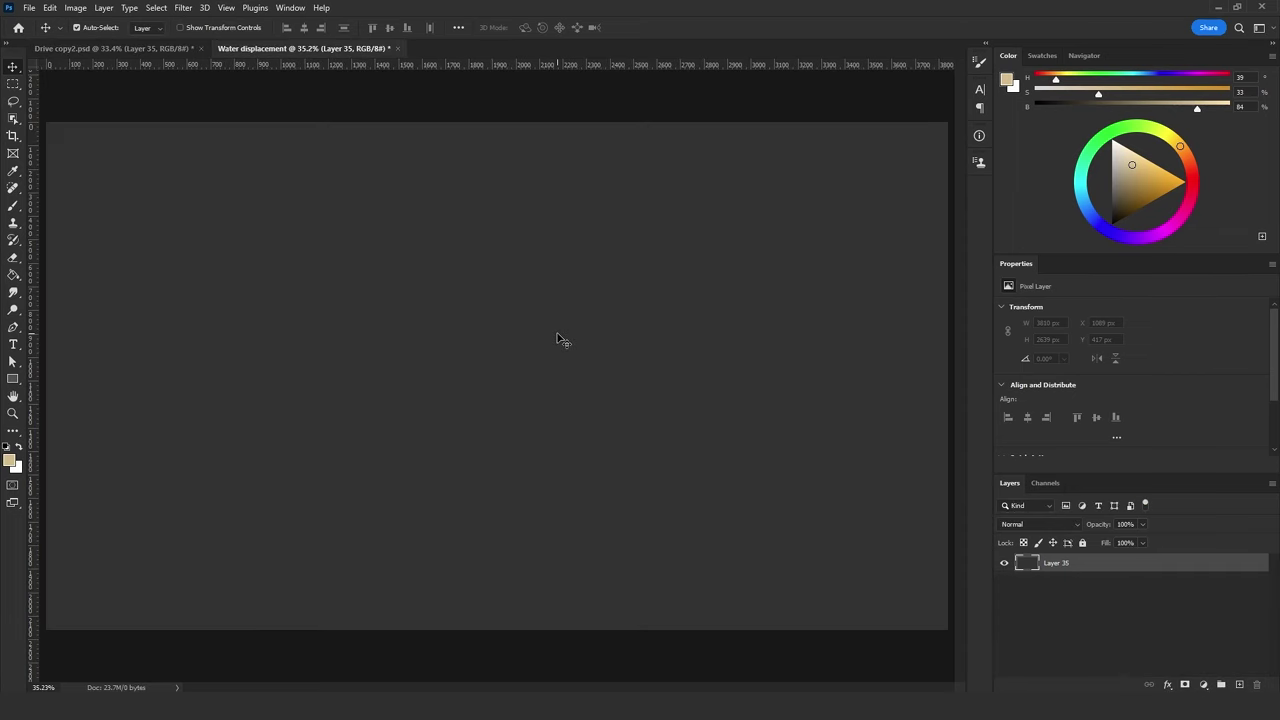
{"action": "scroll", "coordinate": [411, 386], "scroll_direction": "down", "scroll_amount": 2}
{"action": "scroll", "coordinate": [545, 238], "scroll_direction": "up", "scroll_amount": 1}
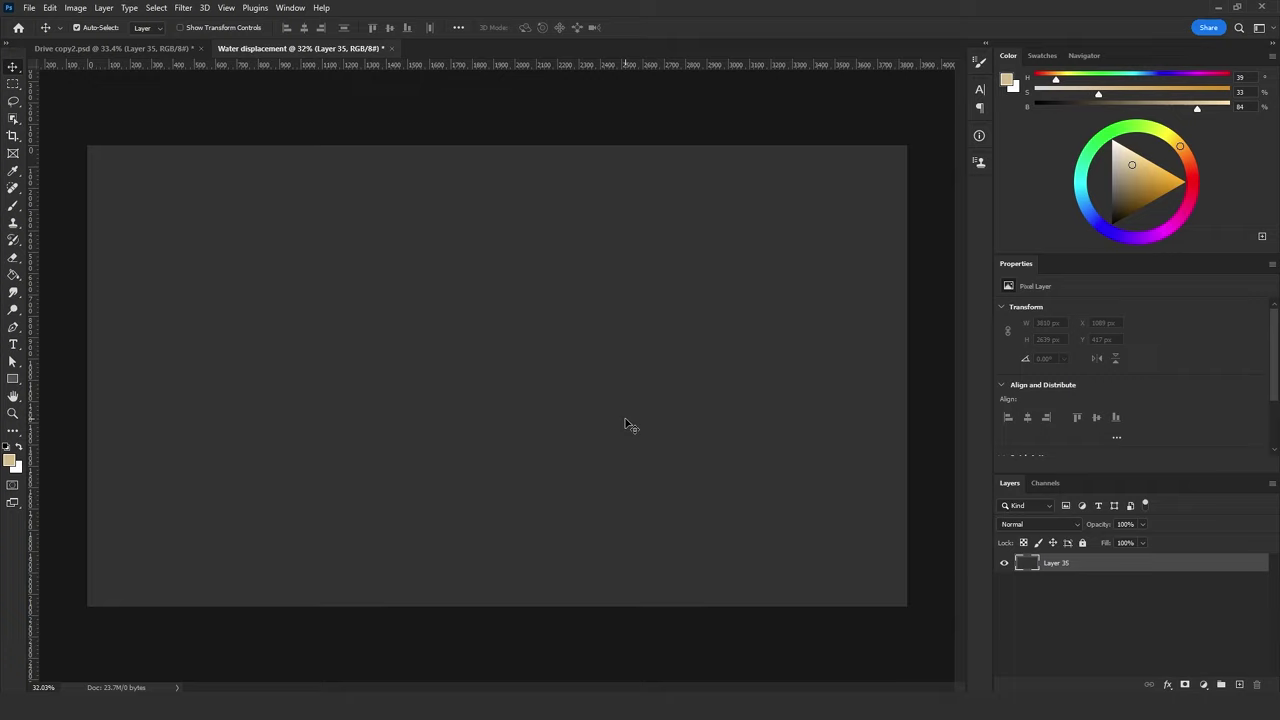
Fill Layer 35 with 50% Gray.
{"action": "key", "text": "shift+F5"}
{"action": "left_click", "coordinate": [905, 263]}
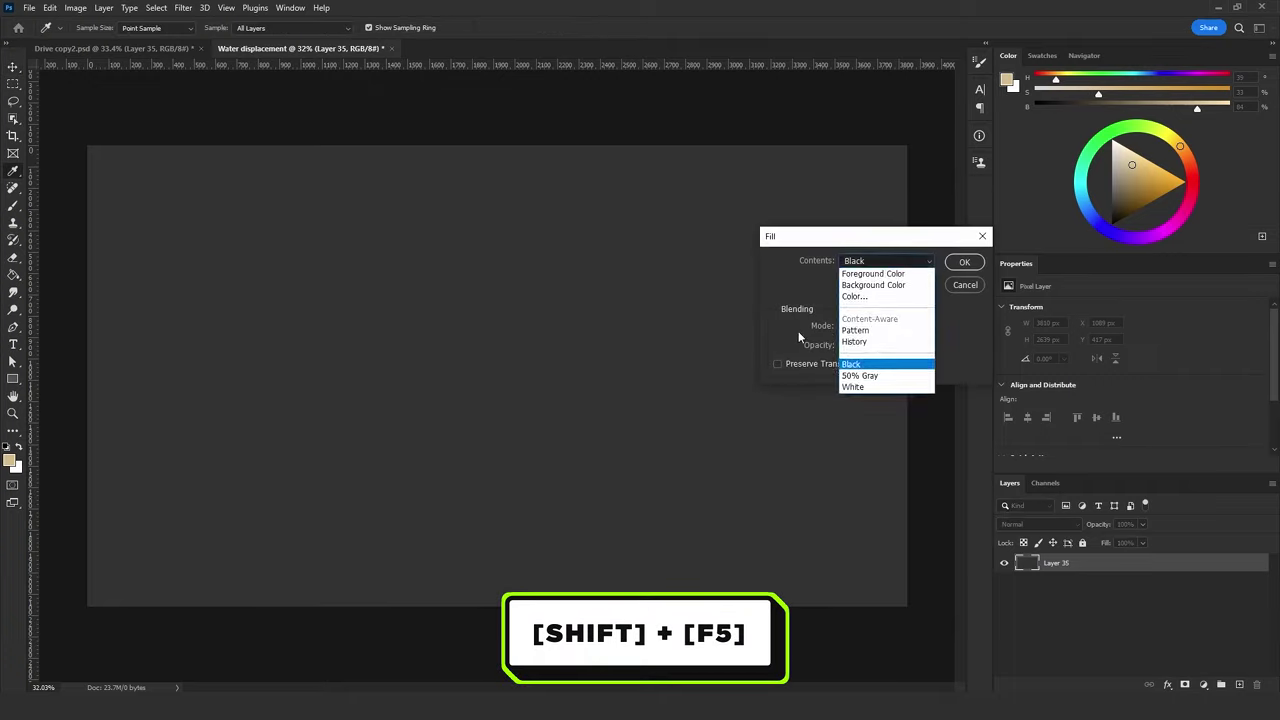
{"action": "left_click", "coordinate": [860, 375]}
{"action": "left_click", "coordinate": [964, 262]}
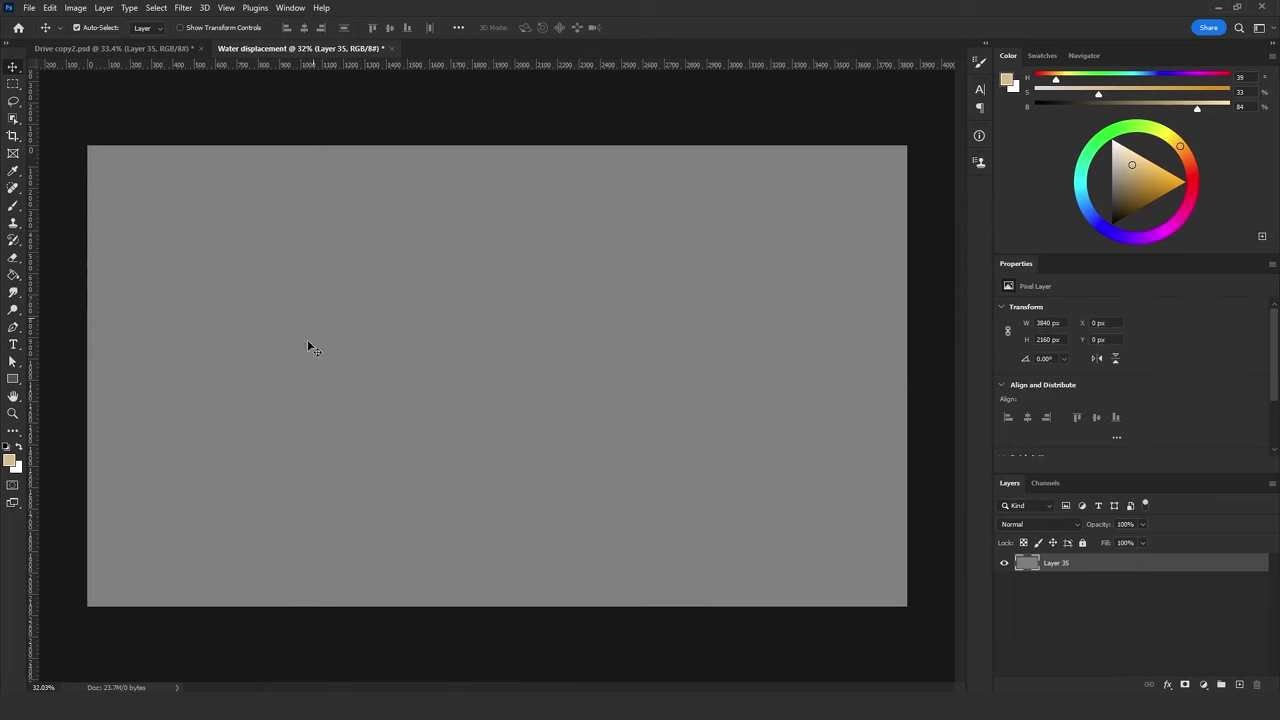
{"action": "left_click", "coordinate": [184, 8]}
{"action": "left_click", "coordinate": [212, 81]}
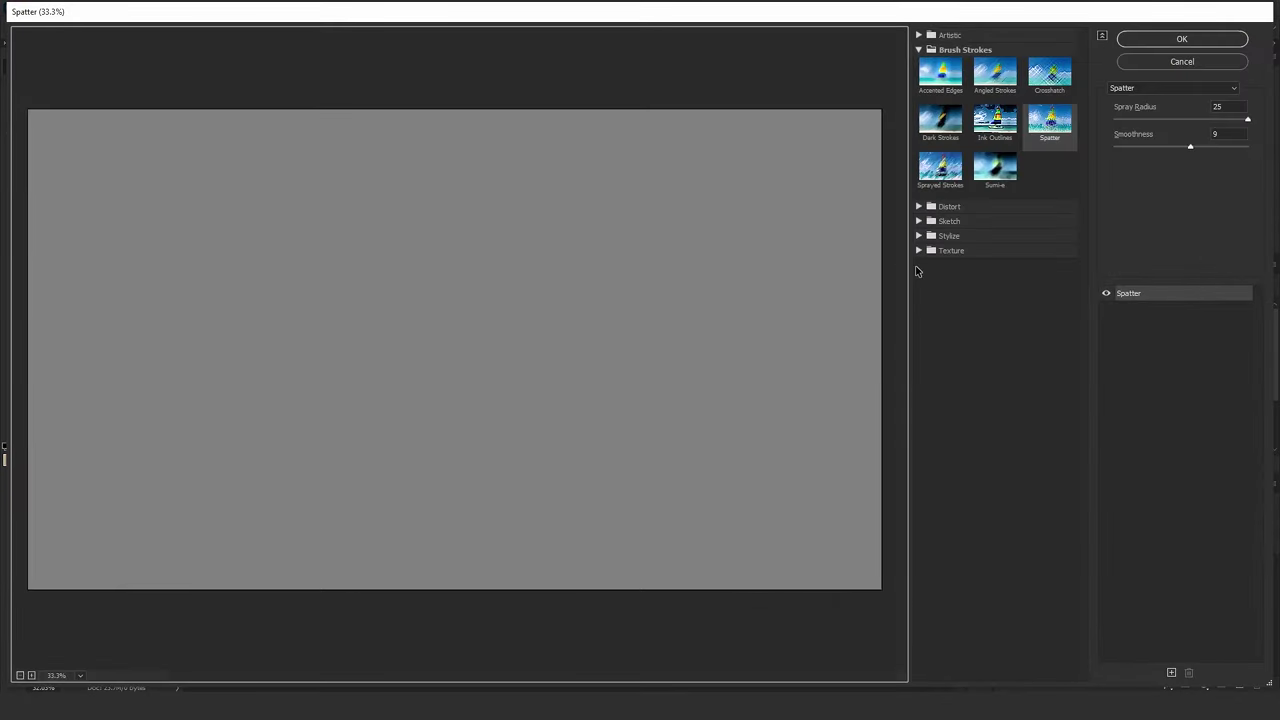
Apply a Sandstone Texturizer at 200% scaling with raised relief to the grey layer.
{"action": "left_click", "coordinate": [918, 251]}
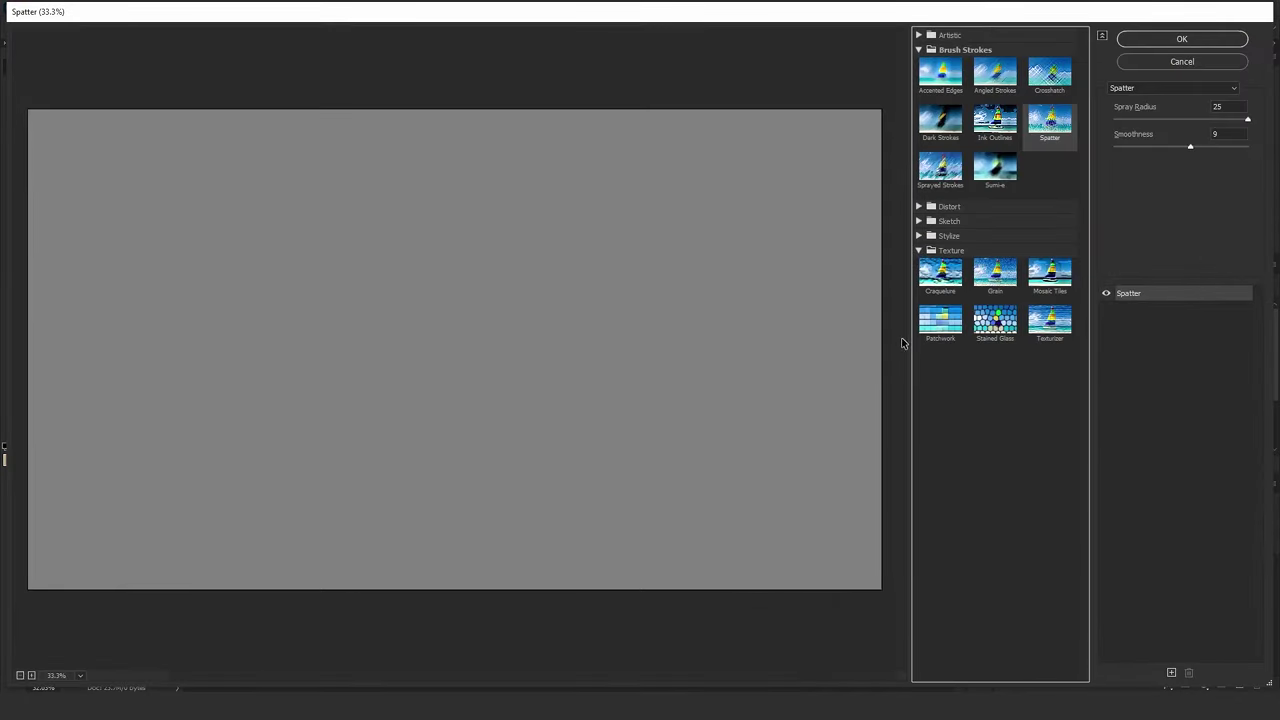
{"action": "left_click", "coordinate": [1052, 334]}
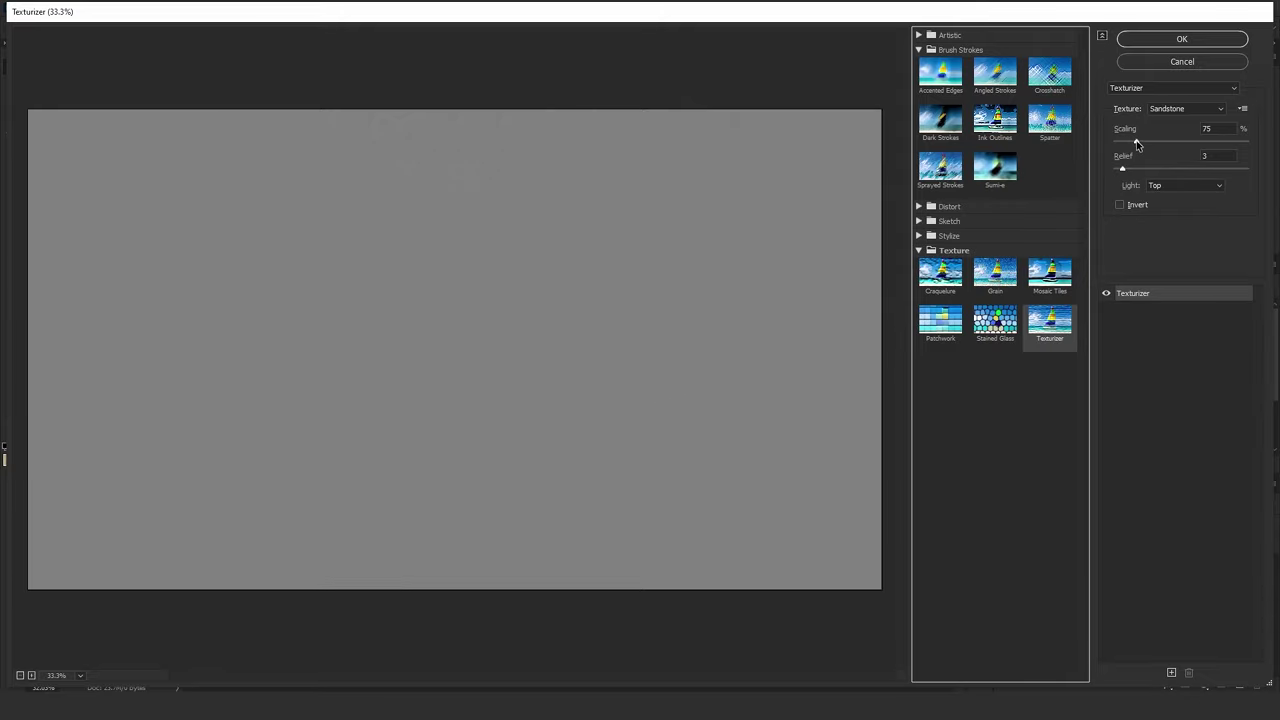
{"action": "left_click_drag", "start_coordinate": [1136, 145], "coordinate": [1258, 146]}
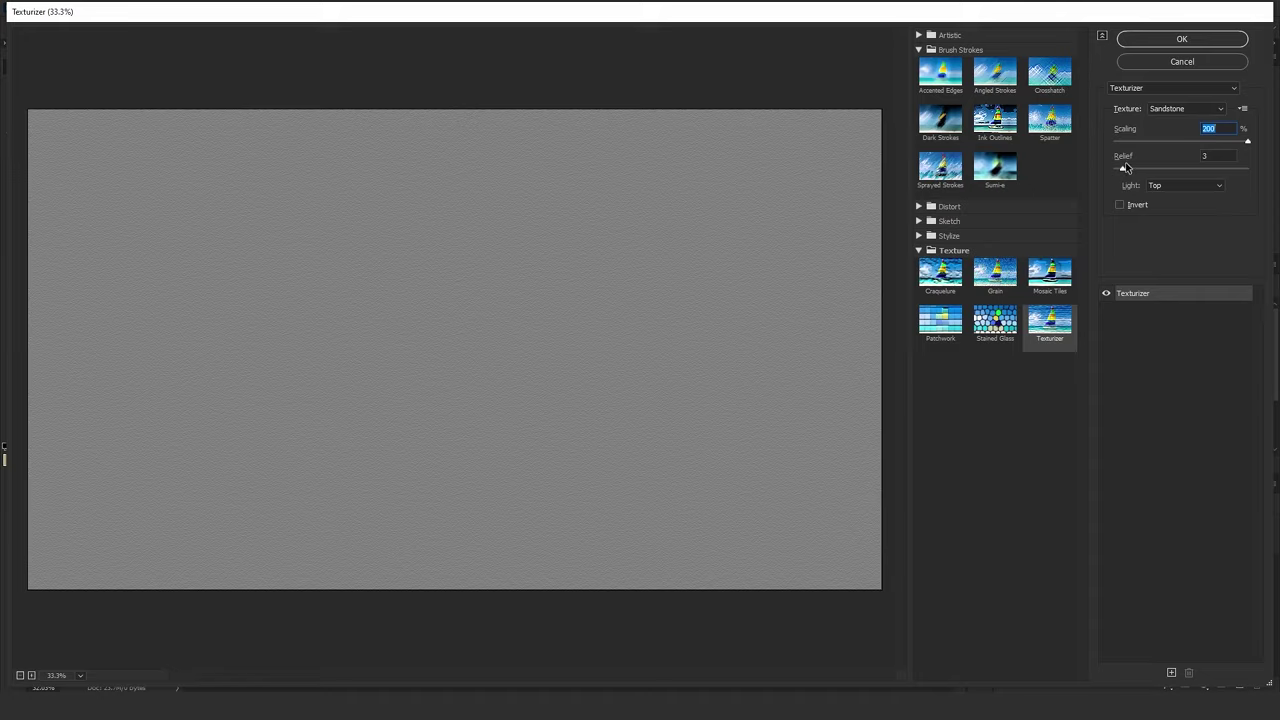
{"action": "left_click_drag", "start_coordinate": [1124, 167], "coordinate": [1187, 172]}
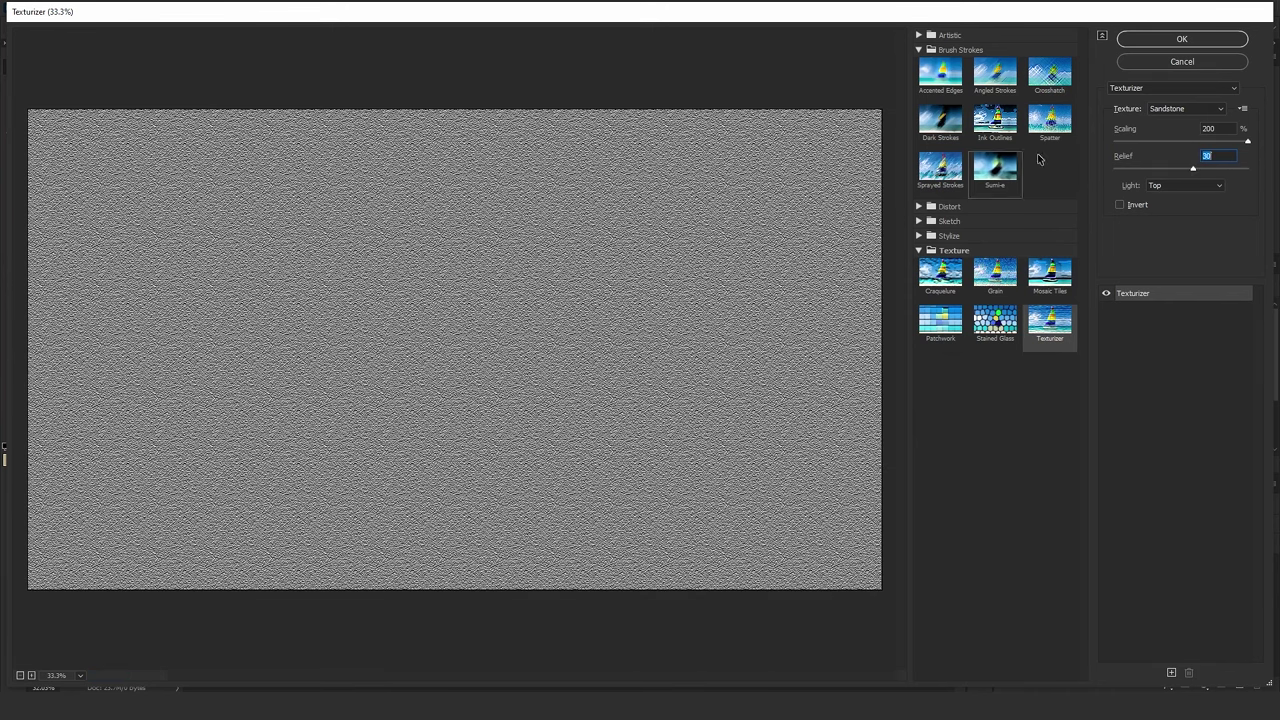
{"action": "left_click", "coordinate": [1181, 38]}
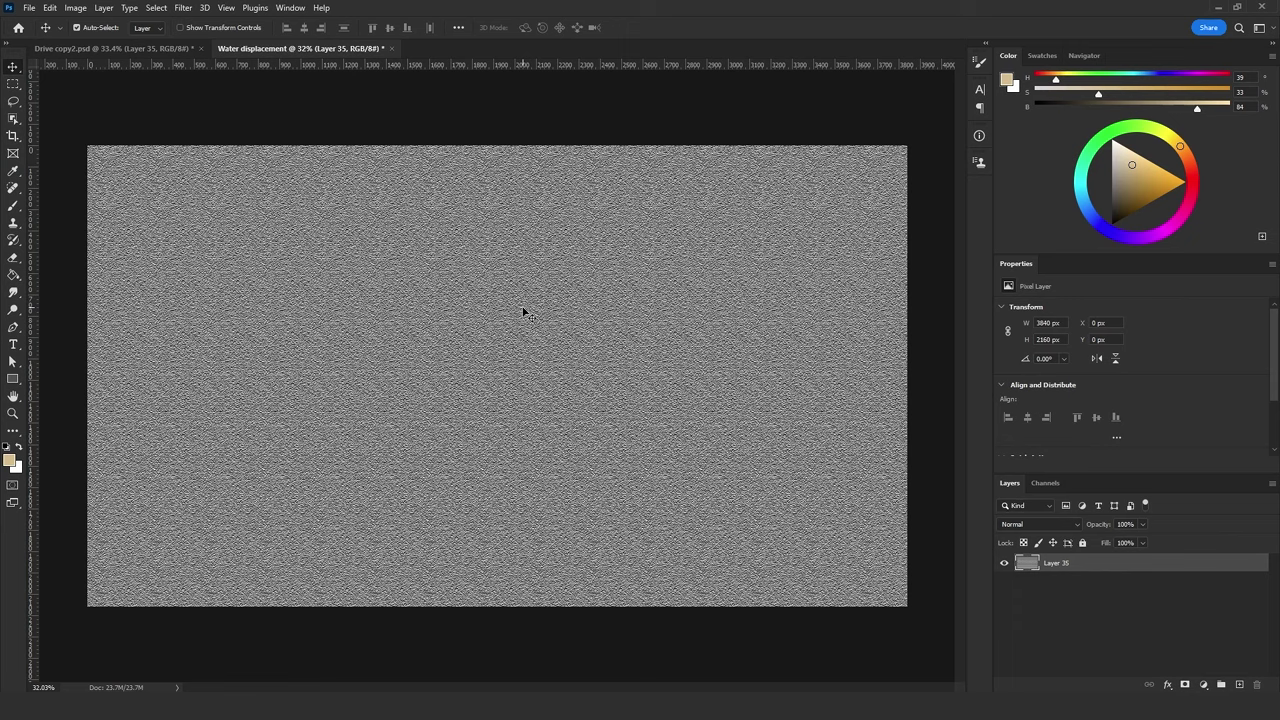
Scale the texture layer to 300% width and height.
{"action": "key", "text": "ctrl+t"}
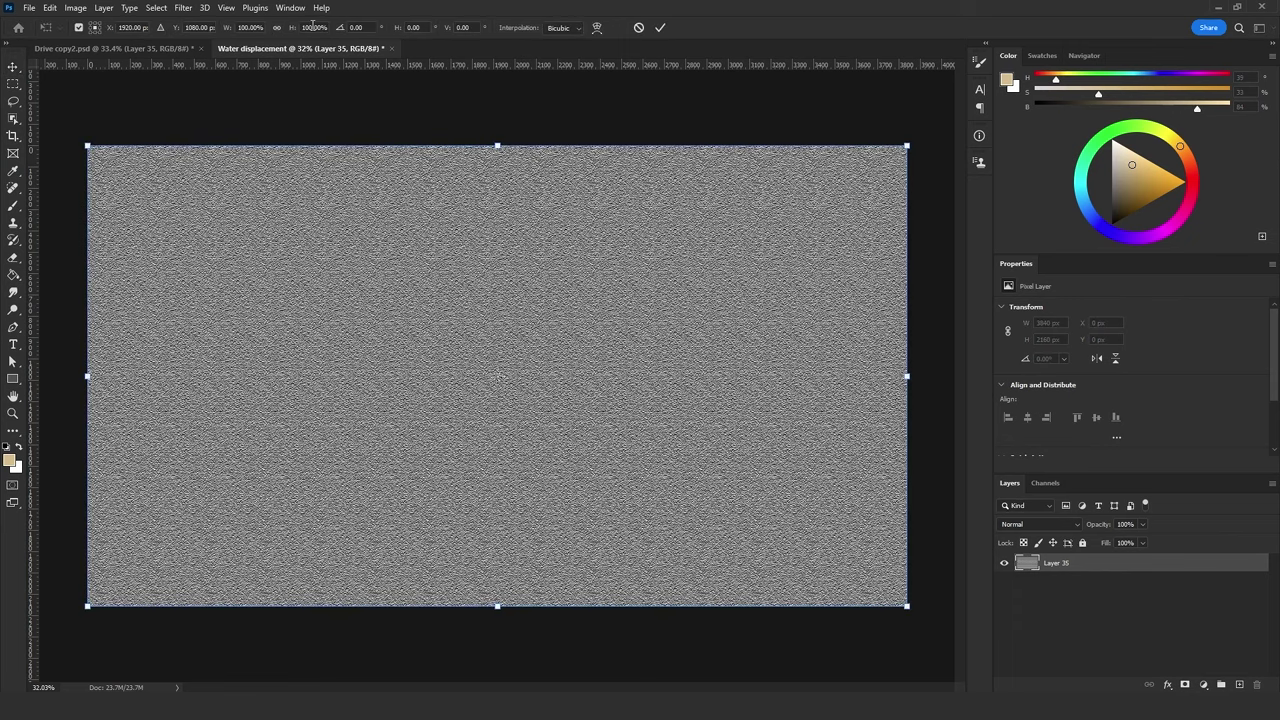
{"action": "left_click", "coordinate": [313, 27]}
{"action": "type", "text": "300"}
{"action": "key", "text": "shift+Tab"}
{"action": "type", "text": "30"}
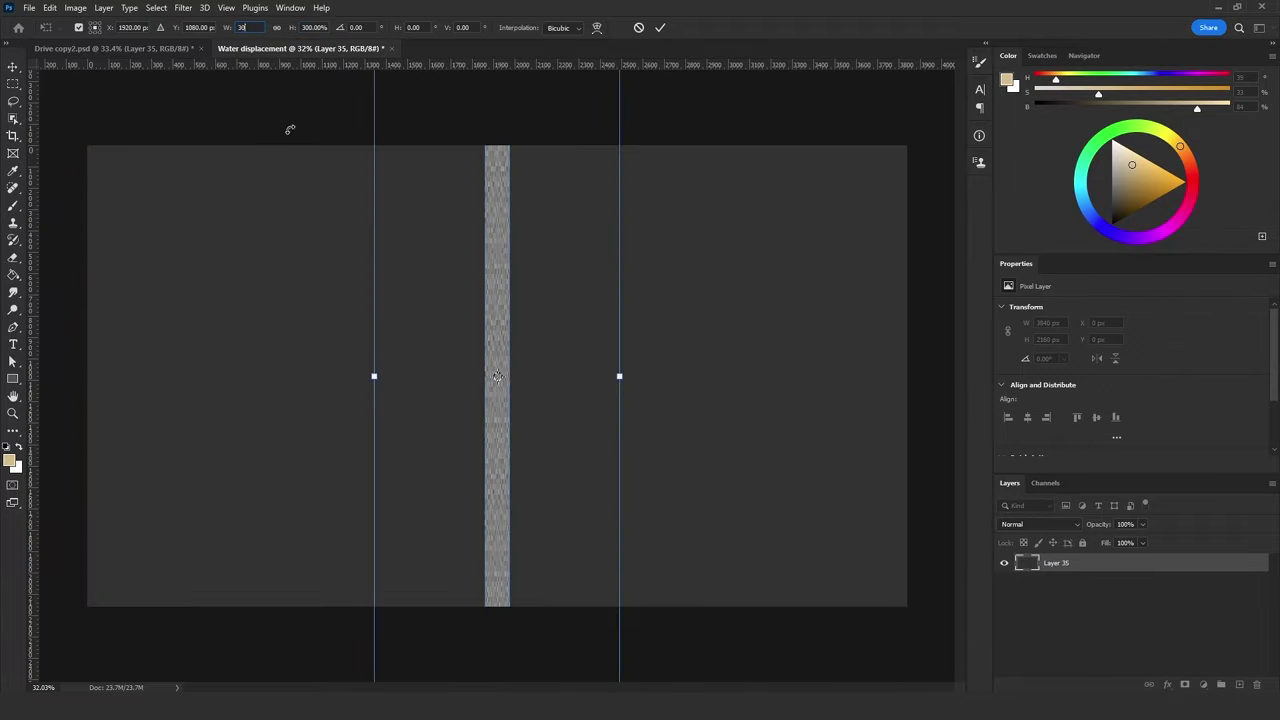
{"action": "type", "text": "0"}
{"action": "key", "text": "Return"}
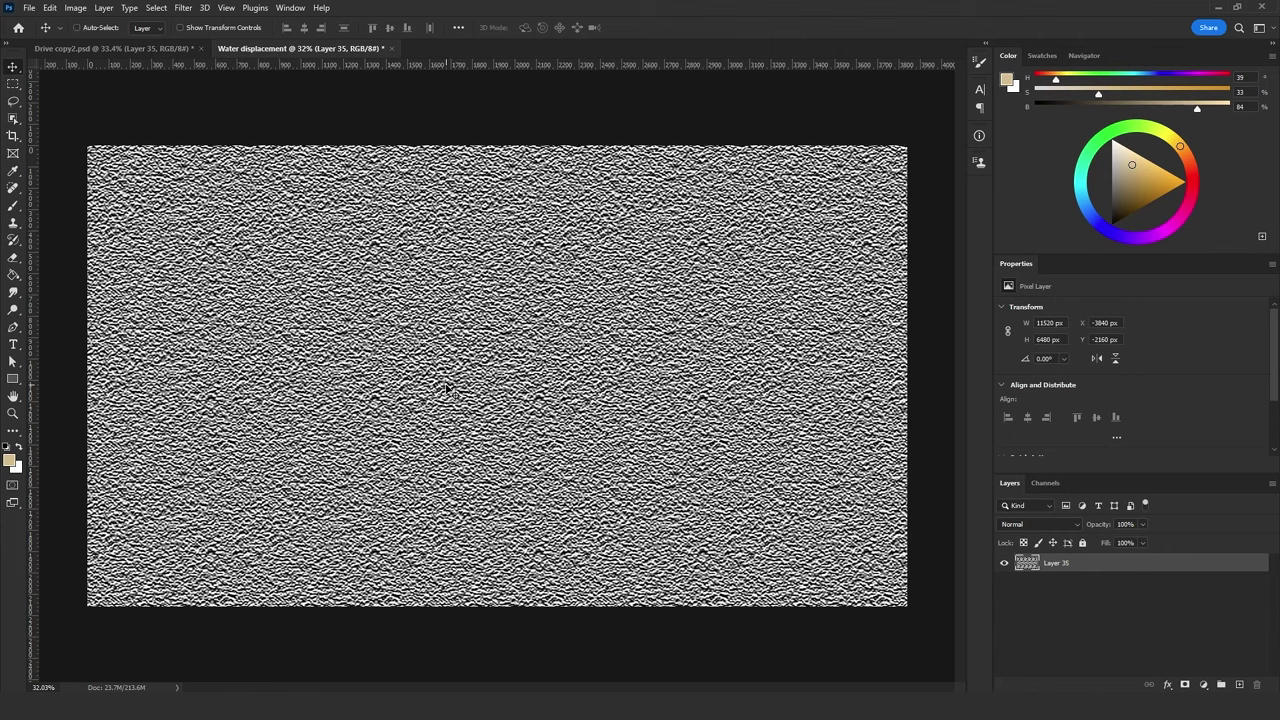
Select all and crop the enlarged texture back to the canvas.
{"action": "key", "text": "ctrl+a"}
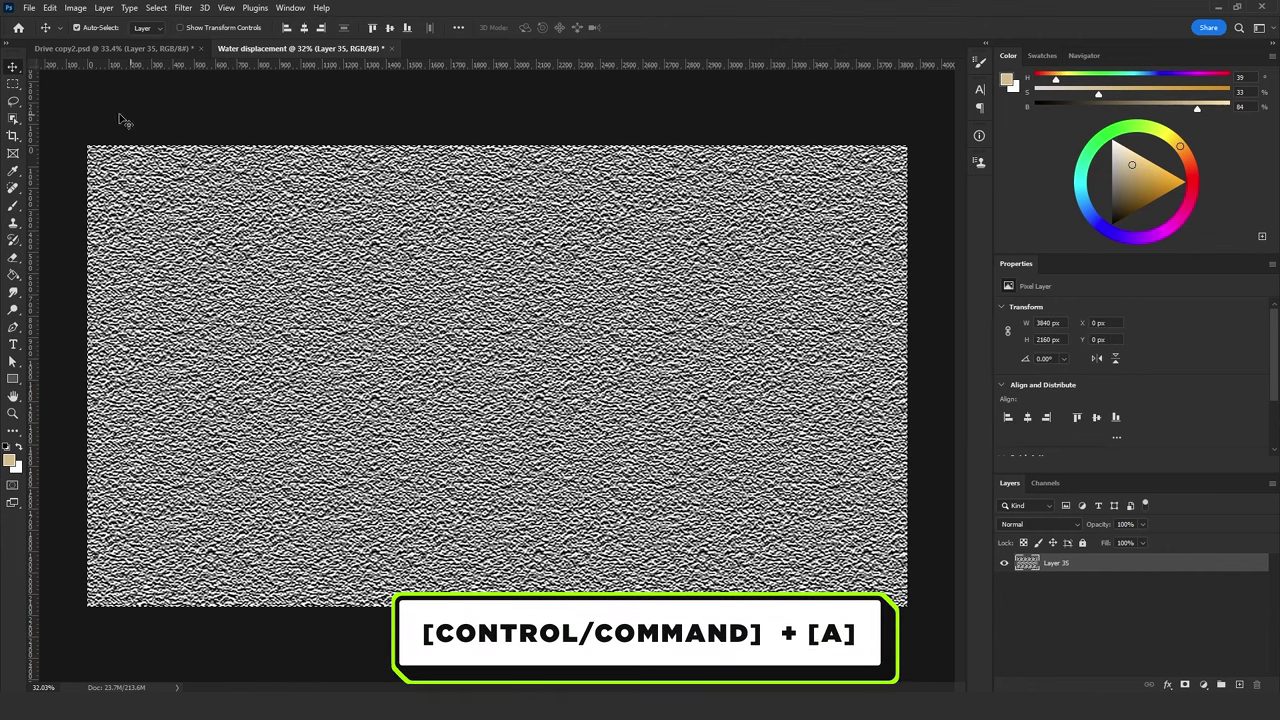
{"action": "left_click", "coordinate": [75, 7]}
{"action": "left_click", "coordinate": [93, 145]}
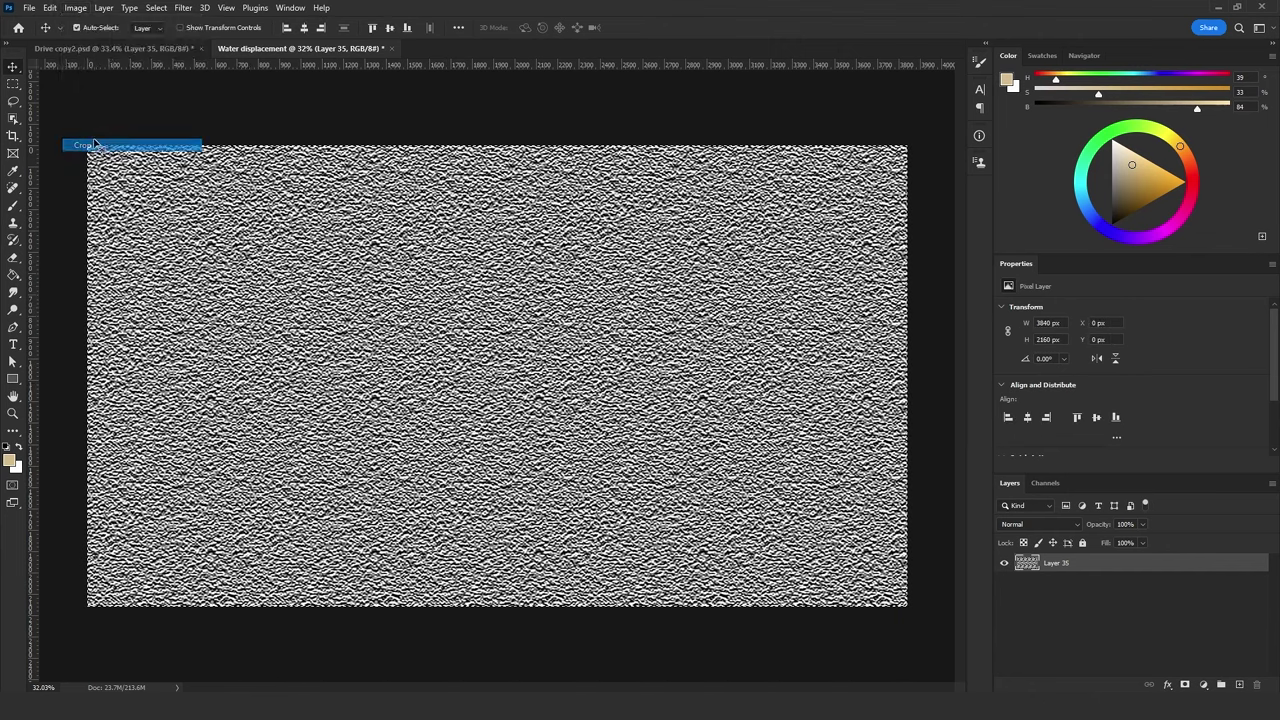
{"action": "left_click", "coordinate": [13, 101]}
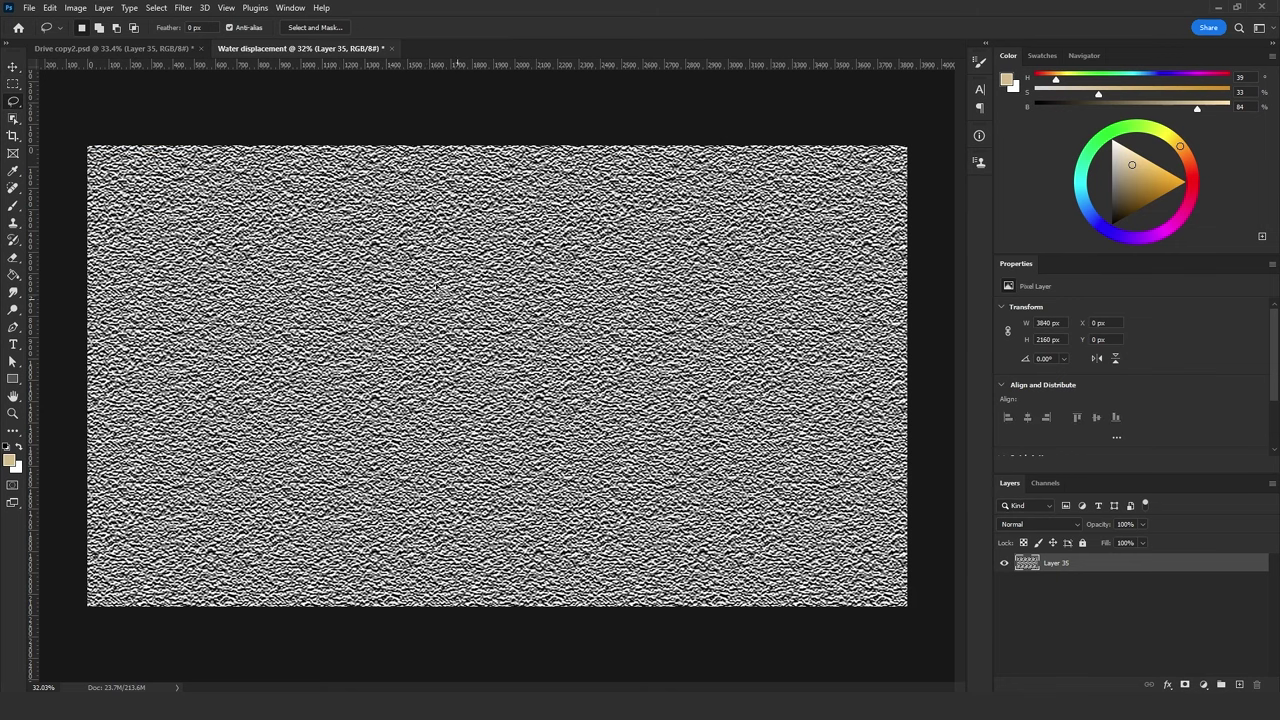
{"action": "left_click", "coordinate": [13, 66]}
{"action": "scroll", "coordinate": [420, 395], "scroll_direction": "down", "scroll_amount": 3}
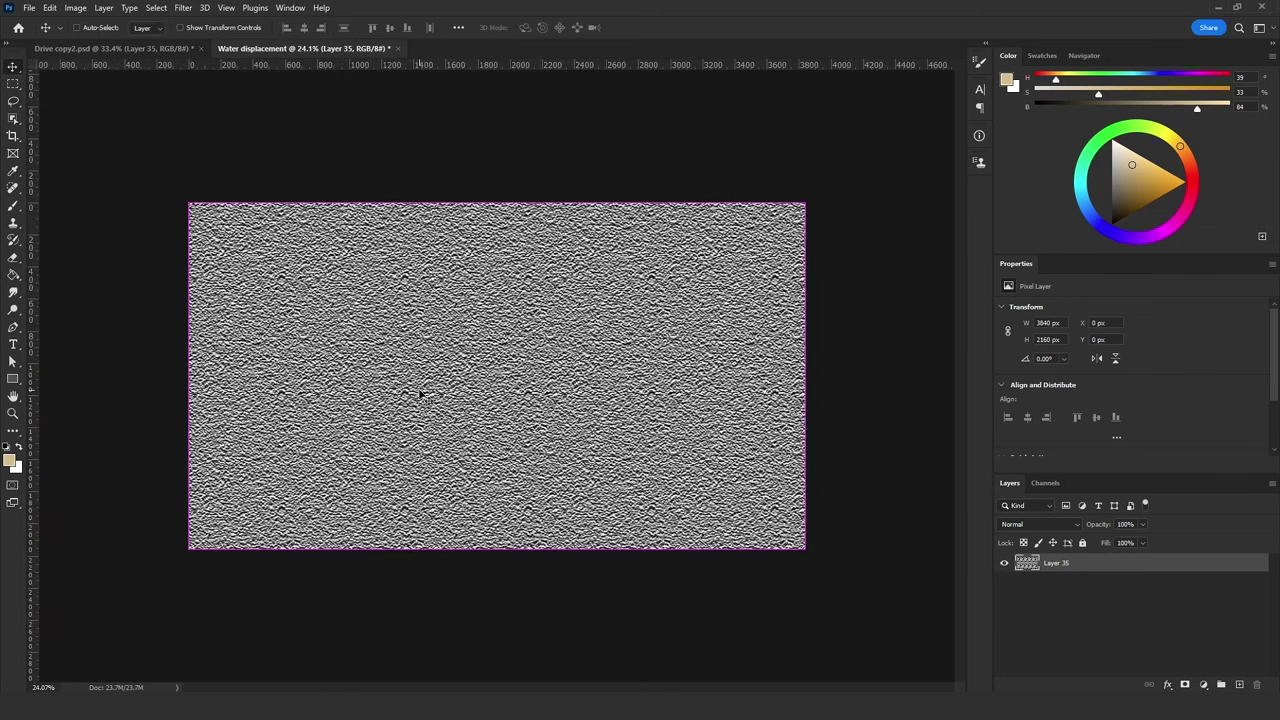
Stretch the texture far wider from its center into long horizontal ripple streaks.
{"action": "key", "text": "ctrl+t"}
{"action": "scroll", "coordinate": [630, 392], "scroll_direction": "down", "scroll_amount": 2}
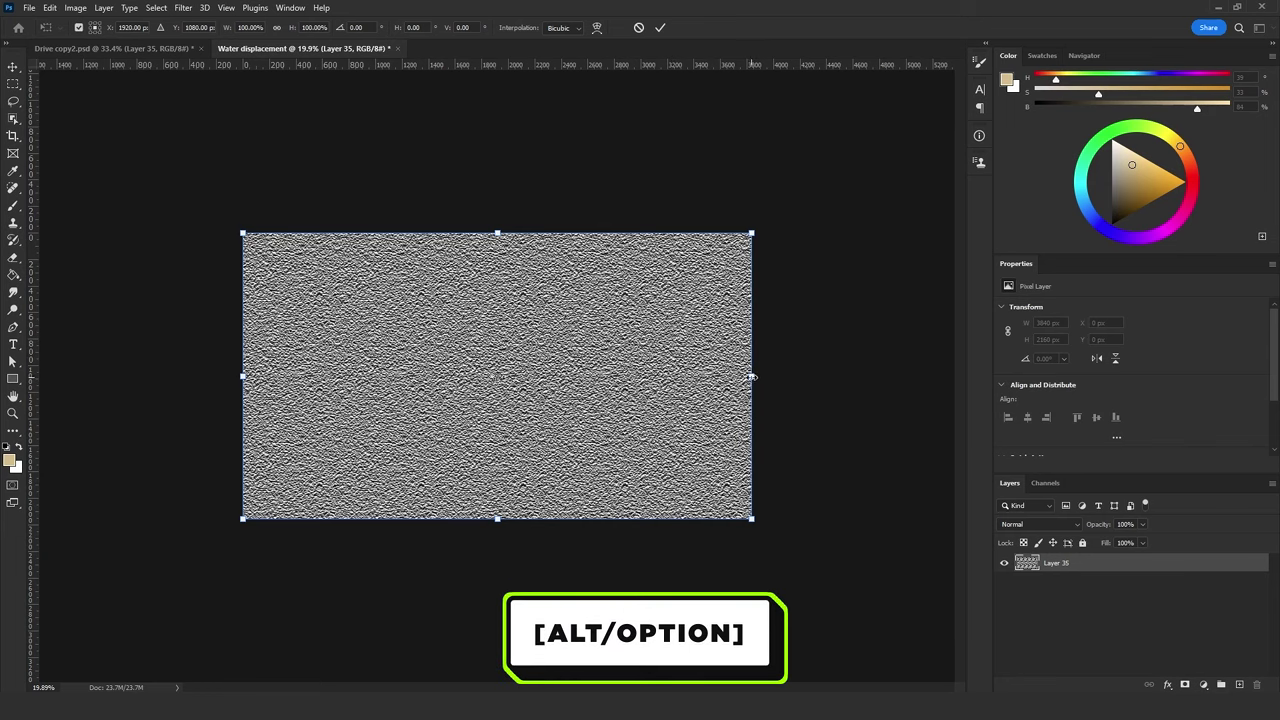
{"action": "left_click_drag", "start_coordinate": [750, 376], "coordinate": [1222, 372]}
{"action": "key", "text": "ctrl+minus"}
{"action": "key", "text": "ctrl+minus"}
{"action": "key", "text": "ctrl+minus"}
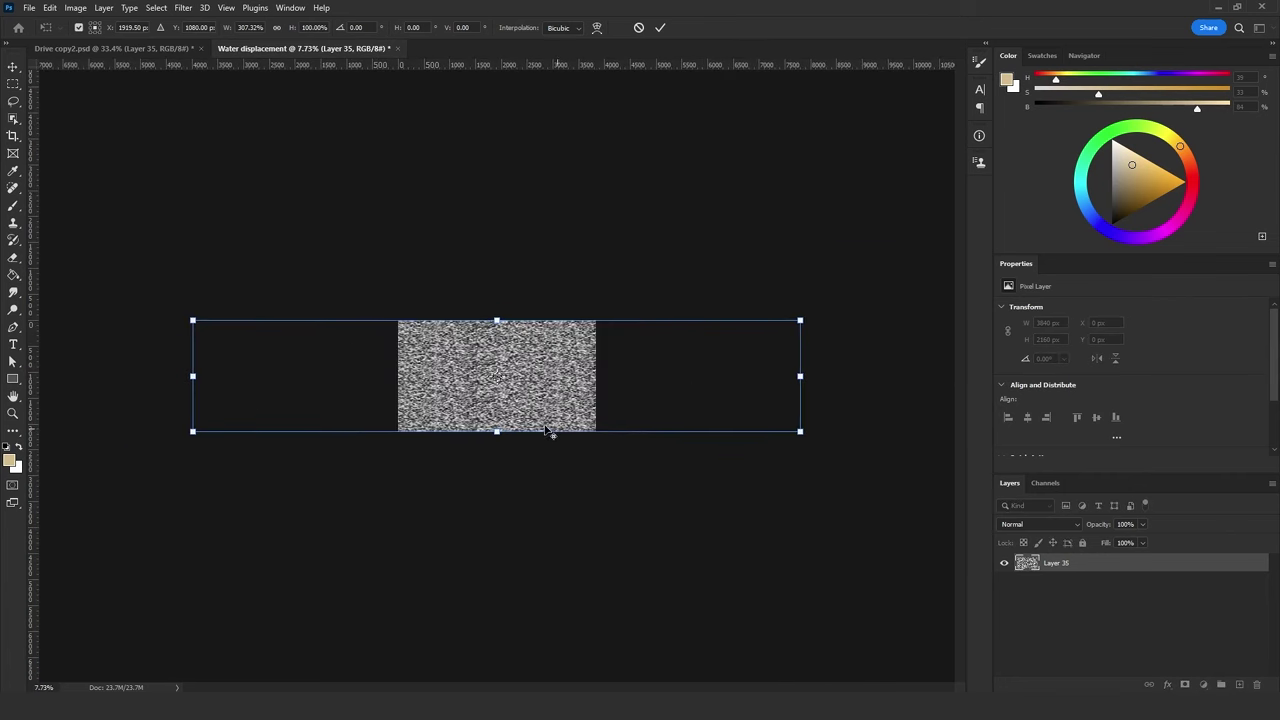
{"action": "key", "text": "Return"}
{"action": "key", "text": "ctrl+0"}
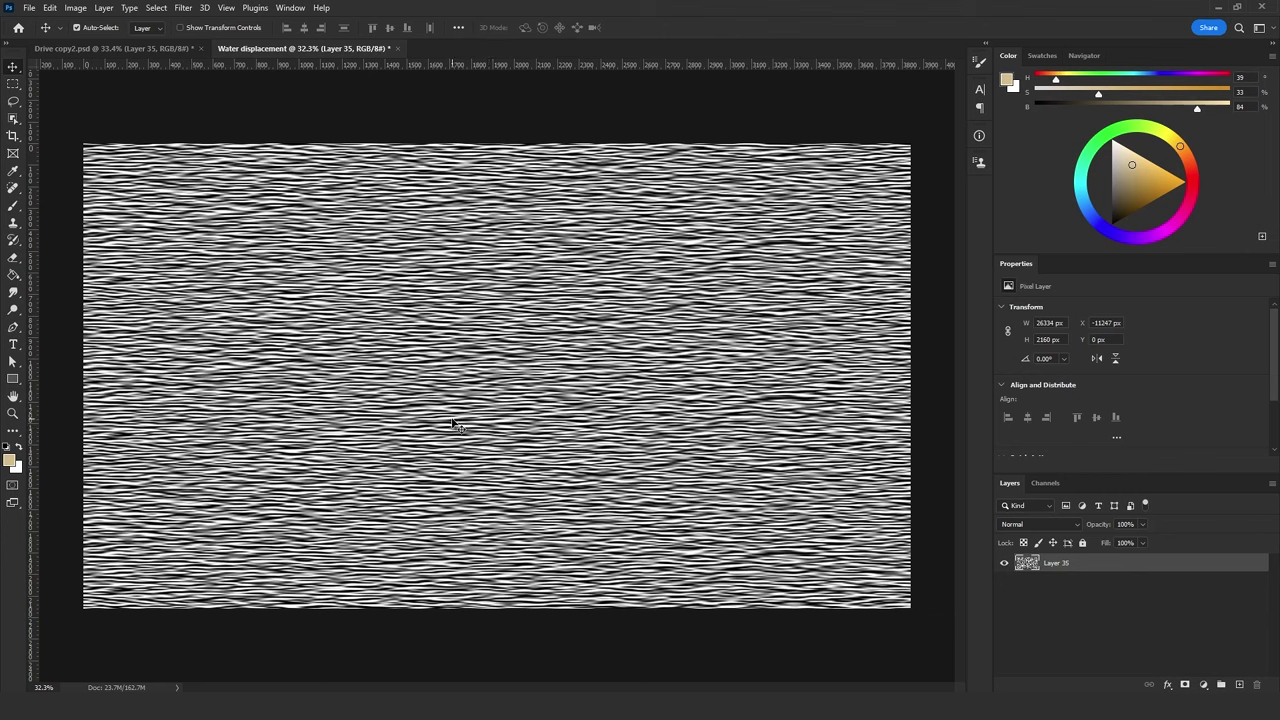
{"action": "key", "text": "ctrl+a"}
Crop the stretched ripple layer to the canvas and deselect.
{"action": "left_click", "coordinate": [75, 7]}
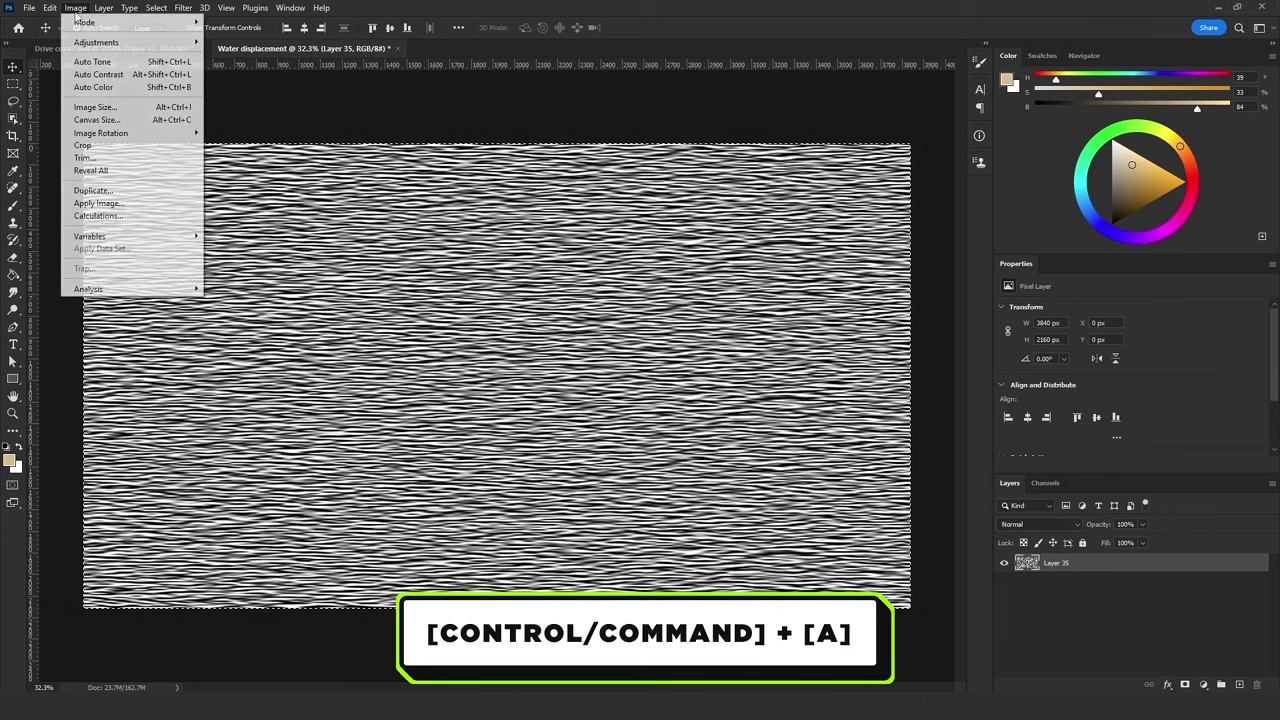
{"action": "left_click", "coordinate": [102, 149]}
{"action": "key", "text": "l"}
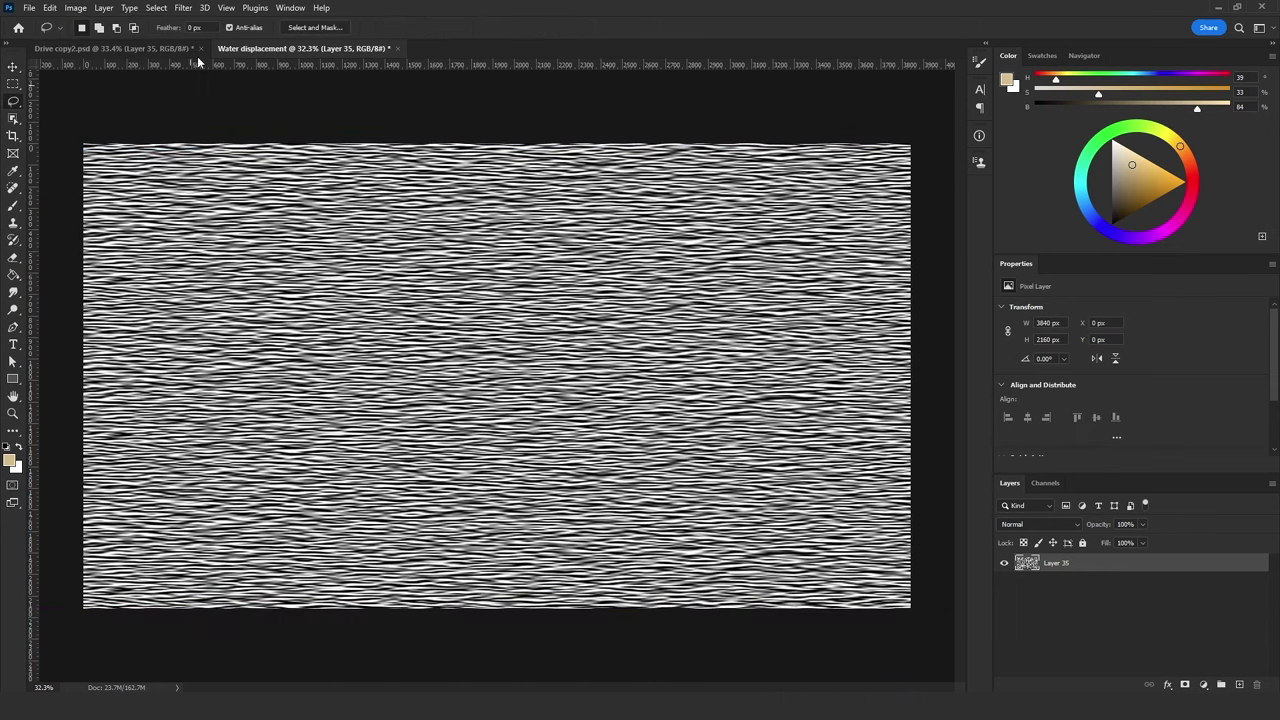
Soften the ripples with a 3.2-pixel Gaussian Blur.
{"action": "left_click", "coordinate": [182, 8]}
{"action": "mouse_move", "coordinate": [266, 179]}
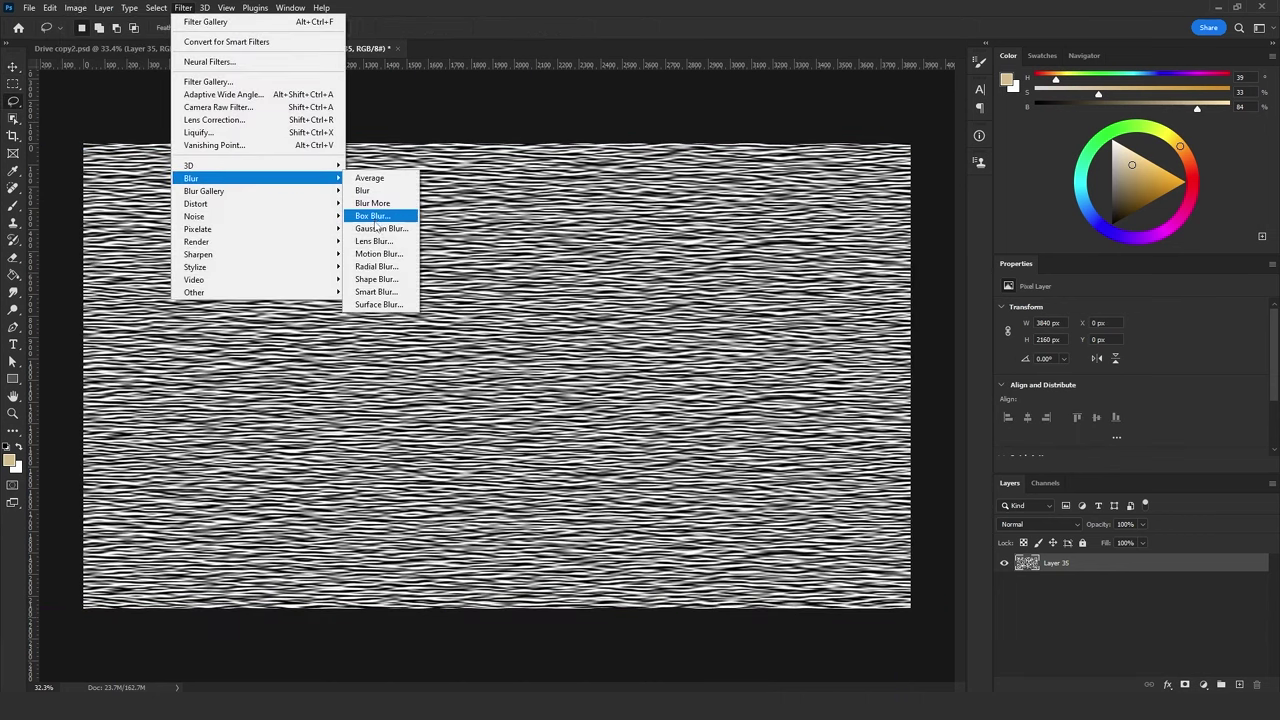
{"action": "left_click", "coordinate": [377, 230]}
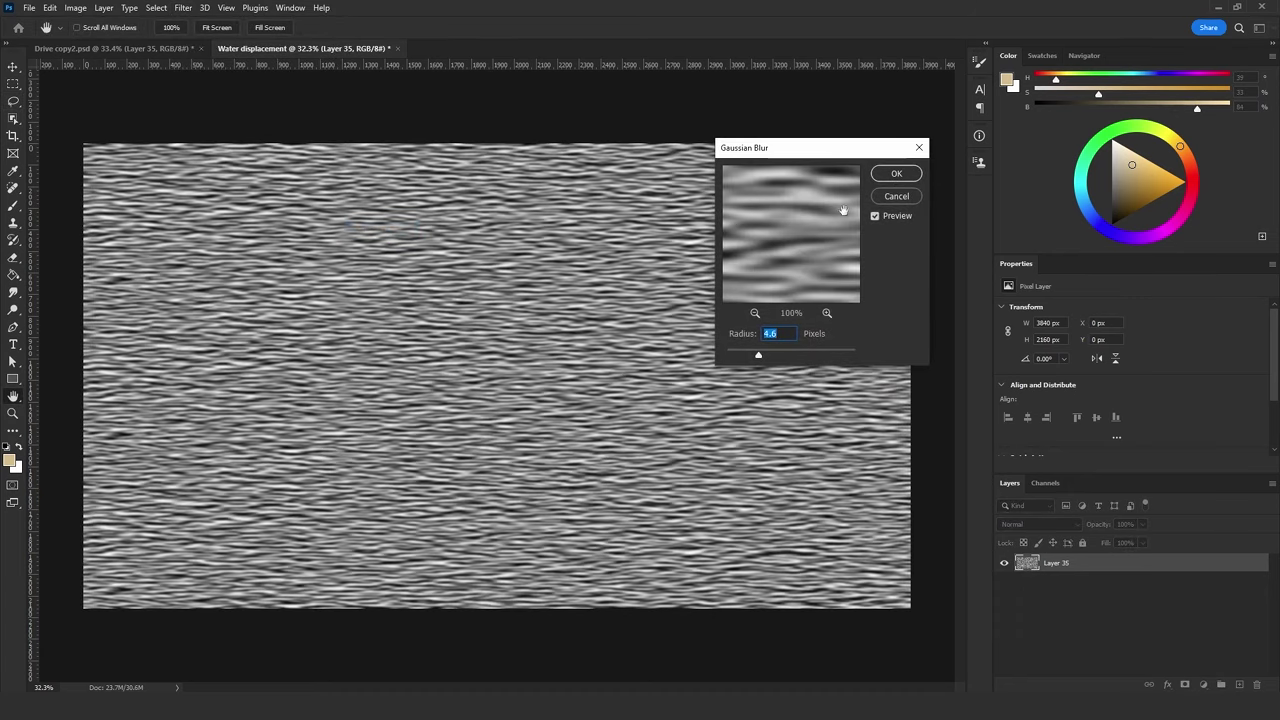
{"action": "left_click_drag", "start_coordinate": [755, 357], "coordinate": [749, 357]}
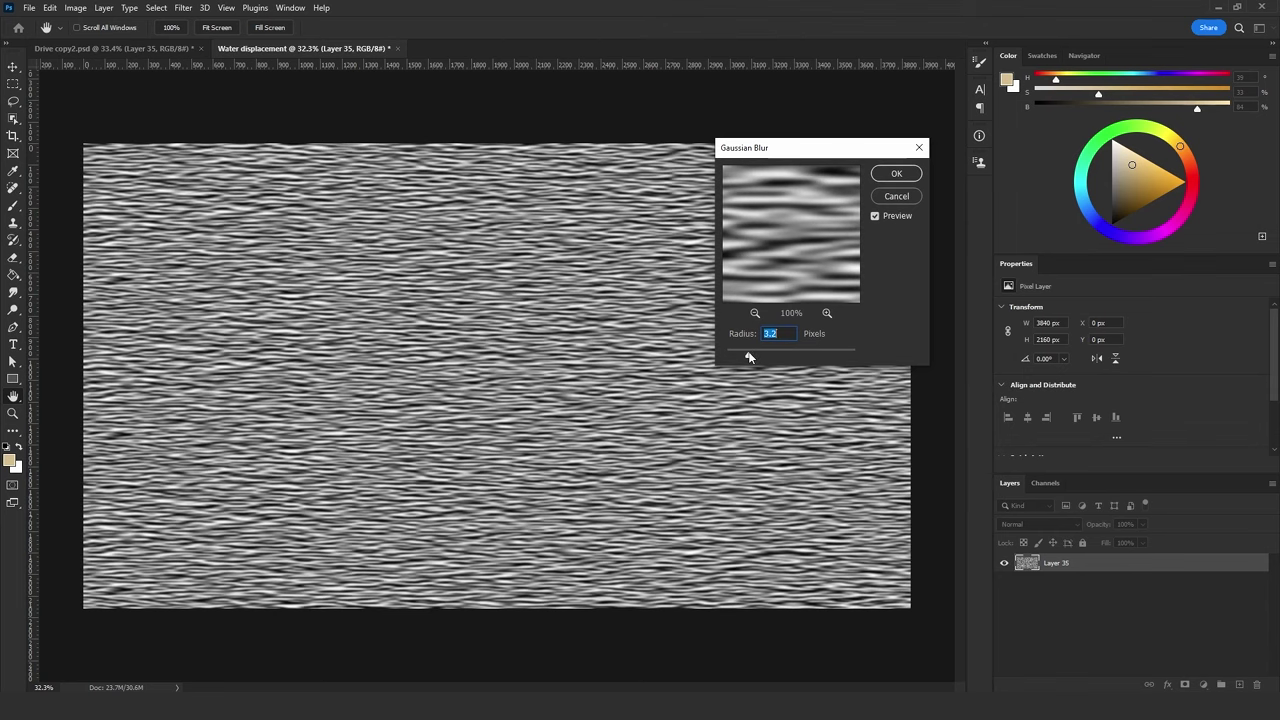
{"action": "left_click", "coordinate": [896, 173]}
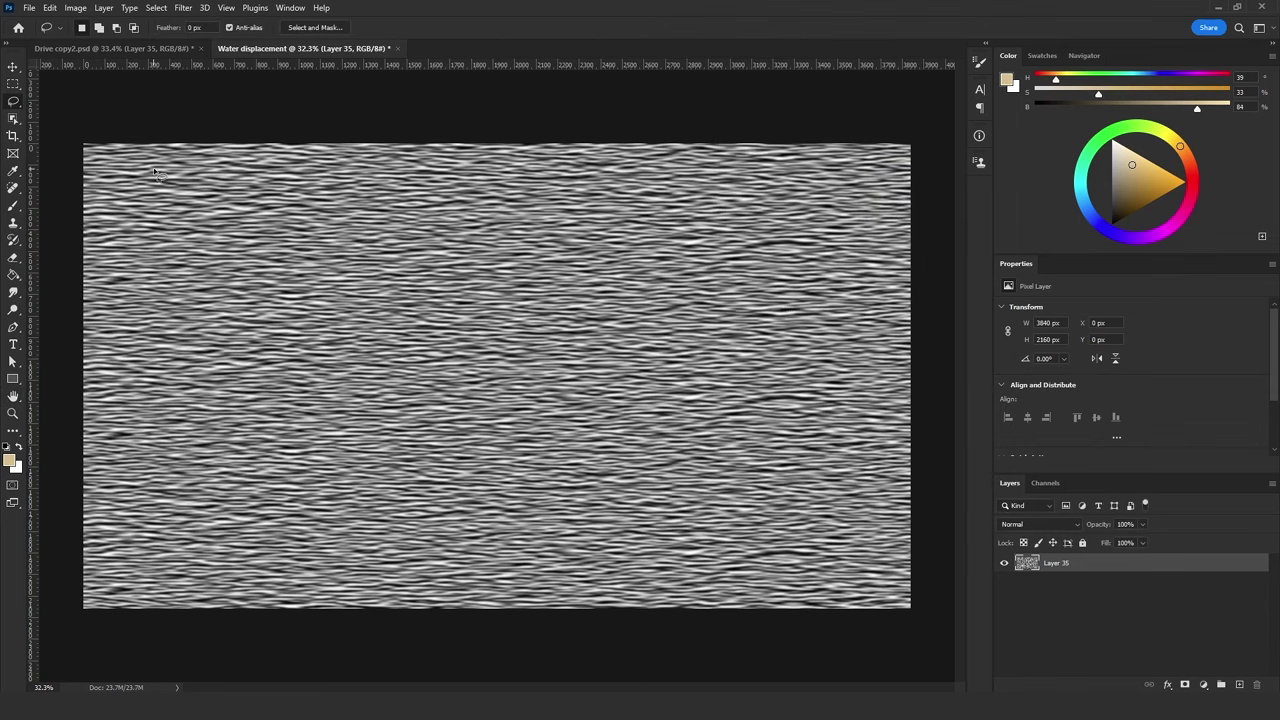
Convert the document to Grayscale, discarding the colour information.
{"action": "left_click", "coordinate": [76, 8]}
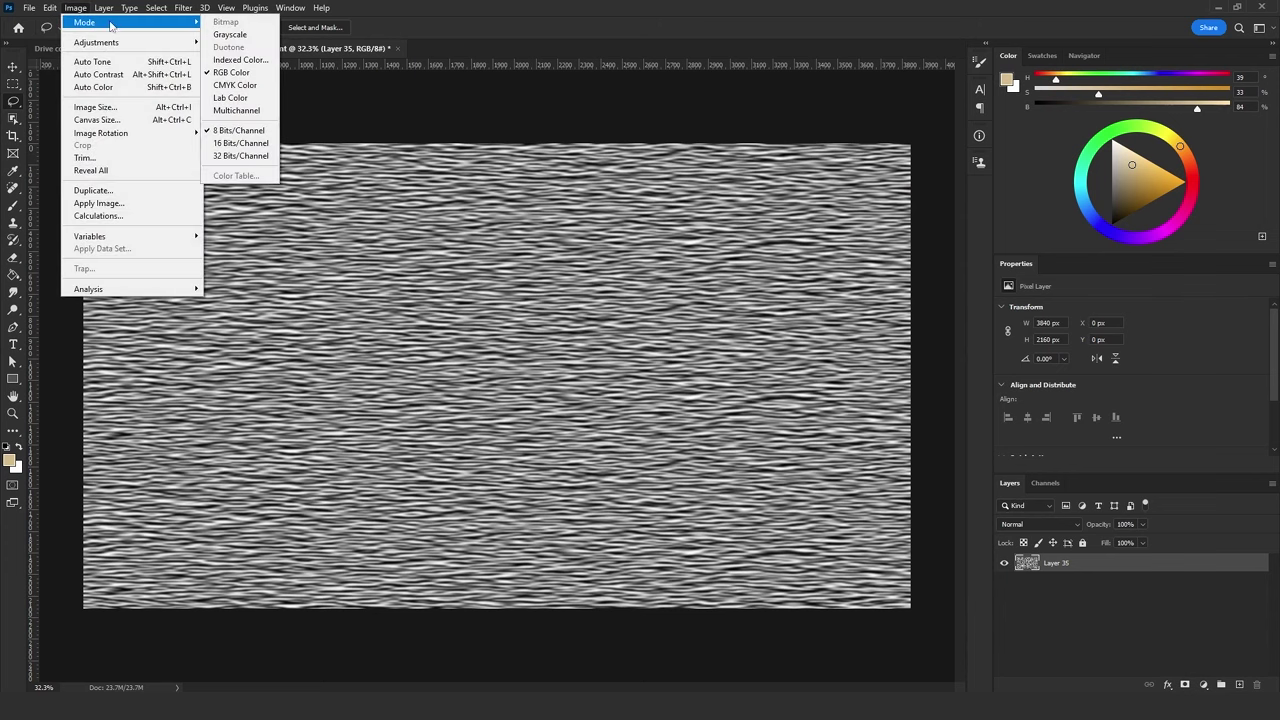
{"action": "mouse_move", "coordinate": [90, 22]}
{"action": "left_click", "coordinate": [235, 36]}
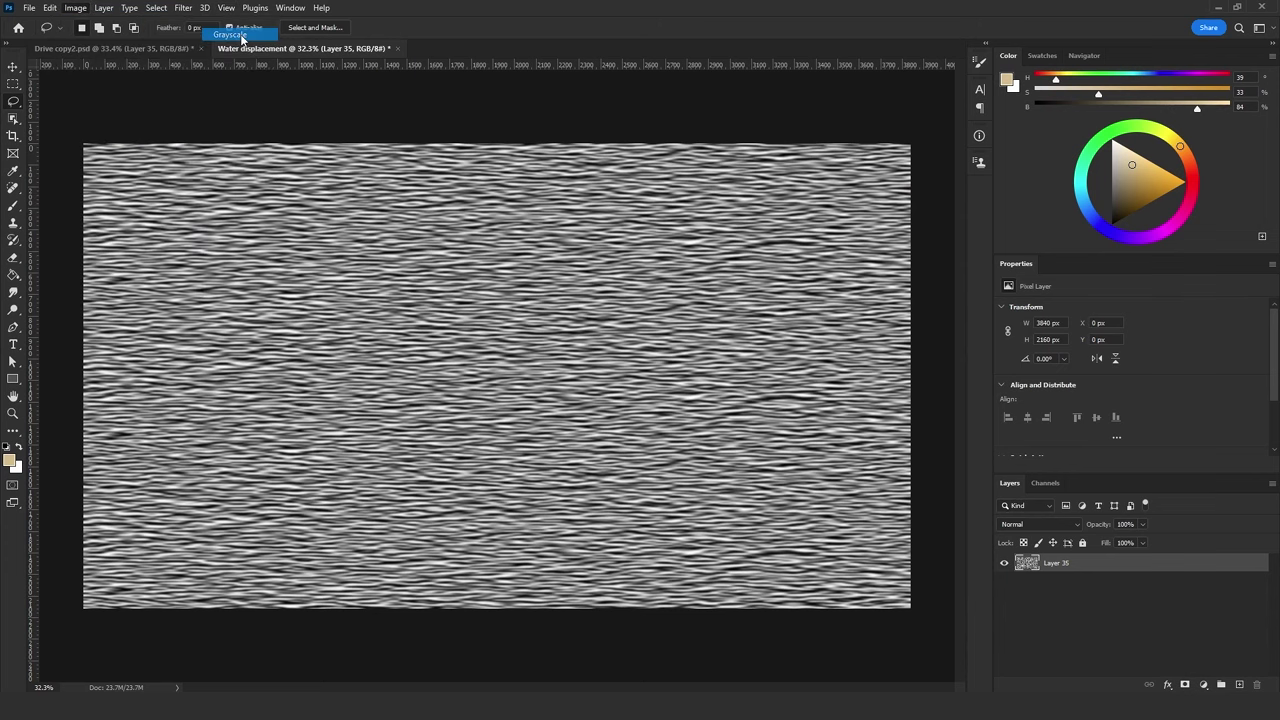
{"action": "left_click", "coordinate": [577, 283]}
{"action": "key", "text": "v"}
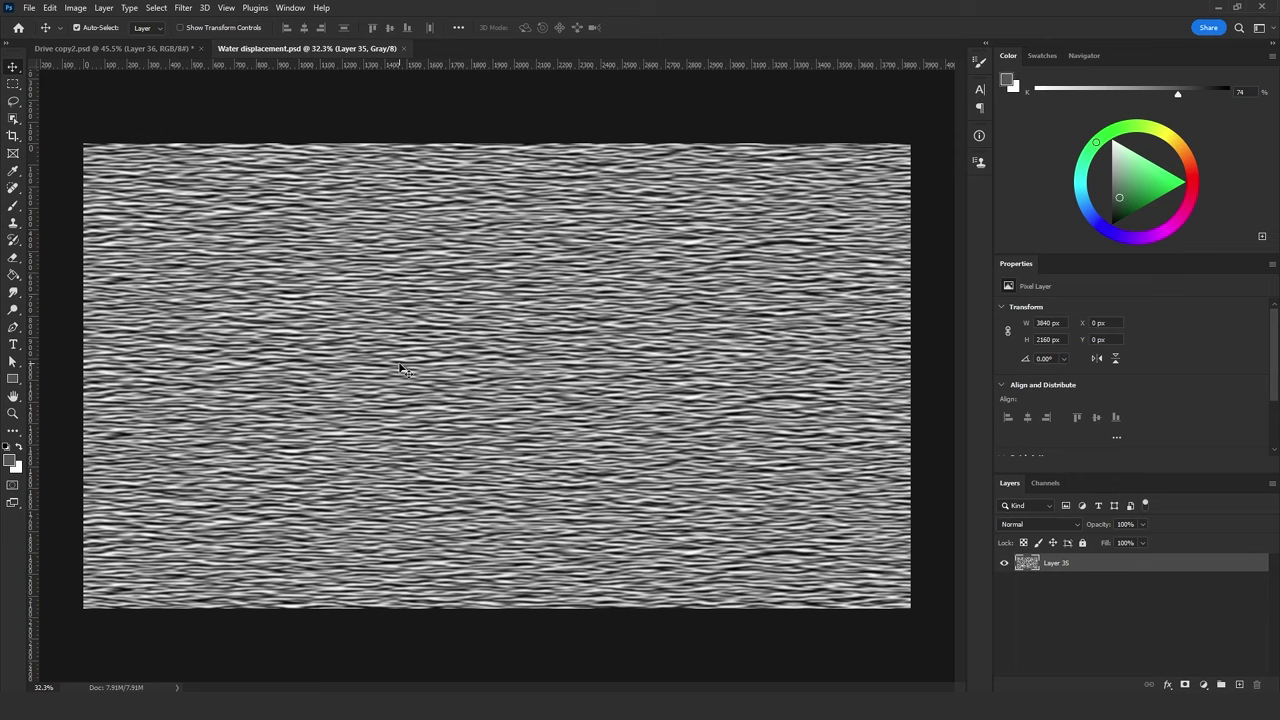
Stretch the ripple layer horizontally to about 322% width.
{"action": "key", "text": "ctrl+t"}
{"action": "key", "text": "ctrl+minus"}
{"action": "key", "text": "ctrl+minus"}
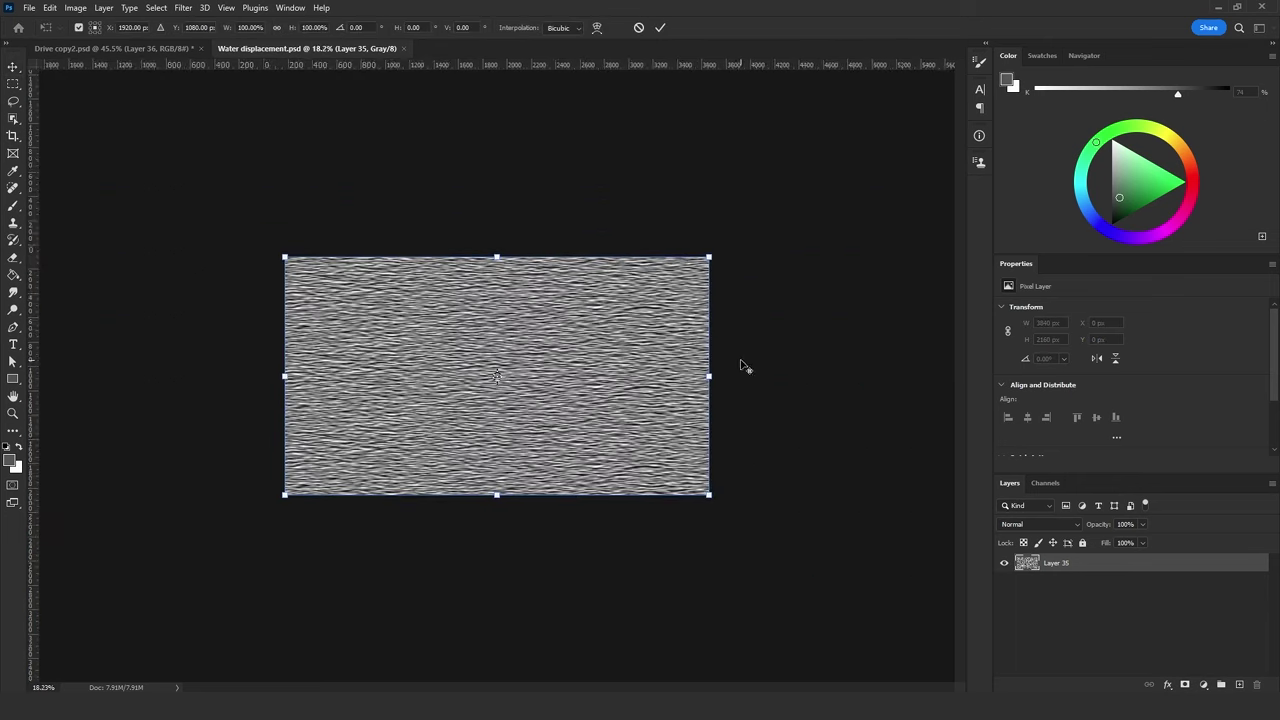
{"action": "left_click_drag", "start_coordinate": [720, 375], "coordinate": [1103, 372]}
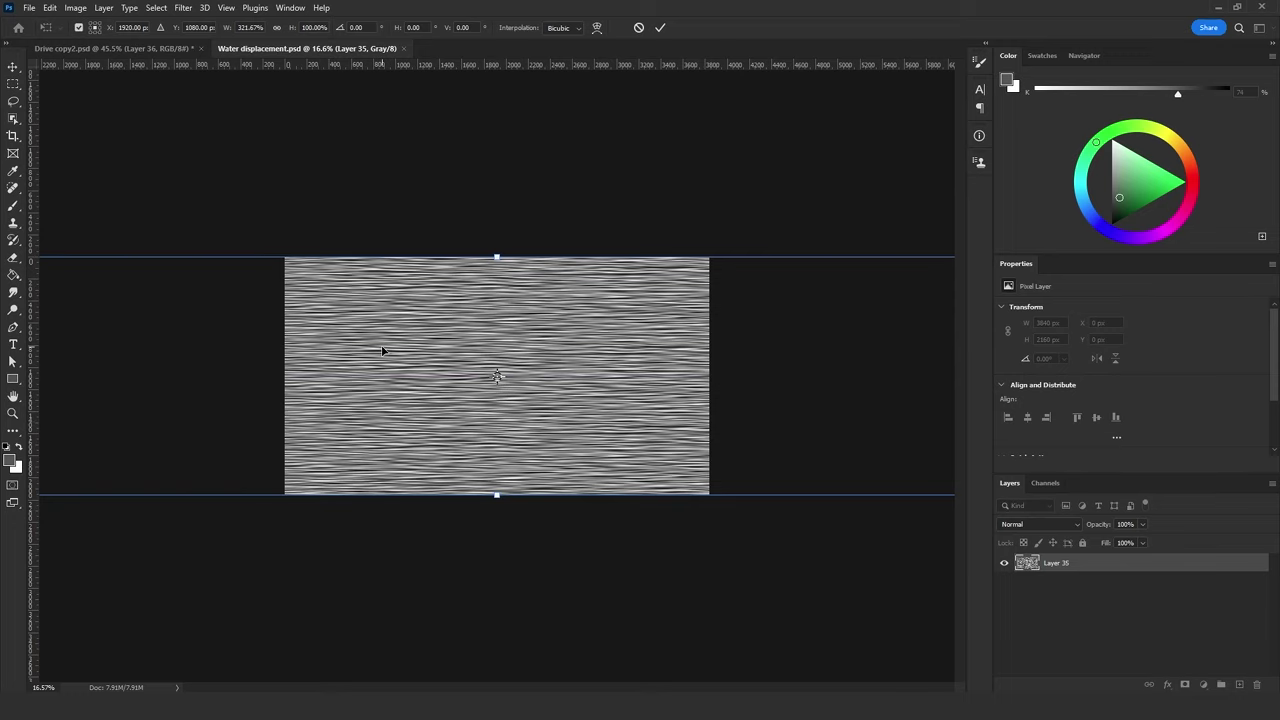
{"action": "key", "text": "Return"}
{"action": "scroll", "coordinate": [378, 343], "scroll_direction": "up", "scroll_amount": 4}
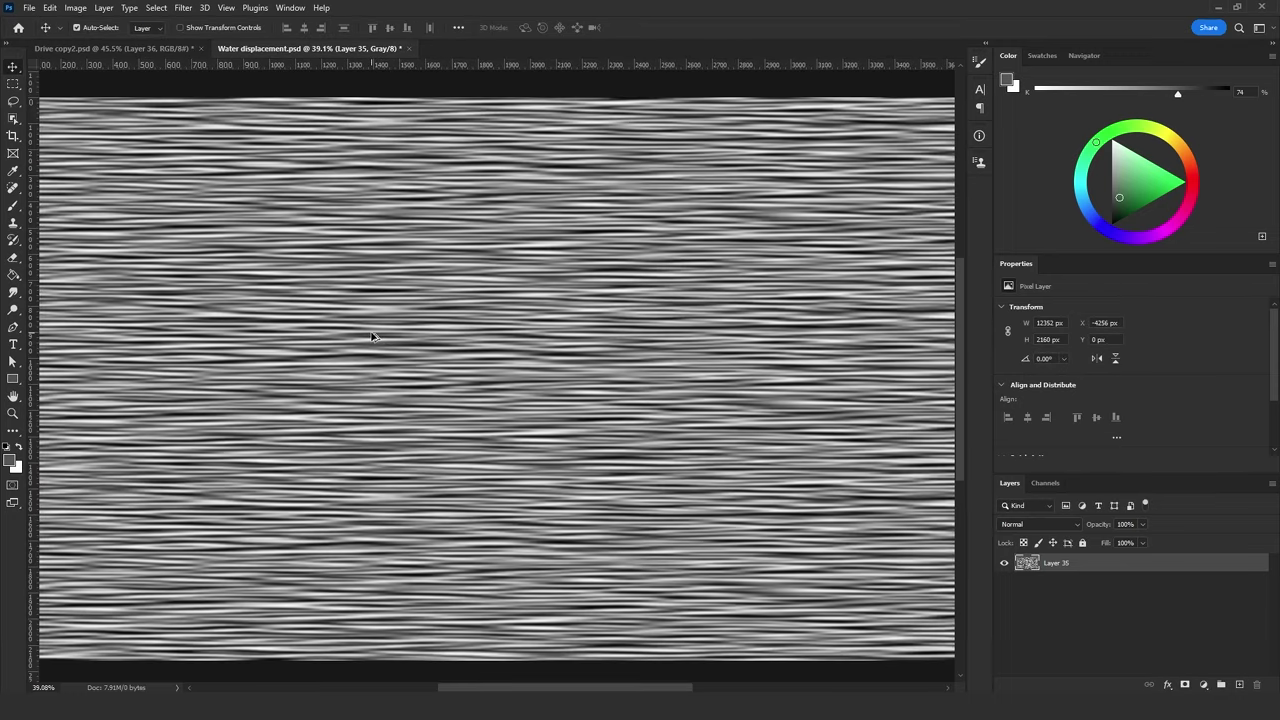
{"action": "scroll", "coordinate": [372, 337], "scroll_direction": "down", "scroll_amount": 1}
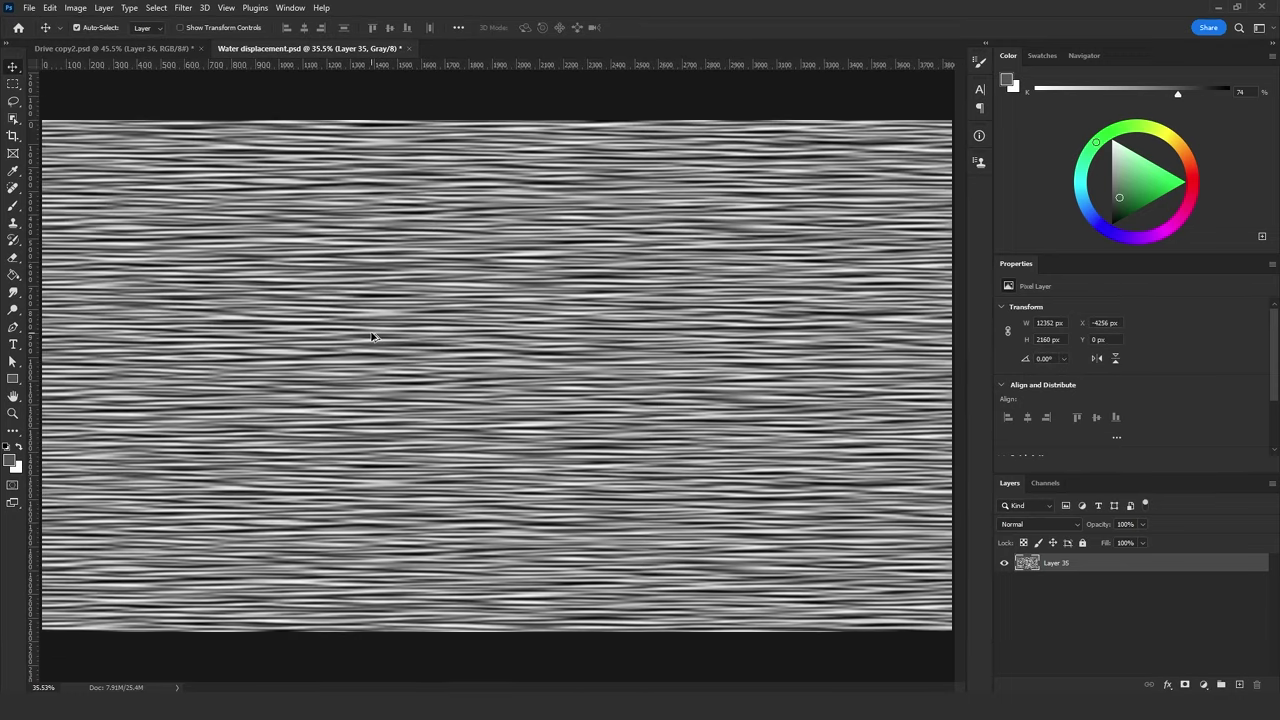
Emboss Layer 35's streaked ripples at 90° angle, 3 px height and about 127% amount.
{"action": "left_click", "coordinate": [183, 8]}
{"action": "mouse_move", "coordinate": [283, 269]}
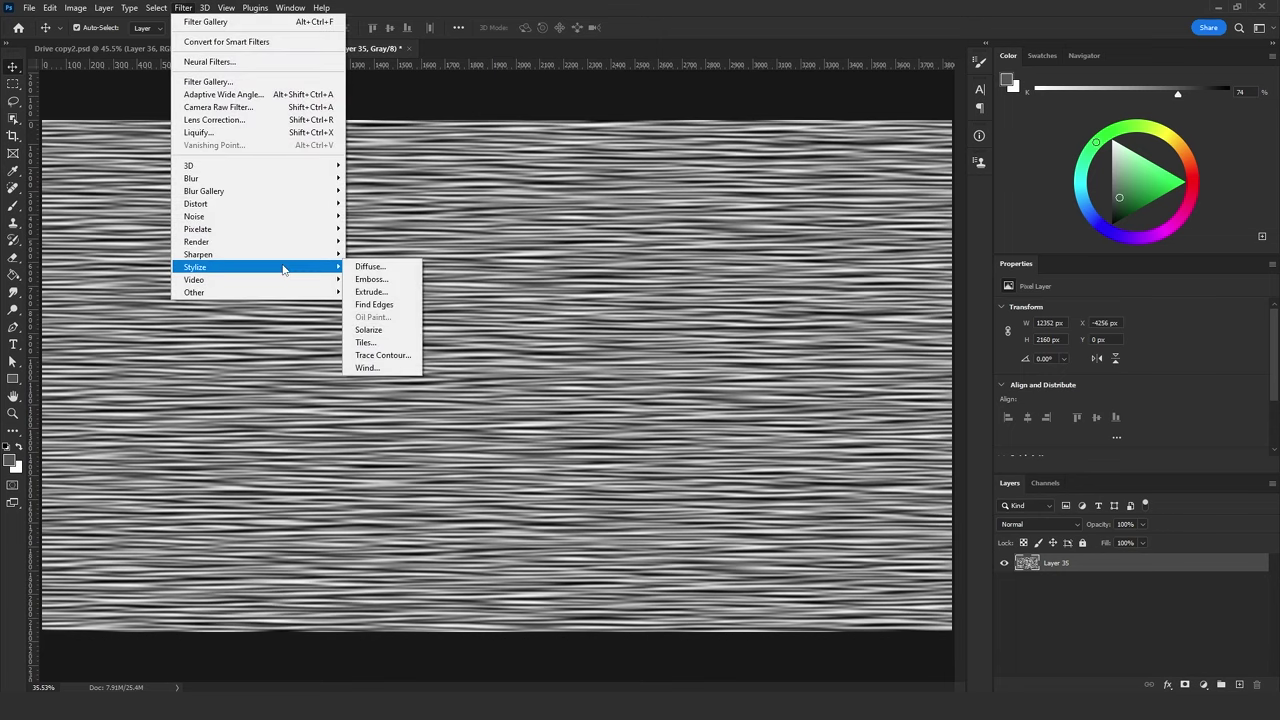
{"action": "left_click", "coordinate": [395, 280]}
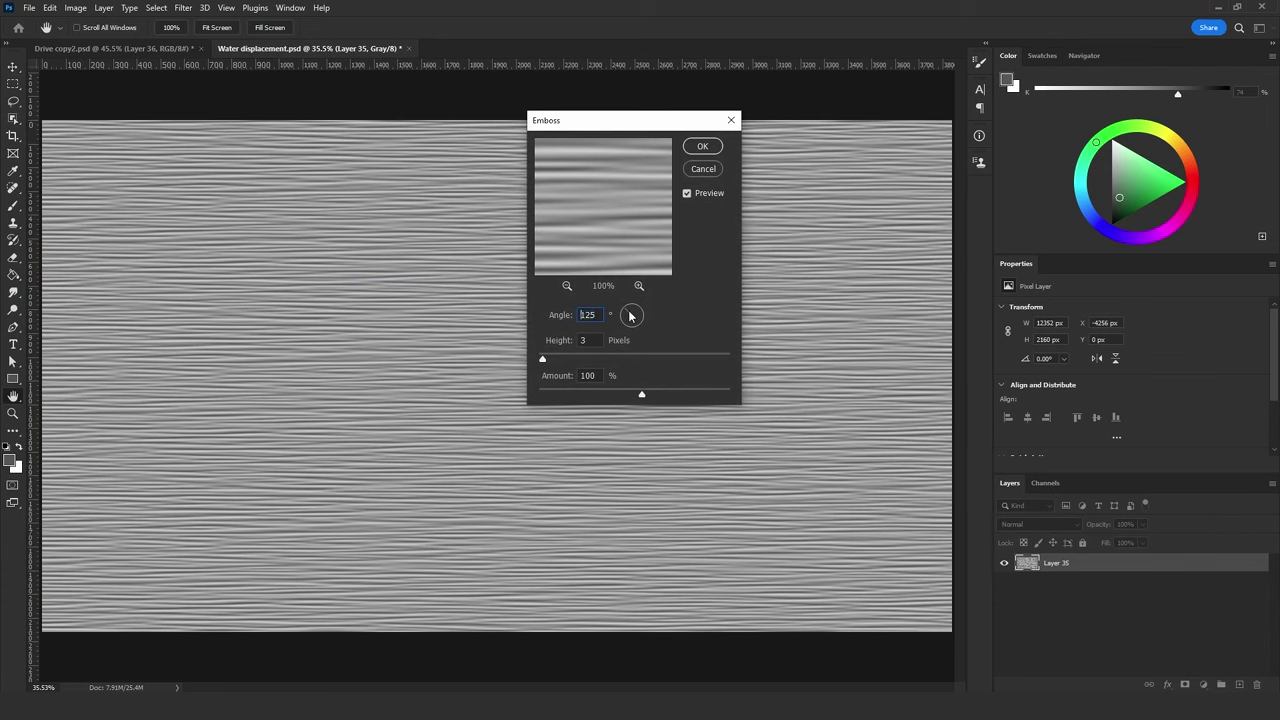
{"action": "left_click_drag", "start_coordinate": [632, 318], "coordinate": [636, 304]}
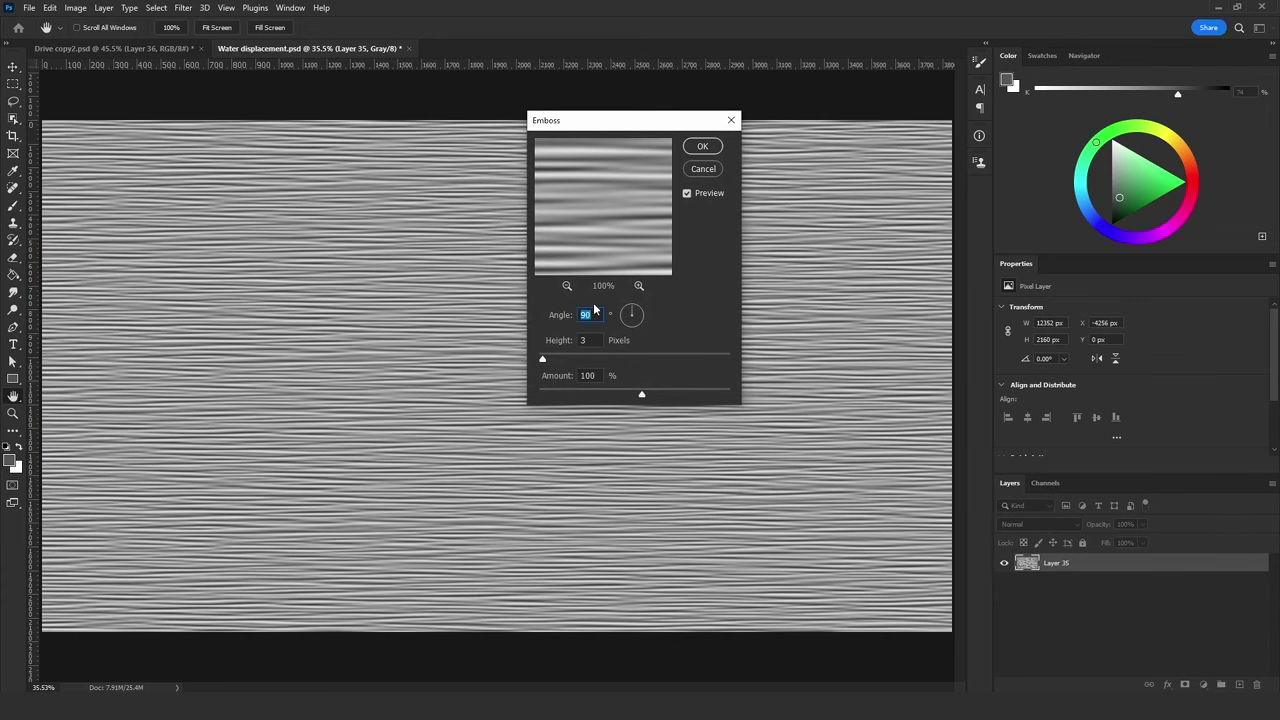
{"action": "left_click_drag", "start_coordinate": [610, 394], "coordinate": [656, 392]}
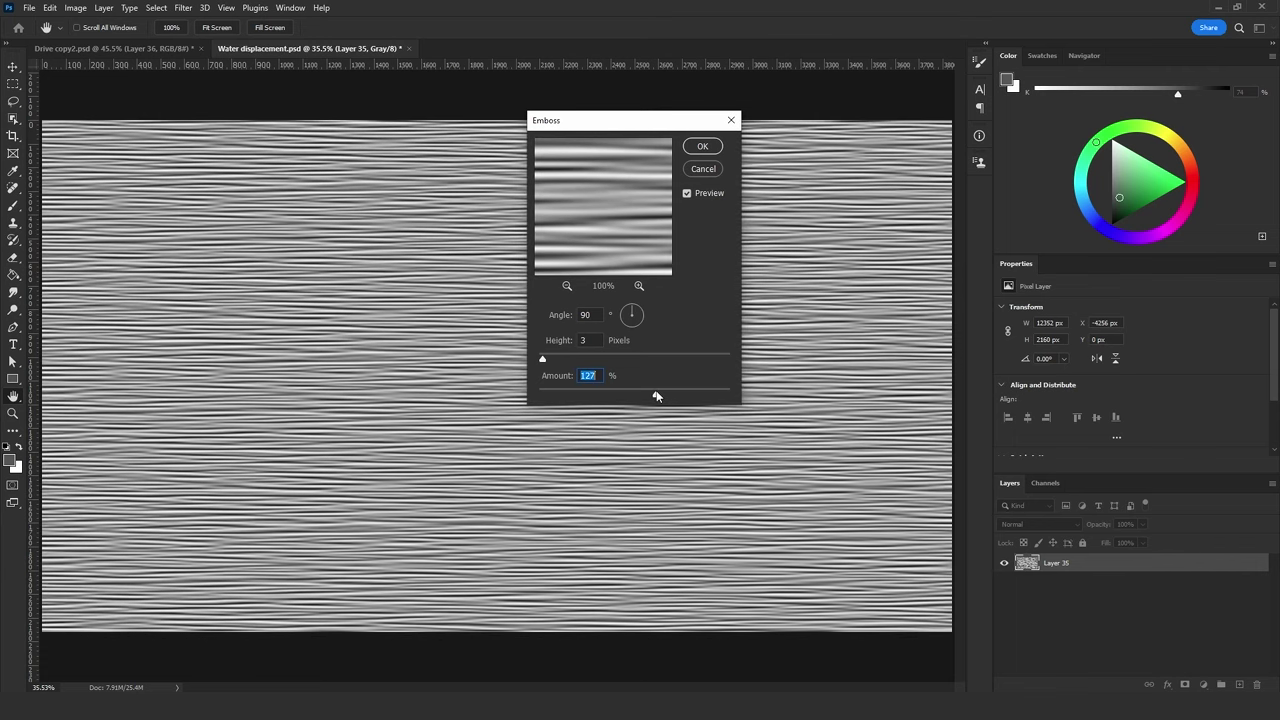
{"action": "left_click", "coordinate": [543, 360]}
{"action": "left_click", "coordinate": [702, 146]}
{"action": "key", "text": "ctrl+minus"}
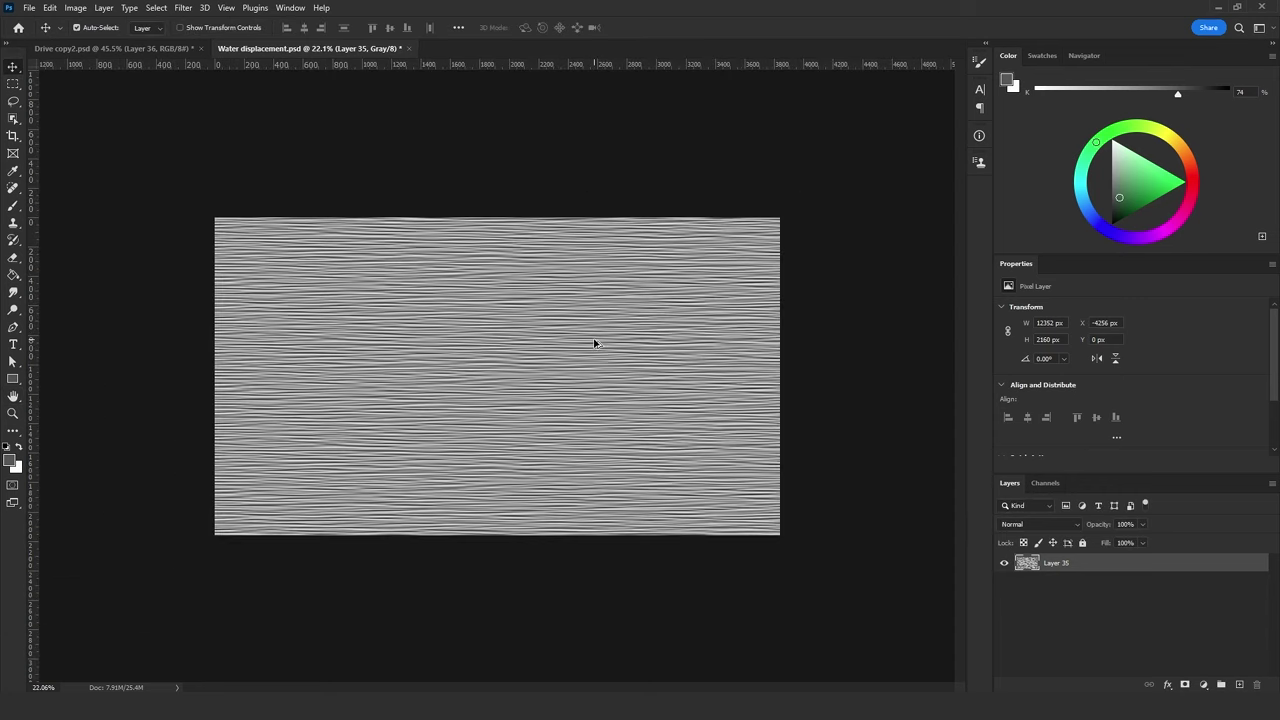
Squeeze the embossed texture to about 80% width with Free Transform.
{"action": "key", "text": "ctrl+t"}
{"action": "key", "text": "ctrl+0"}
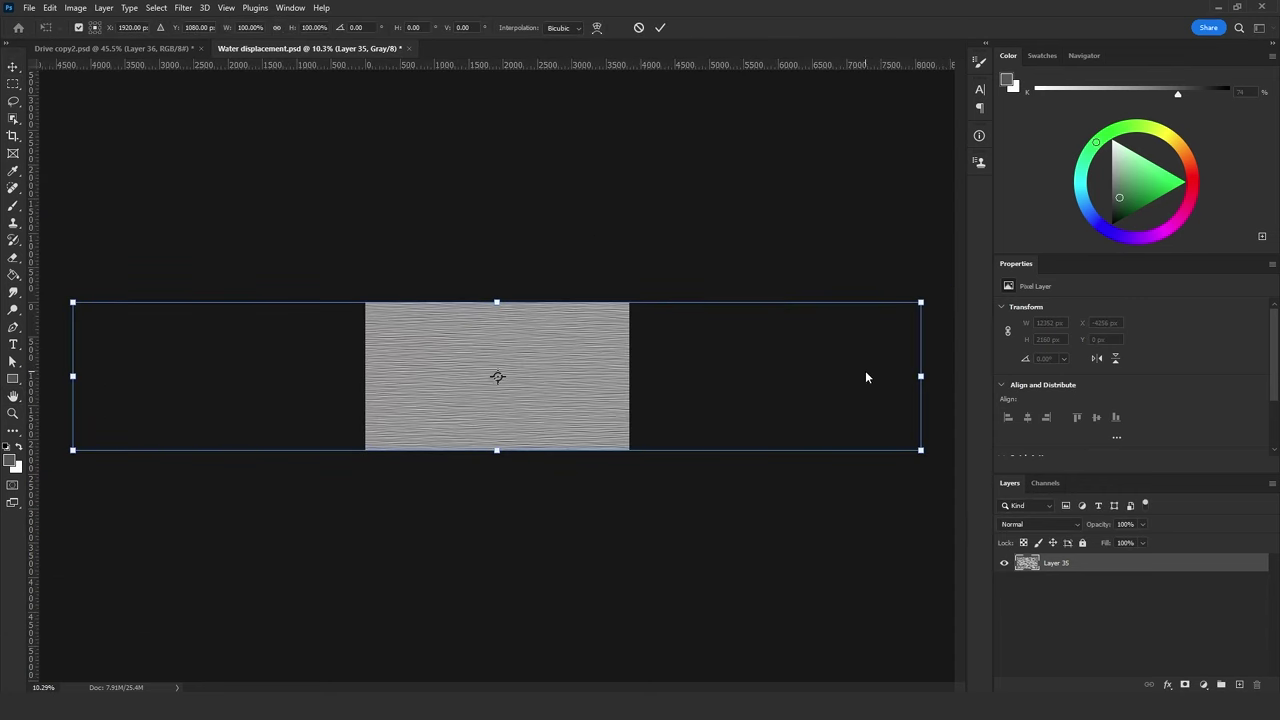
{"action": "left_click_drag", "start_coordinate": [918, 375], "coordinate": [834, 373]}
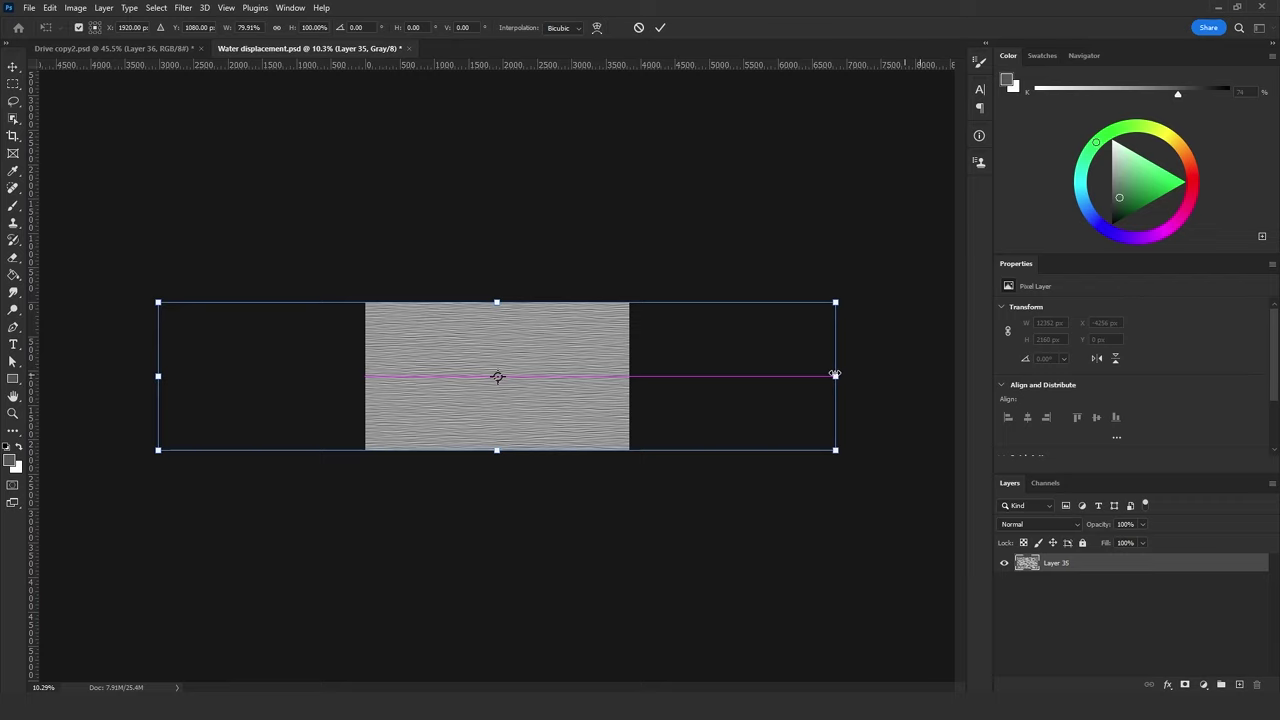
{"action": "key", "text": "Return"}
{"action": "key", "text": "ctrl+0"}
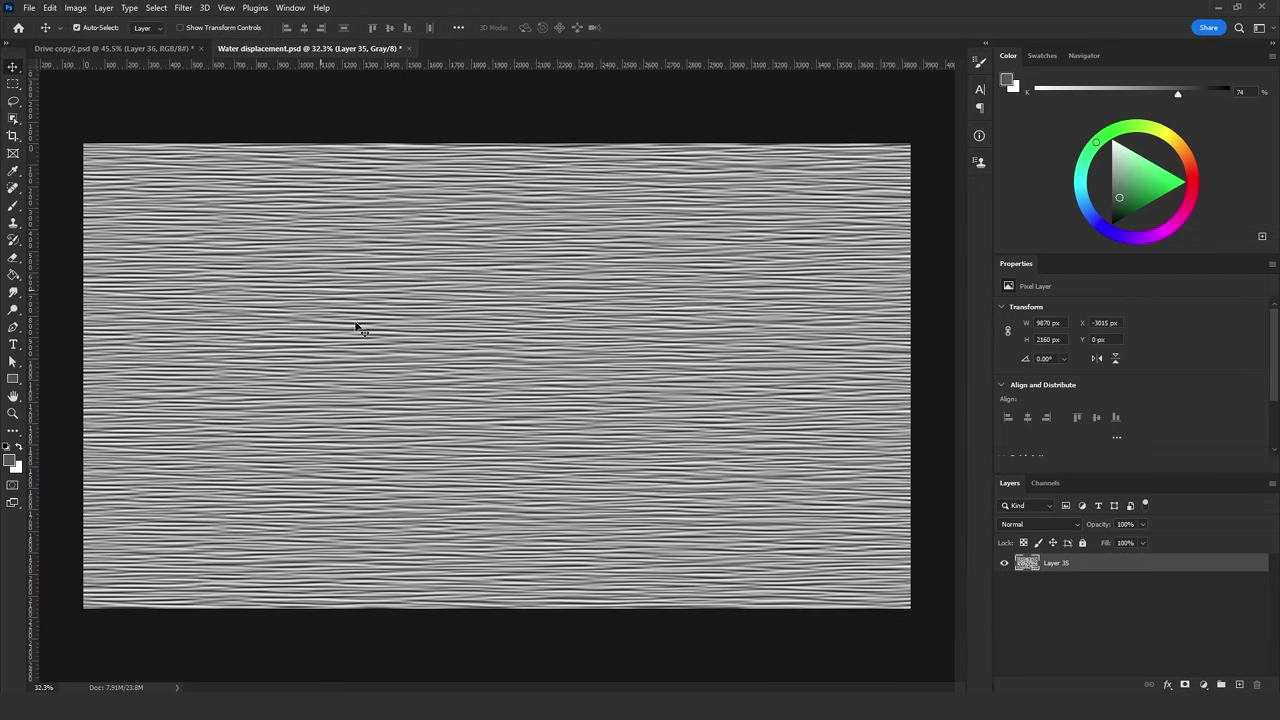
Save the ripple texture as Water displacement.psd.
{"action": "key", "text": "ctrl+shift+s"}
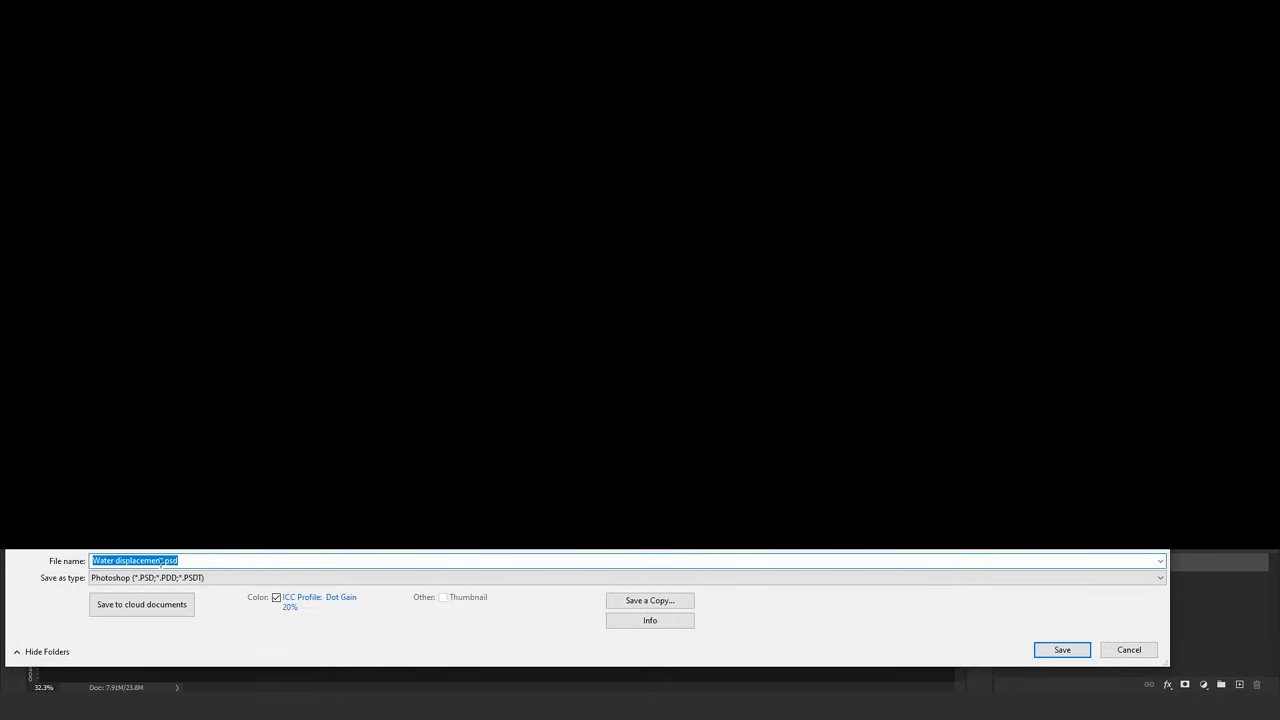
{"action": "left_click", "coordinate": [164, 561]}
{"action": "key", "text": "Return"}
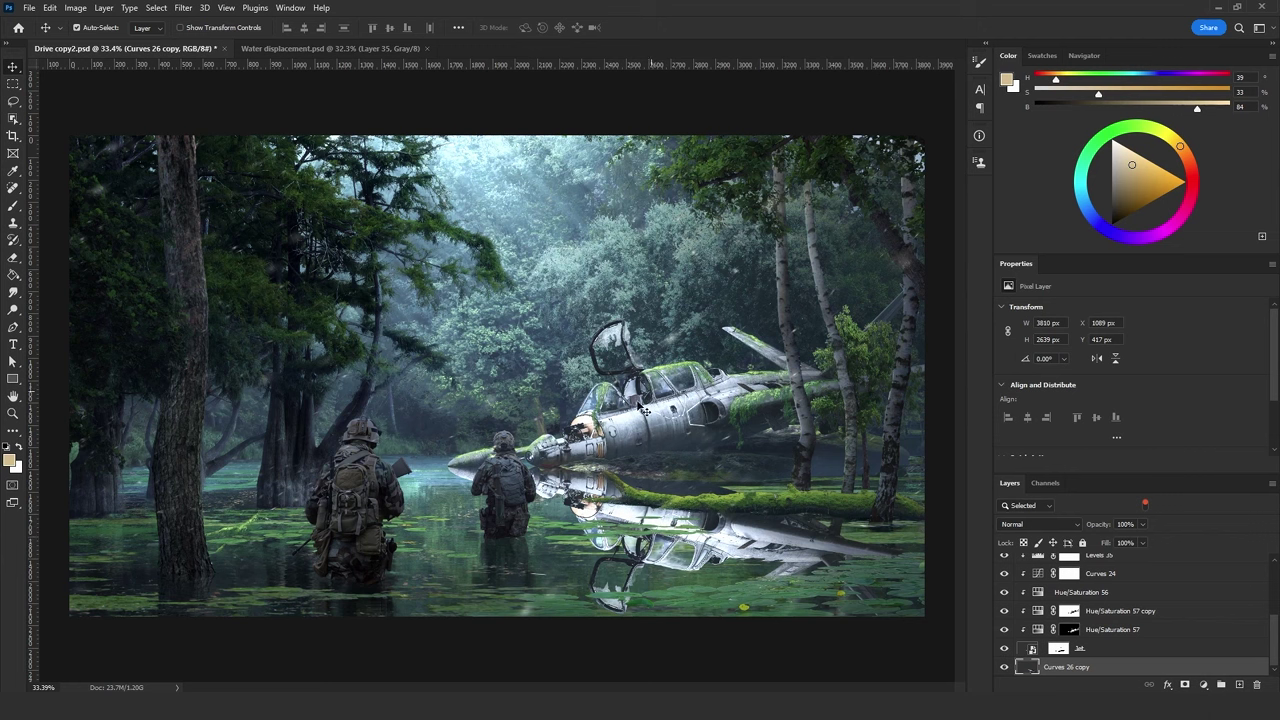
Set the Layers panel filter to list only the selected layer.
{"action": "left_click", "coordinate": [1087, 650]}
{"action": "left_click", "coordinate": [1078, 676]}
{"action": "left_click", "coordinate": [1023, 505]}
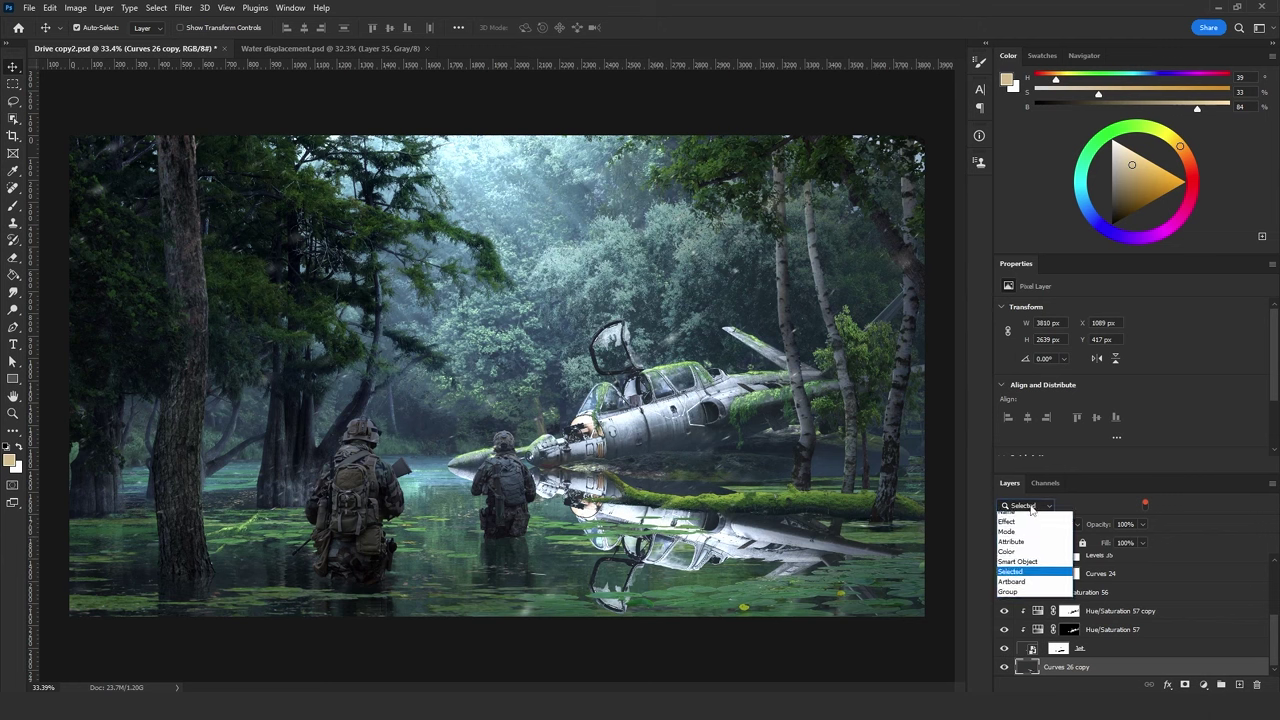
{"action": "left_click", "coordinate": [1025, 515]}
{"action": "left_click", "coordinate": [1025, 510]}
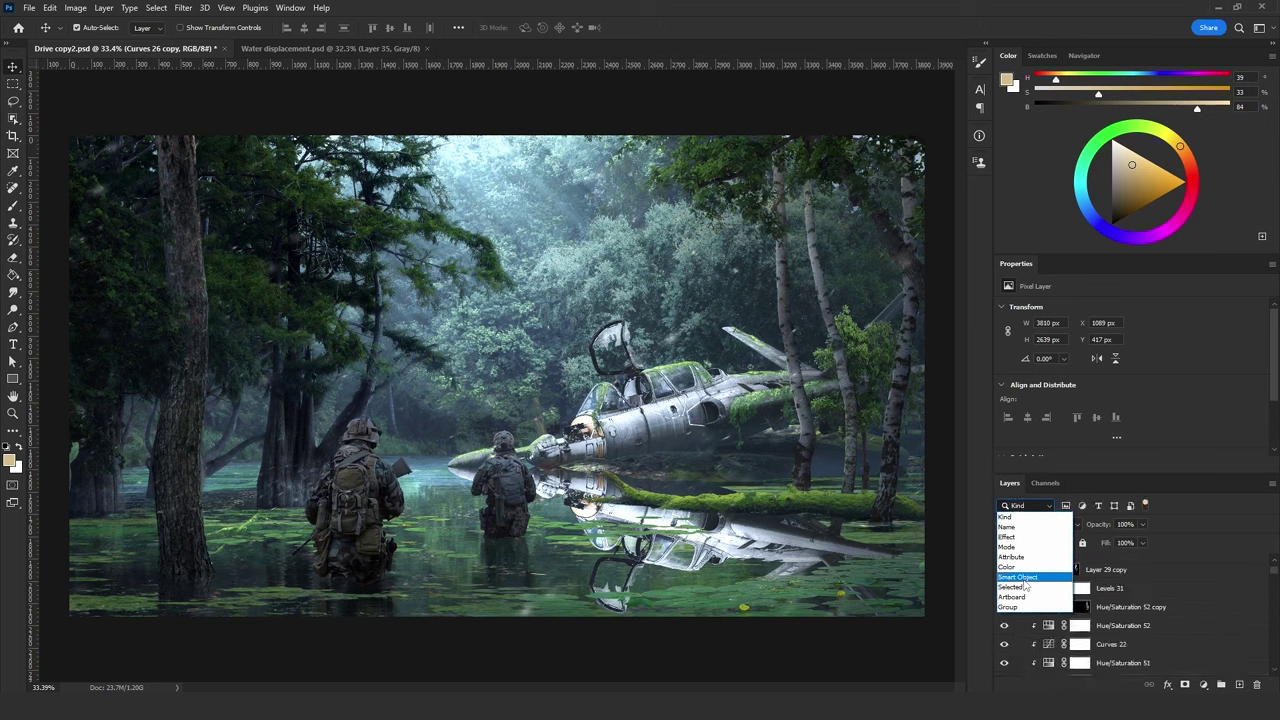
{"action": "left_click", "coordinate": [1025, 591]}
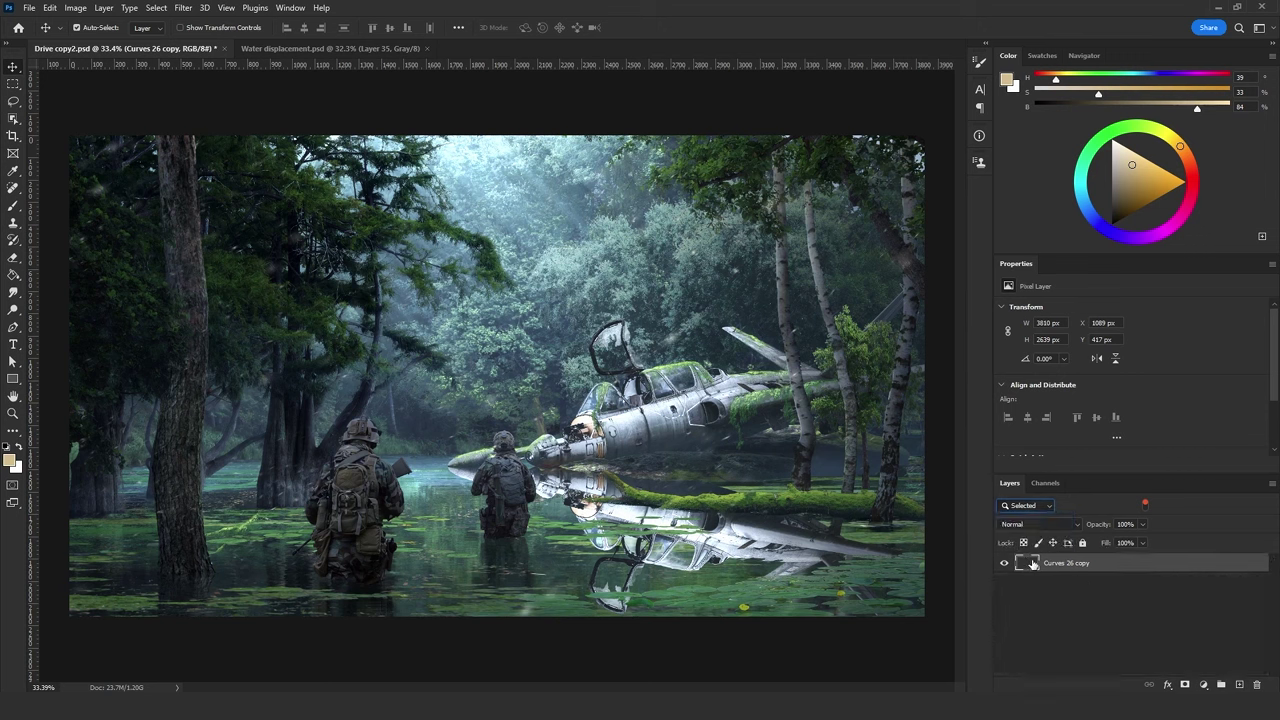
Rename the Curves 26 copy layer to 'Jet reflection'.
{"action": "double_click", "coordinate": [1067, 564]}
{"action": "type", "text": "Jet reflection"}
{"action": "key", "text": "Return"}
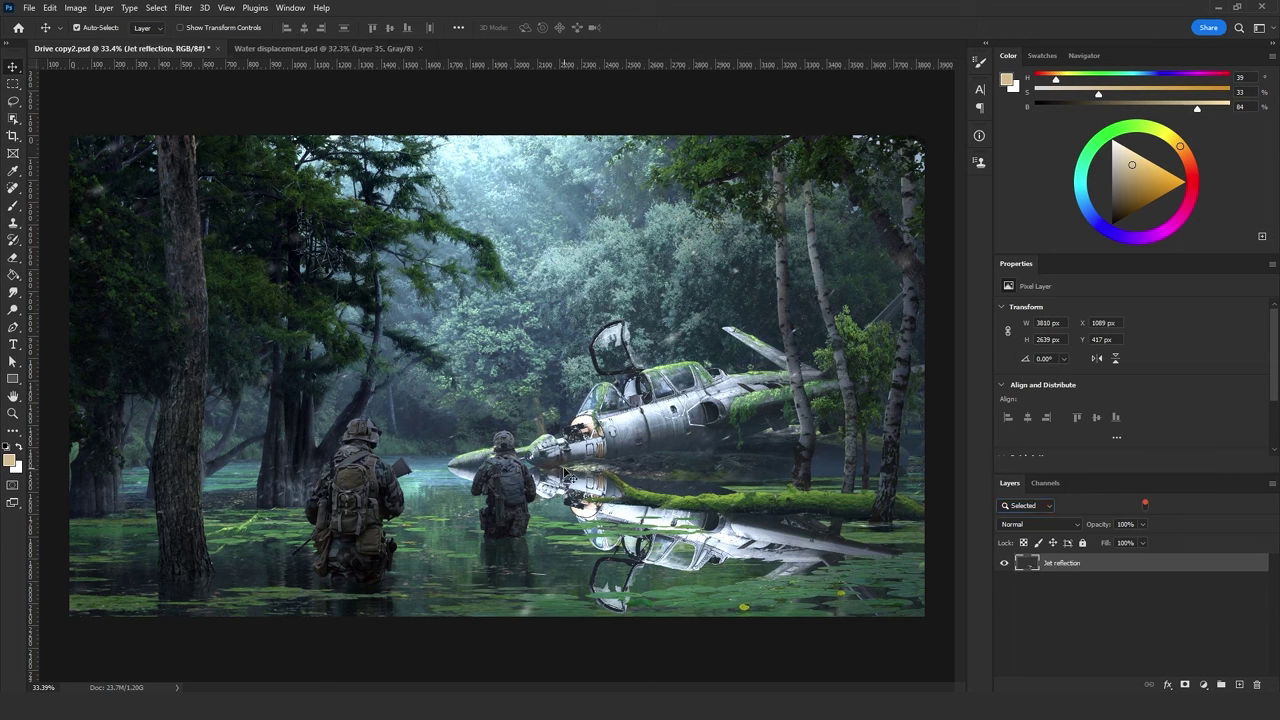
{"action": "left_click", "coordinate": [183, 7]}
Give Jet reflection a short 90° Motion Blur, then enter Quick Mask mode.
{"action": "mouse_move", "coordinate": [278, 178]}
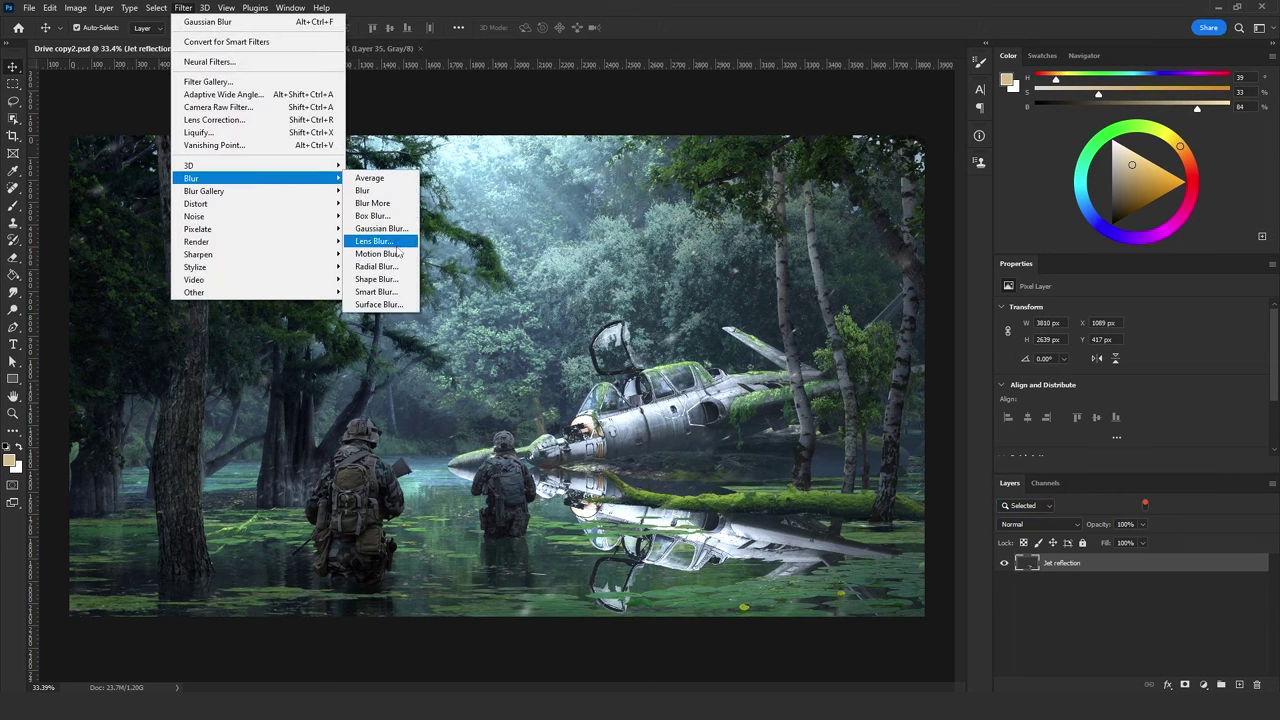
{"action": "left_click", "coordinate": [380, 254]}
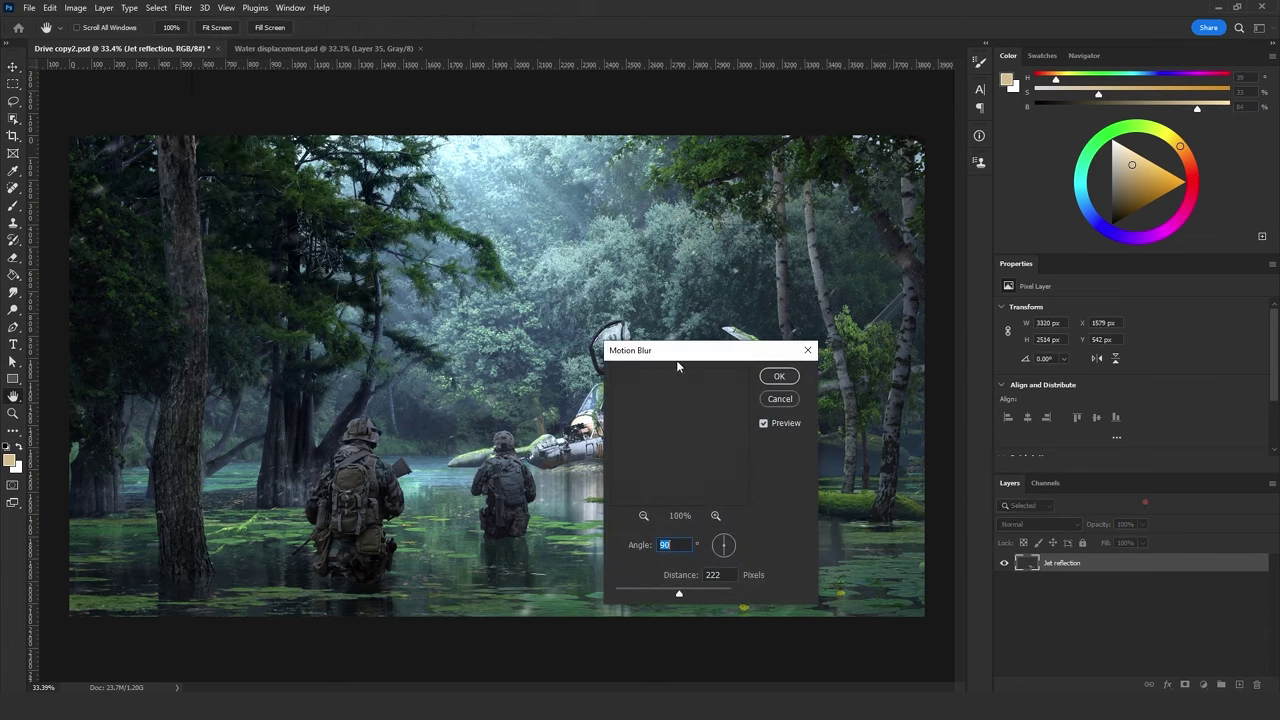
{"action": "left_click_drag", "start_coordinate": [695, 362], "coordinate": [891, 172]}
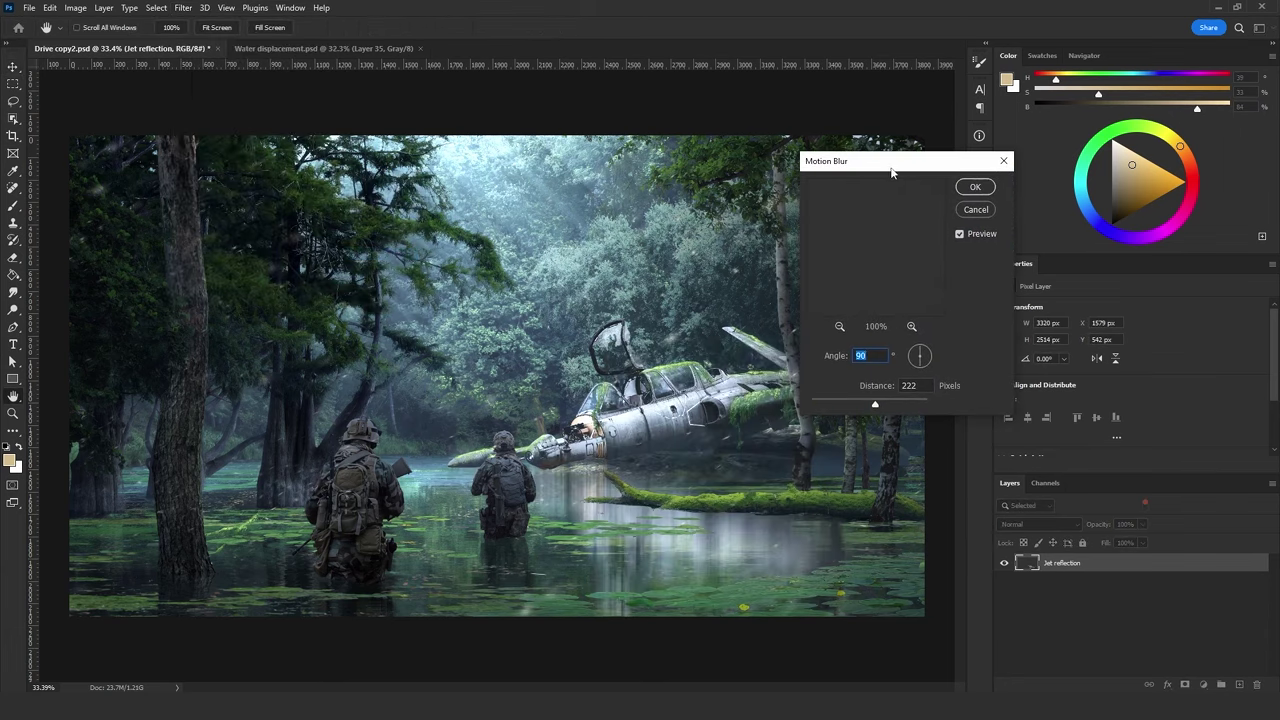
{"action": "left_click", "coordinate": [828, 402]}
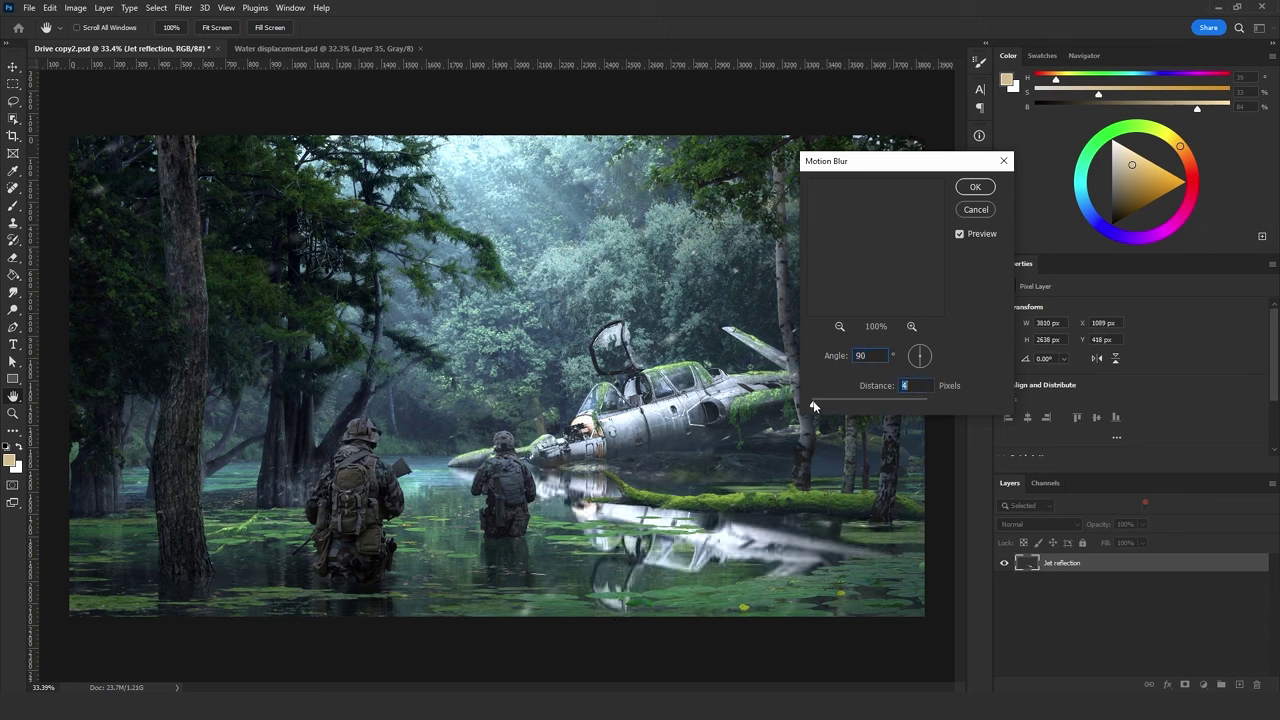
{"action": "left_click_drag", "start_coordinate": [813, 405], "coordinate": [816, 405]}
{"action": "left_click", "coordinate": [976, 188]}
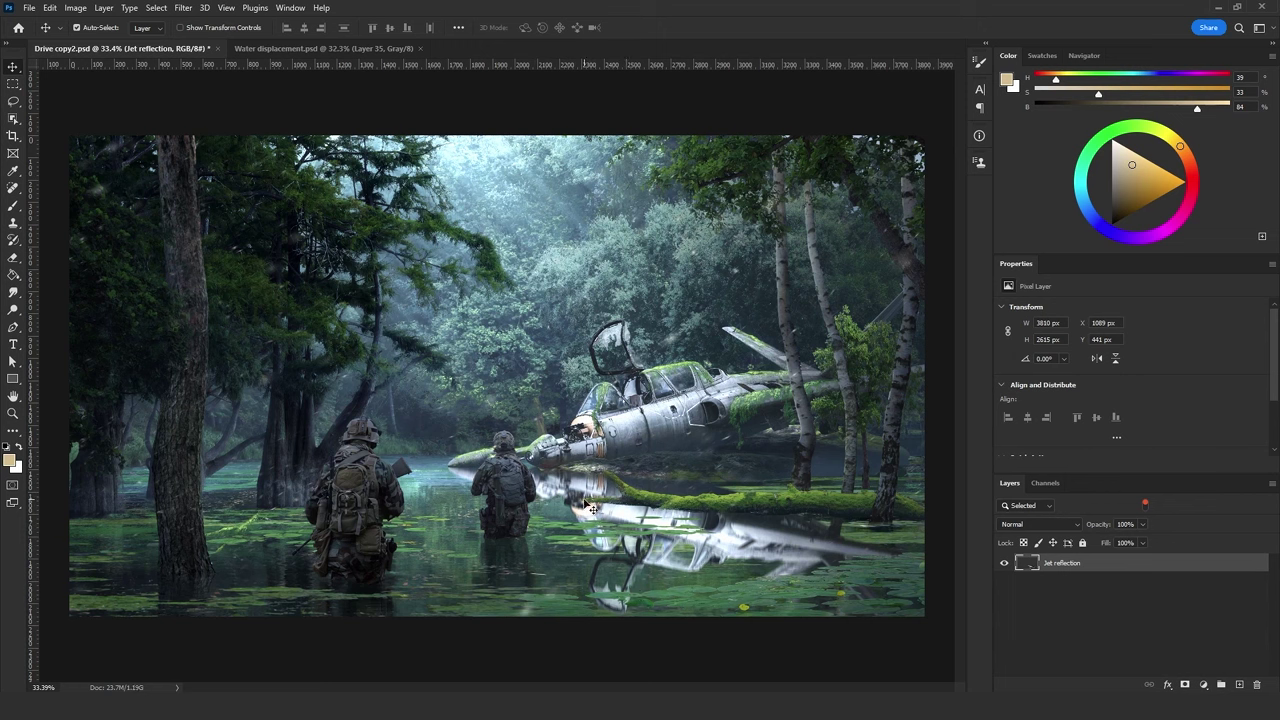
{"action": "key", "text": "q"}
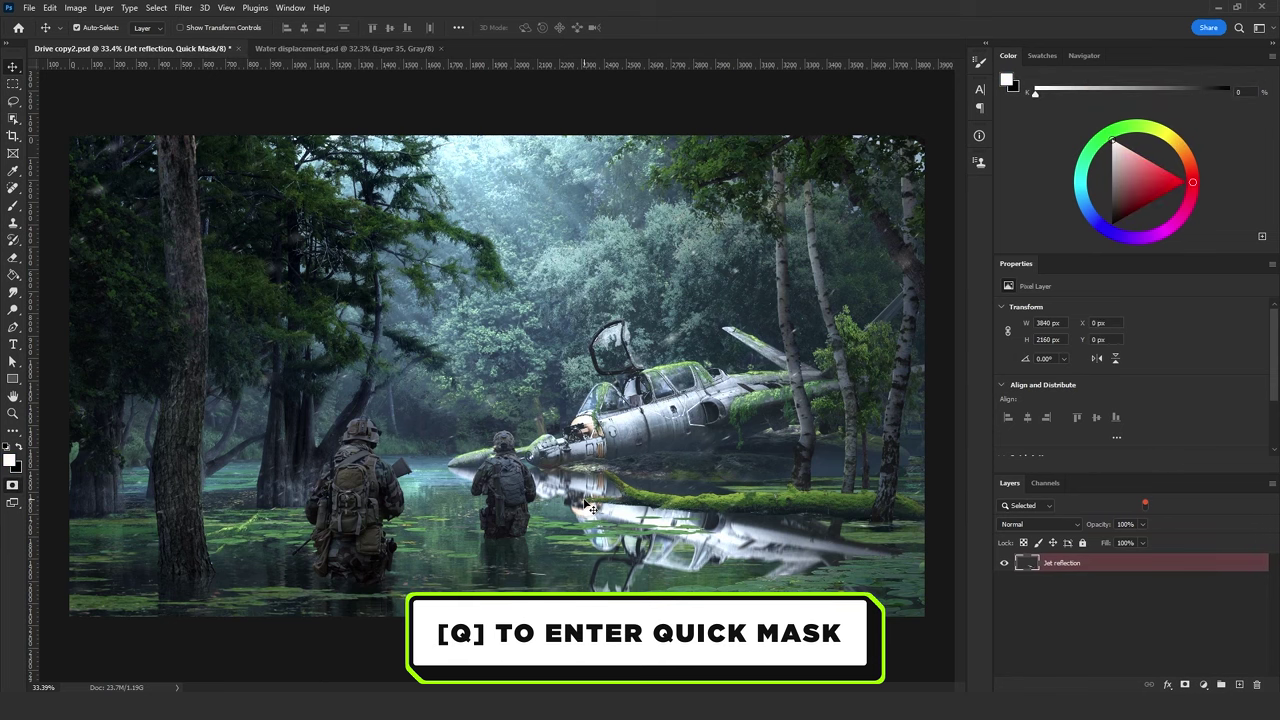
Draw an upward gradient in Quick Mask, invert it and exit to select the water.
{"action": "right_click", "coordinate": [13, 274]}
{"action": "left_click", "coordinate": [50, 272]}
{"action": "key", "text": "x"}
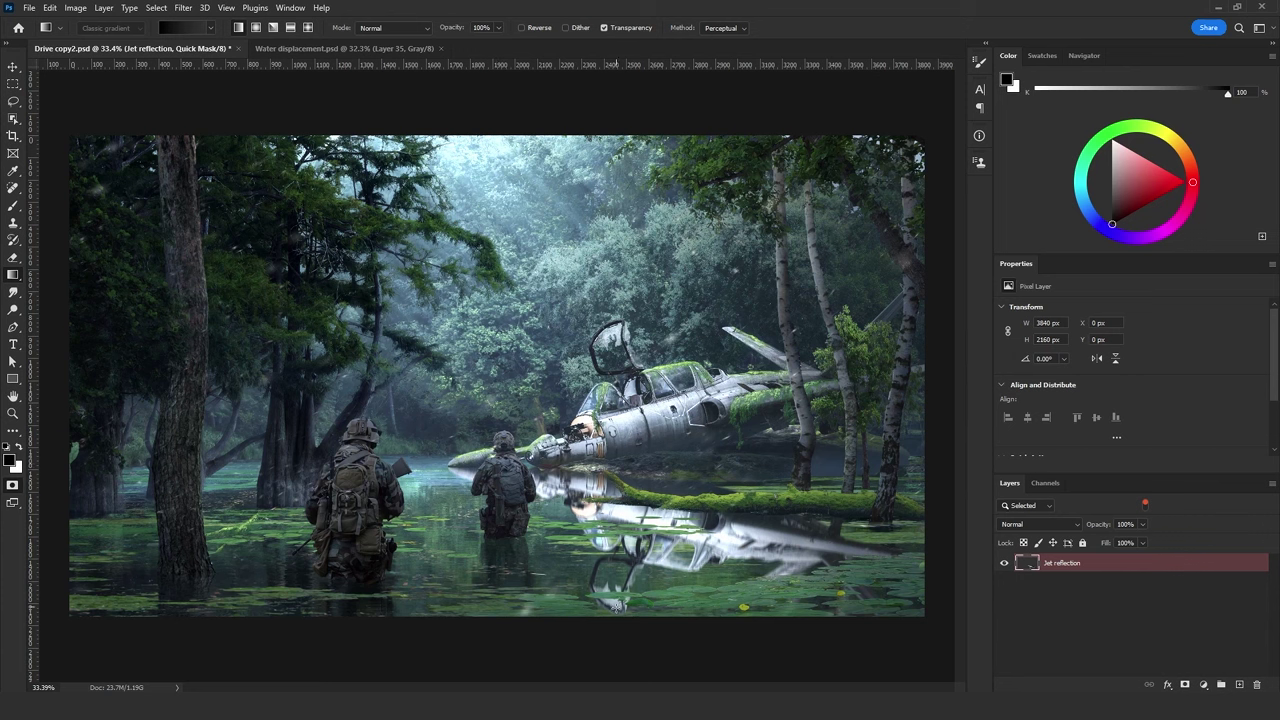
{"action": "left_click_drag", "start_coordinate": [616, 604], "coordinate": [616, 500]}
{"action": "key", "text": "ctrl+z"}
{"action": "left_click_drag", "start_coordinate": [580, 539], "coordinate": [580, 470]}
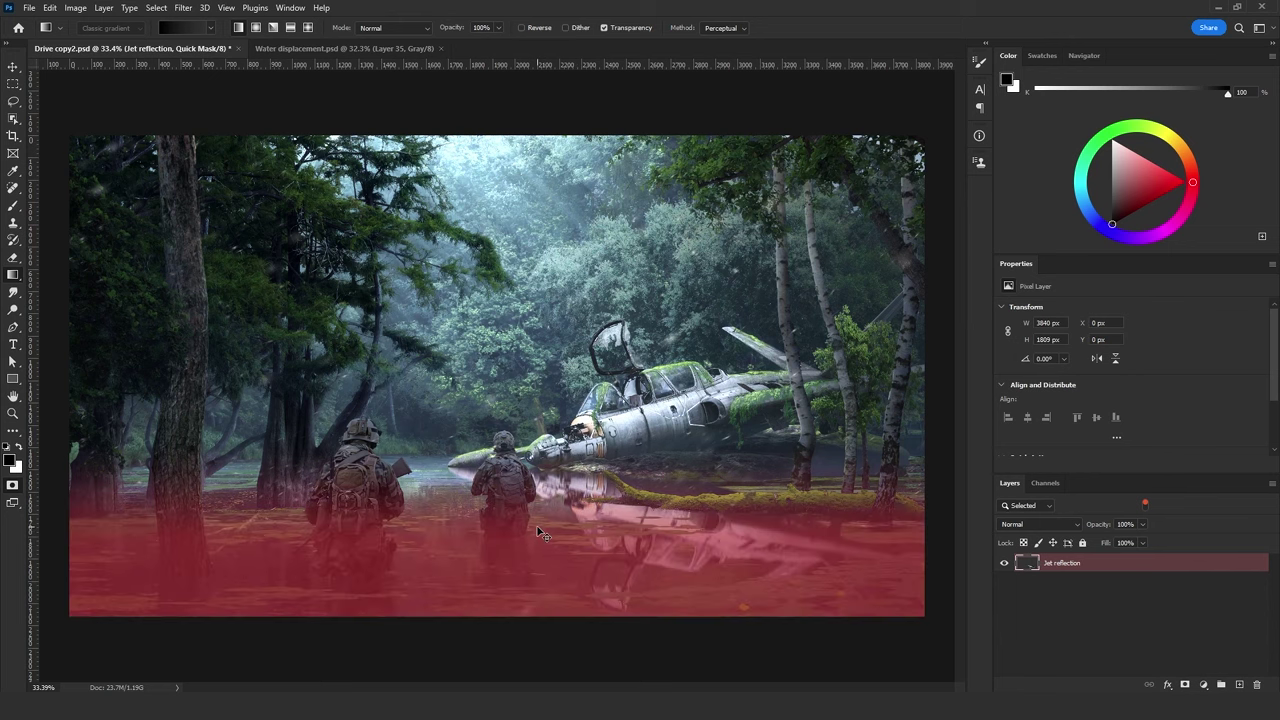
{"action": "key", "text": "ctrl+i"}
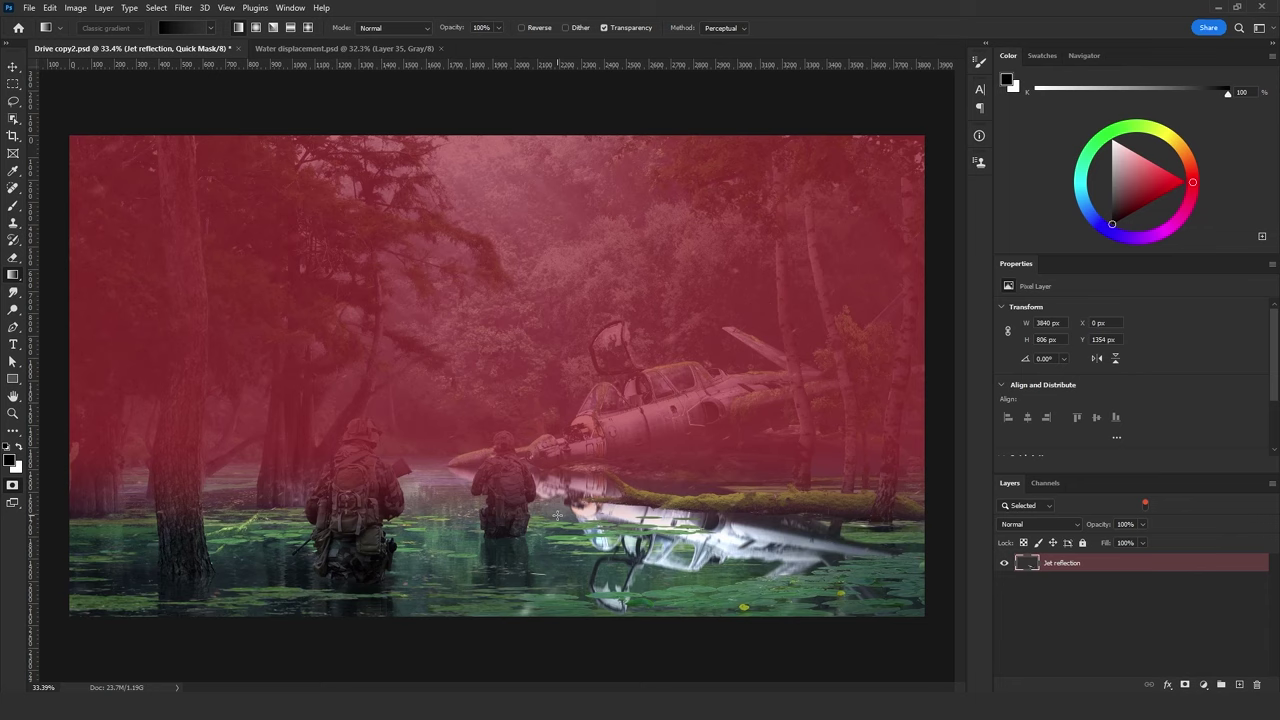
{"action": "key", "text": "q"}
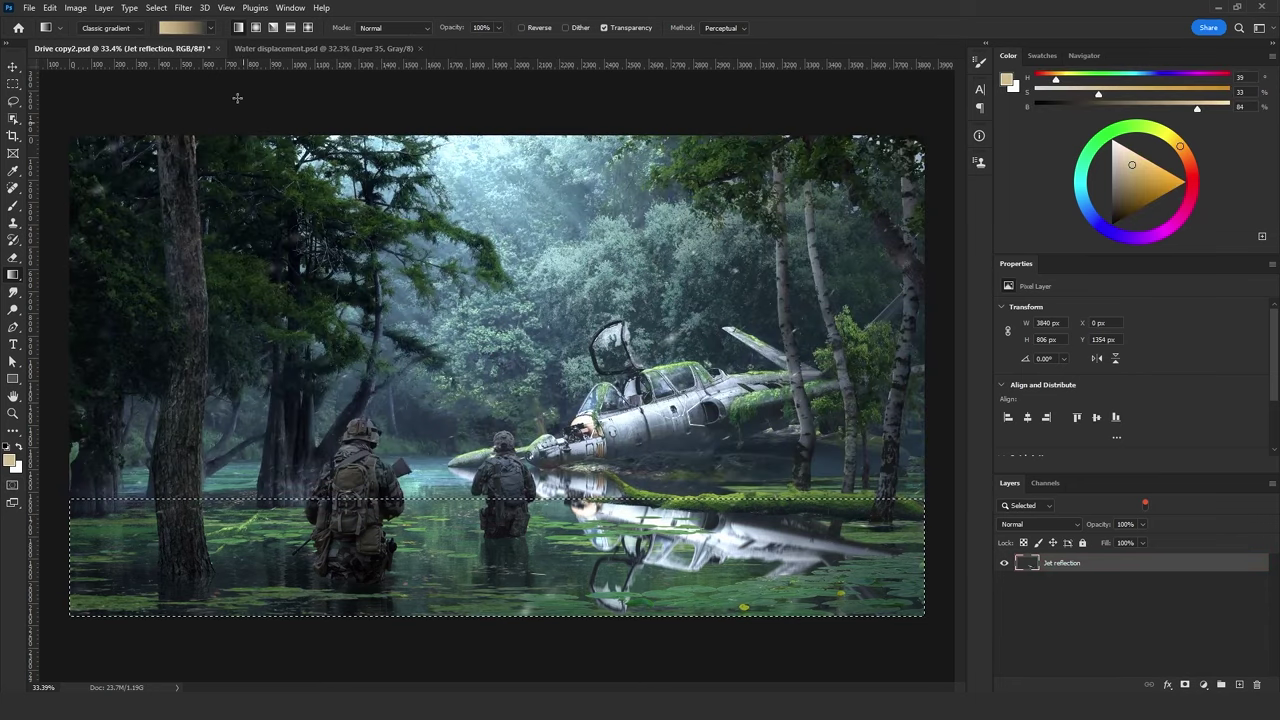
Apply a 90° Motion Blur of 47 px to the selected water area.
{"action": "left_click", "coordinate": [183, 8]}
{"action": "mouse_move", "coordinate": [250, 184]}
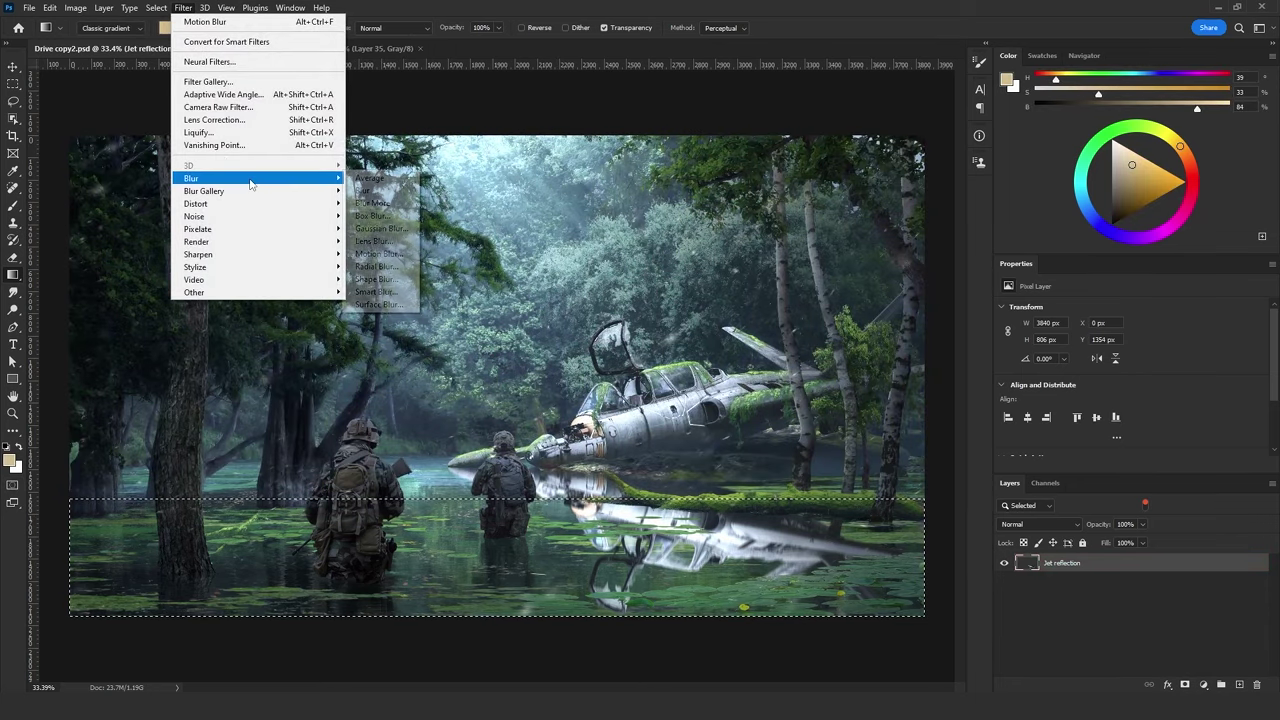
{"action": "left_click", "coordinate": [385, 254]}
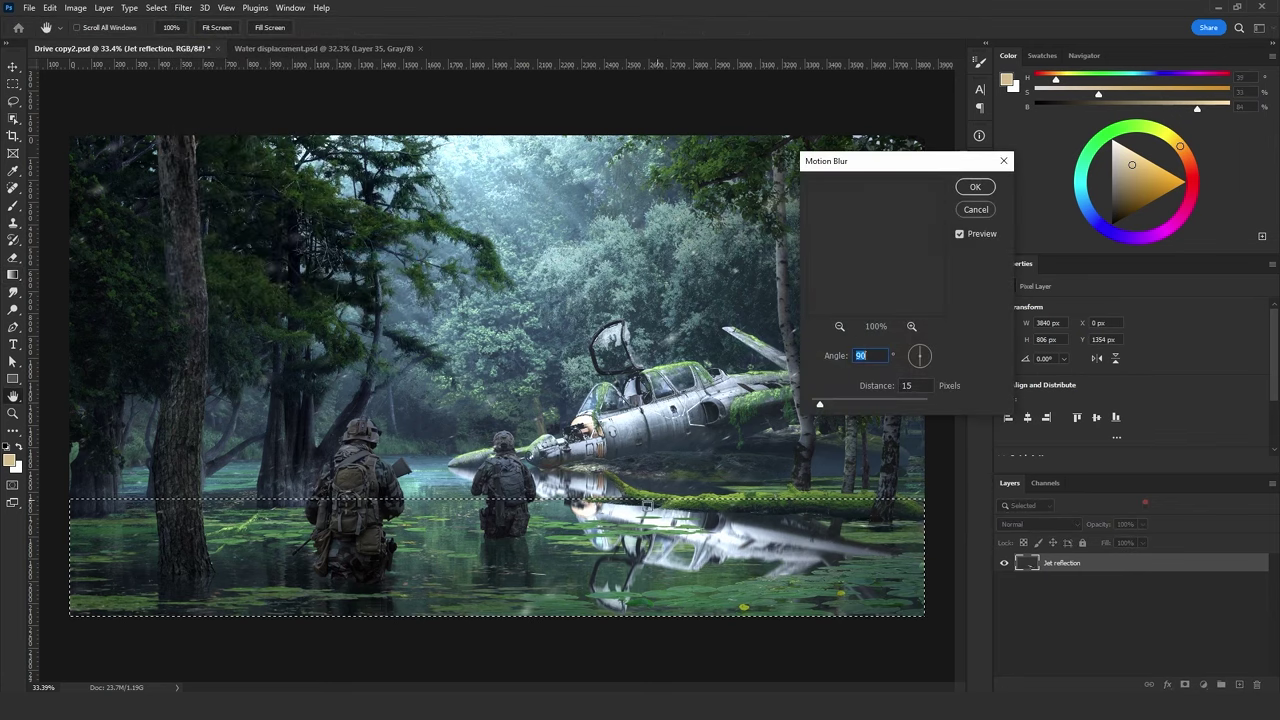
{"action": "left_click", "coordinate": [841, 403]}
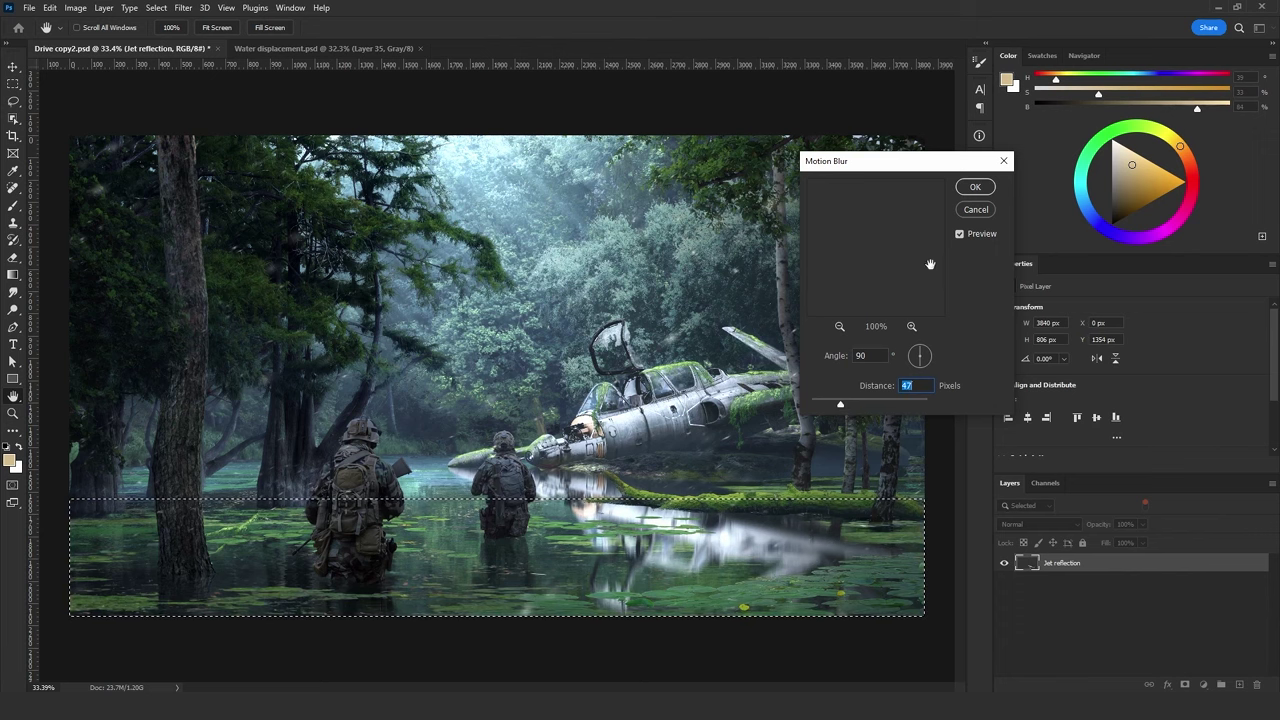
{"action": "key", "text": "Return"}
Transform the selection outline, moving it down about 34 px onto the bottom strip.
{"action": "left_click", "coordinate": [13, 101]}
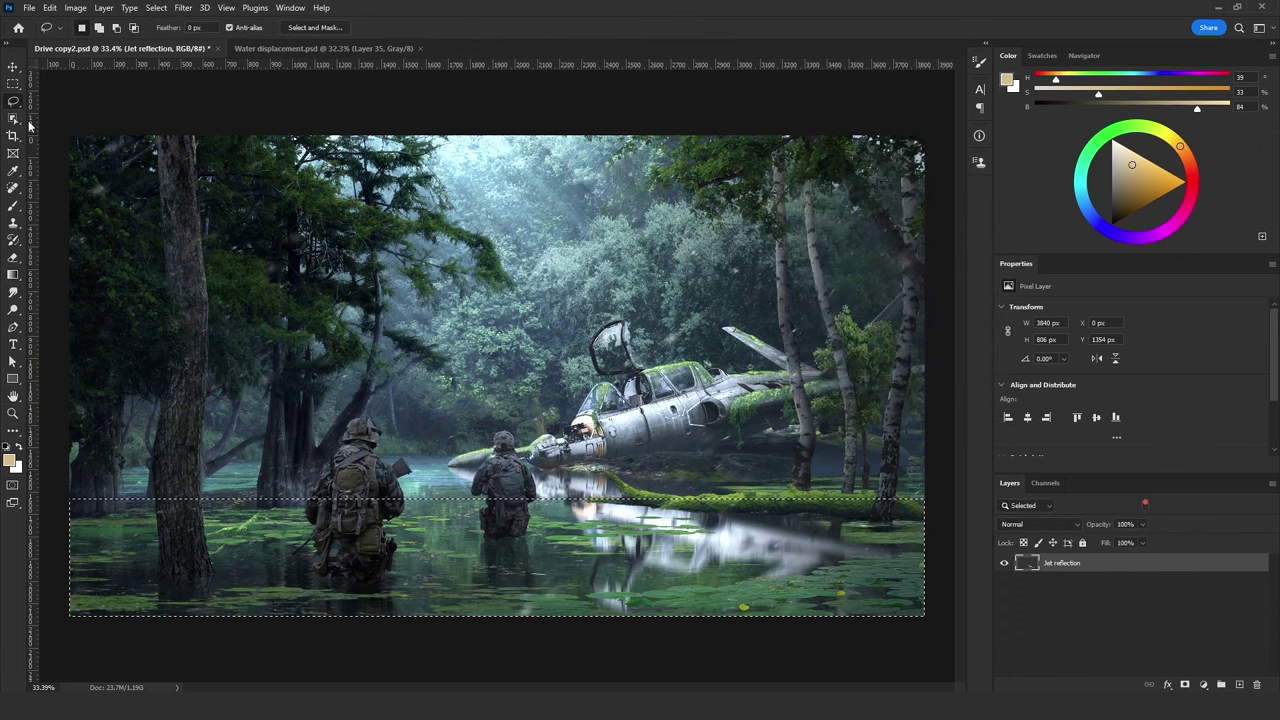
{"action": "right_click", "coordinate": [494, 375]}
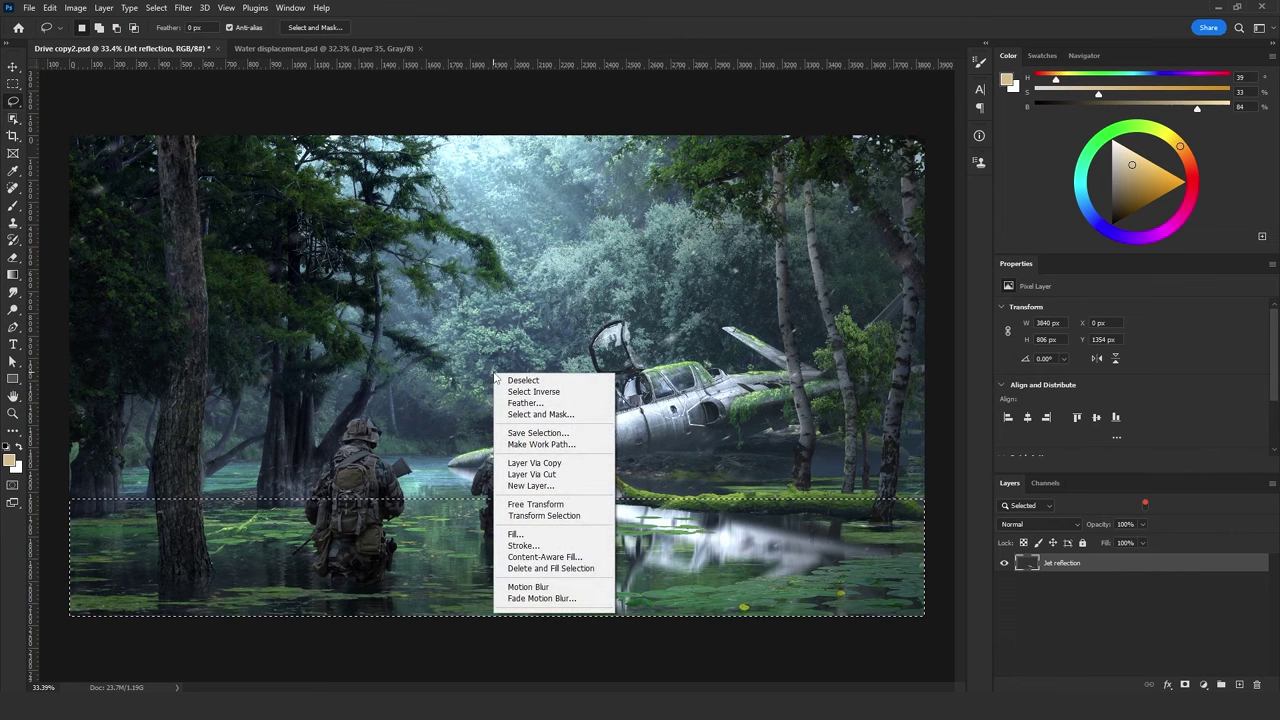
{"action": "key", "text": "Escape"}
{"action": "right_click", "coordinate": [494, 375]}
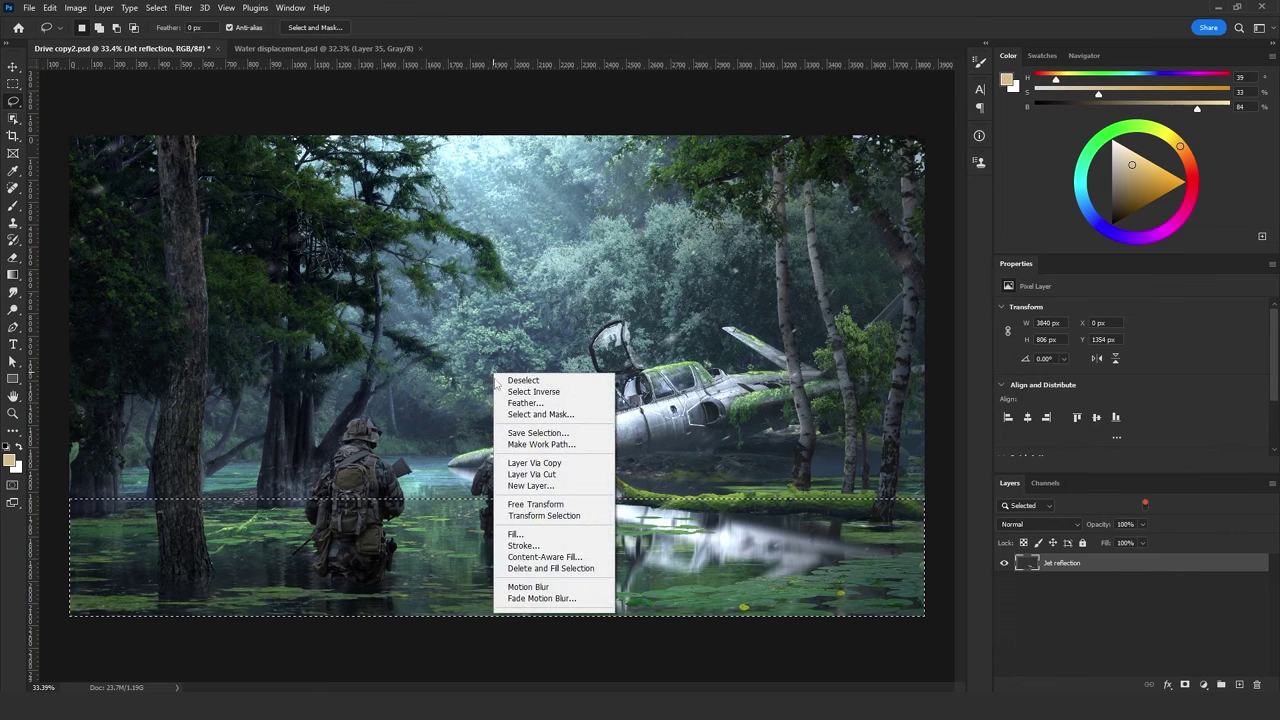
{"action": "left_click", "coordinate": [541, 517]}
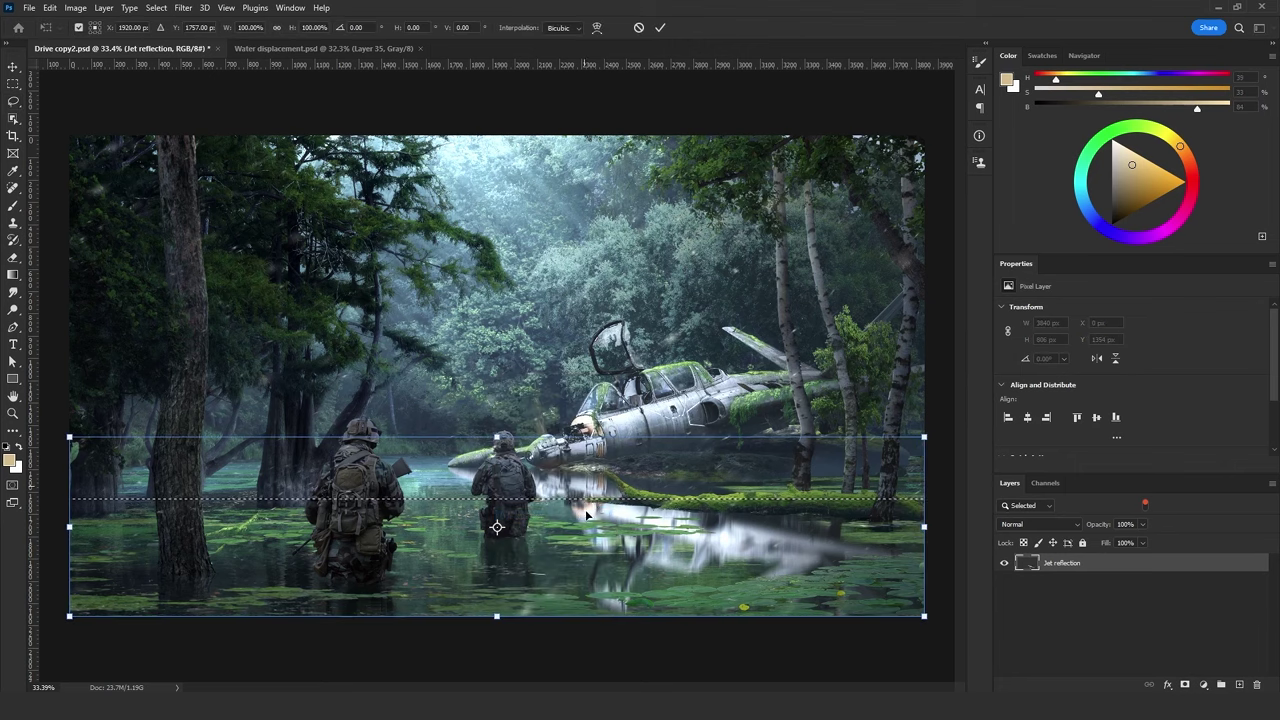
{"action": "left_click_drag", "start_coordinate": [600, 489], "coordinate": [608, 551]}
{"action": "key", "text": "Return"}
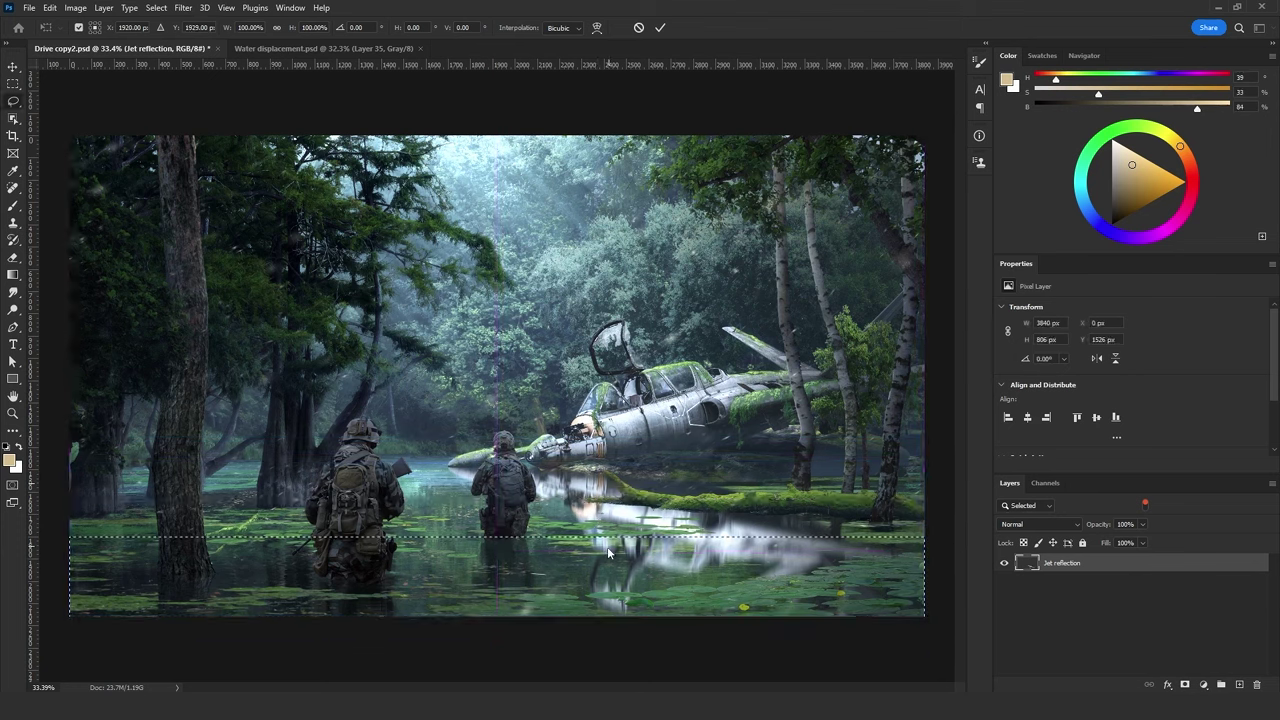
{"action": "key", "text": "l"}
Blur the reflection strip with a 90°, 152-pixel Motion Blur and deselect.
{"action": "left_click", "coordinate": [183, 7]}
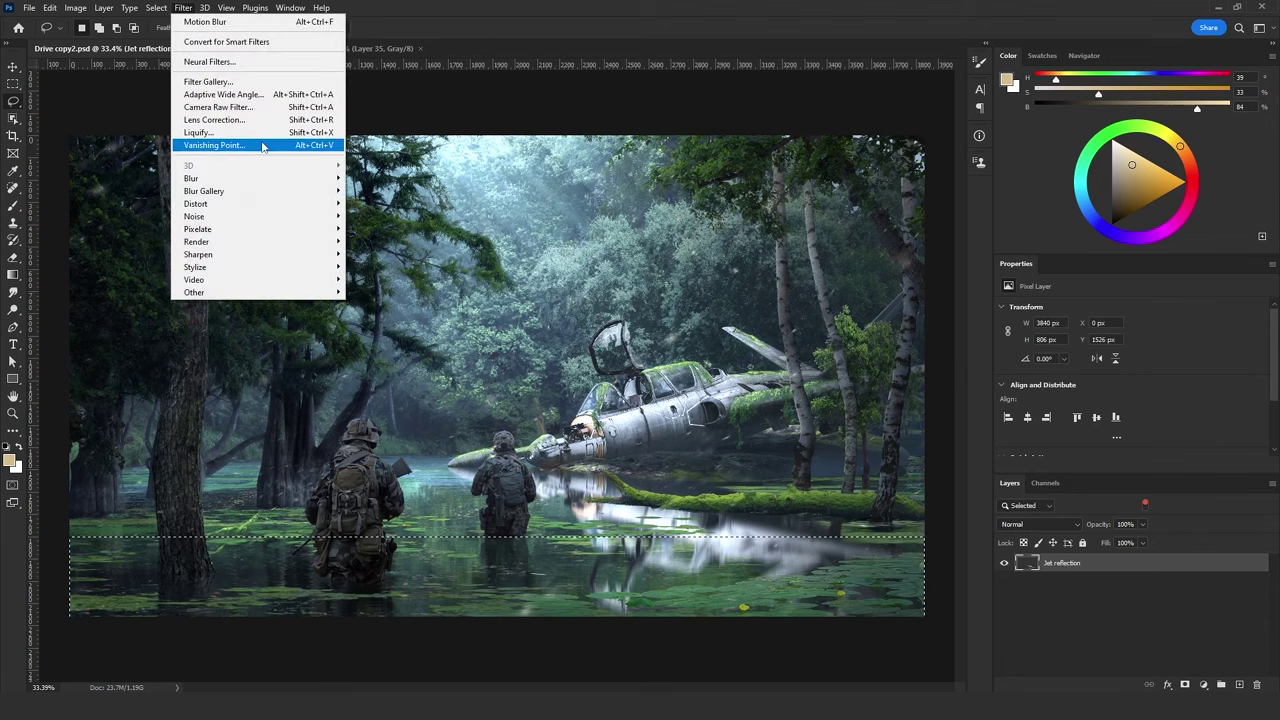
{"action": "mouse_move", "coordinate": [284, 178]}
{"action": "left_click", "coordinate": [376, 254]}
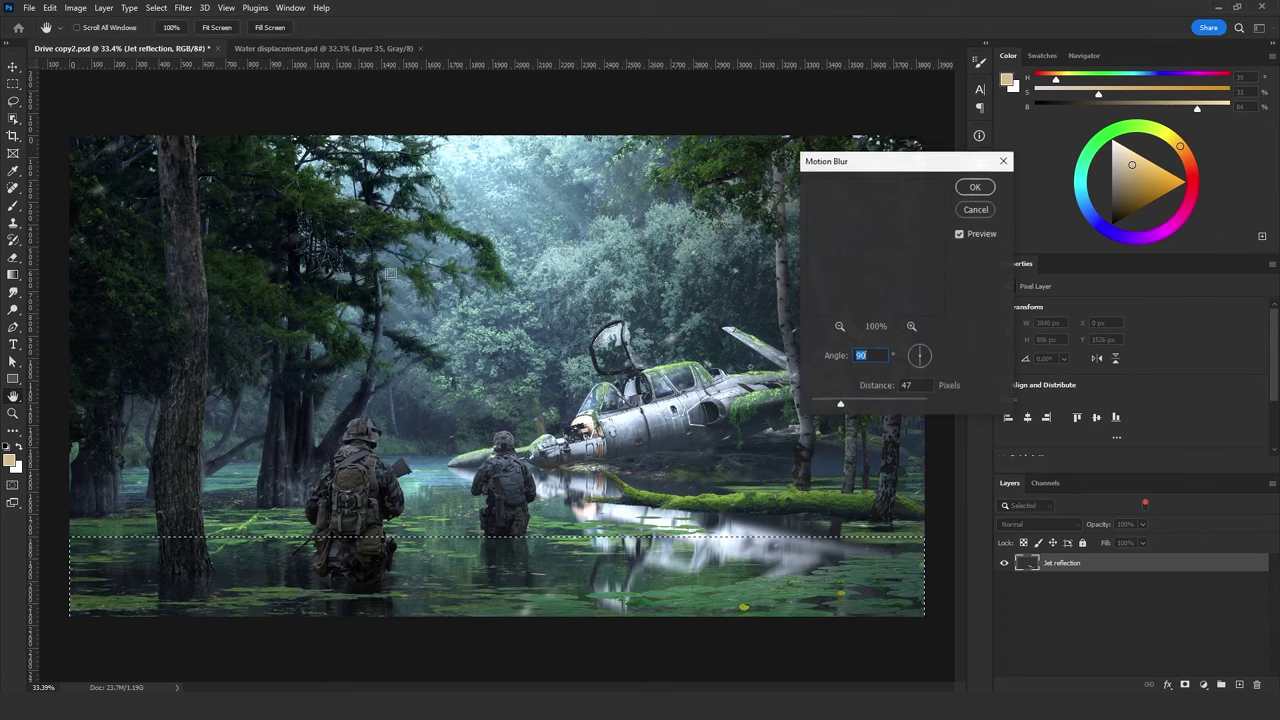
{"action": "left_click", "coordinate": [869, 403]}
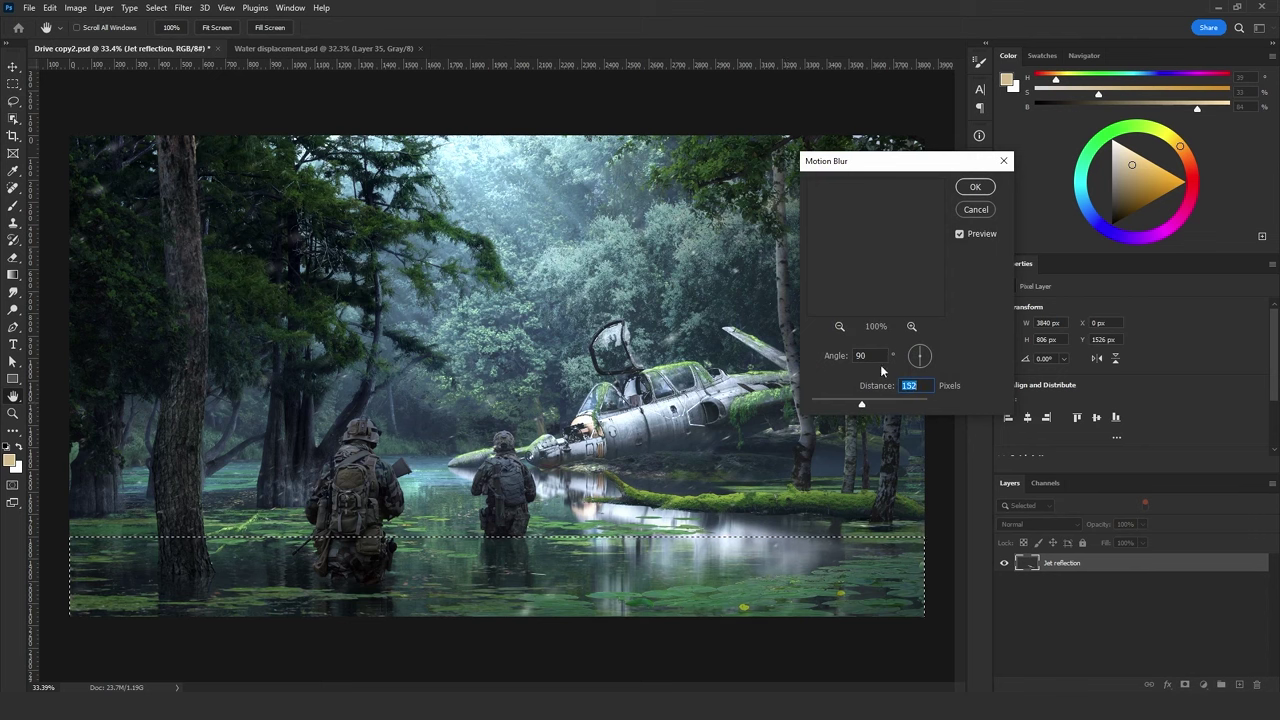
{"action": "left_click", "coordinate": [974, 187]}
{"action": "key", "text": "ctrl+d"}
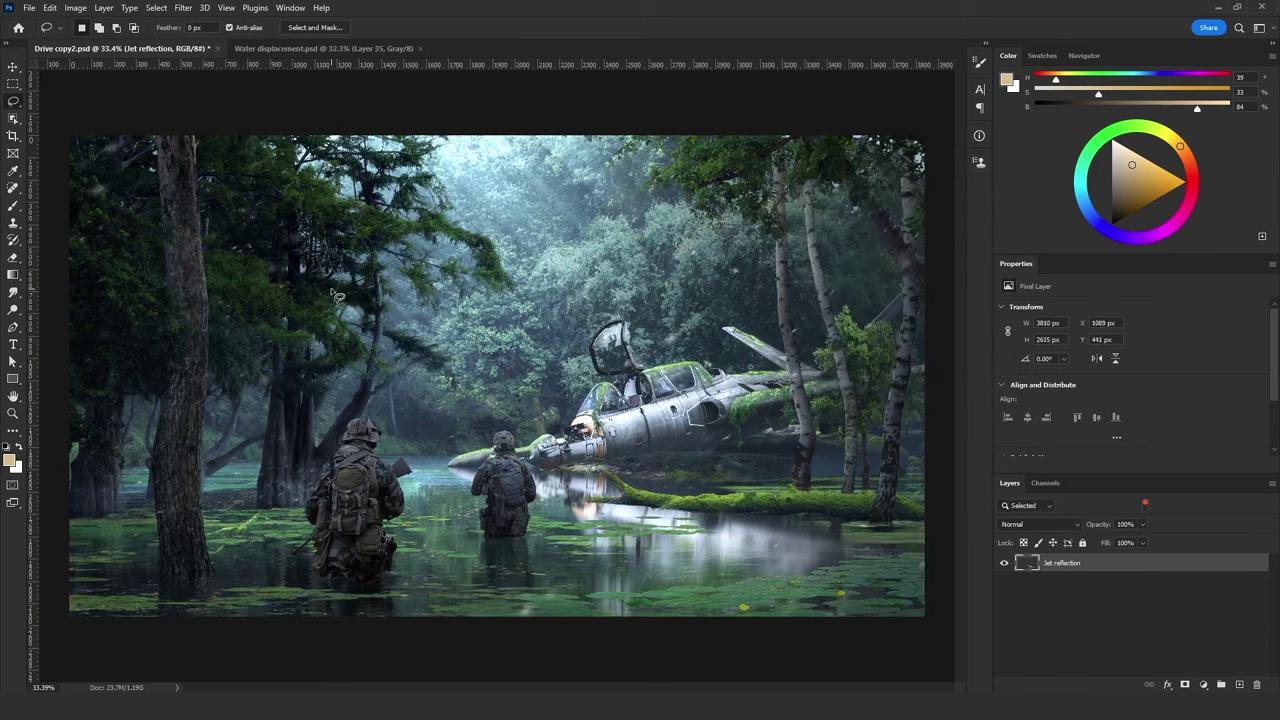
Choose Distort > Glass in the Filter Gallery and load the water displacement texture.
{"action": "left_click", "coordinate": [183, 8]}
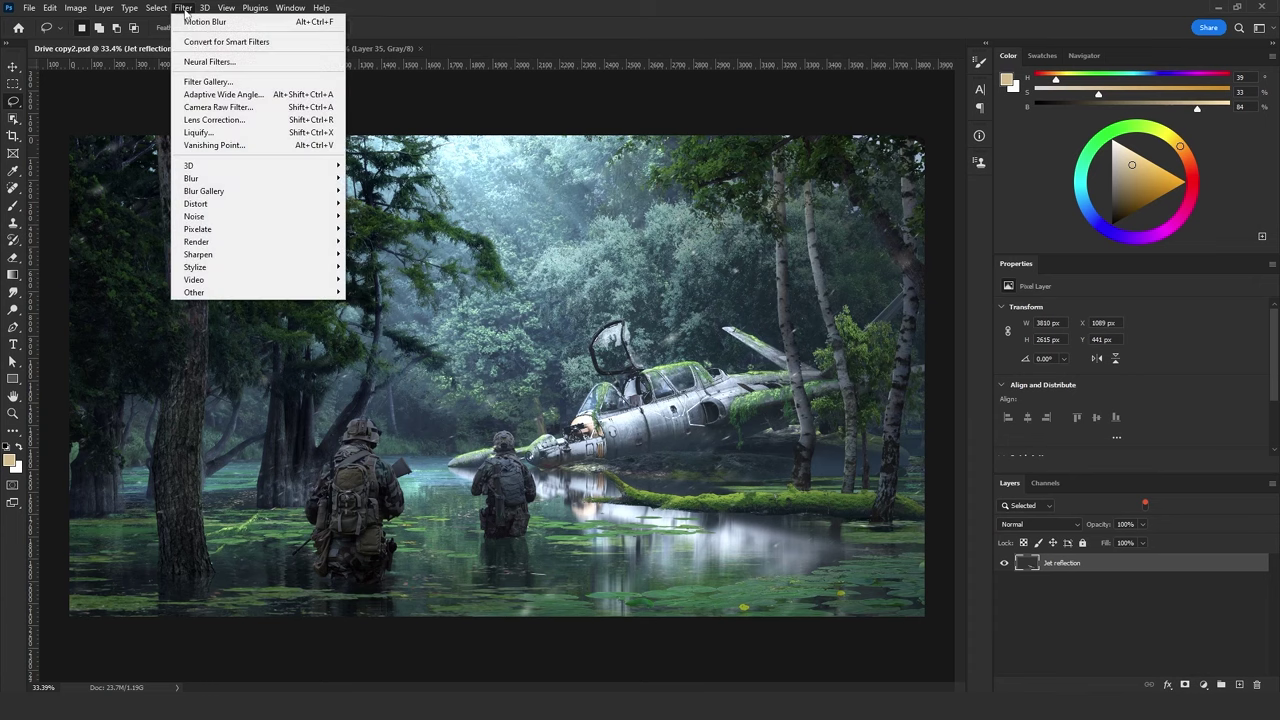
{"action": "left_click", "coordinate": [206, 81]}
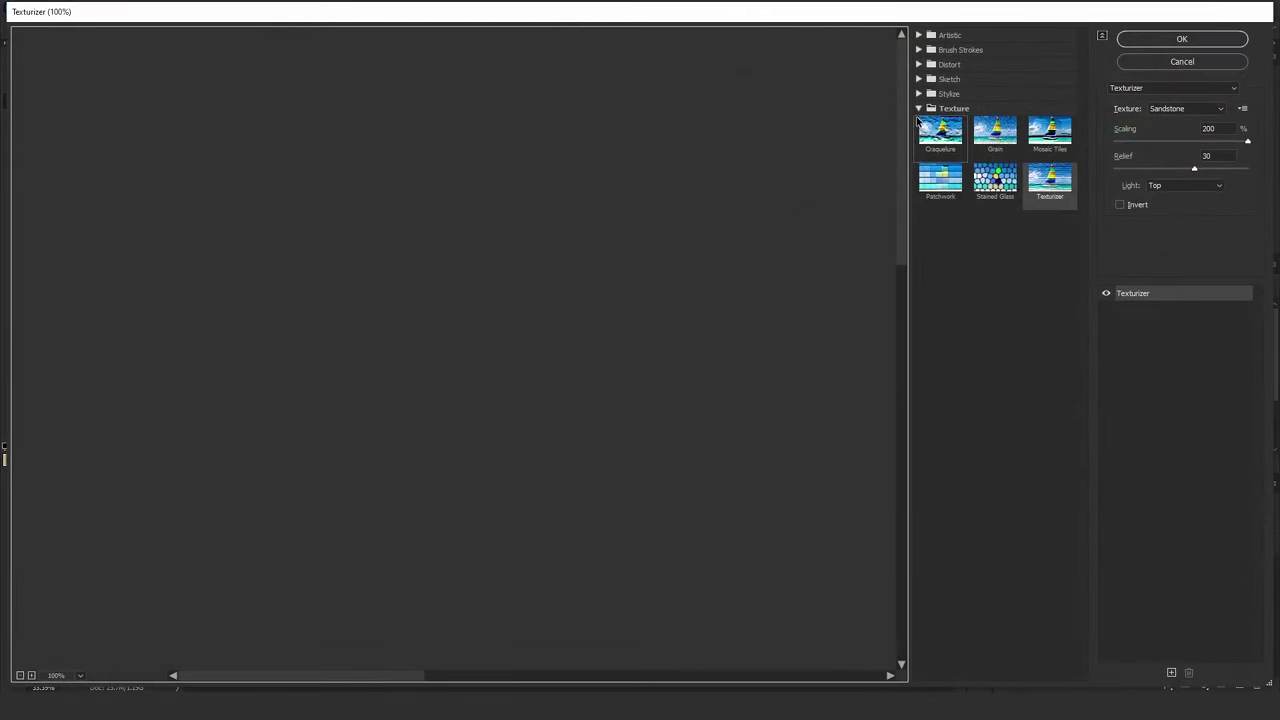
{"action": "left_click", "coordinate": [935, 65]}
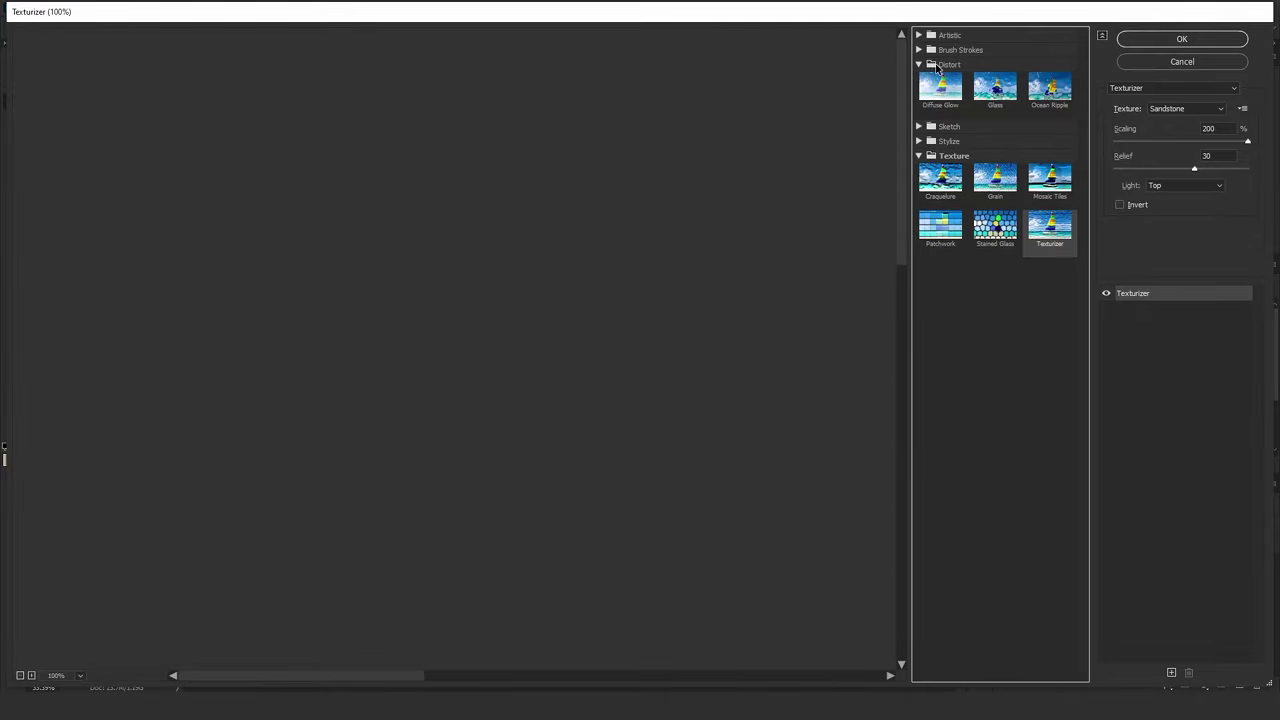
{"action": "left_click", "coordinate": [20, 675]}
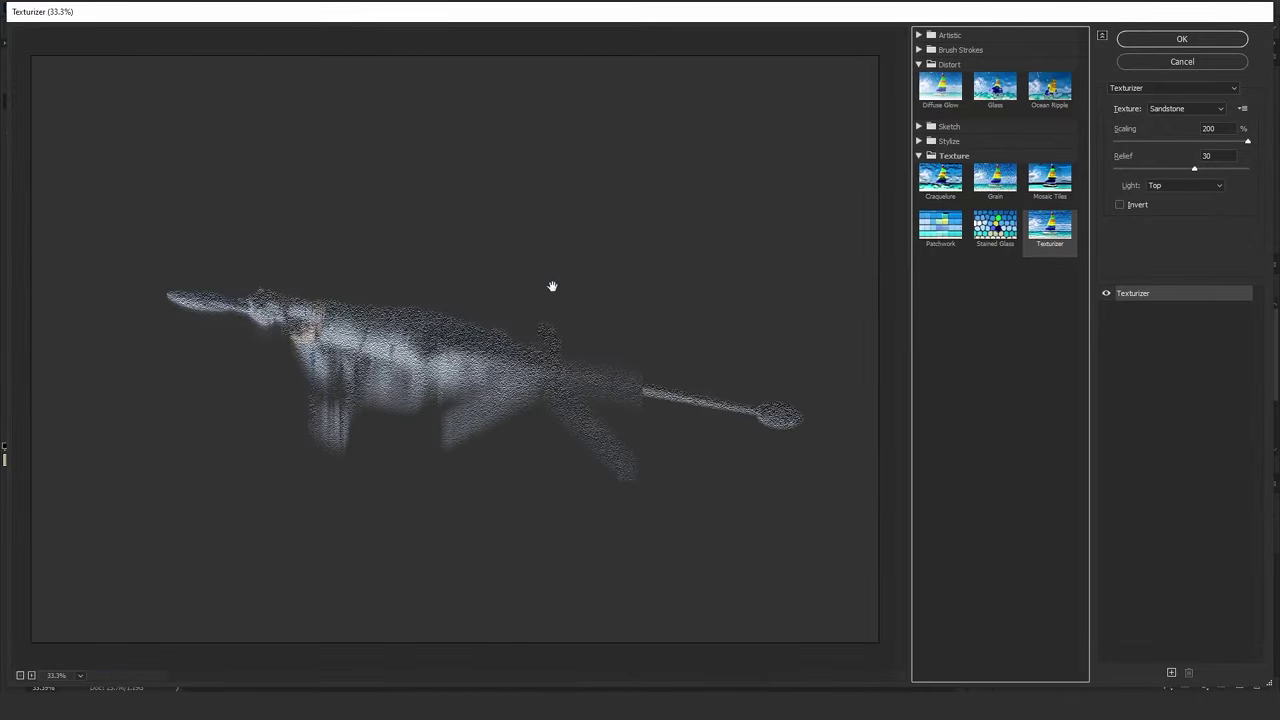
{"action": "left_click", "coordinate": [990, 90]}
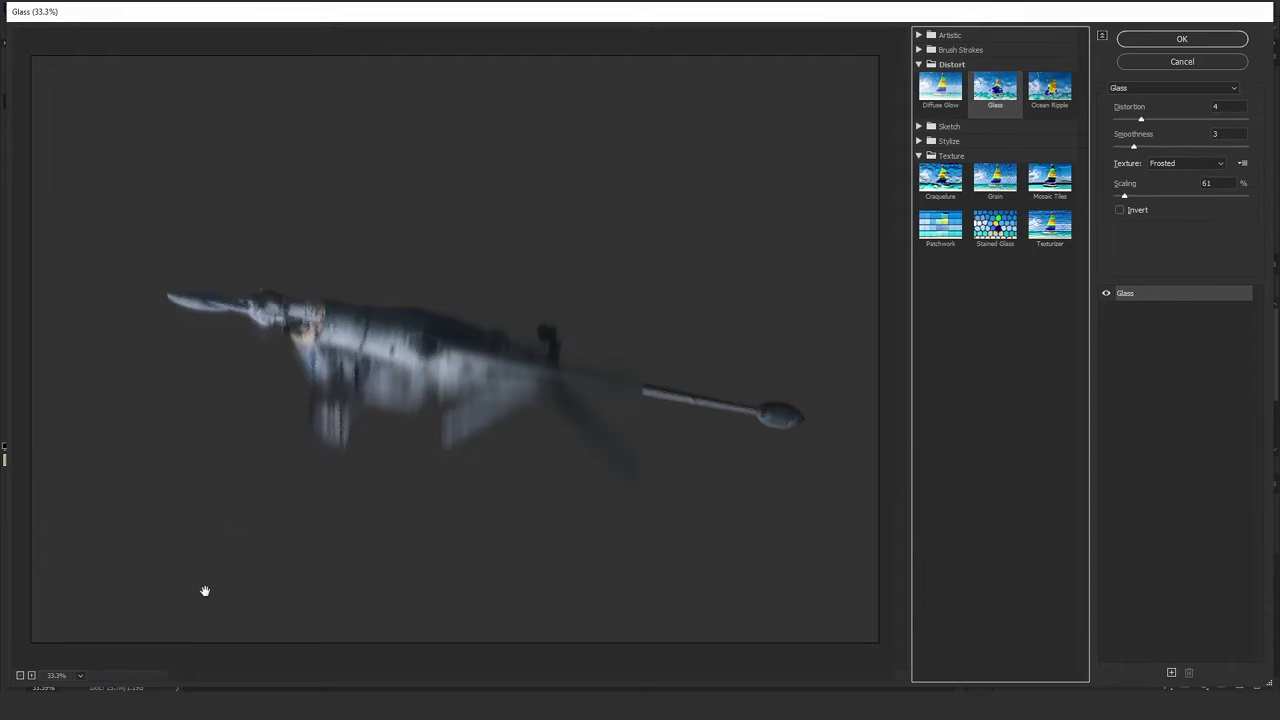
{"action": "left_click", "coordinate": [33, 676]}
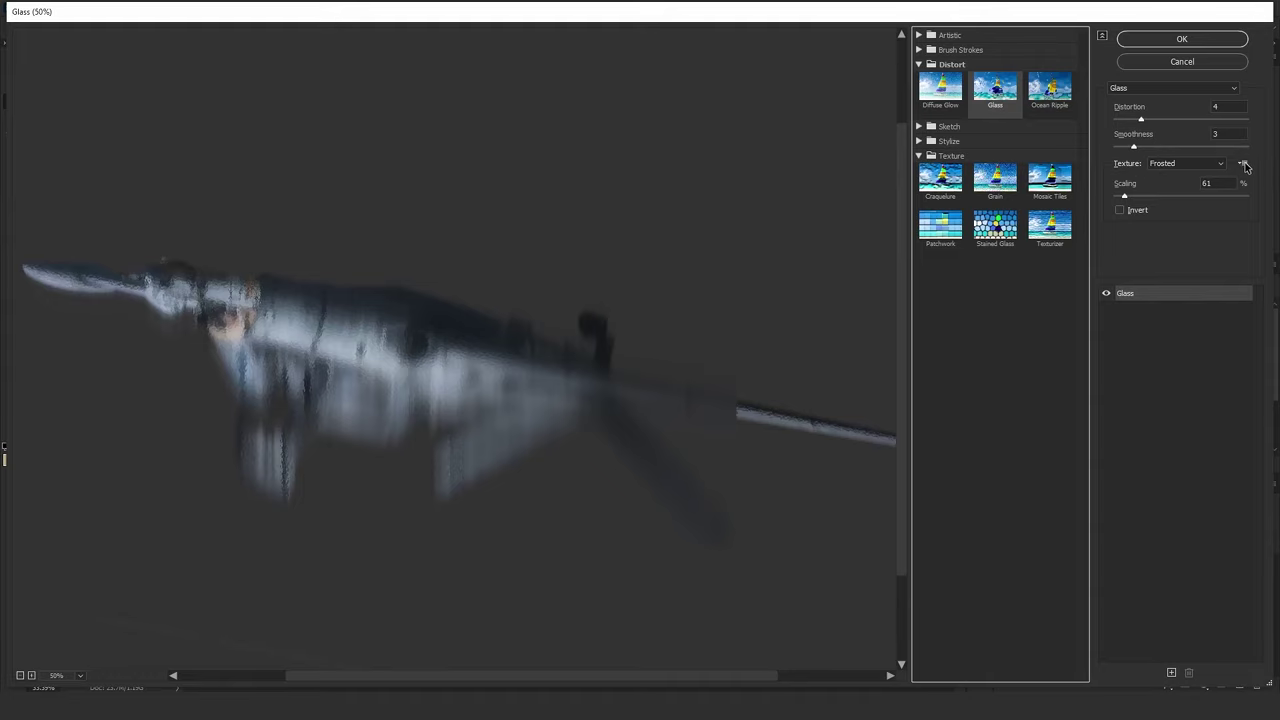
{"action": "left_click", "coordinate": [1243, 164]}
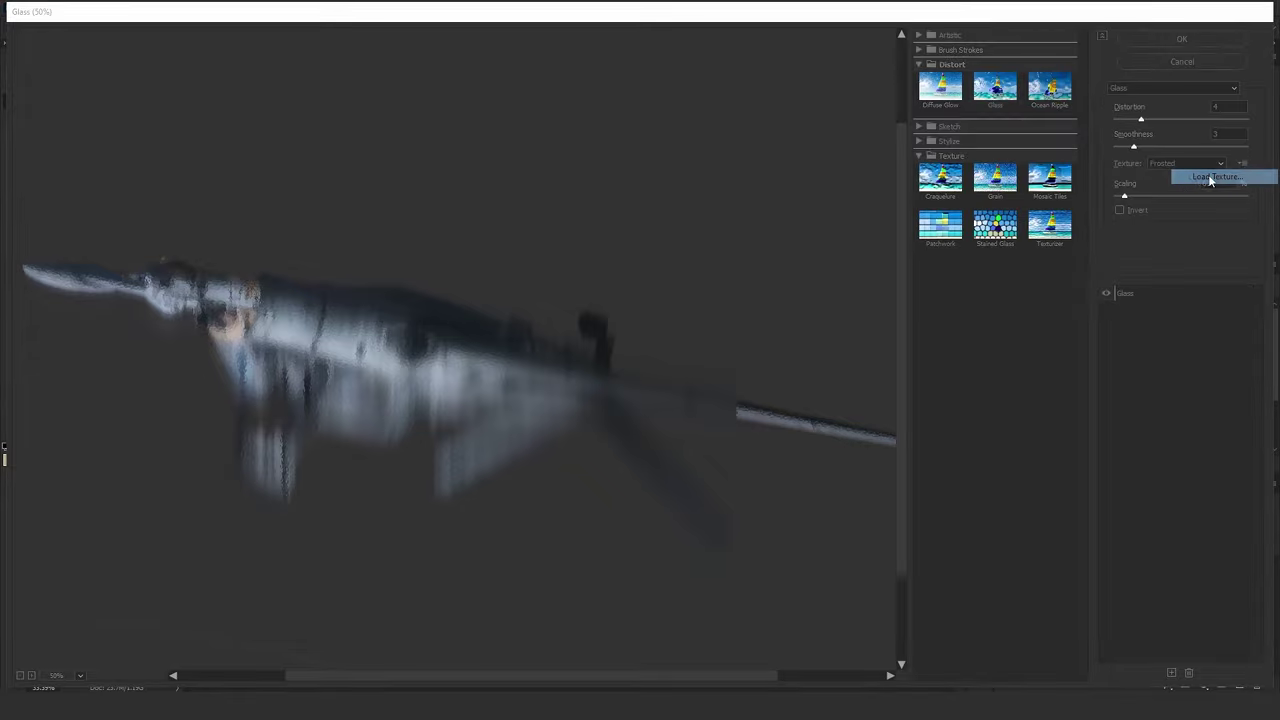
{"action": "left_click", "coordinate": [1211, 177]}
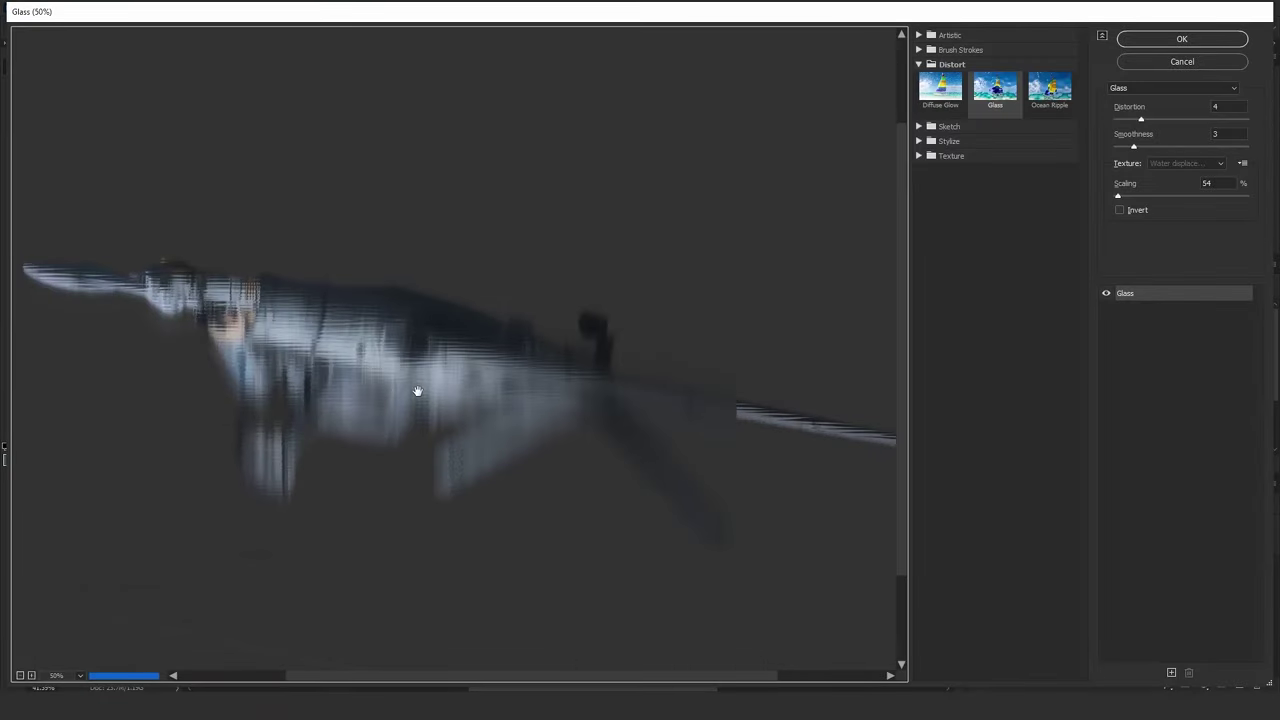
{"action": "left_click_drag", "start_coordinate": [417, 390], "coordinate": [402, 442]}
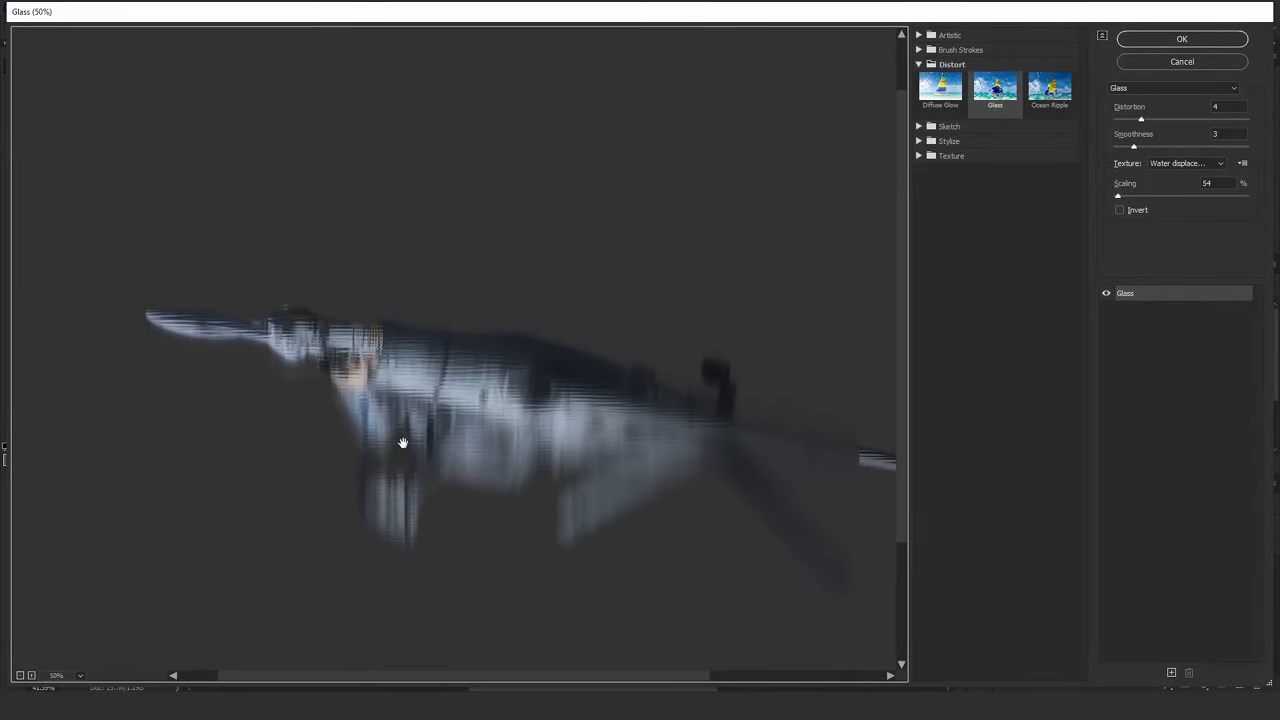
{"action": "left_click", "coordinate": [31, 676]}
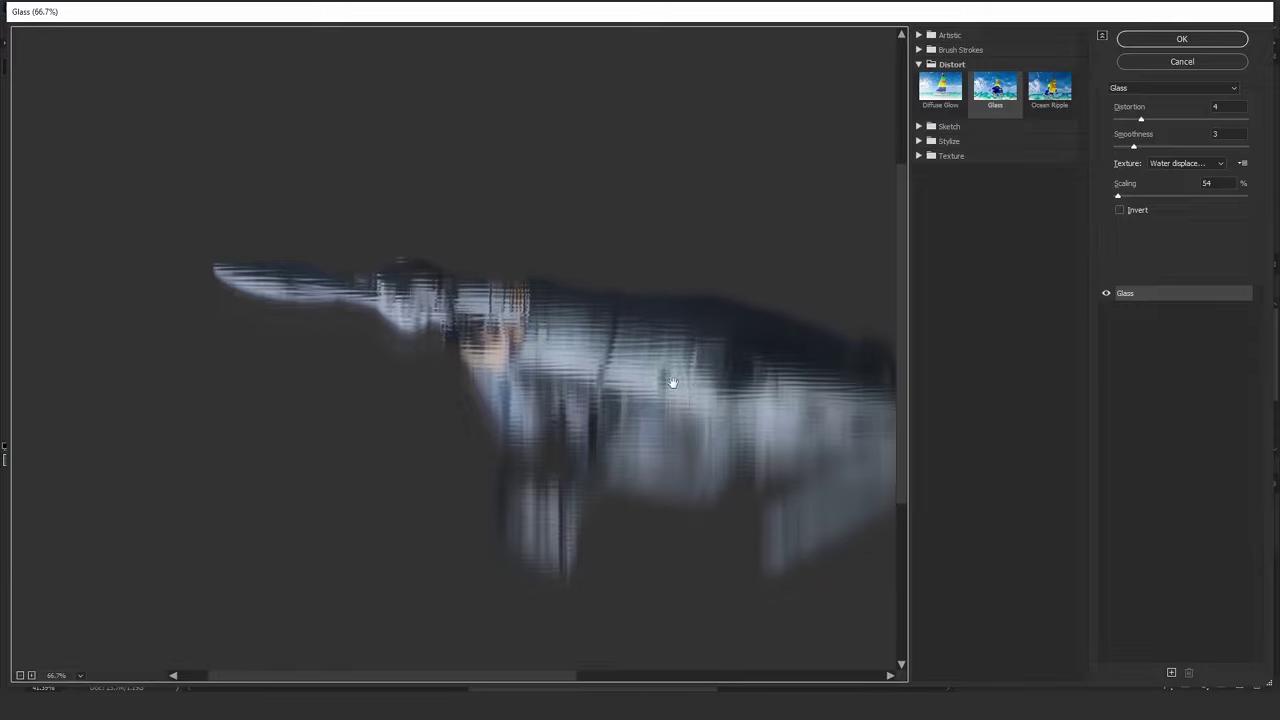
Set Glass scaling 68, distortion 4, smoothness 3 and apply it to the reflection.
{"action": "left_click", "coordinate": [1133, 197]}
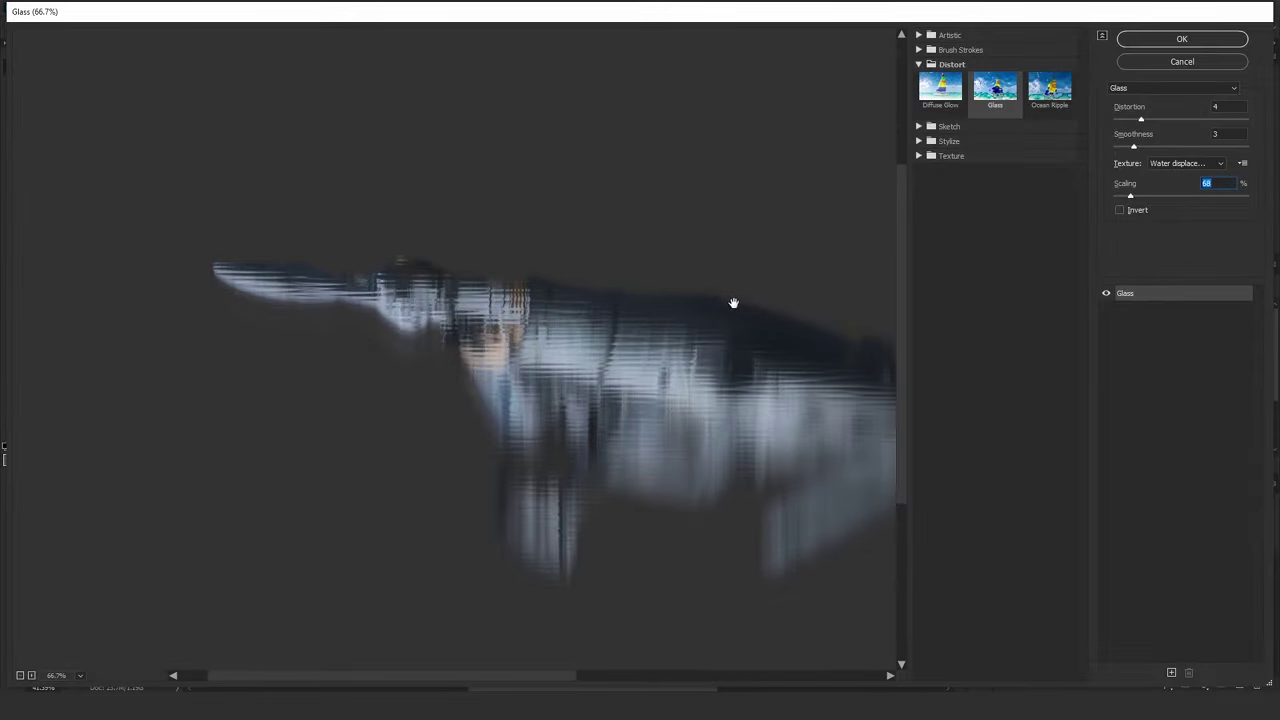
{"action": "left_click", "coordinate": [1132, 119]}
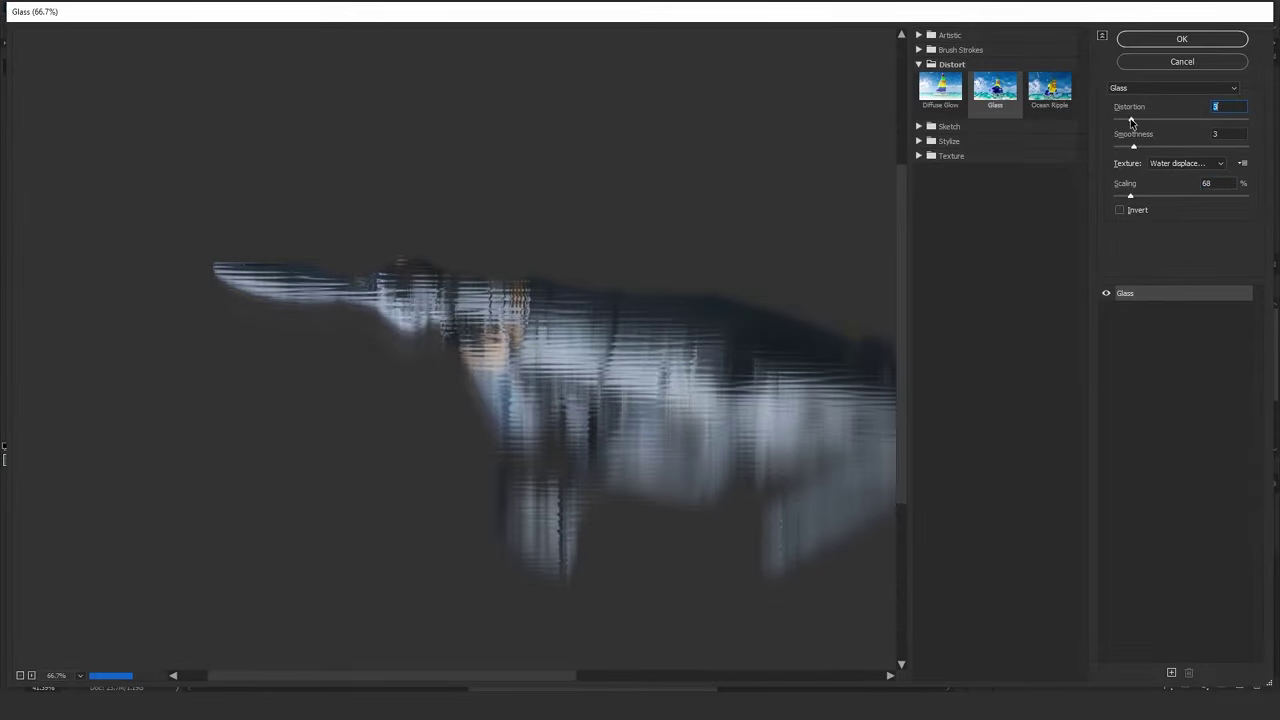
{"action": "left_click_drag", "start_coordinate": [1135, 120], "coordinate": [1142, 120]}
{"action": "left_click", "coordinate": [1134, 146]}
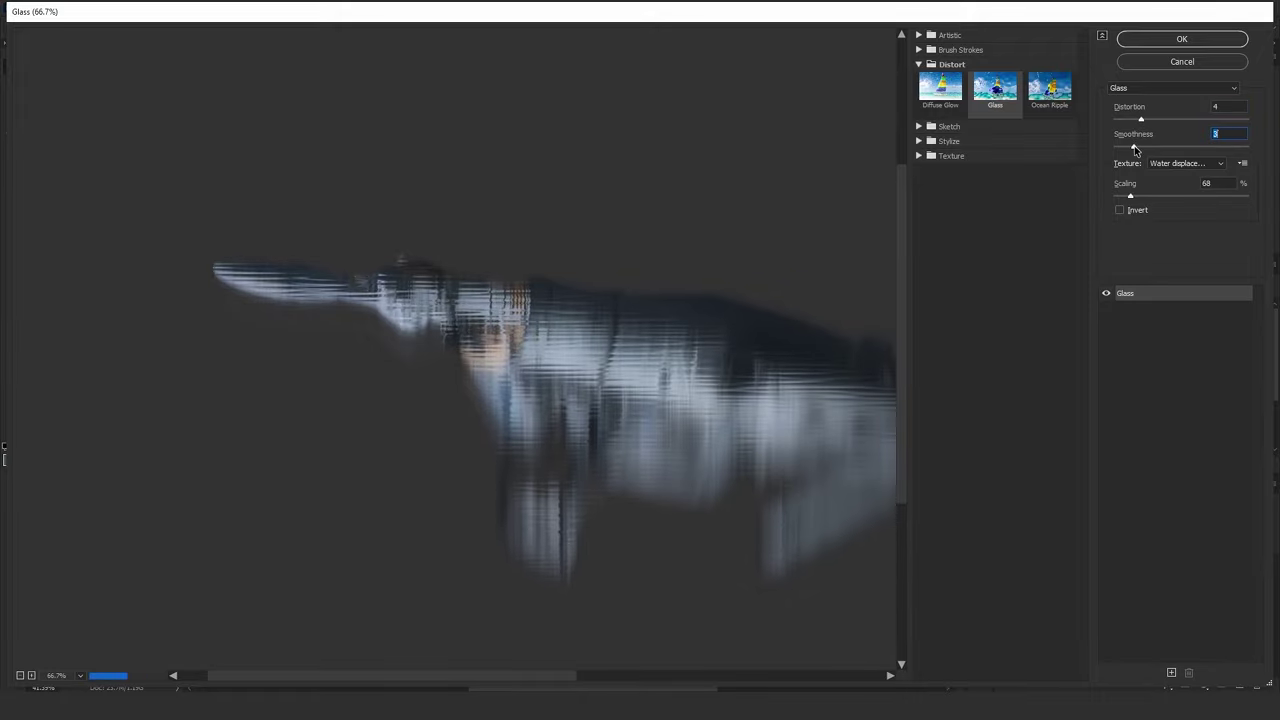
{"action": "left_click", "coordinate": [1182, 38]}
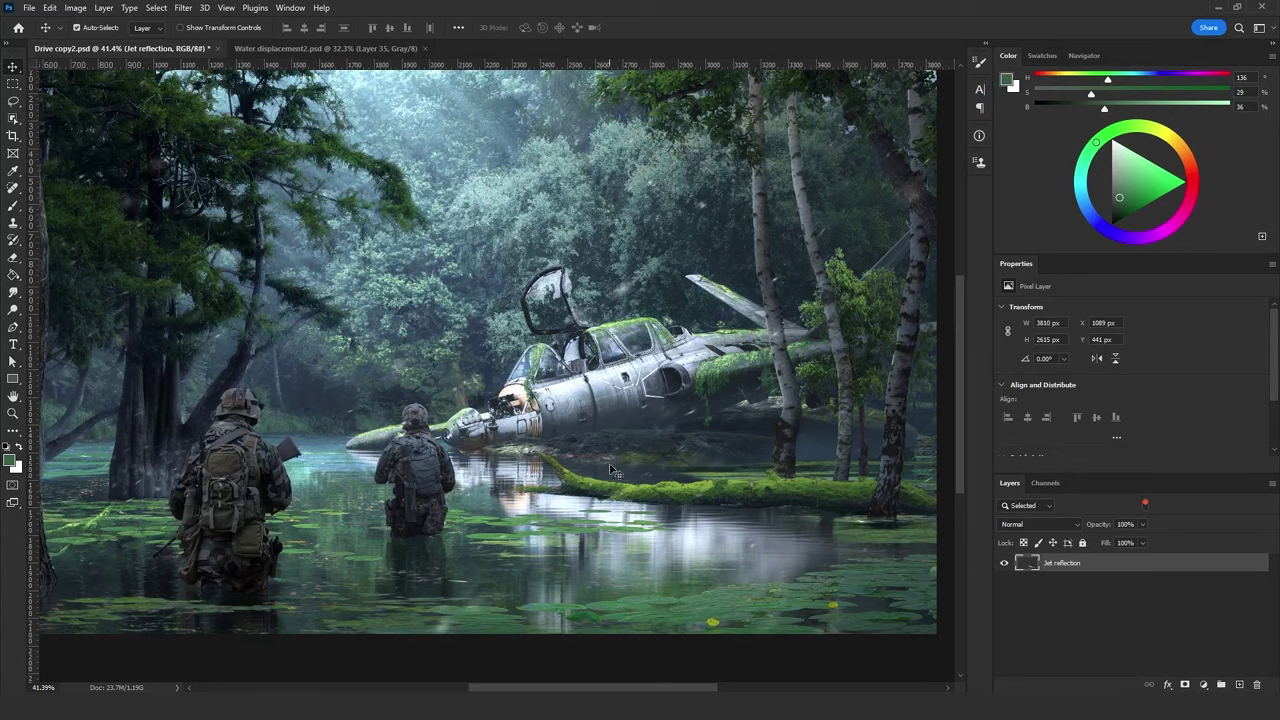
Add a Levels adjustment clipped to Jet reflection in Color blend mode.
{"action": "key", "text": "ctrl+0"}
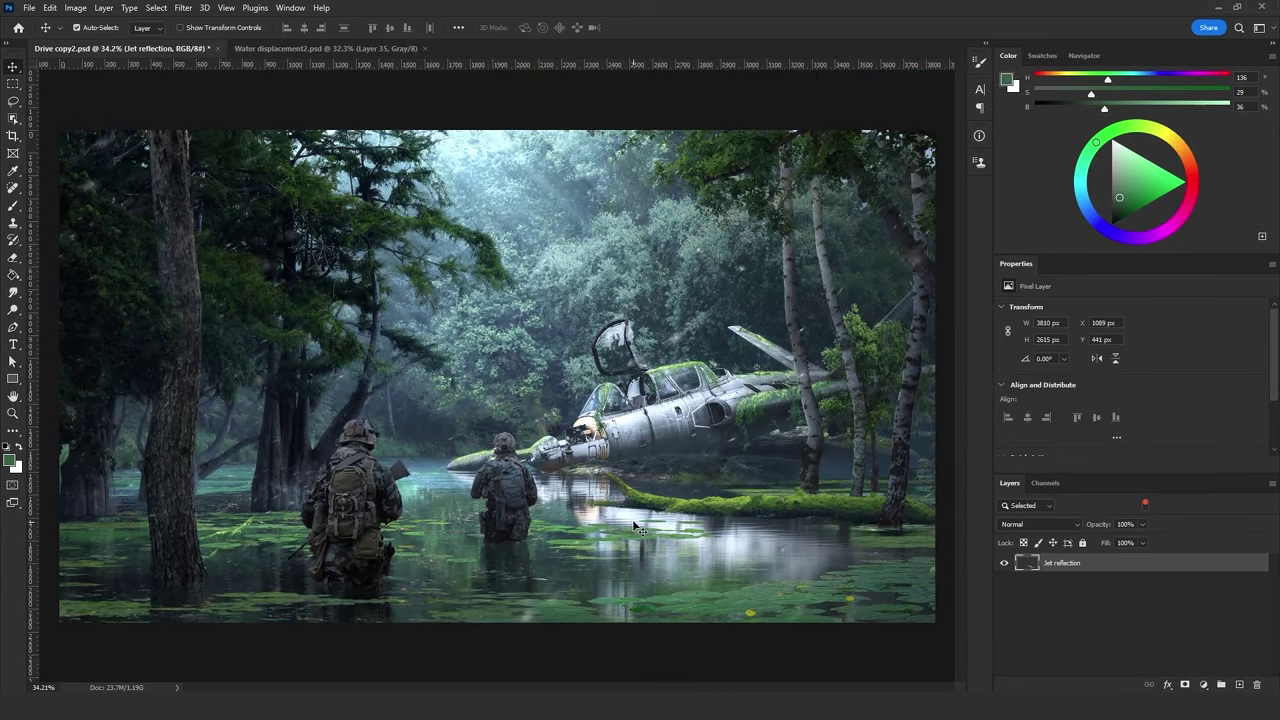
{"action": "scroll", "coordinate": [645, 524], "scroll_direction": "up", "scroll_amount": 1}
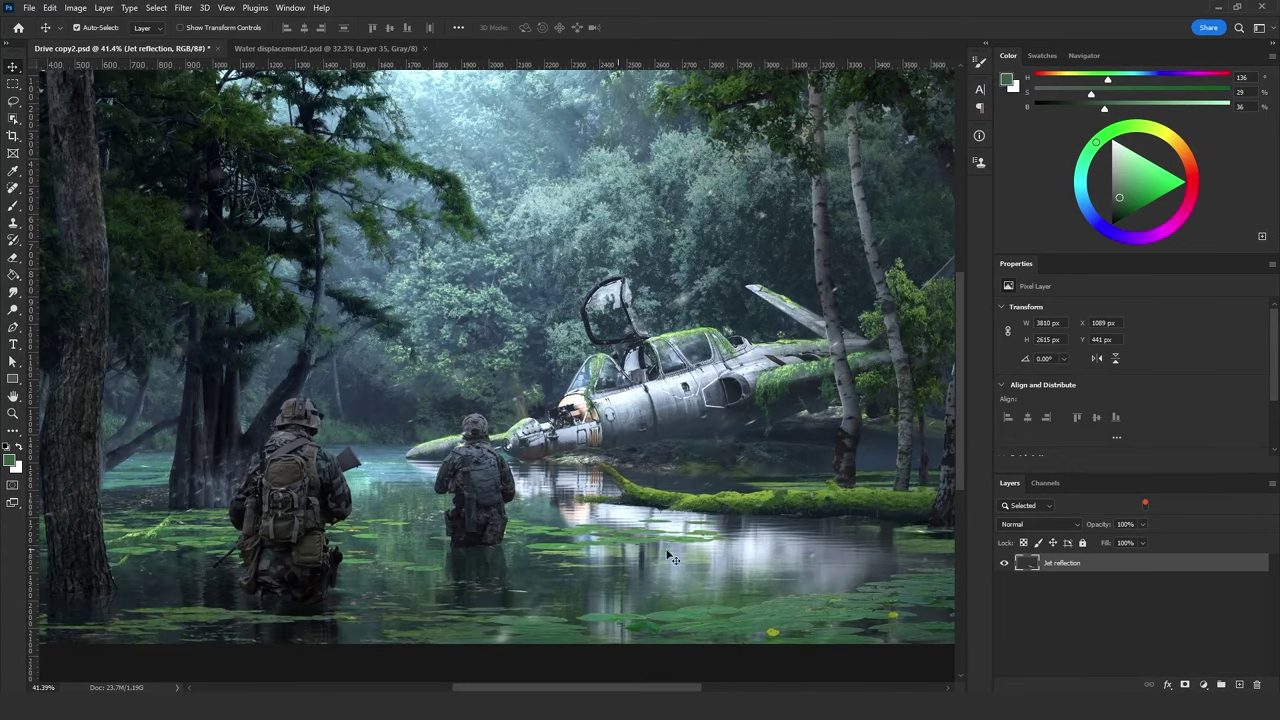
{"action": "left_click", "coordinate": [1198, 685]}
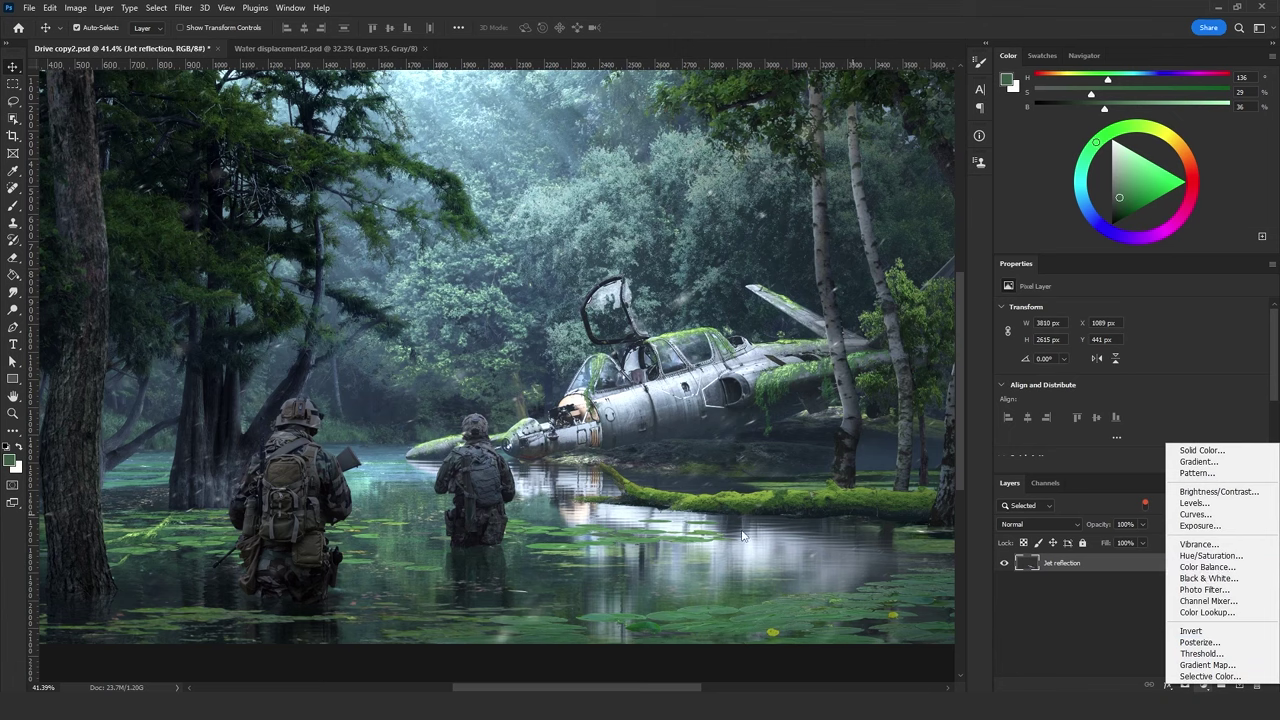
{"action": "left_click", "coordinate": [1195, 503]}
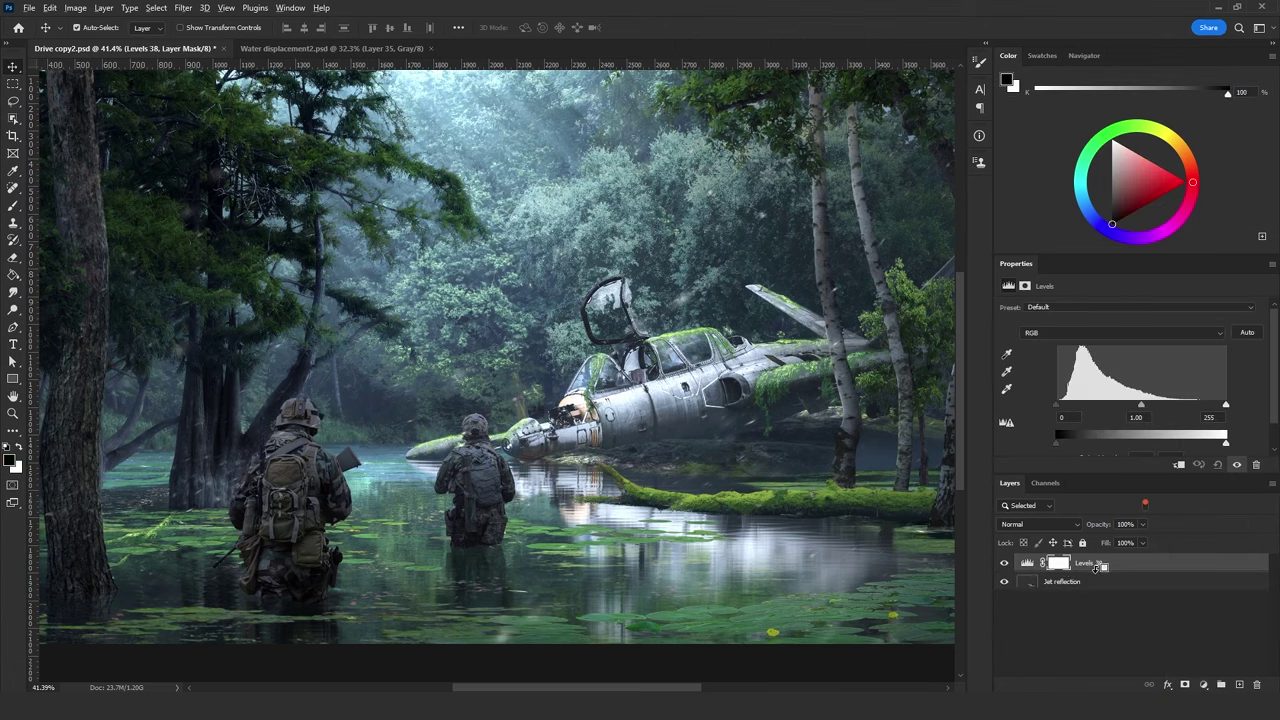
{"action": "left_click", "coordinate": [1096, 567], "text": "alt"}
{"action": "left_click", "coordinate": [1040, 524]}
{"action": "left_click", "coordinate": [1030, 671]}
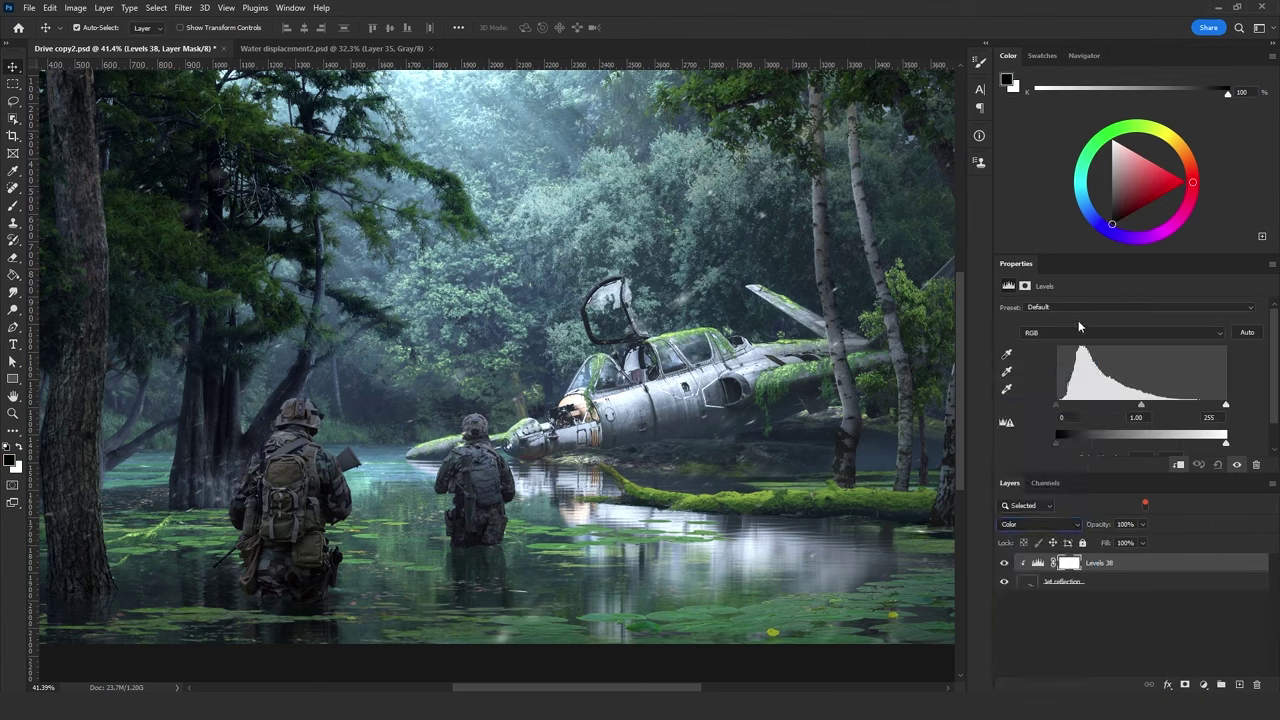
Lower the Red midtones to 0.93, then check the Green and Blue channels.
{"action": "left_click", "coordinate": [1078, 331]}
{"action": "left_click", "coordinate": [1075, 347]}
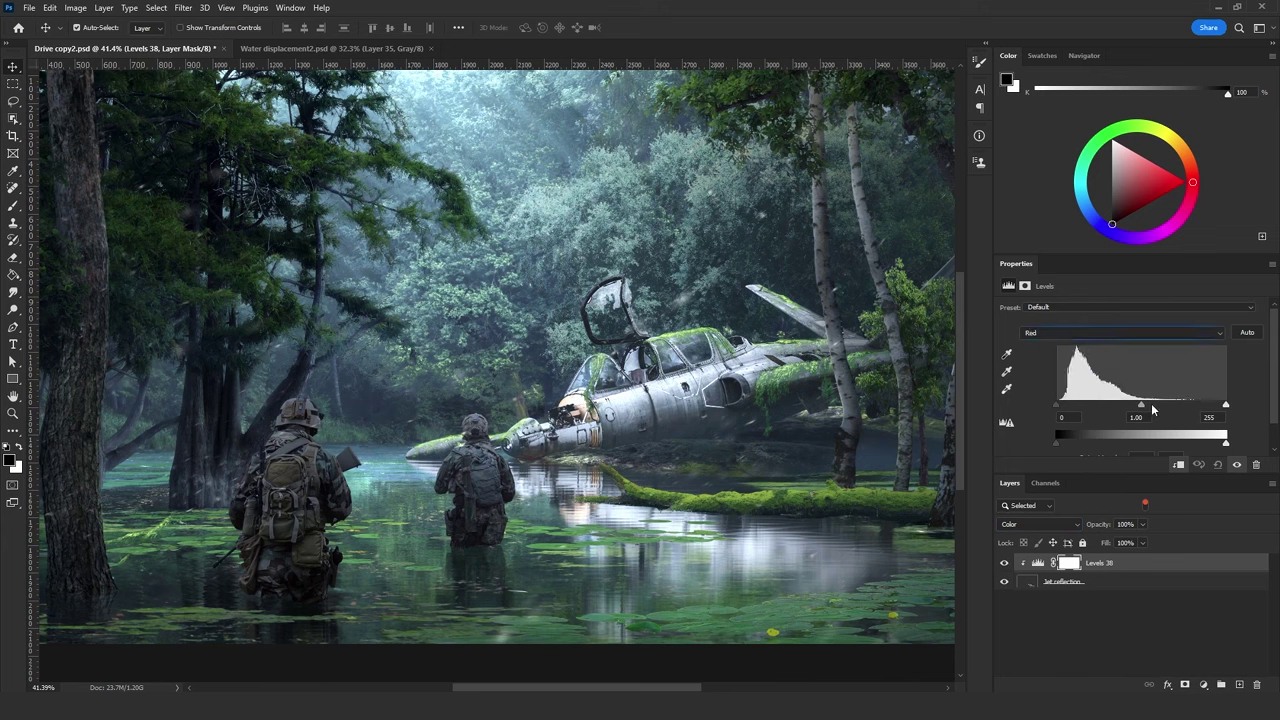
{"action": "left_click_drag", "start_coordinate": [1141, 404], "coordinate": [1146, 404]}
{"action": "left_click", "coordinate": [1105, 338]}
{"action": "left_click", "coordinate": [1100, 349]}
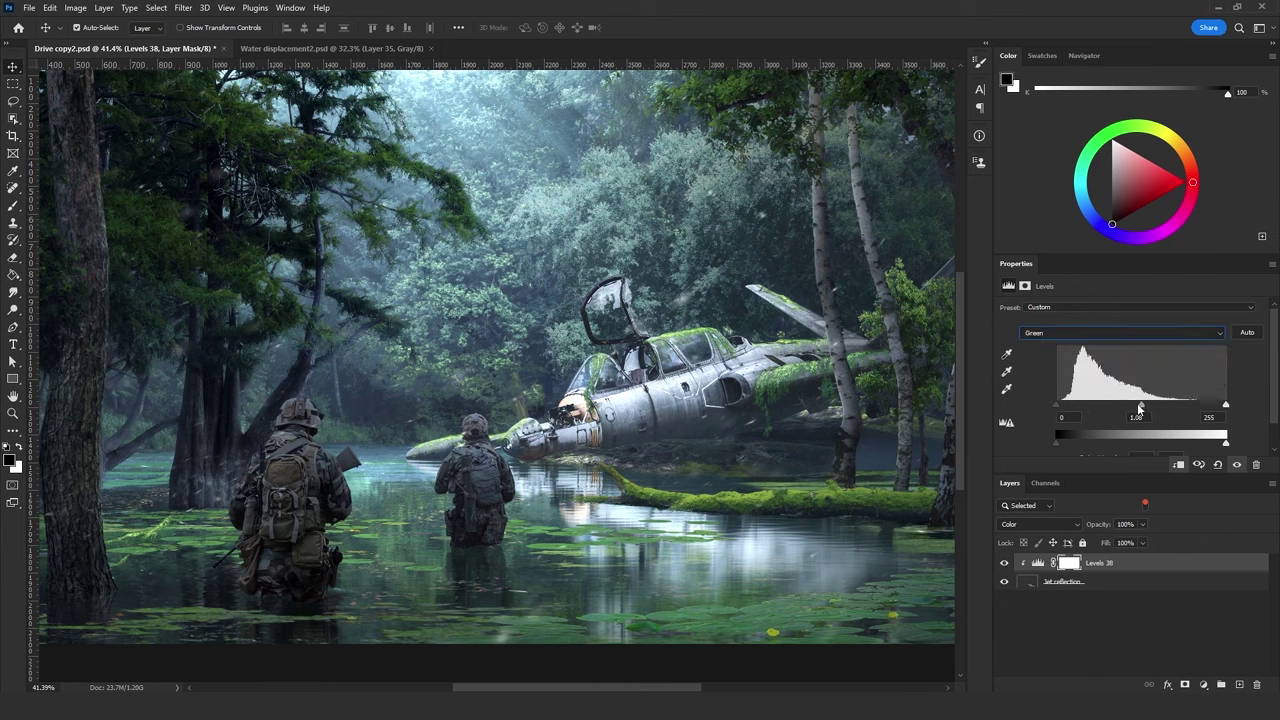
{"action": "left_click", "coordinate": [1100, 332]}
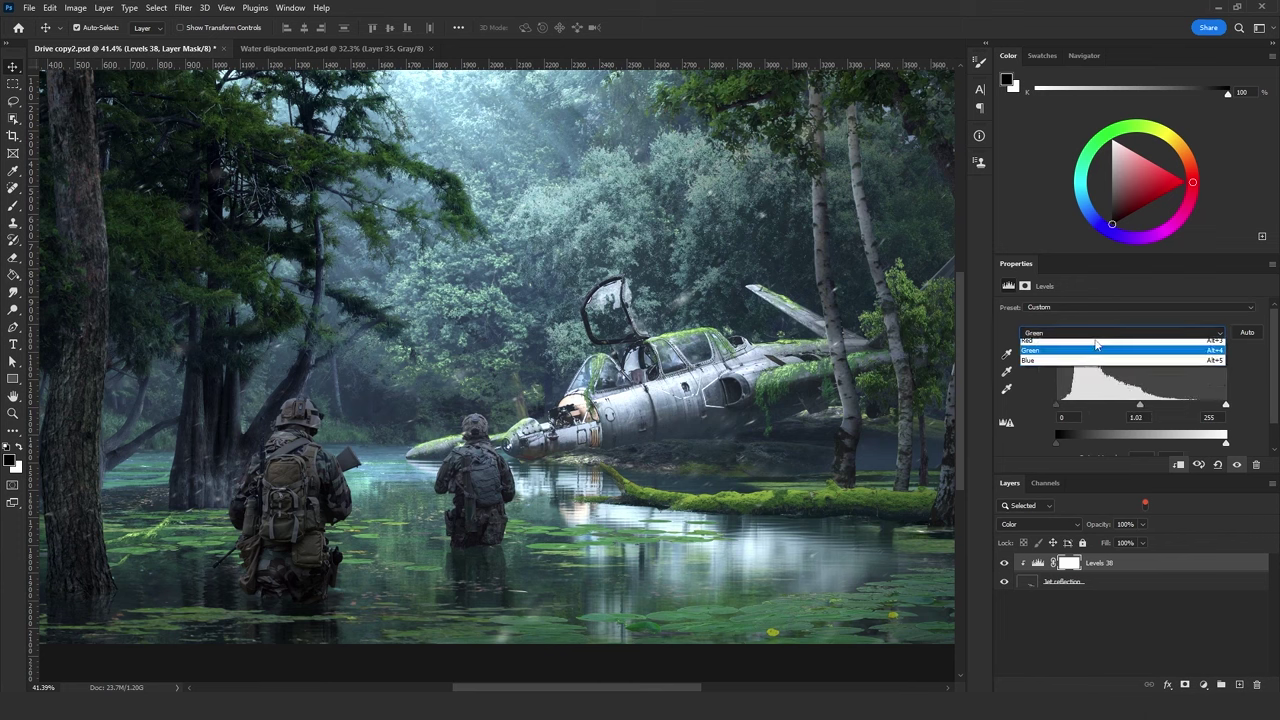
{"action": "left_click", "coordinate": [1100, 347]}
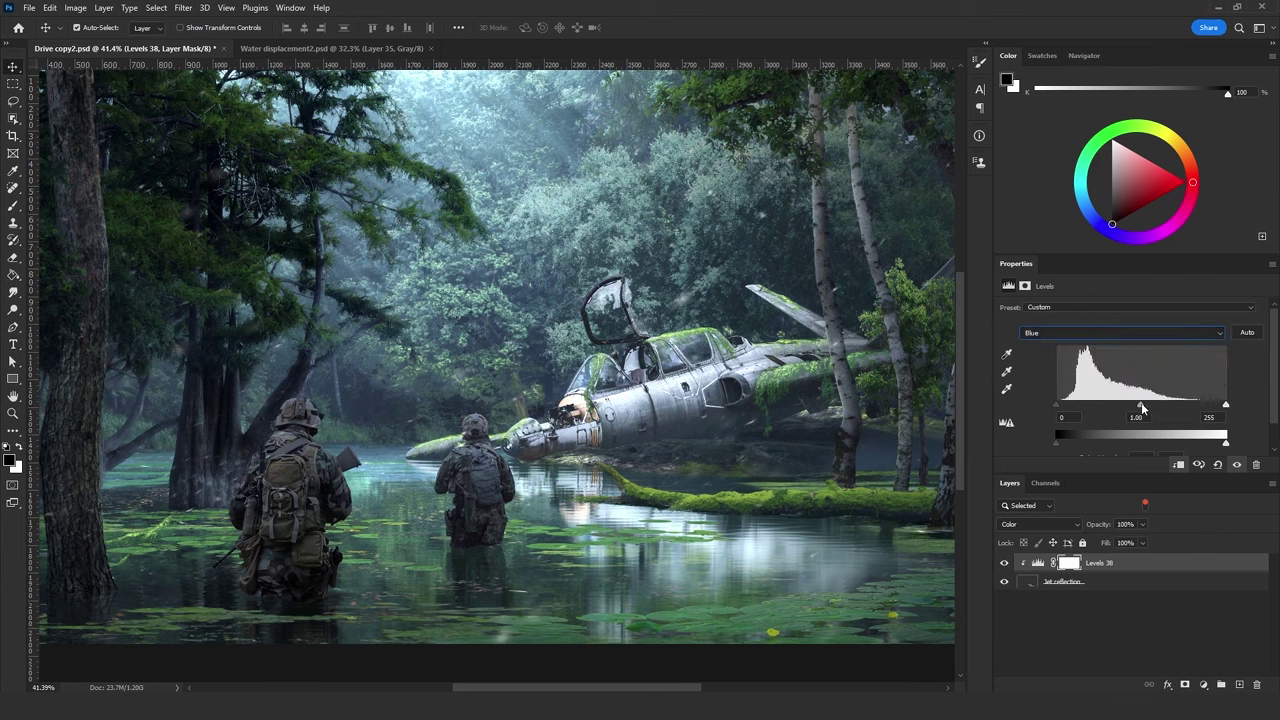
Add another Levels adjustment above the Jet reflection layer.
{"action": "left_click", "coordinate": [1065, 581]}
{"action": "left_click", "coordinate": [1203, 685]}
{"action": "left_click", "coordinate": [1195, 503]}
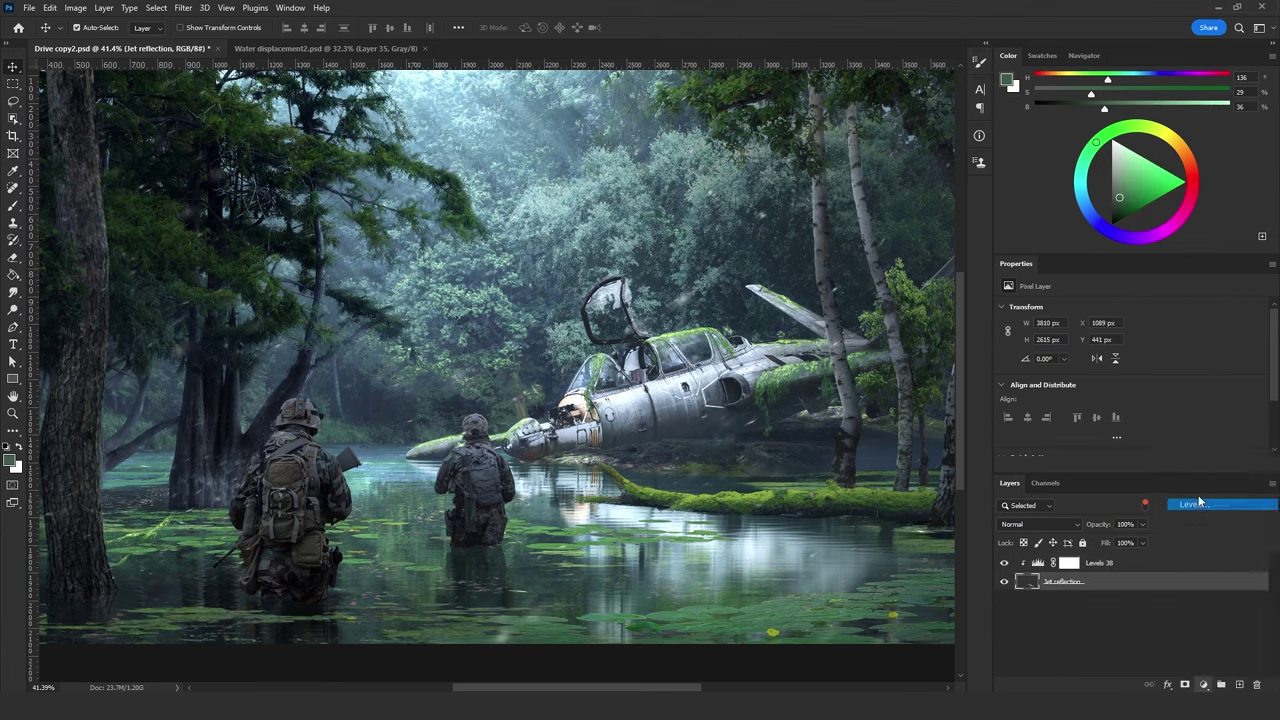